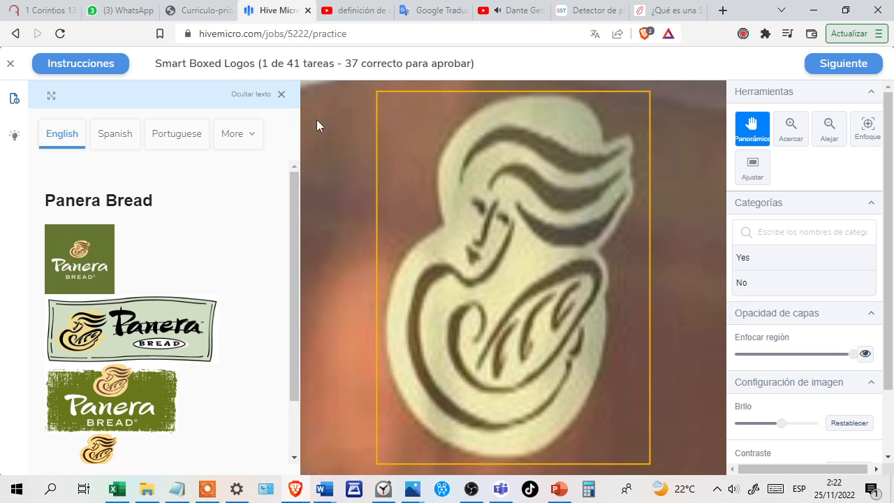
Answer Yes for the boxed Panera Bread logo in task 1 and the Papa John's Pizza logo in task 2, submitting both.
{"action": "left_click", "coordinate": [763, 262]}
{"action": "left_click", "coordinate": [831, 73]}
{"action": "left_click", "coordinate": [837, 71]}
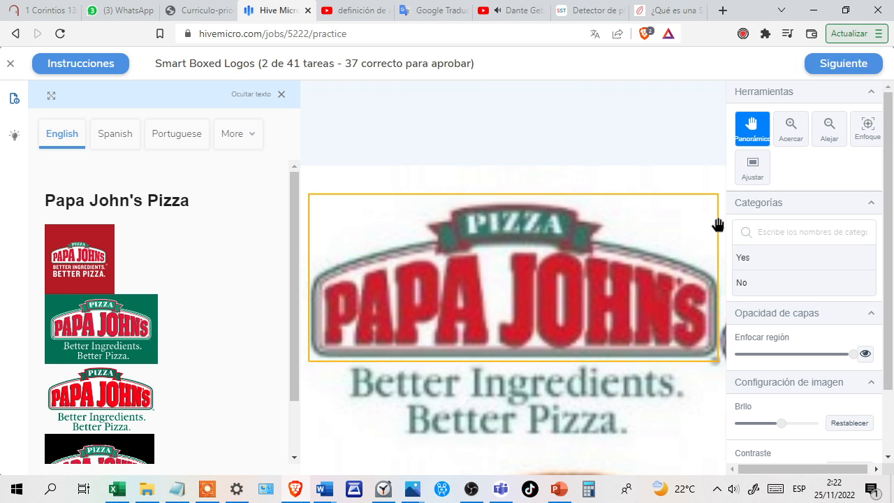
{"action": "left_click", "coordinate": [771, 264]}
{"action": "left_click", "coordinate": [829, 73]}
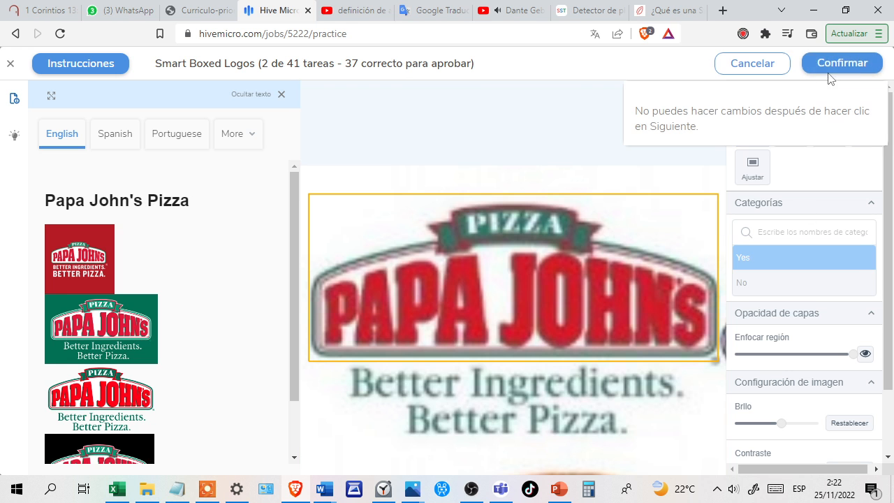
{"action": "left_click", "coordinate": [833, 73]}
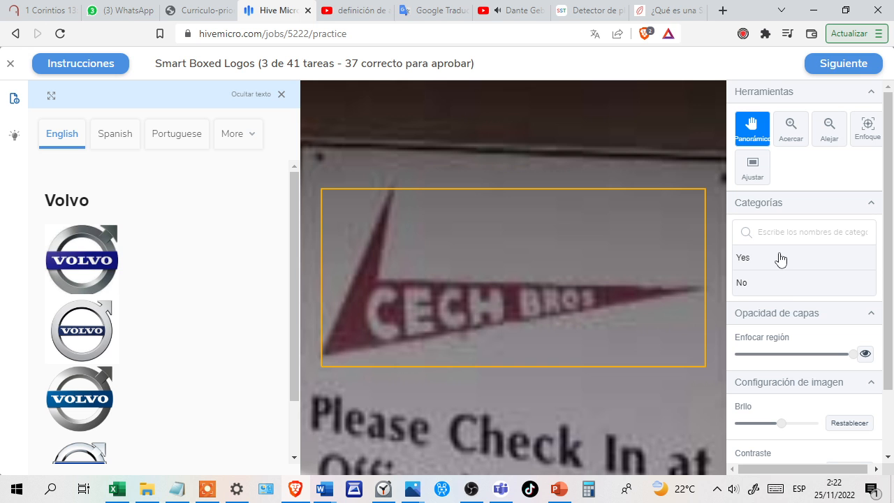
Submit No for the Cech Bros sign compared with Volvo in task 3 and Yes for the Baskin-Robbins logo in task 4.
{"action": "left_click", "coordinate": [789, 287]}
{"action": "left_click", "coordinate": [842, 70]}
{"action": "left_click", "coordinate": [842, 68]}
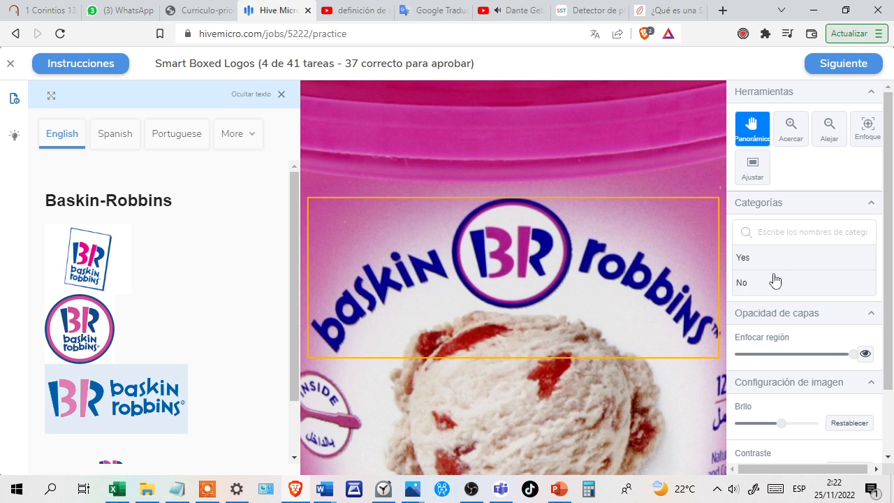
{"action": "left_click", "coordinate": [779, 261]}
{"action": "left_click", "coordinate": [839, 68]}
{"action": "left_click", "coordinate": [839, 68]}
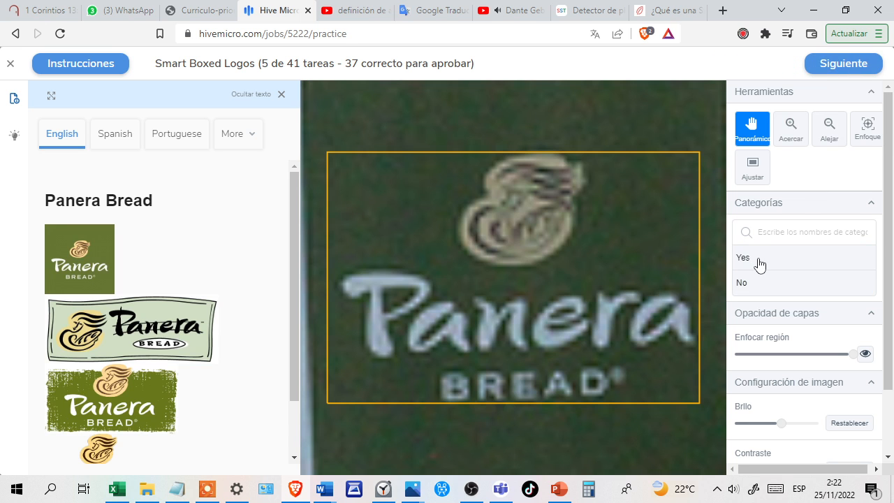
Submit Yes for the Panera Bread logo in task 5 and for the Little Caesars logo in task 6.
{"action": "left_click", "coordinate": [760, 262]}
{"action": "left_click", "coordinate": [825, 67]}
{"action": "left_click", "coordinate": [826, 64]}
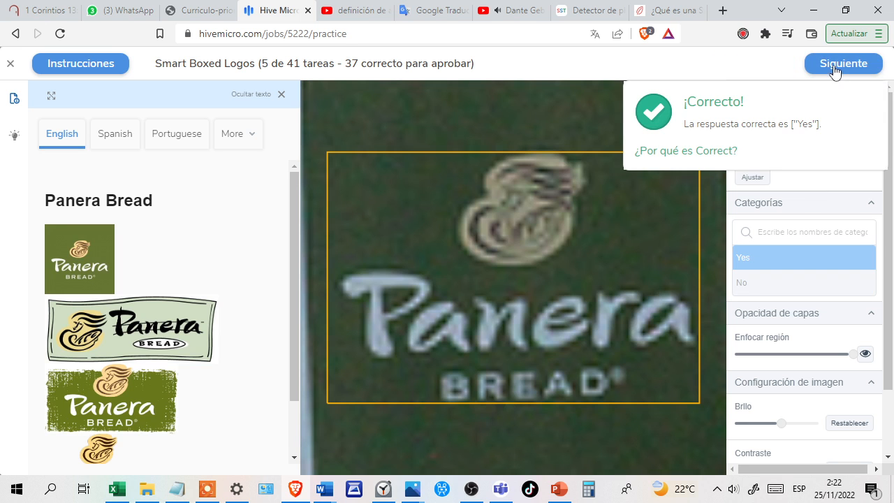
{"action": "left_click", "coordinate": [833, 66]}
{"action": "left_click", "coordinate": [773, 260]}
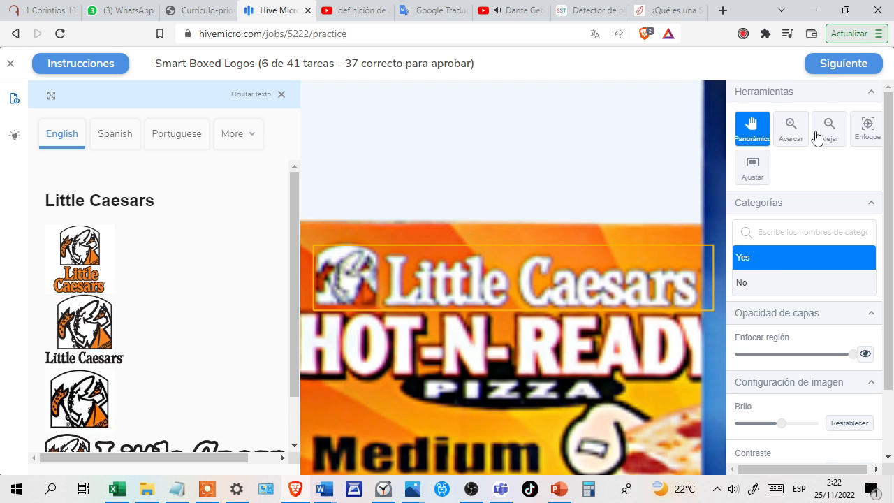
{"action": "left_click", "coordinate": [832, 71]}
{"action": "left_click", "coordinate": [830, 69]}
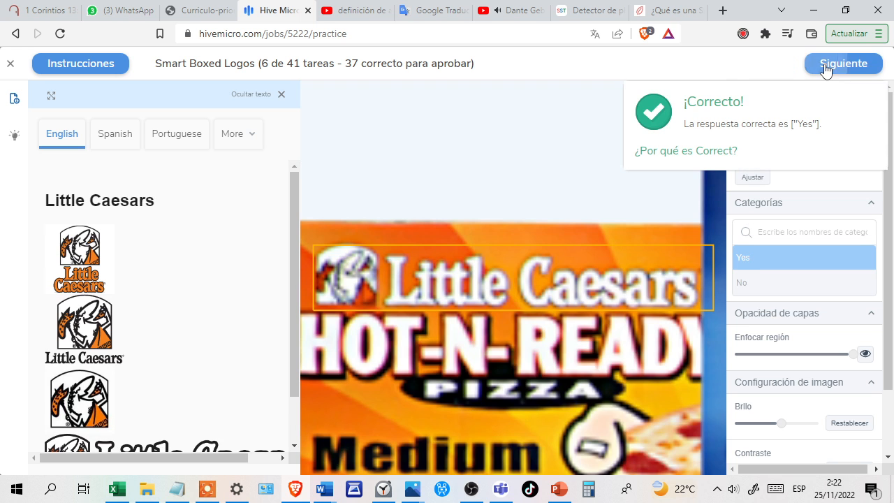
{"action": "left_click", "coordinate": [826, 66]}
Submit No for the Macy's logo compared with Chili's in task 7 and Yes for the Chick-fil-A logo in task 8.
{"action": "left_click", "coordinate": [782, 284]}
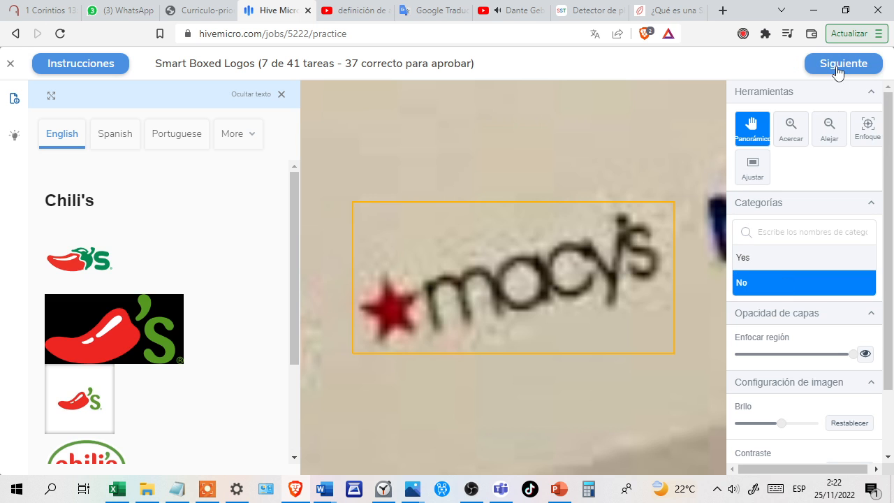
{"action": "left_click", "coordinate": [846, 67]}
{"action": "left_click", "coordinate": [844, 66]}
{"action": "left_click", "coordinate": [842, 66]}
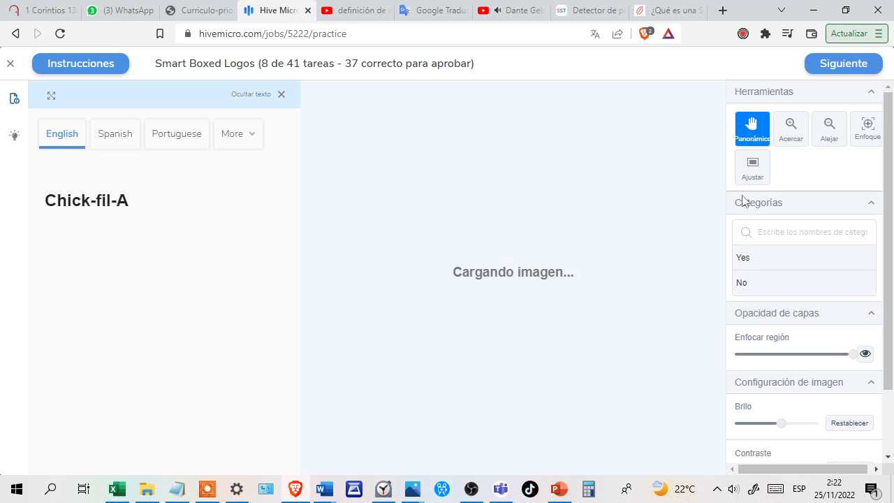
{"action": "left_click", "coordinate": [758, 269]}
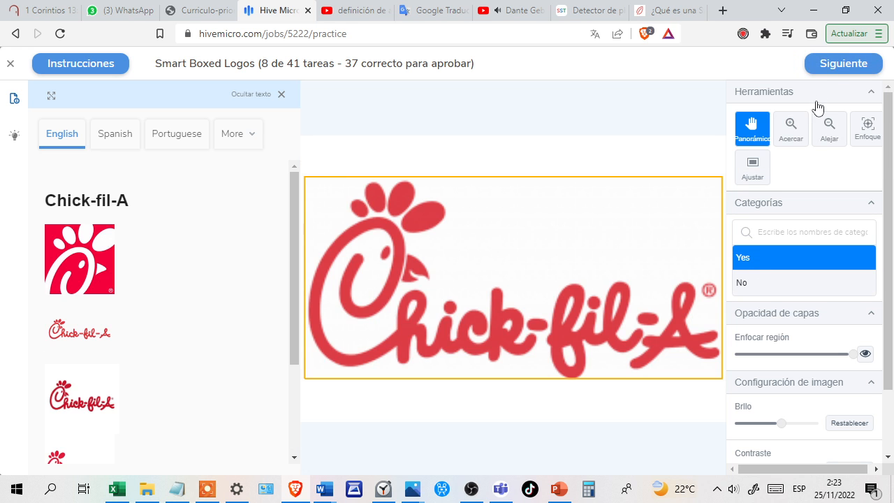
{"action": "left_click", "coordinate": [834, 67]}
{"action": "left_click", "coordinate": [837, 64]}
{"action": "left_click", "coordinate": [835, 63]}
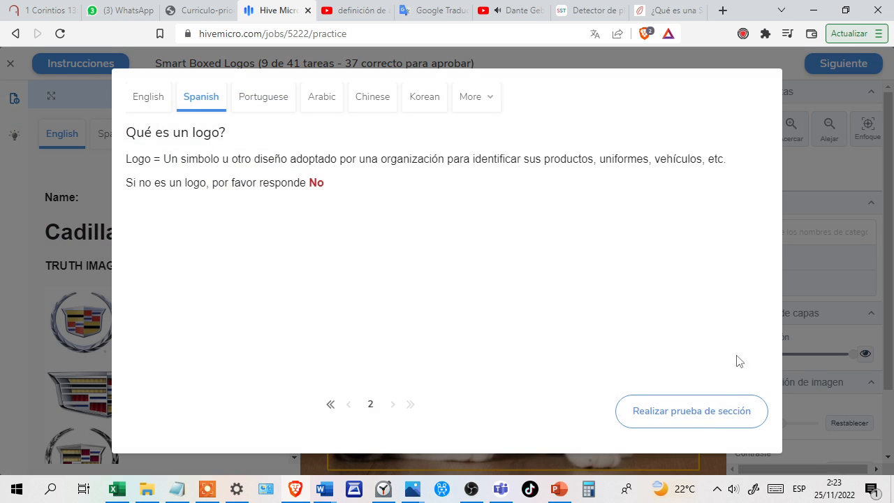
Start the section test of the "Qué es un logo?" instructions and set the speaker volume to 39.
{"action": "left_click", "coordinate": [694, 413]}
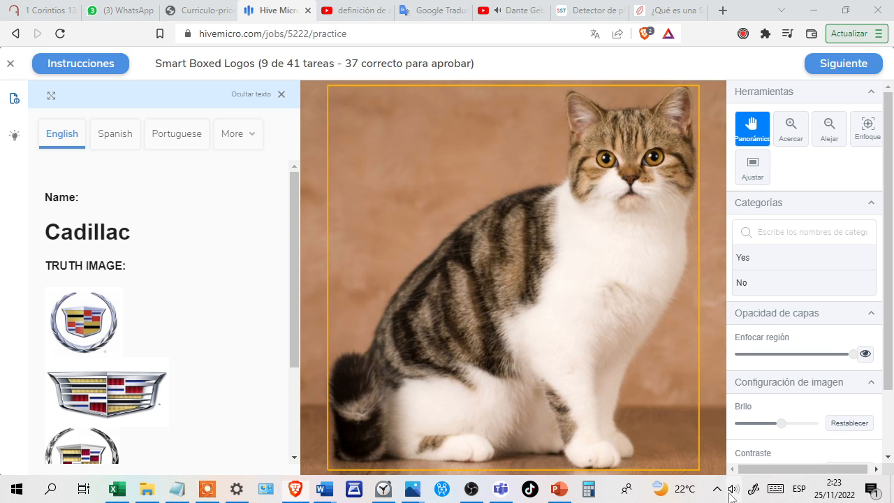
{"action": "left_click", "coordinate": [733, 489]}
{"action": "left_click", "coordinate": [752, 456]}
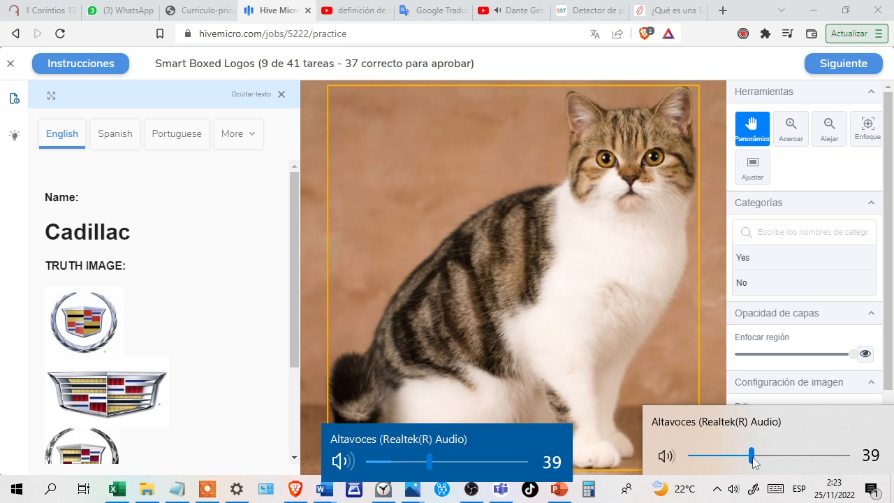
Answer No for the boxed cat image compared with Cadillac in task 9 and submit it.
{"action": "left_click", "coordinate": [778, 292]}
{"action": "left_click", "coordinate": [779, 292]}
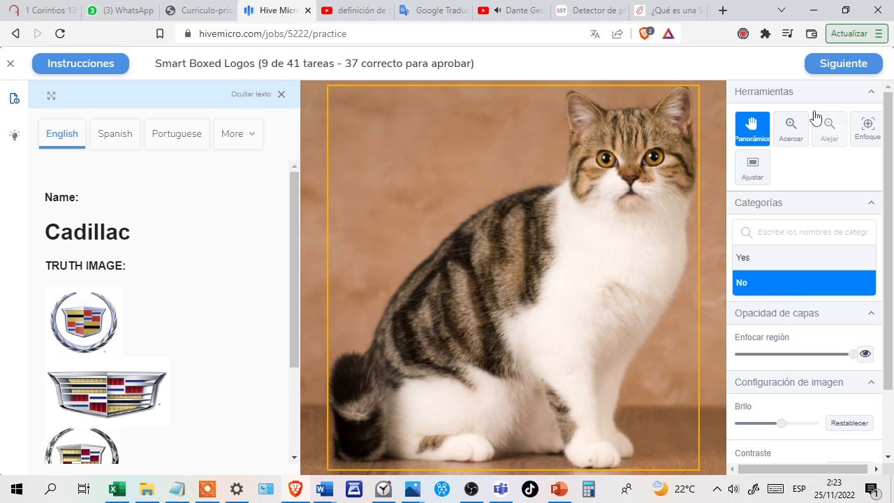
{"action": "left_click", "coordinate": [829, 66]}
{"action": "left_click", "coordinate": [829, 65]}
{"action": "left_click", "coordinate": [843, 70]}
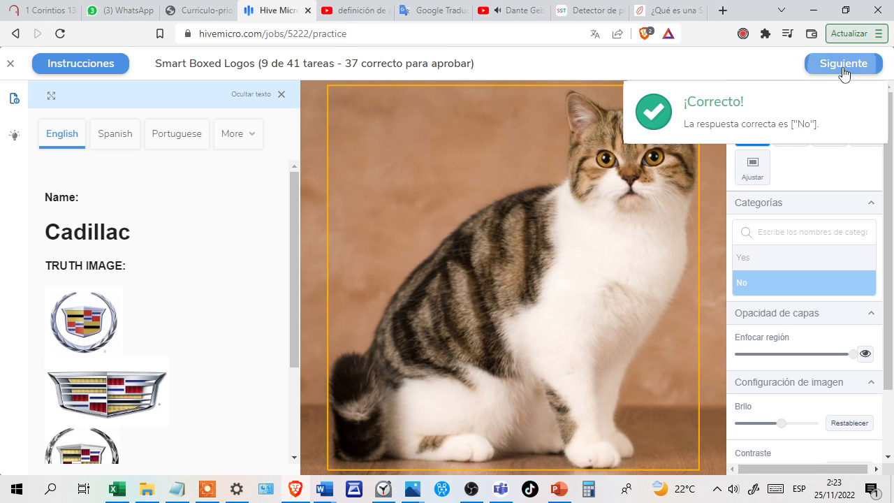
Submit Yes for the boxed Buick grille emblem in task 10 and for the Cadillac crest in task 11.
{"action": "left_click", "coordinate": [769, 262]}
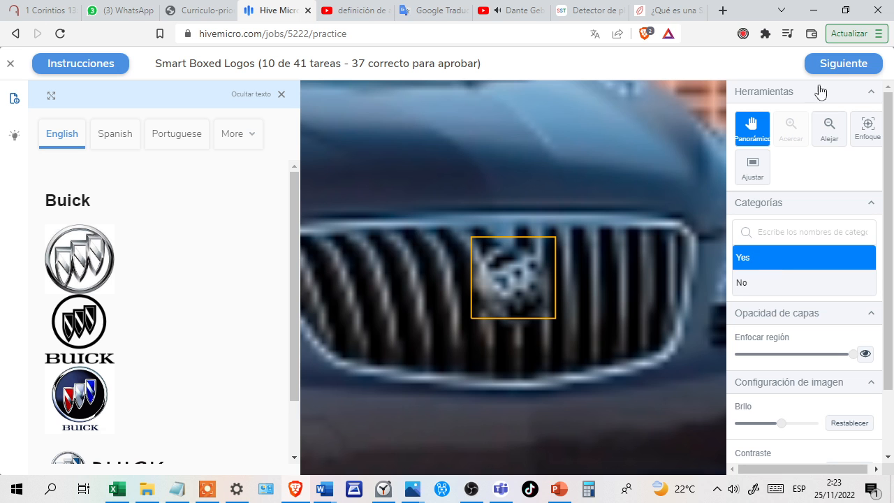
{"action": "left_click", "coordinate": [830, 69]}
{"action": "left_click", "coordinate": [839, 70]}
{"action": "left_click", "coordinate": [839, 70]}
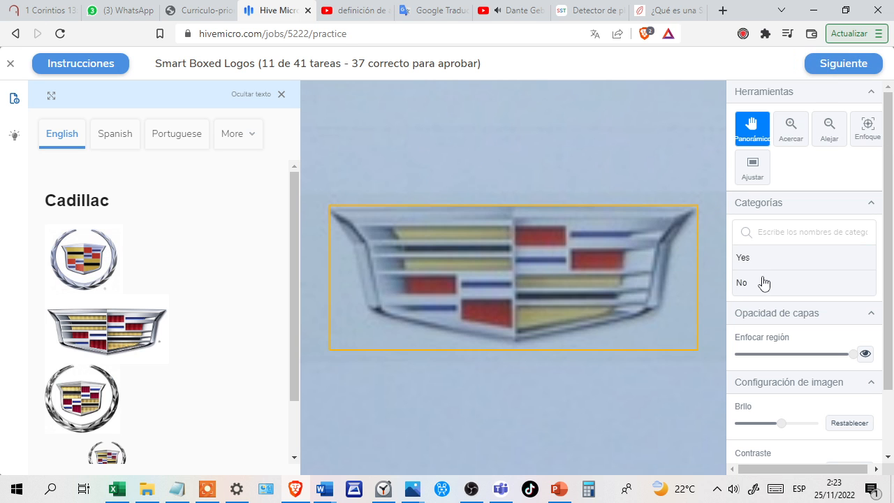
{"action": "left_click", "coordinate": [764, 282]}
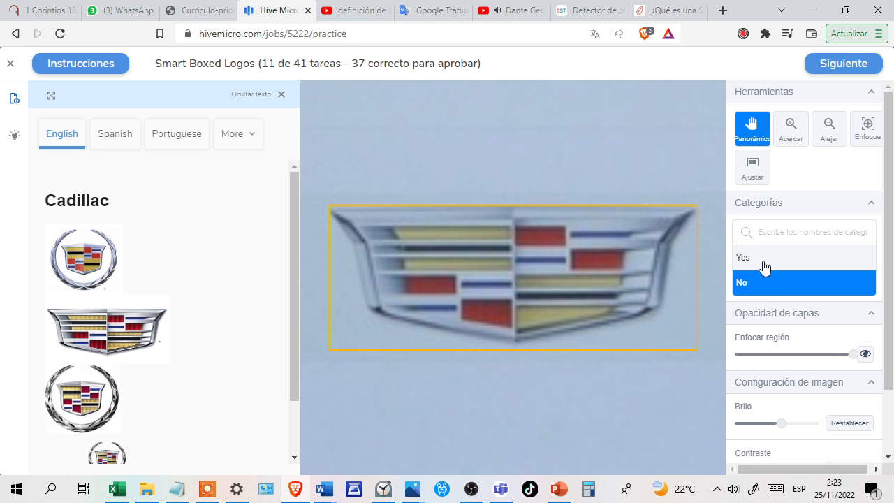
{"action": "left_click", "coordinate": [762, 263]}
{"action": "left_click", "coordinate": [831, 70]}
{"action": "left_click", "coordinate": [833, 70]}
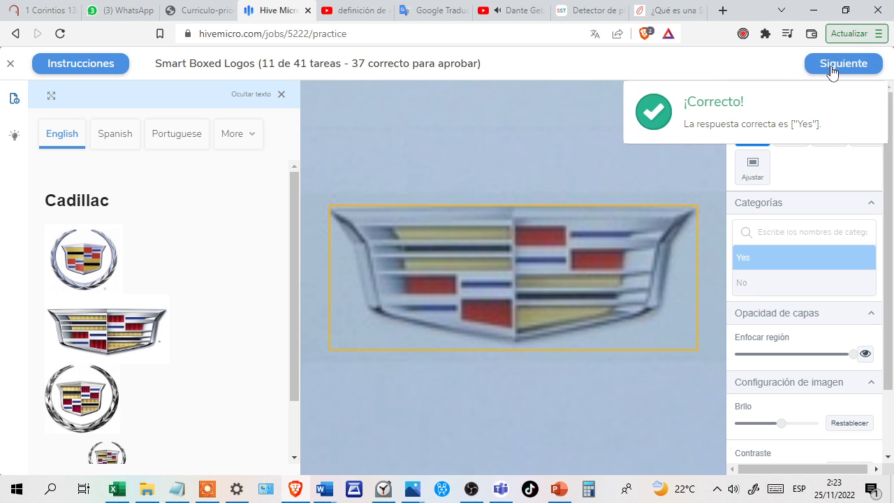
{"action": "left_click", "coordinate": [833, 70]}
Answer No for the box around the whole black Cadillac car in task 12 and submit it.
{"action": "left_click", "coordinate": [781, 283]}
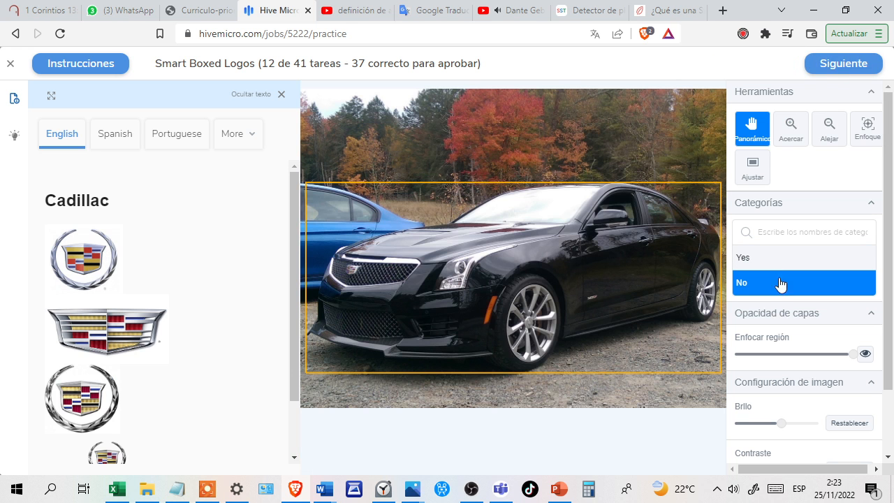
{"action": "left_click", "coordinate": [831, 70]}
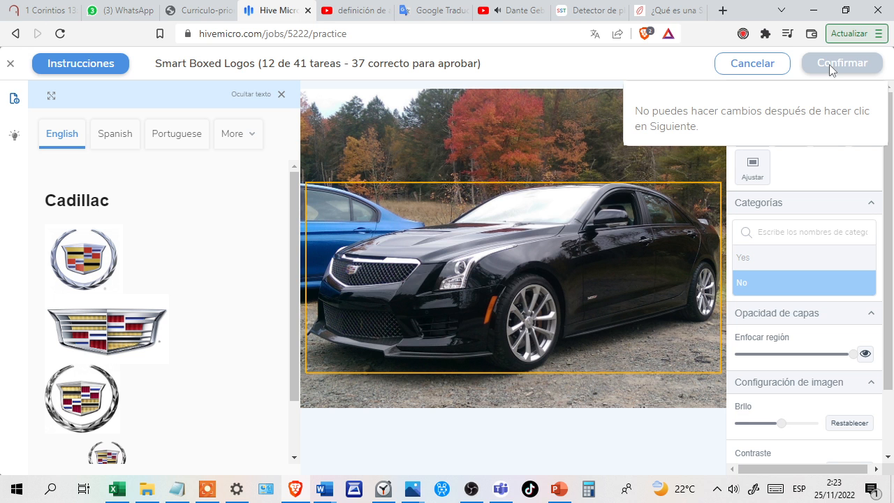
{"action": "left_click", "coordinate": [831, 70]}
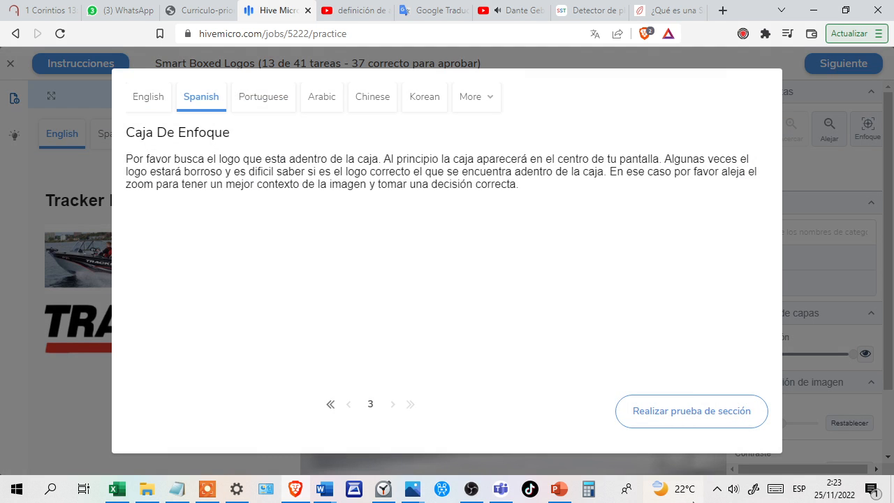
Start the section test of the "Caja De Enfoque" instructions and set the speaker volume to 50.
{"action": "left_click", "coordinate": [689, 413]}
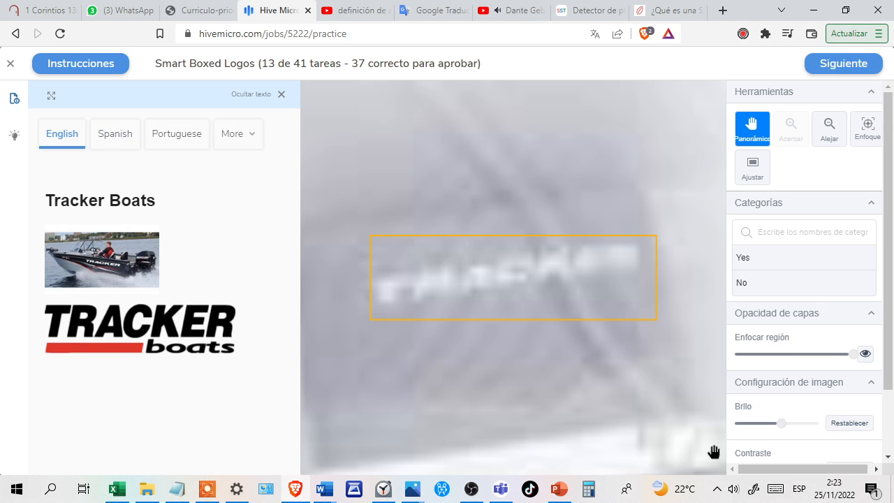
{"action": "left_click", "coordinate": [733, 489]}
{"action": "left_click", "coordinate": [768, 456]}
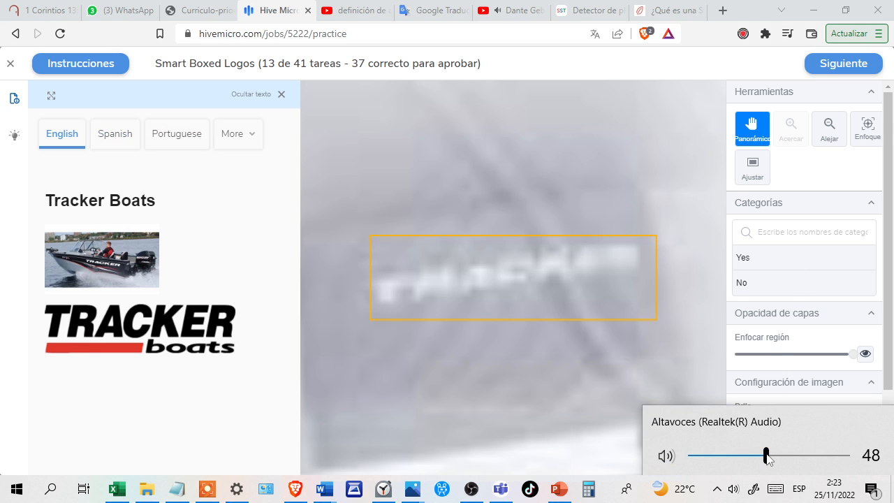
{"action": "scroll", "coordinate": [772, 458], "scroll_direction": "up", "scroll_amount": 1}
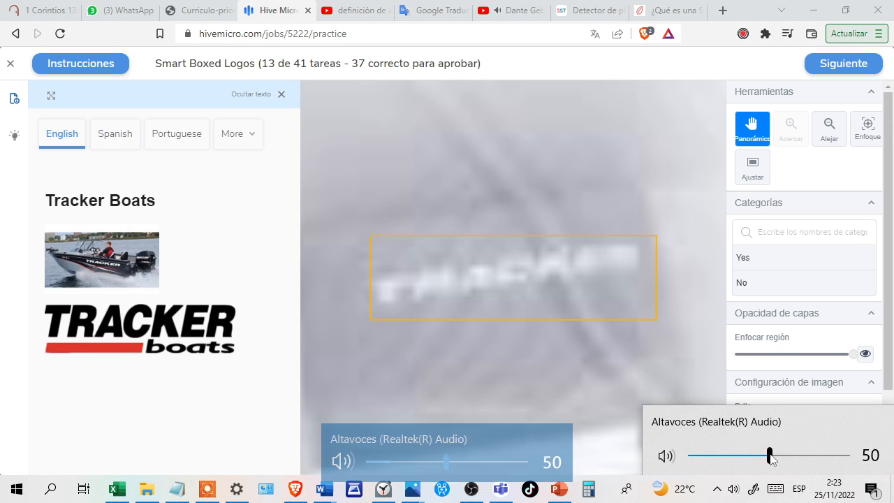
Submit Yes for the blurry Tracker Boats logo in task 13 and for the upside-down Mechanix Wear logo in task 14.
{"action": "left_click", "coordinate": [761, 267]}
{"action": "left_click", "coordinate": [761, 265]}
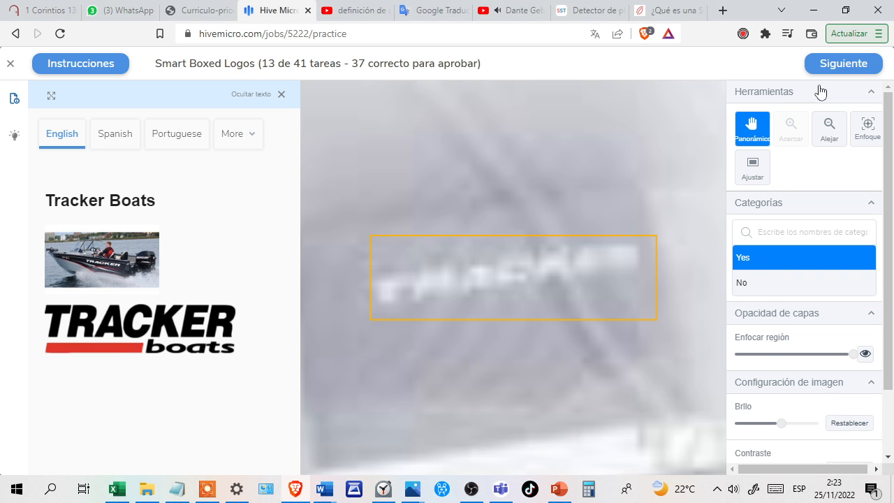
{"action": "left_click", "coordinate": [828, 65]}
{"action": "left_click", "coordinate": [828, 64]}
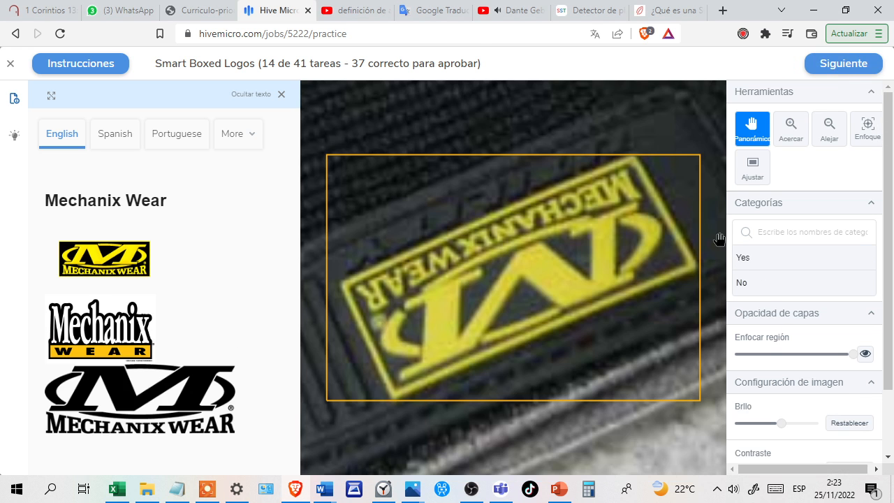
{"action": "left_click", "coordinate": [747, 259]}
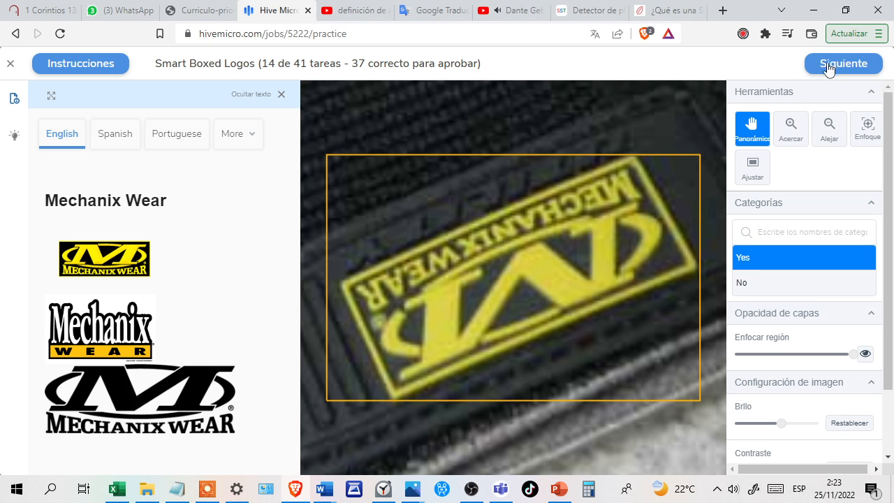
{"action": "left_click", "coordinate": [828, 67]}
{"action": "left_click", "coordinate": [828, 67]}
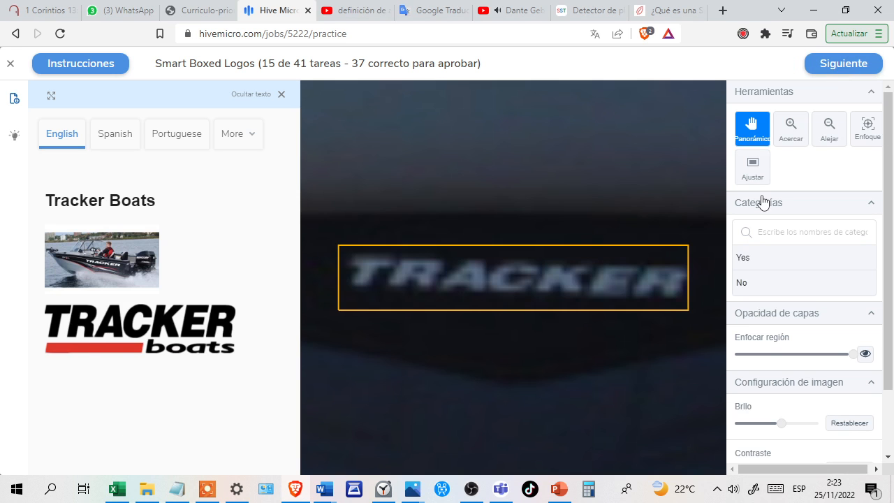
Submit Yes for the Tracker Boats logo in task 15 and for the partly visible Papa John's Pizza logo in task 16.
{"action": "left_click", "coordinate": [785, 263]}
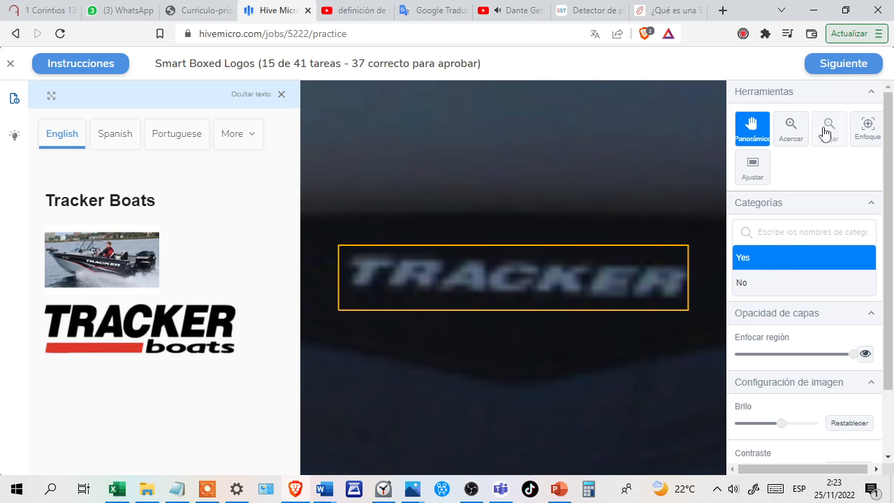
{"action": "double_click", "coordinate": [824, 80]}
{"action": "left_click", "coordinate": [833, 68]}
{"action": "left_click", "coordinate": [833, 67]}
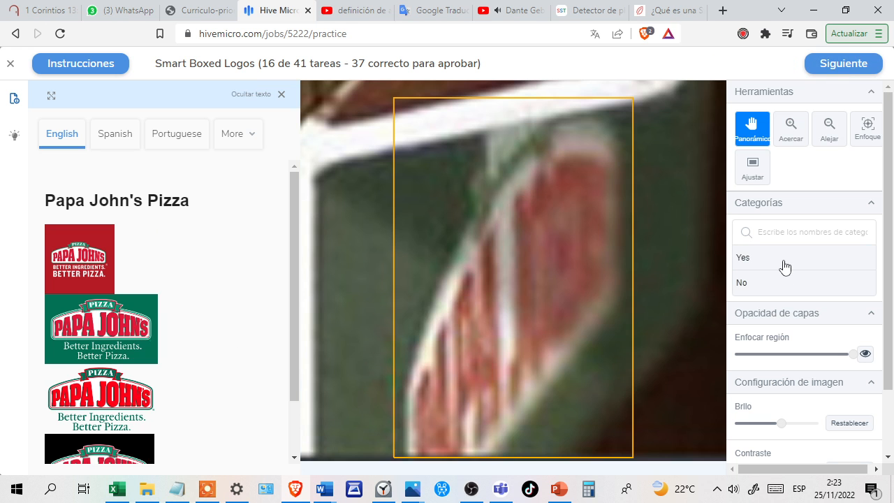
{"action": "left_click", "coordinate": [782, 264]}
{"action": "left_click", "coordinate": [825, 68]}
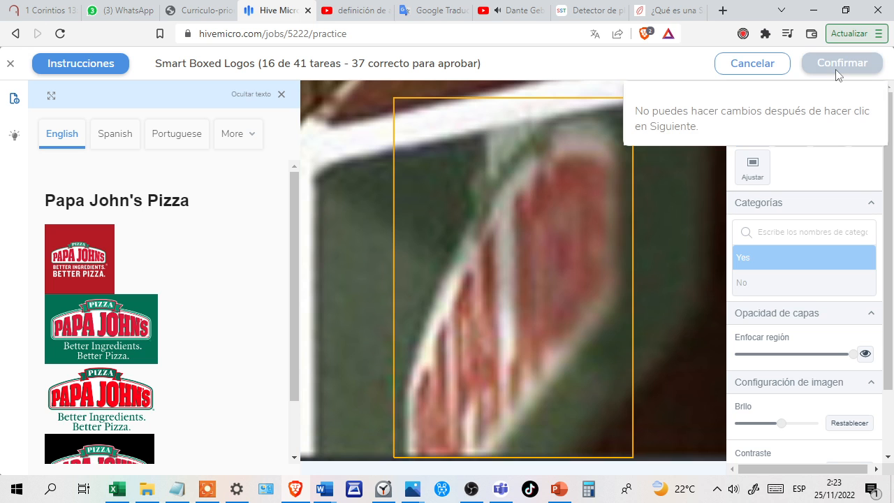
{"action": "left_click", "coordinate": [837, 72]}
{"action": "left_click", "coordinate": [837, 73]}
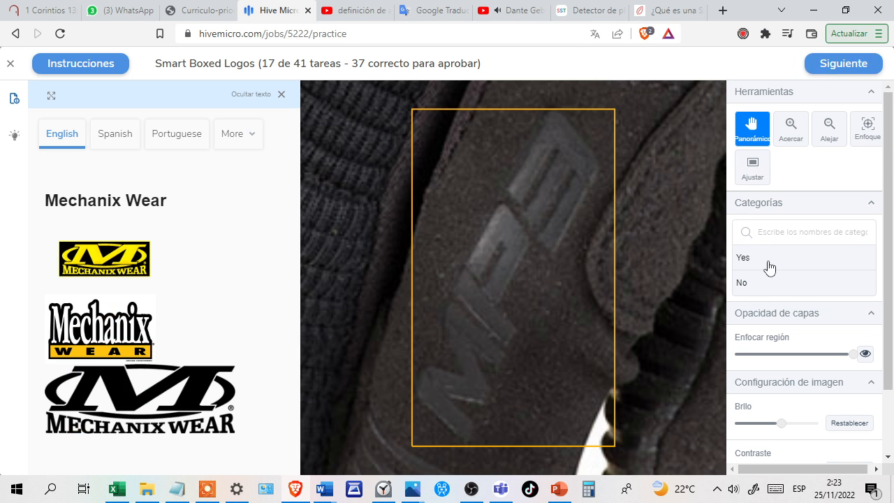
Submit No for the embossed glove lettering in Mechanix Wear task 17 and Yes for the cropped Papa John's Pizza logo in task 18.
{"action": "left_click", "coordinate": [777, 296]}
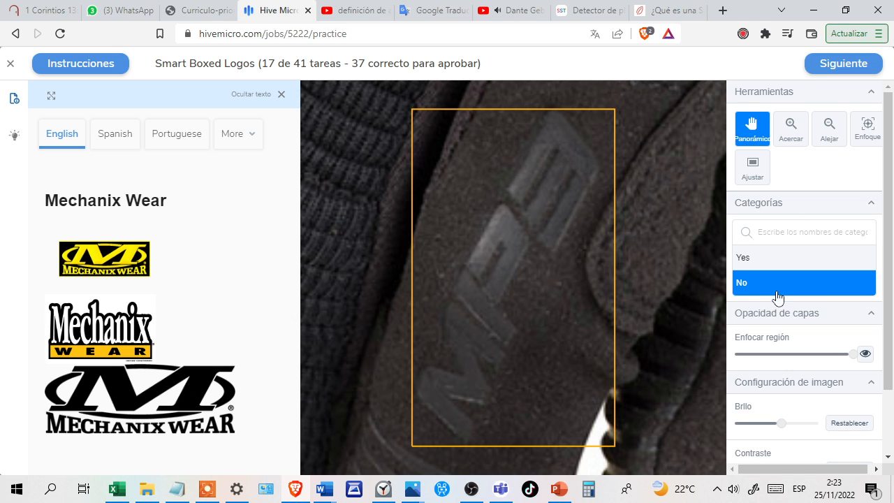
{"action": "left_click", "coordinate": [838, 65]}
{"action": "left_click", "coordinate": [837, 65]}
{"action": "left_click", "coordinate": [838, 64]}
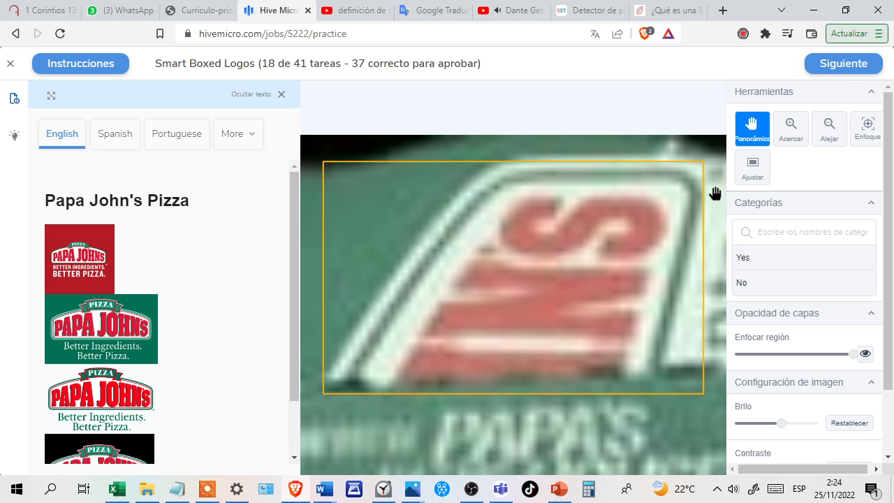
{"action": "left_click", "coordinate": [765, 270]}
{"action": "left_click", "coordinate": [819, 70]}
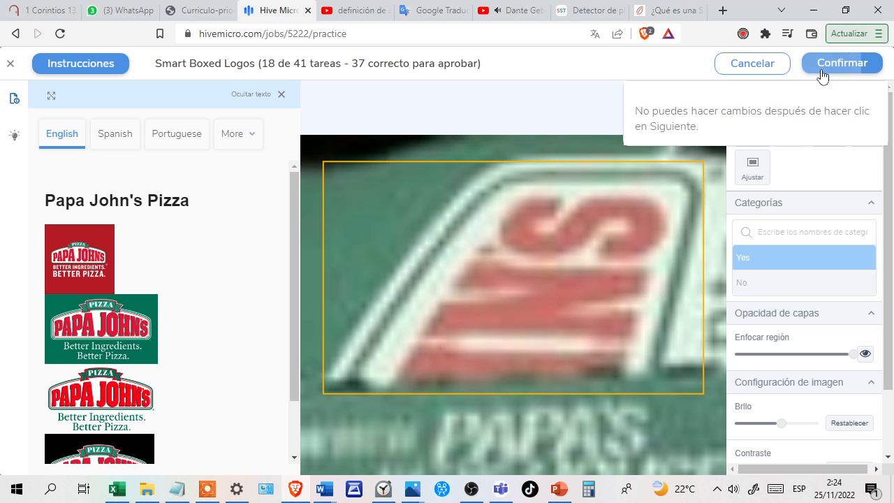
{"action": "left_click", "coordinate": [830, 69]}
{"action": "left_click", "coordinate": [833, 73]}
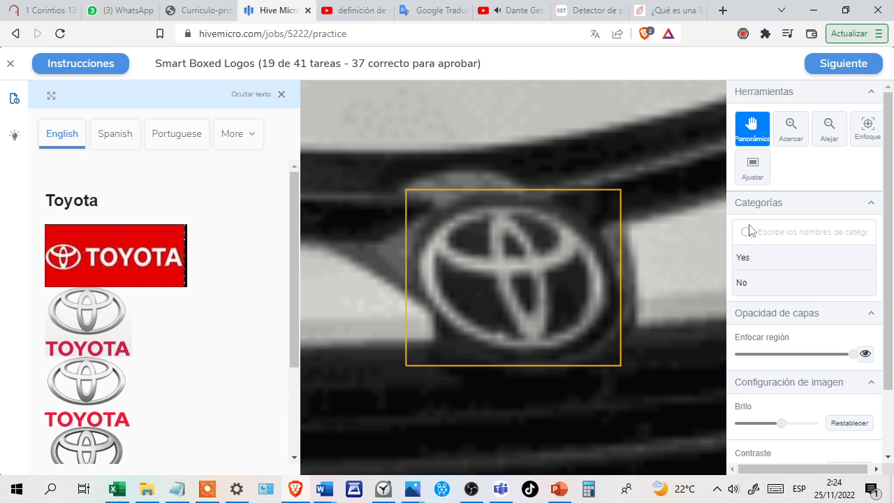
Answer Yes for the boxed Toyota emblem on the car grille in task 19 and submit it.
{"action": "left_click", "coordinate": [768, 259]}
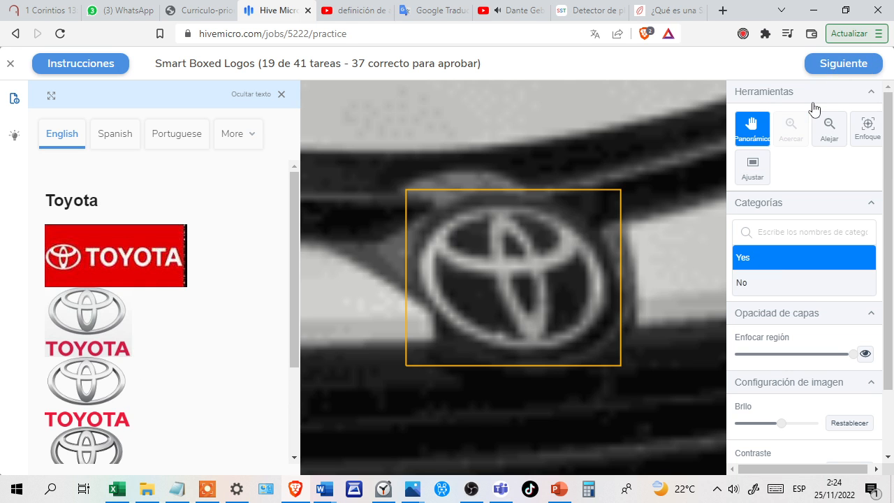
{"action": "left_click", "coordinate": [840, 68]}
{"action": "left_click", "coordinate": [839, 62]}
{"action": "left_click", "coordinate": [839, 63]}
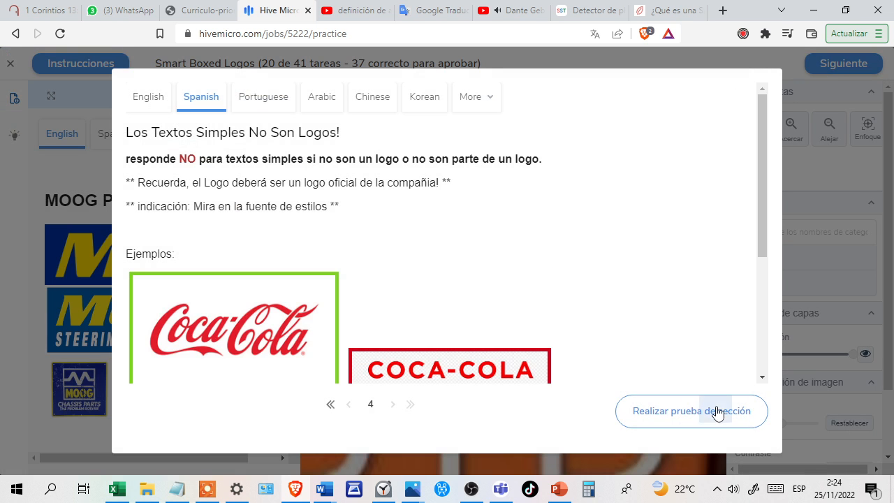
Start the section test of the "Los Textos Simples No Son Logos!" instructions and submit No for the TIMKEN logo in MOOG Parts task 20.
{"action": "left_click", "coordinate": [717, 413]}
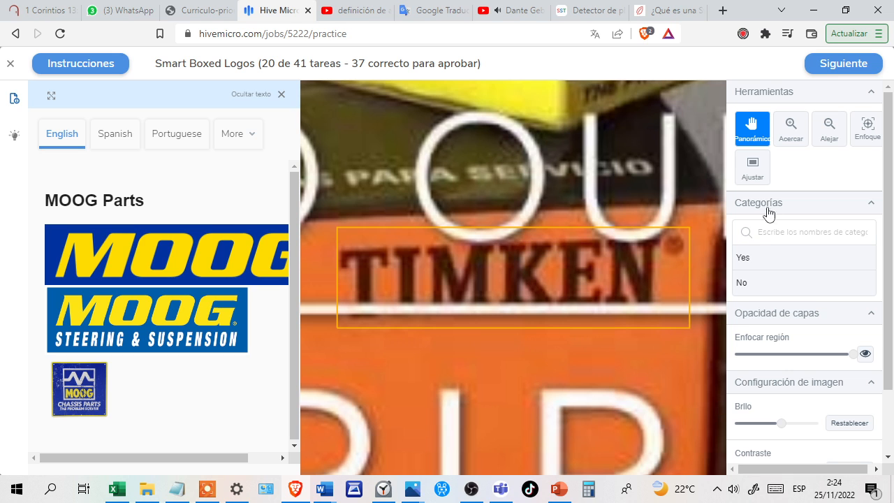
{"action": "left_click", "coordinate": [776, 290]}
{"action": "left_click", "coordinate": [830, 73]}
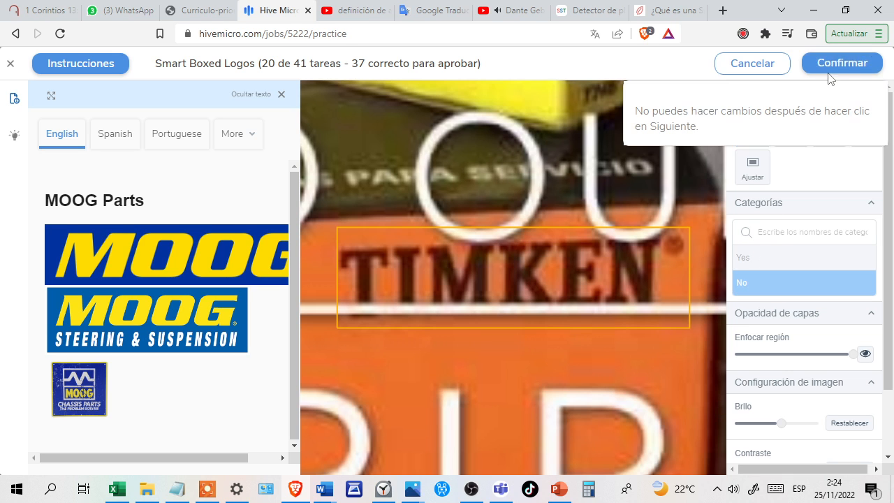
{"action": "left_click", "coordinate": [829, 73]}
{"action": "left_click", "coordinate": [829, 74]}
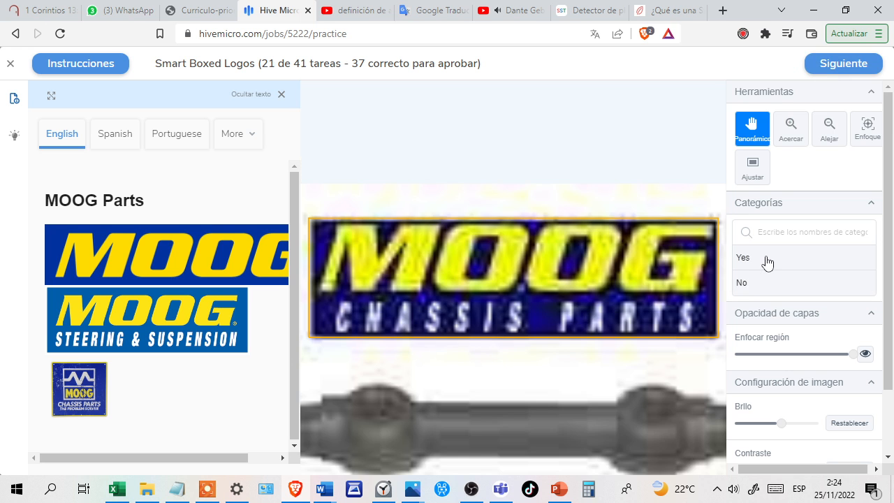
Submit Yes for the MOOG Chassis Parts logo in task 21 and No for the Liberty logo in Nascar task 22.
{"action": "left_click", "coordinate": [767, 262]}
{"action": "left_click", "coordinate": [828, 74]}
{"action": "left_click", "coordinate": [828, 74]}
{"action": "left_click", "coordinate": [828, 74]}
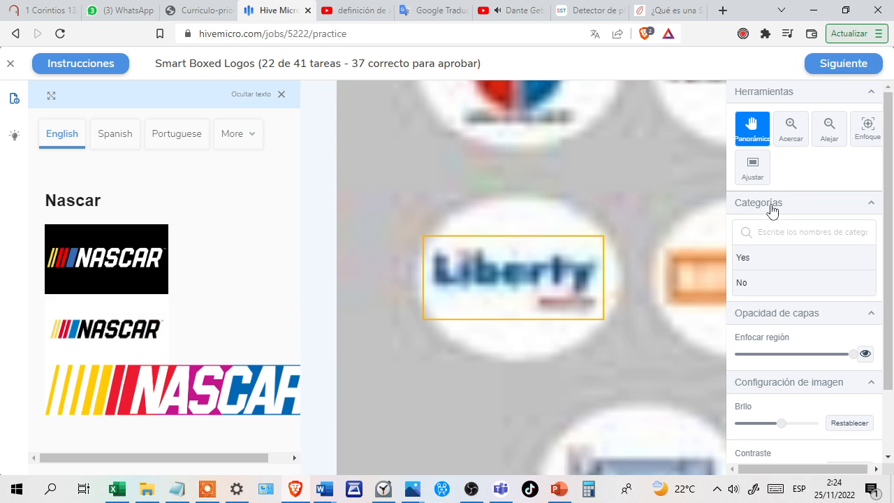
{"action": "left_click", "coordinate": [788, 280]}
{"action": "left_click", "coordinate": [829, 74]}
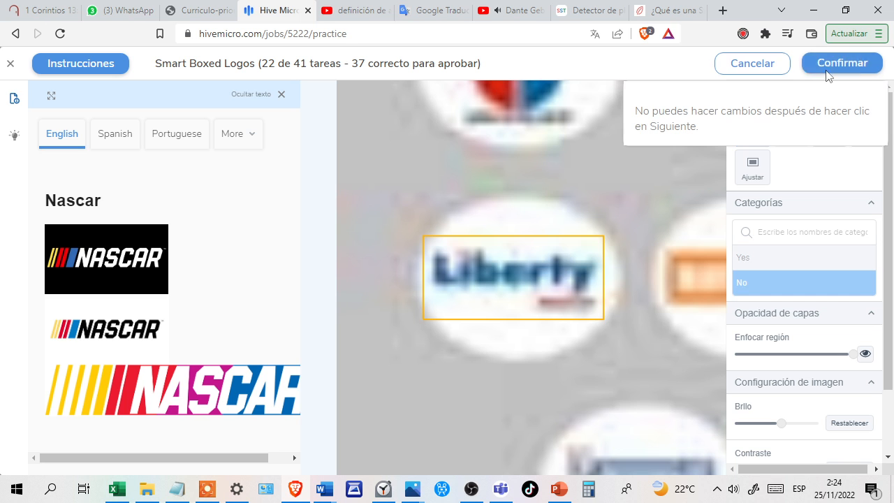
{"action": "left_click", "coordinate": [828, 74]}
{"action": "left_click", "coordinate": [830, 76]}
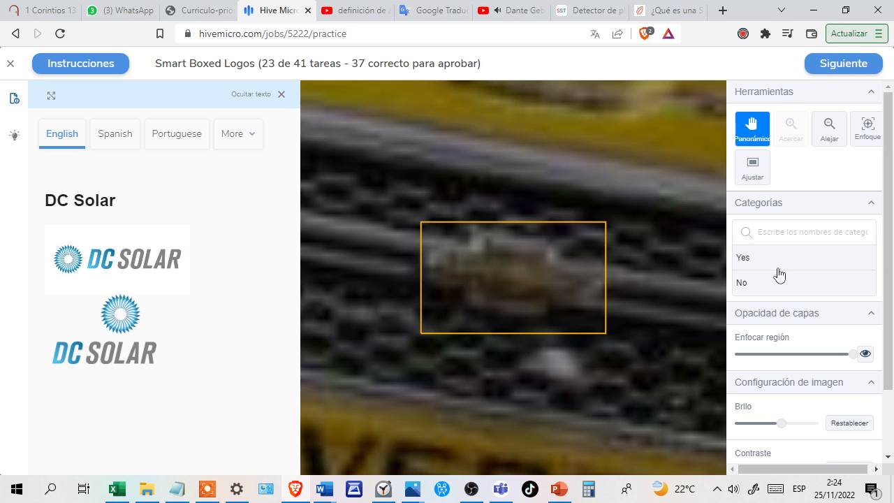
Submit No for the blurry grille emblem in DC Solar task 23 and Yes for the Fastenal logo on the car hood in task 24.
{"action": "left_click", "coordinate": [788, 282]}
{"action": "left_click", "coordinate": [831, 71]}
{"action": "left_click", "coordinate": [832, 70]}
{"action": "left_click", "coordinate": [831, 70]}
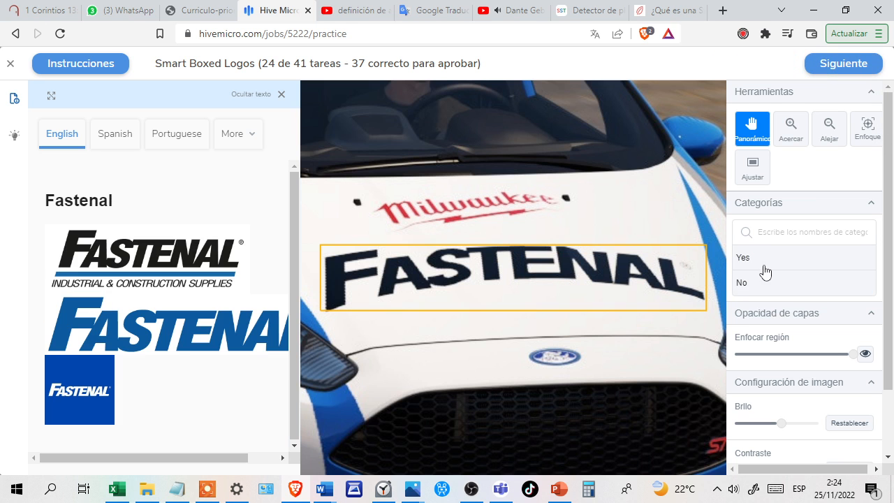
{"action": "left_click", "coordinate": [779, 258]}
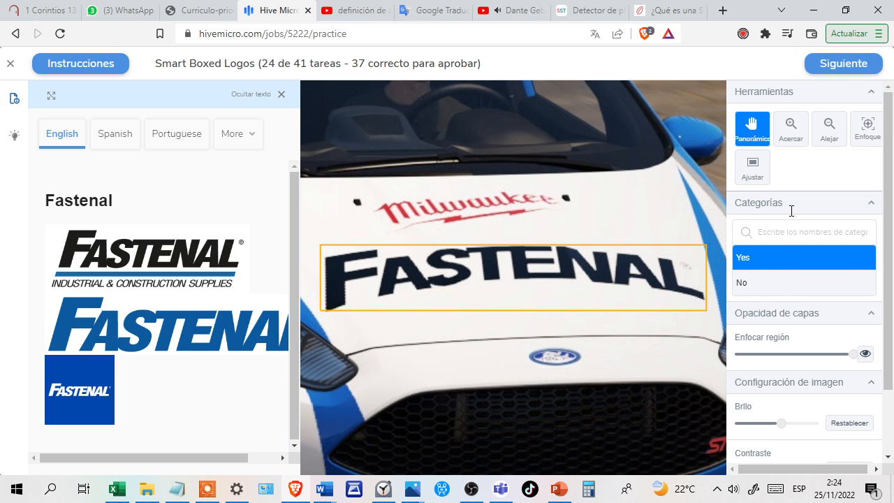
{"action": "left_click", "coordinate": [836, 79]}
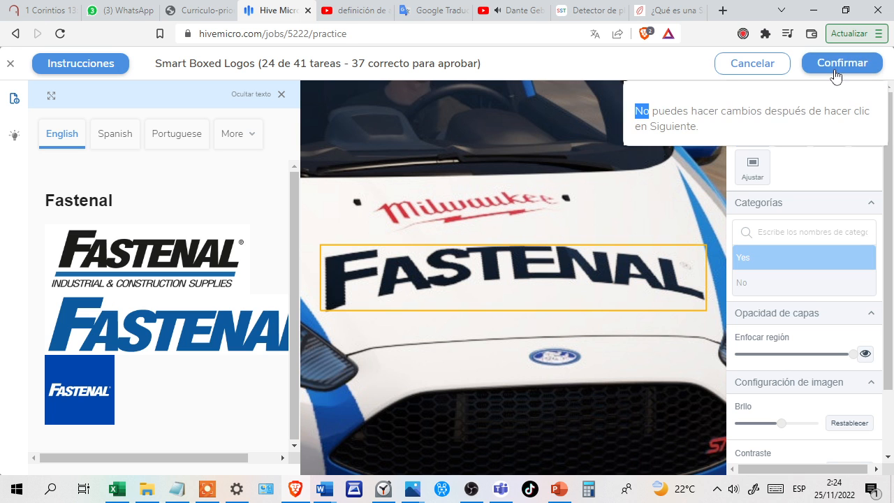
{"action": "left_click", "coordinate": [836, 72]}
{"action": "left_click", "coordinate": [835, 69]}
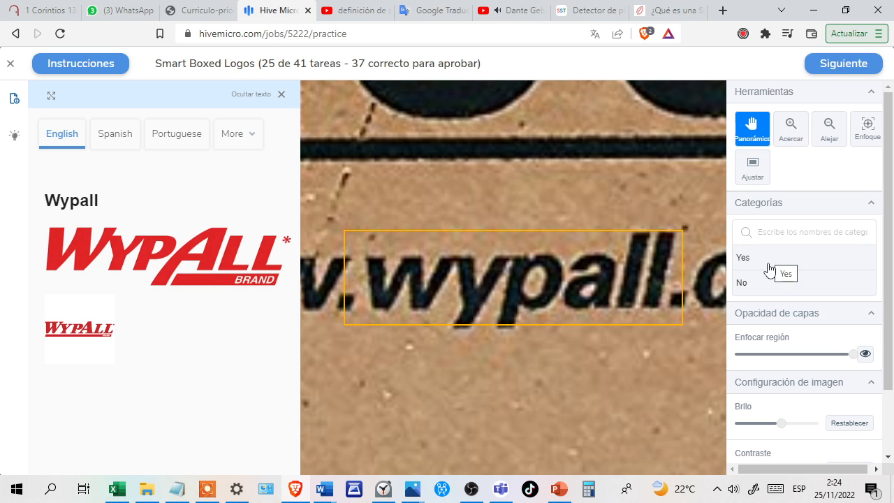
Submit No for the plain wypall web address text in task 25 and for the plain Kleenex text in task 26.
{"action": "left_click", "coordinate": [774, 286]}
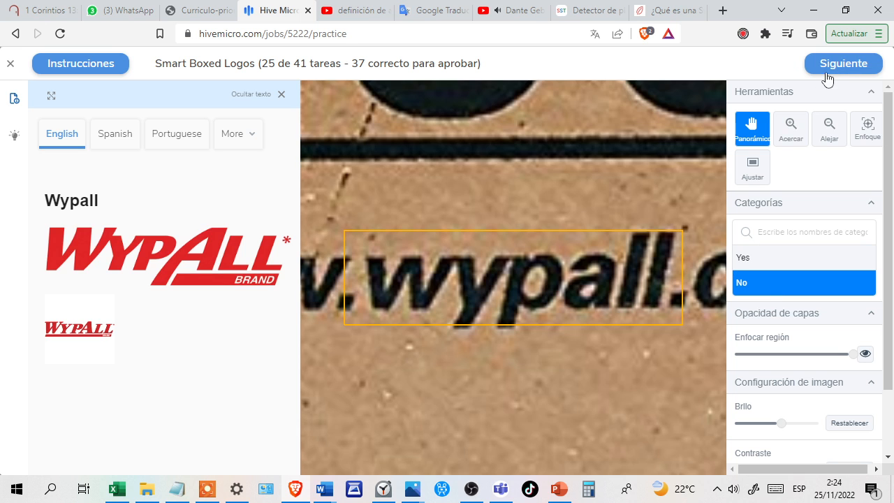
{"action": "left_click", "coordinate": [831, 72]}
{"action": "left_click", "coordinate": [833, 73]}
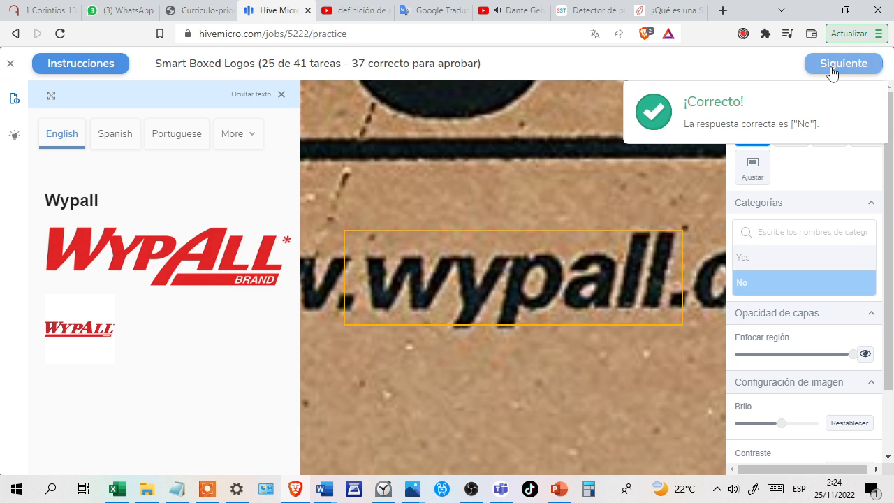
{"action": "left_click", "coordinate": [833, 73]}
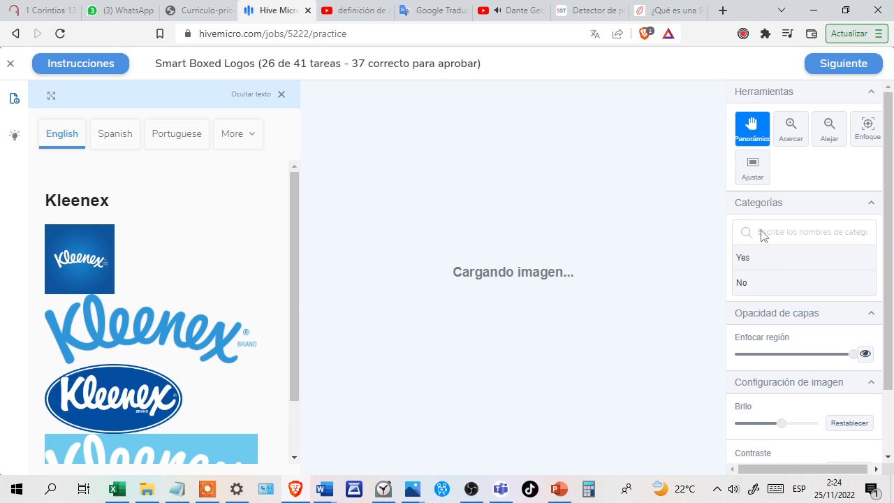
{"action": "left_click", "coordinate": [778, 284]}
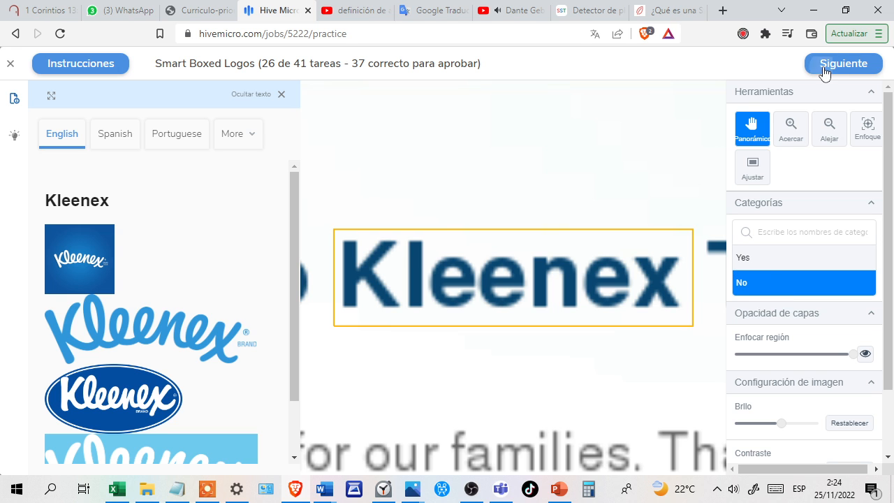
{"action": "left_click", "coordinate": [825, 71]}
{"action": "left_click", "coordinate": [835, 65]}
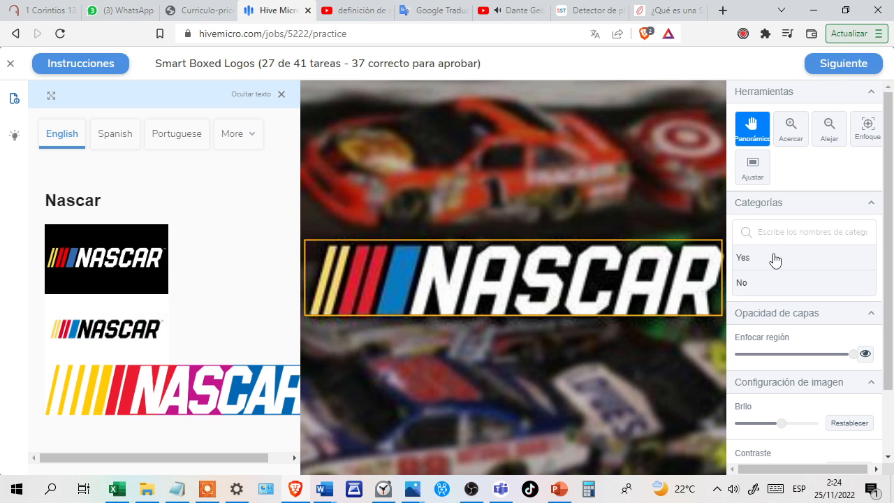
Submit Yes for the Nascar logo in task 27 and for the Menards storefront sign in task 28.
{"action": "left_click", "coordinate": [776, 260]}
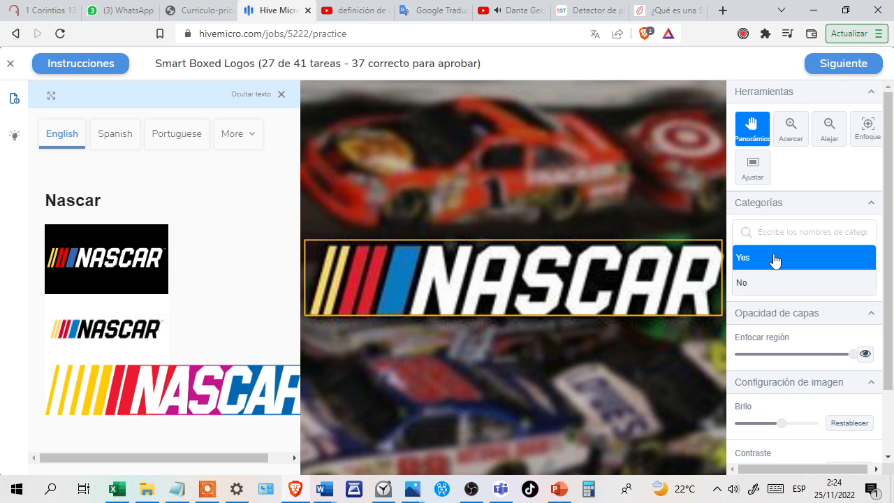
{"action": "left_click", "coordinate": [831, 70]}
{"action": "left_click", "coordinate": [836, 64]}
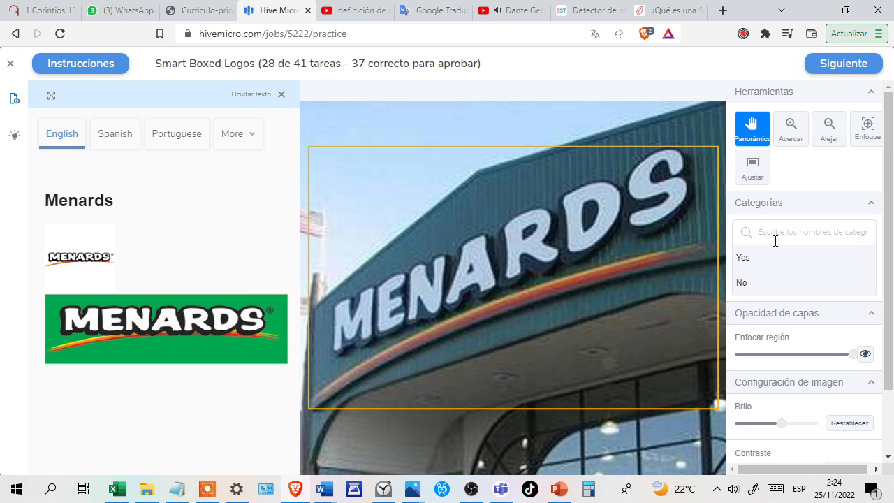
{"action": "left_click", "coordinate": [772, 260]}
{"action": "left_click", "coordinate": [821, 68]}
{"action": "left_click", "coordinate": [823, 66]}
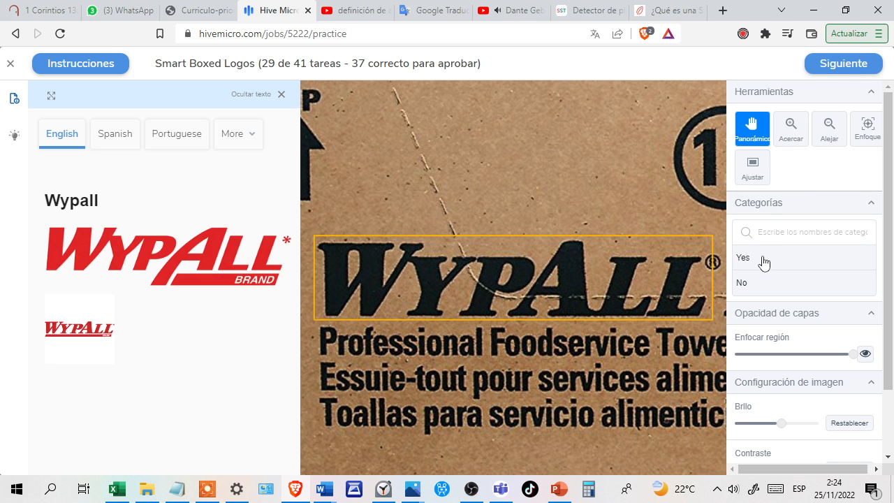
Submit Yes for the black Wypall logo on the cardboard box in task 29 and No for the plain BUICK text in task 30.
{"action": "left_click", "coordinate": [763, 262]}
{"action": "left_click", "coordinate": [825, 65]}
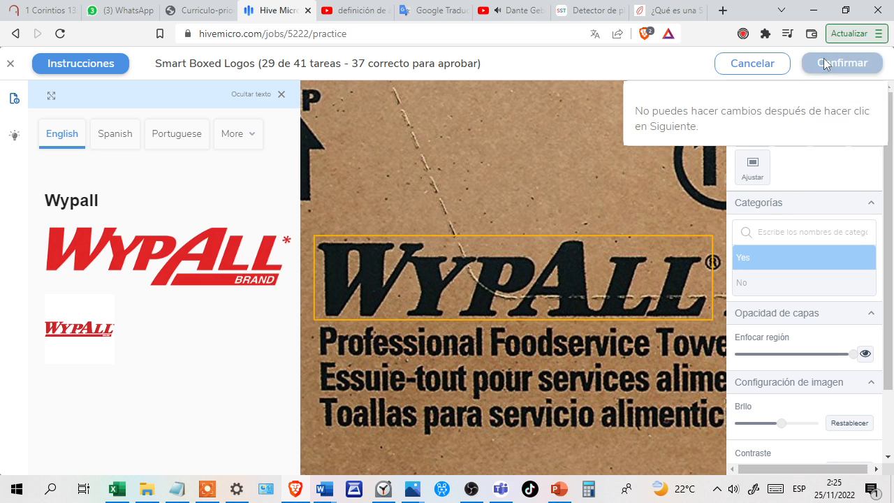
{"action": "left_click", "coordinate": [824, 63]}
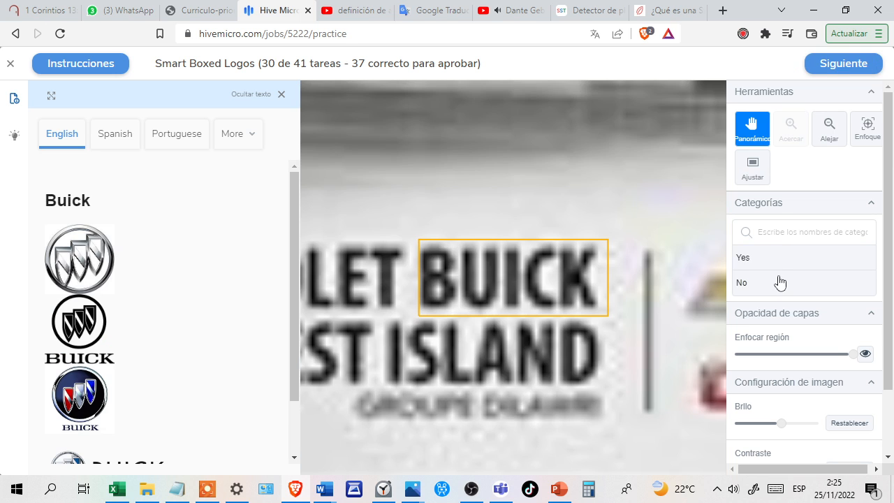
{"action": "left_click", "coordinate": [780, 283]}
{"action": "left_click", "coordinate": [833, 64]}
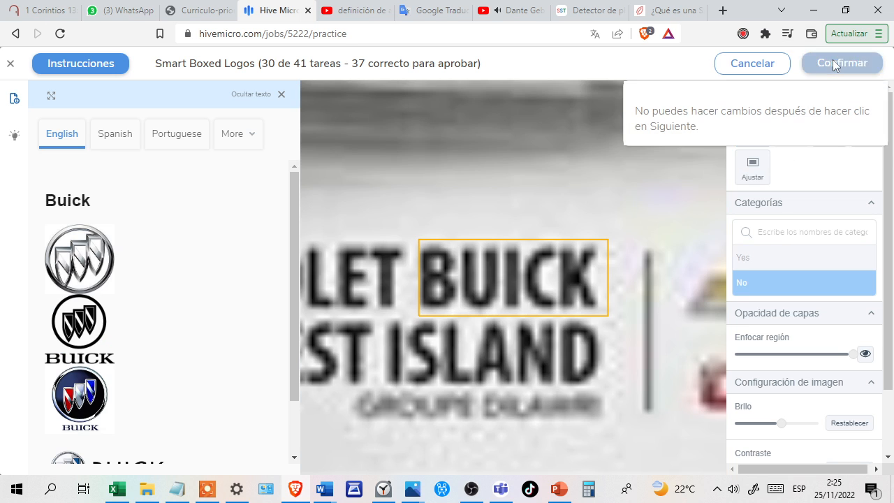
{"action": "left_click", "coordinate": [835, 63]}
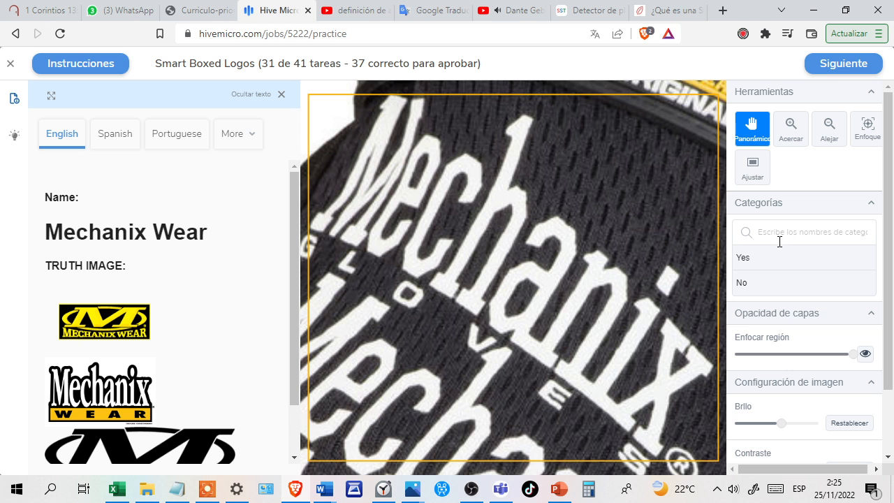
Submit Yes for the white Mechanix logo in task 31 and No for the blurry Scanner label in Menards task 32.
{"action": "left_click", "coordinate": [780, 257]}
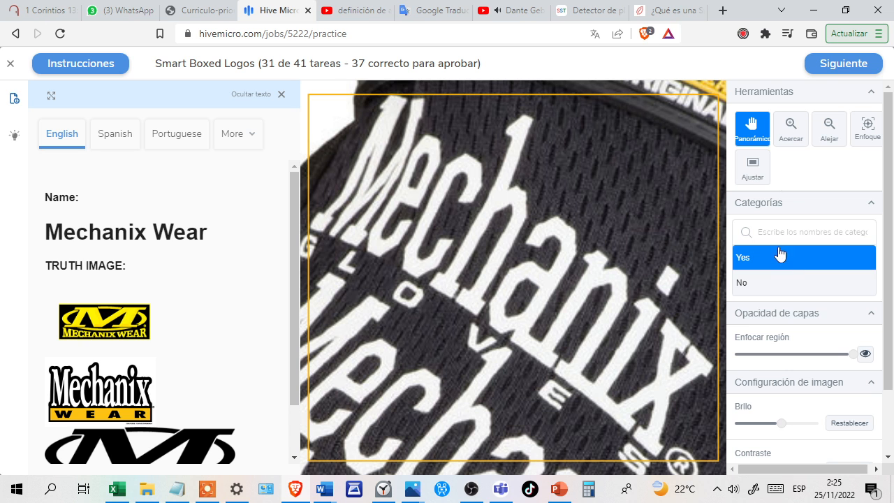
{"action": "left_click", "coordinate": [826, 65]}
{"action": "left_click", "coordinate": [826, 65]}
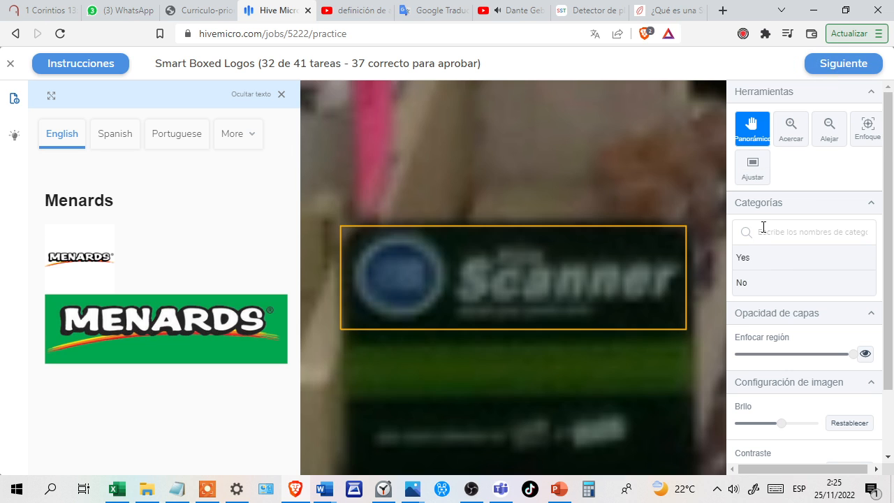
{"action": "left_click", "coordinate": [773, 282]}
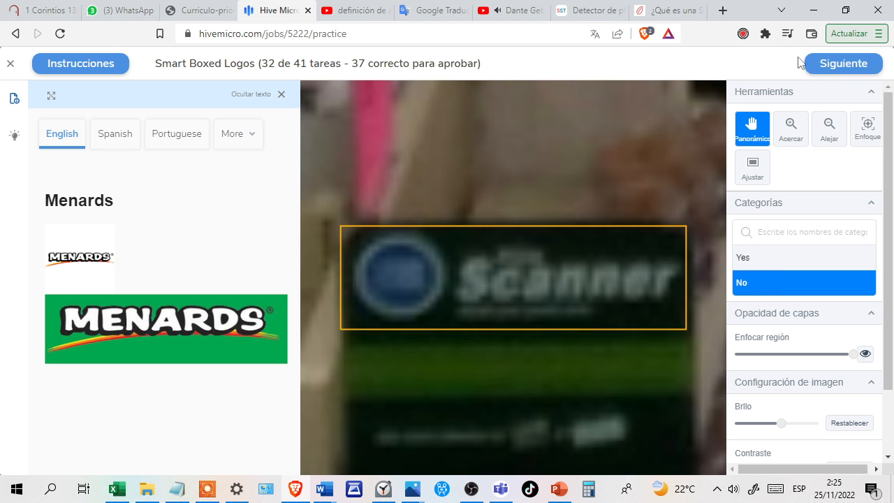
{"action": "left_click", "coordinate": [826, 65]}
{"action": "left_click", "coordinate": [827, 65]}
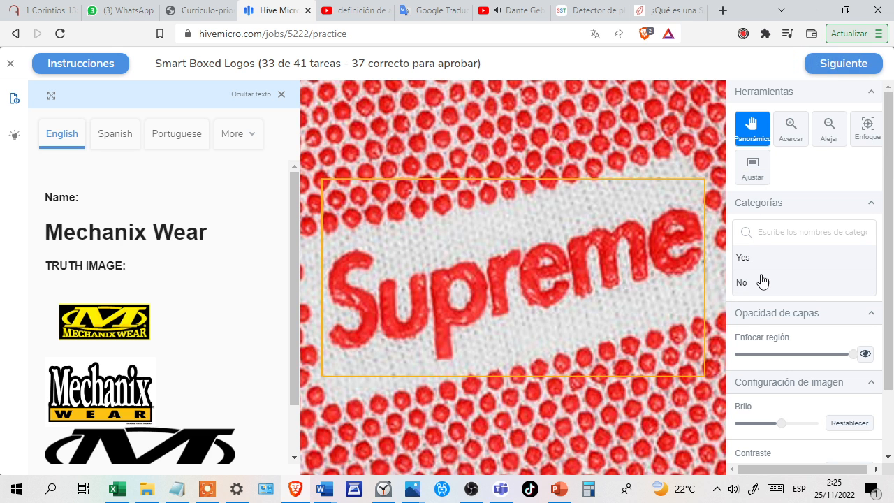
Submit No for the red Supreme logo in task 33 and Yes for the yellow Mechanix Wear label in task 34.
{"action": "left_click", "coordinate": [763, 281]}
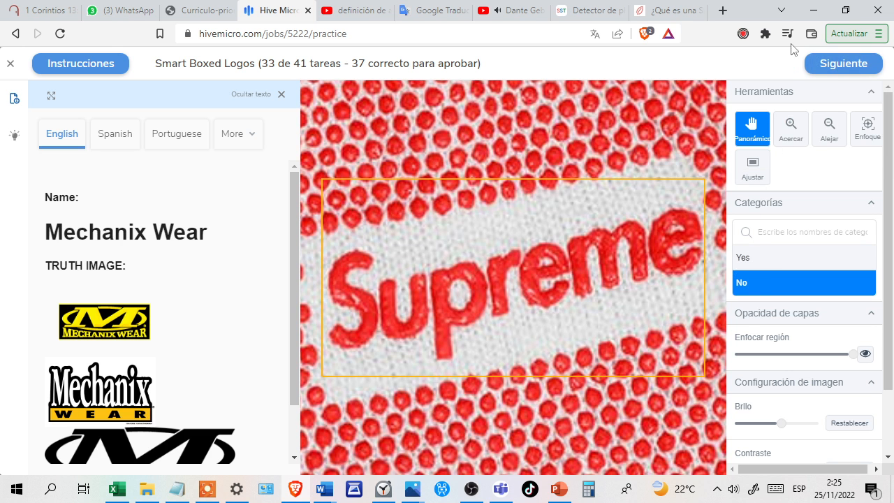
{"action": "left_click", "coordinate": [812, 64]}
{"action": "left_click", "coordinate": [826, 65]}
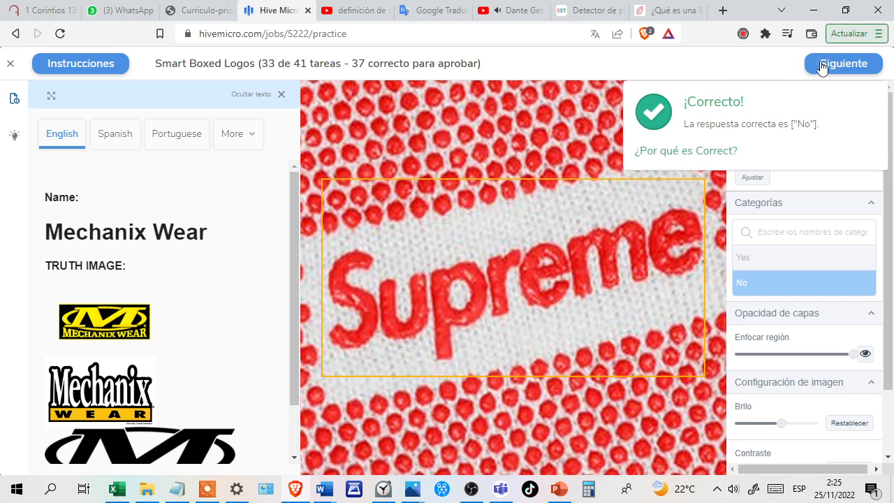
{"action": "left_click", "coordinate": [762, 260]}
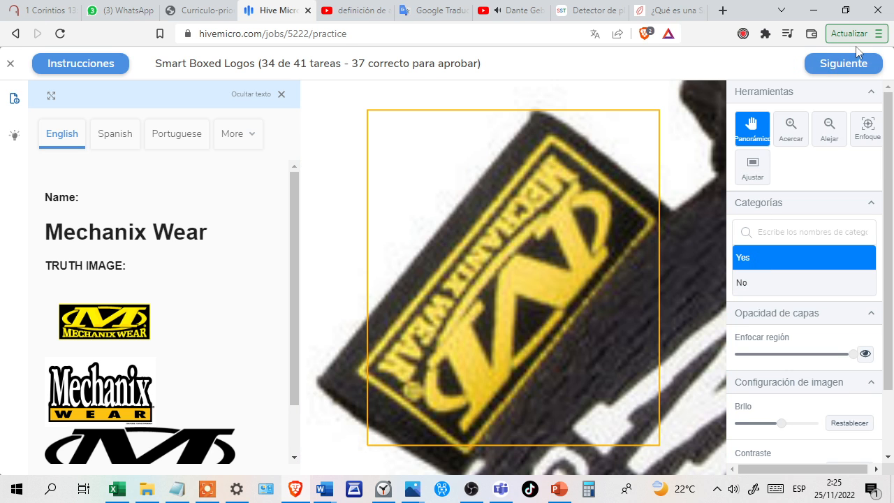
{"action": "left_click", "coordinate": [845, 64]}
{"action": "left_click", "coordinate": [838, 64]}
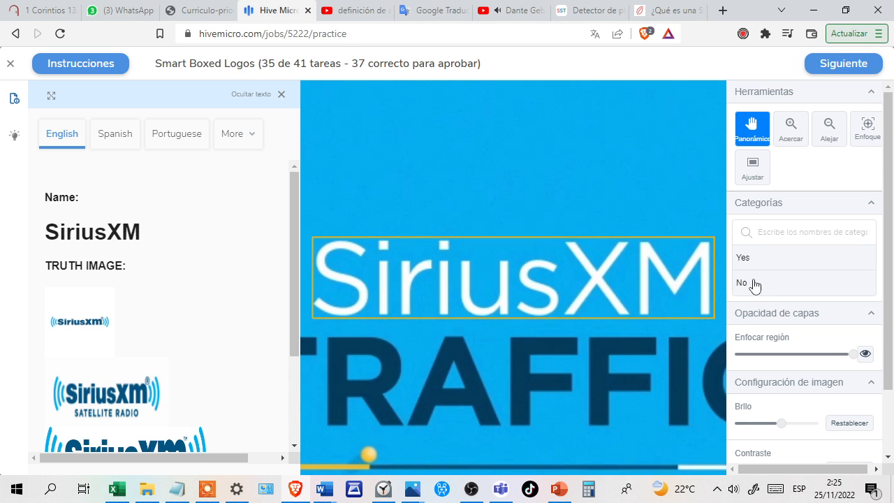
Submit No for the plain white SiriusXM text in task 35 and for the Kleenex Viva logo in task 36.
{"action": "left_click", "coordinate": [756, 284]}
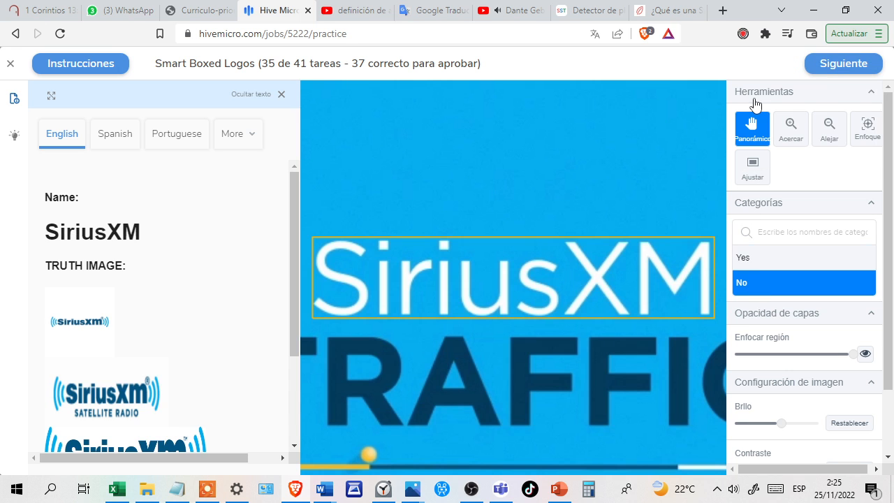
{"action": "left_click", "coordinate": [821, 70]}
{"action": "left_click", "coordinate": [821, 69]}
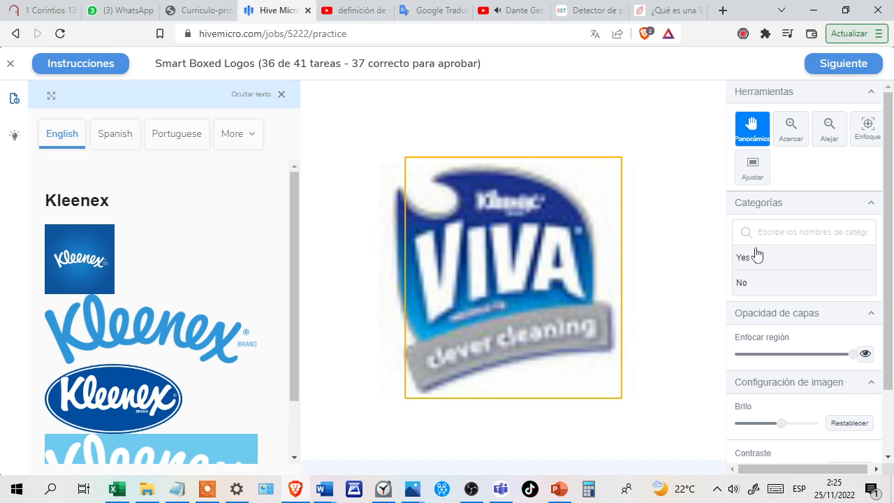
{"action": "left_click", "coordinate": [761, 284]}
{"action": "left_click", "coordinate": [829, 66]}
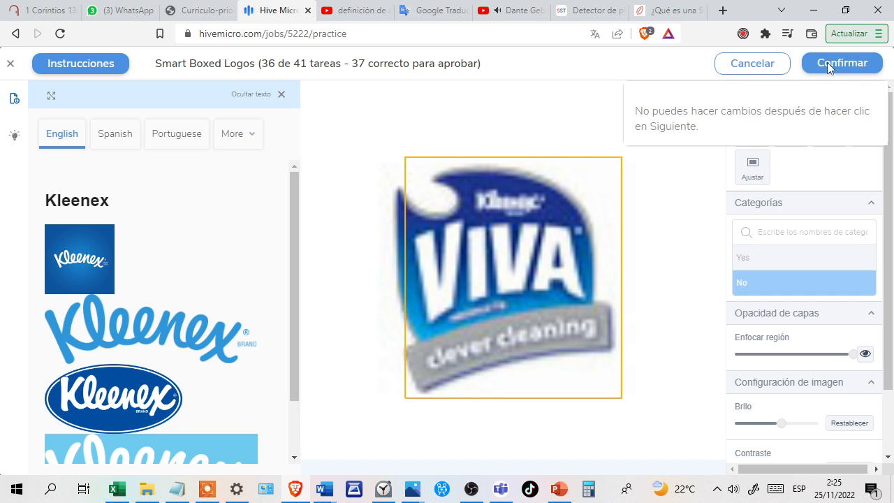
{"action": "left_click", "coordinate": [828, 66]}
{"action": "left_click", "coordinate": [829, 67]}
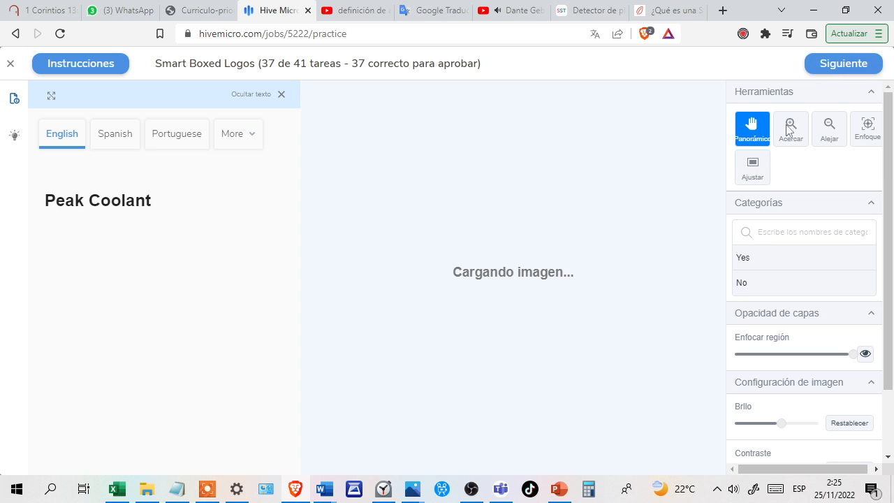
Submit Yes for the Peak antifreeze logo in task 37 and No for the D News logo in Dunkin' Donuts task 38.
{"action": "left_click", "coordinate": [756, 259]}
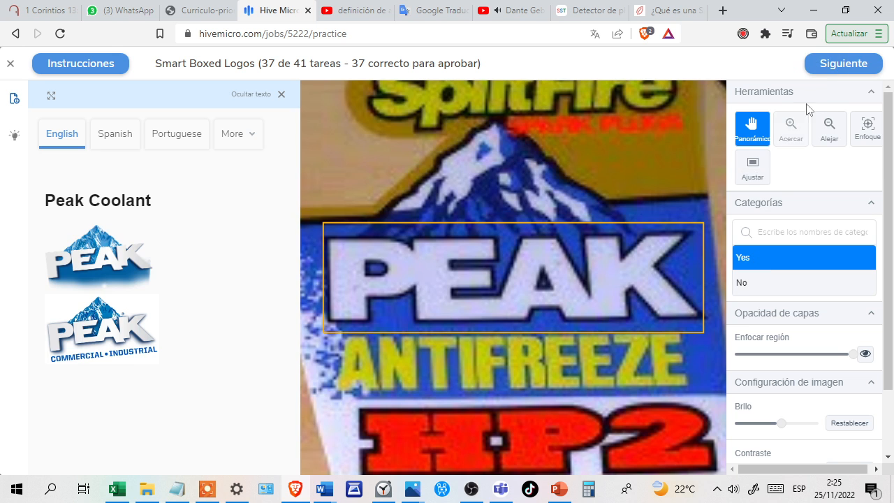
{"action": "left_click", "coordinate": [828, 65]}
{"action": "left_click", "coordinate": [829, 65]}
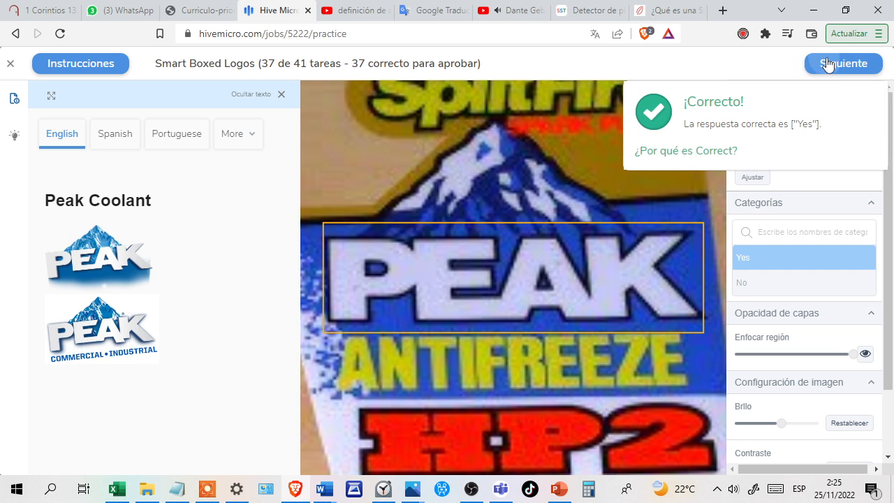
{"action": "left_click", "coordinate": [829, 65]}
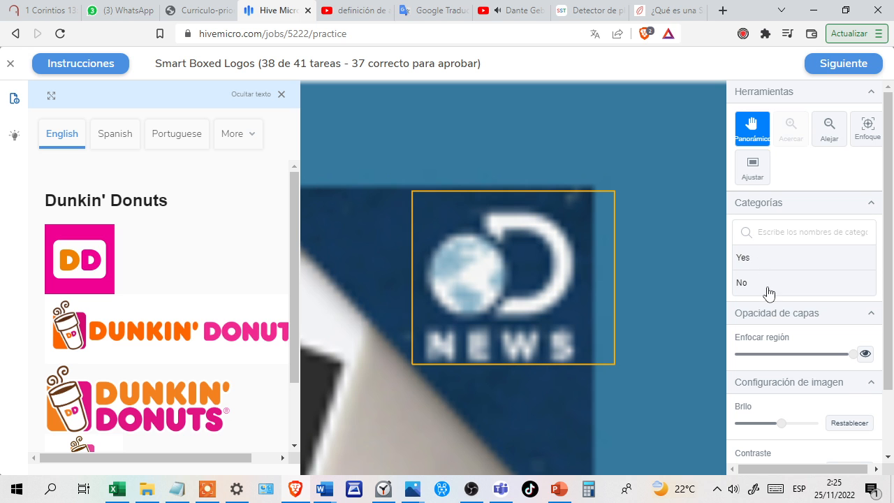
{"action": "left_click", "coordinate": [769, 291]}
{"action": "left_click", "coordinate": [817, 67]}
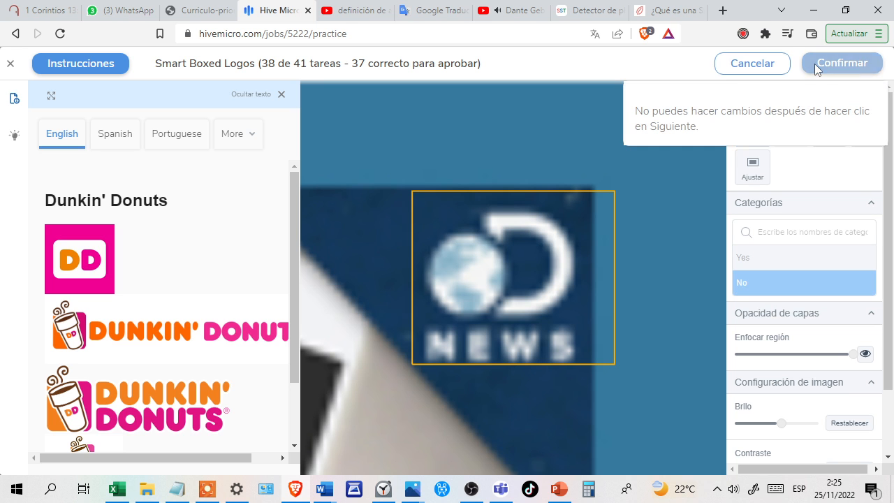
{"action": "left_click", "coordinate": [816, 67]}
{"action": "left_click", "coordinate": [829, 65]}
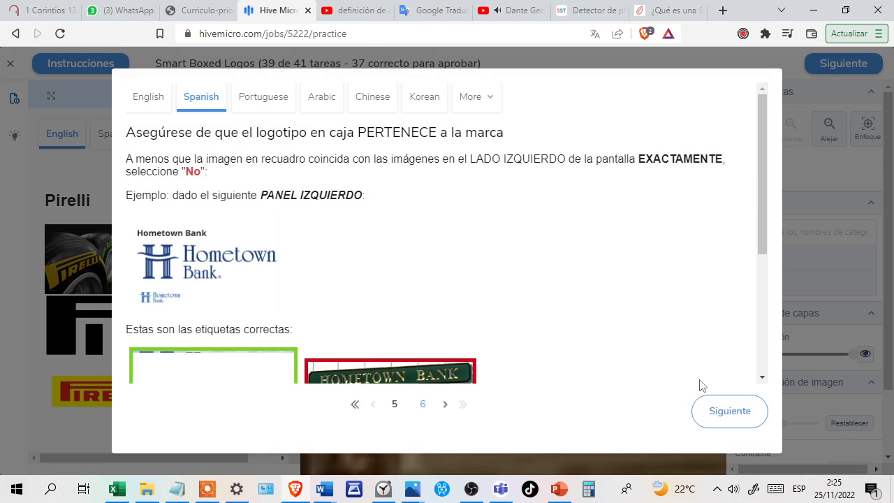
Dismiss the exact-match instruction reminder and submit No for the illegible boxed label in Pirelli task 39.
{"action": "left_click", "coordinate": [722, 412]}
{"action": "left_click", "coordinate": [723, 412]}
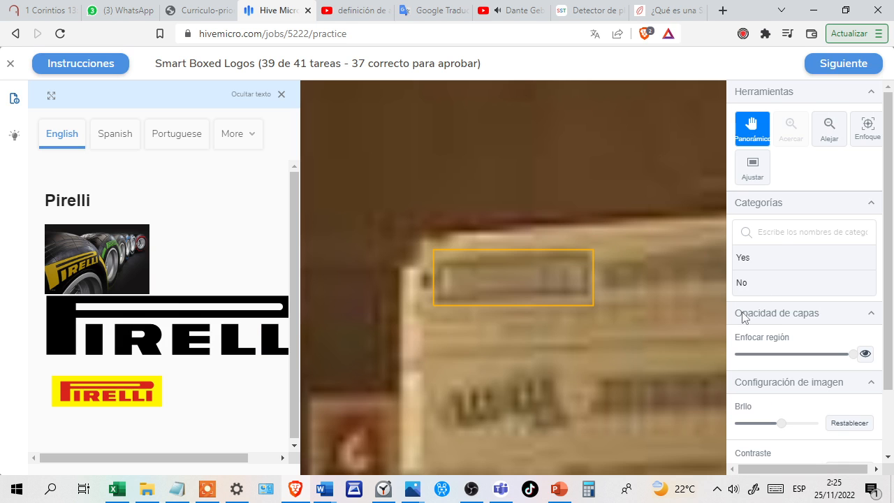
{"action": "left_click", "coordinate": [774, 293]}
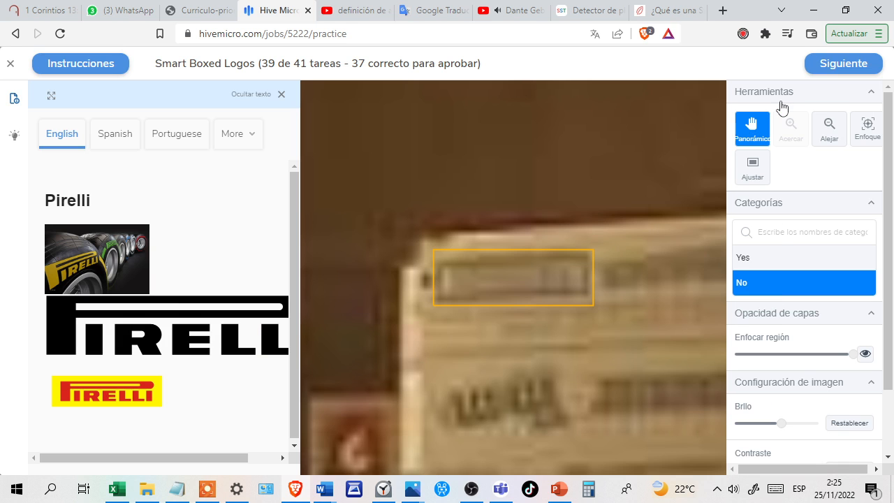
{"action": "left_click", "coordinate": [825, 69]}
{"action": "left_click", "coordinate": [833, 66]}
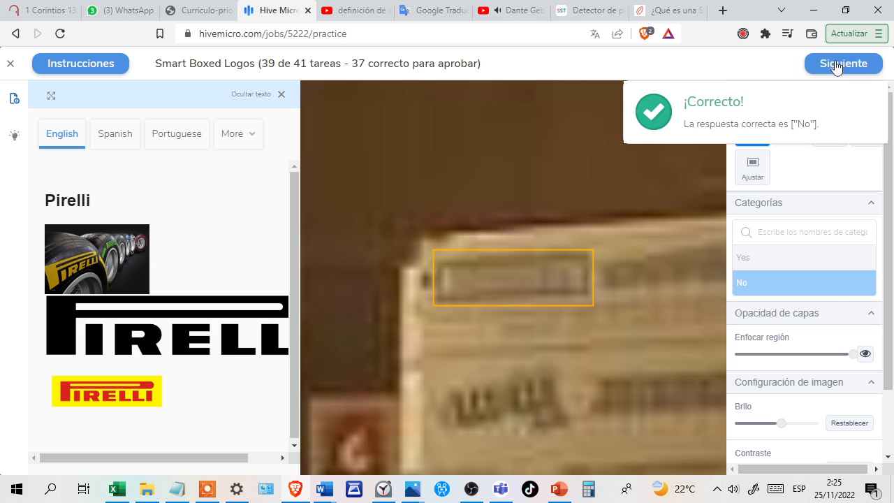
{"action": "left_click", "coordinate": [833, 65]}
Submit No for the blurry airweave text on the sign in task 40.
{"action": "left_click", "coordinate": [771, 289]}
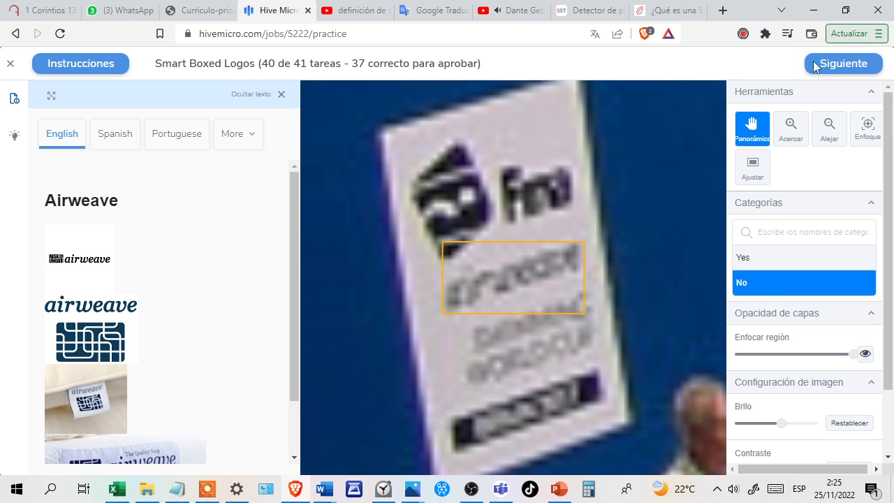
{"action": "left_click", "coordinate": [829, 71]}
{"action": "left_click", "coordinate": [830, 70]}
{"action": "left_click", "coordinate": [830, 70]}
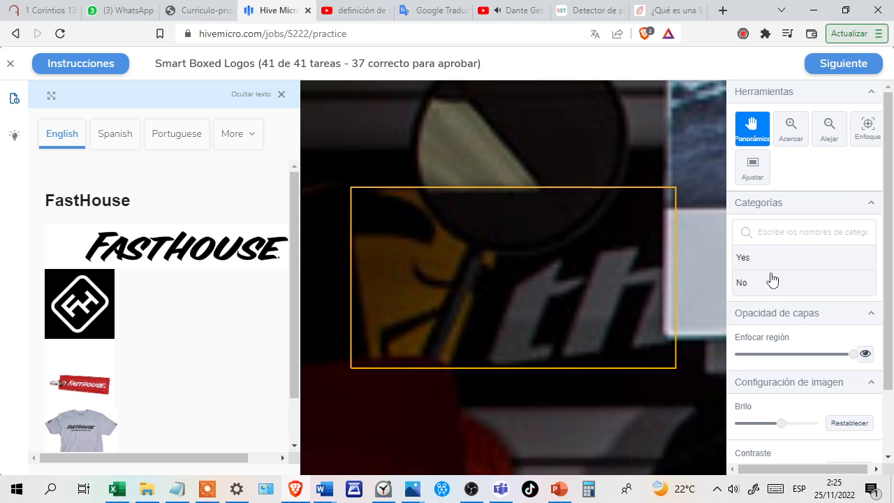
Submit No for the dark boxed lettering in FastHouse task 41 and close the qualification test results.
{"action": "left_click", "coordinate": [772, 280]}
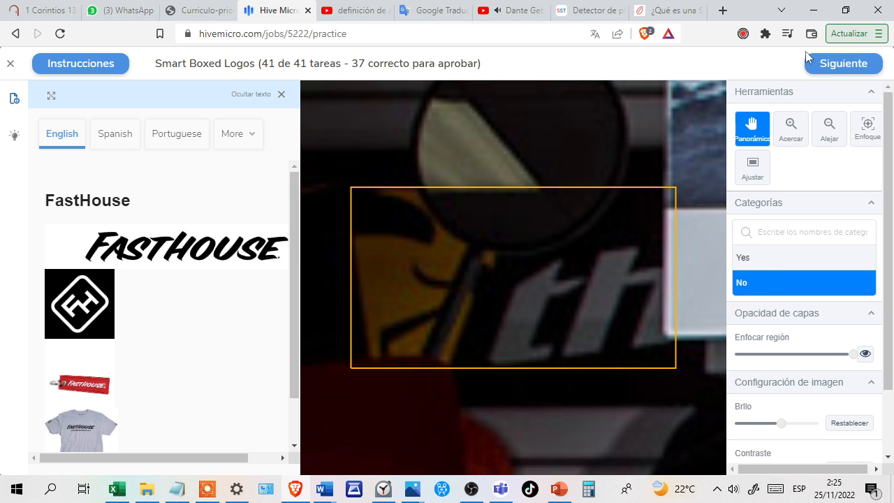
{"action": "left_click", "coordinate": [825, 66]}
{"action": "left_click", "coordinate": [824, 66]}
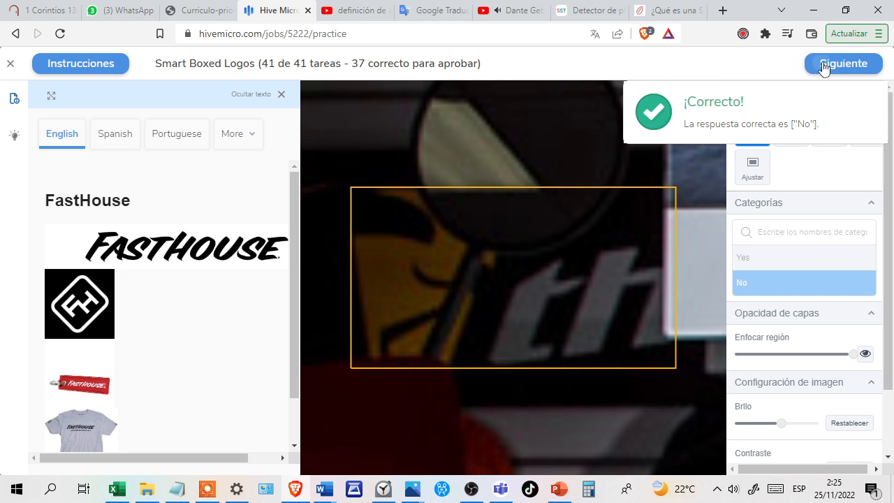
{"action": "left_click", "coordinate": [825, 64]}
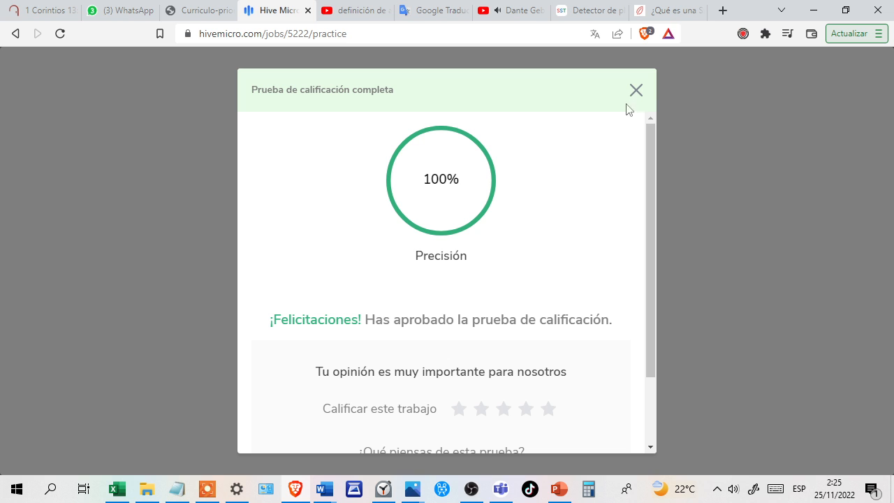
{"action": "left_click", "coordinate": [635, 93]}
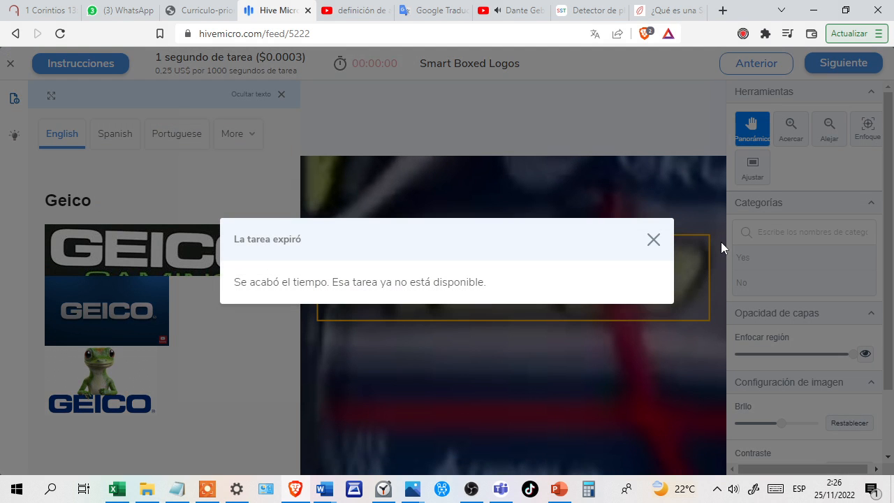
Dismiss the expired-task notice and answer Yes for the Mechanix Wear, Nike and K&N logos in the paid feed.
{"action": "left_click", "coordinate": [653, 241]}
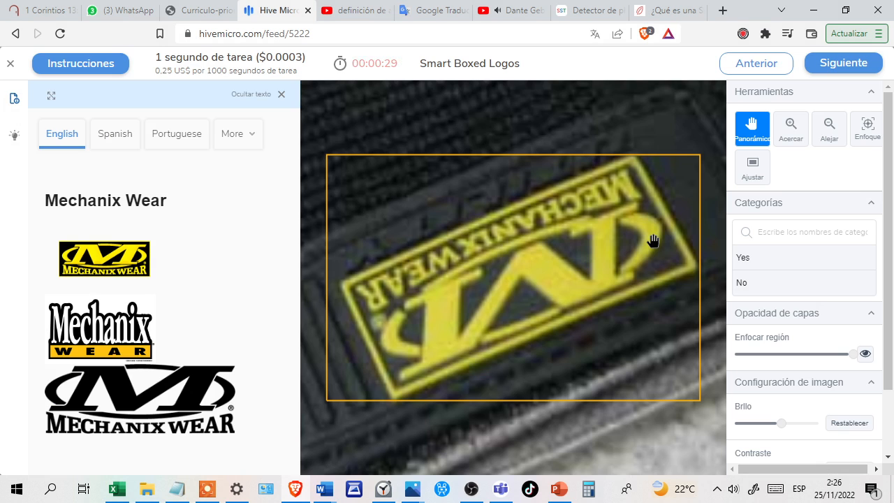
{"action": "left_click", "coordinate": [768, 266]}
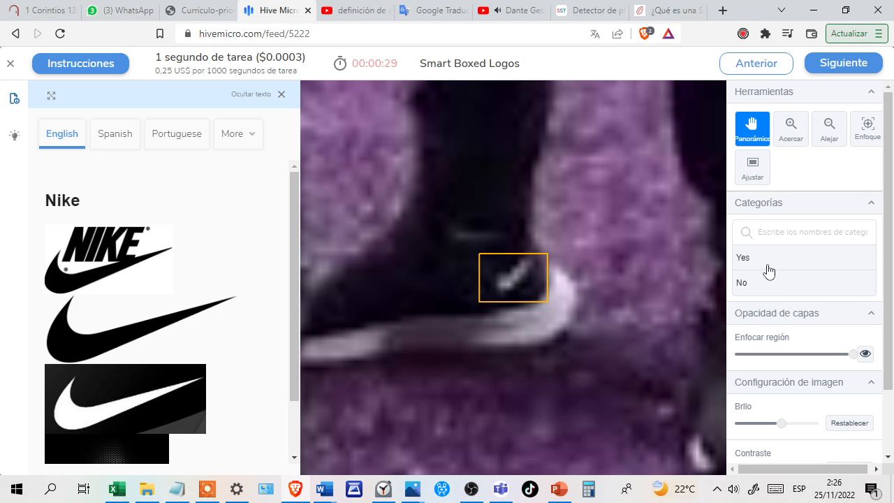
{"action": "left_click", "coordinate": [783, 266]}
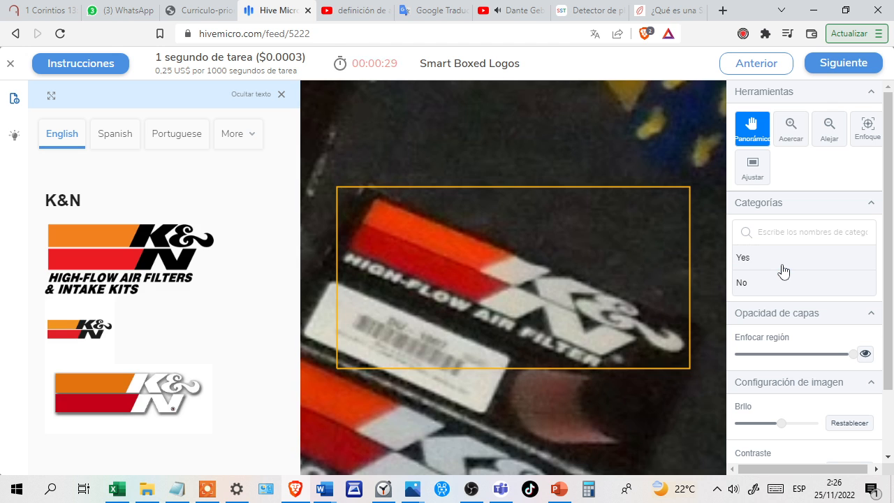
{"action": "left_click", "coordinate": [796, 269]}
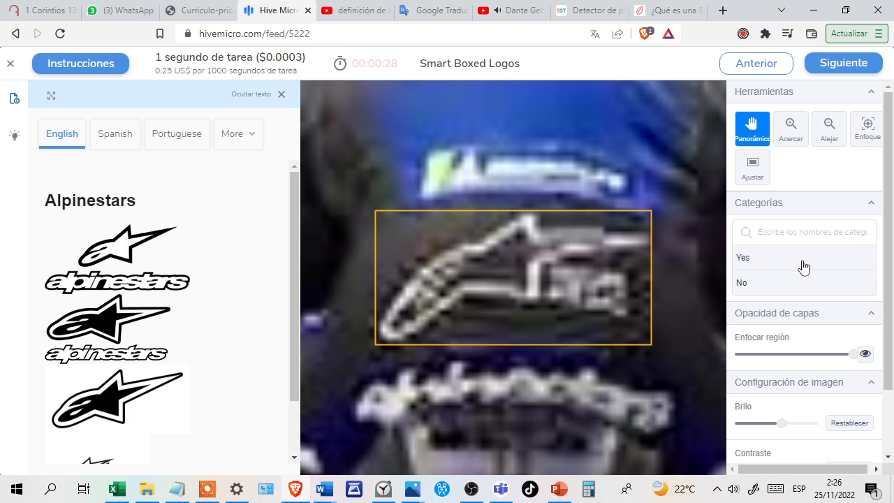
Answer Yes for the outlined Alpinestars logo and for the San Francisco Giants jersey lettering.
{"action": "left_click", "coordinate": [804, 266]}
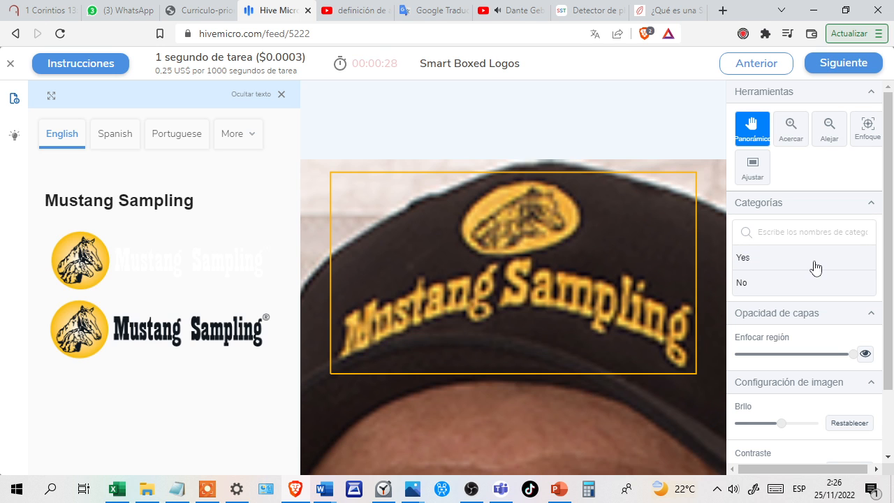
{"action": "left_click", "coordinate": [816, 267]}
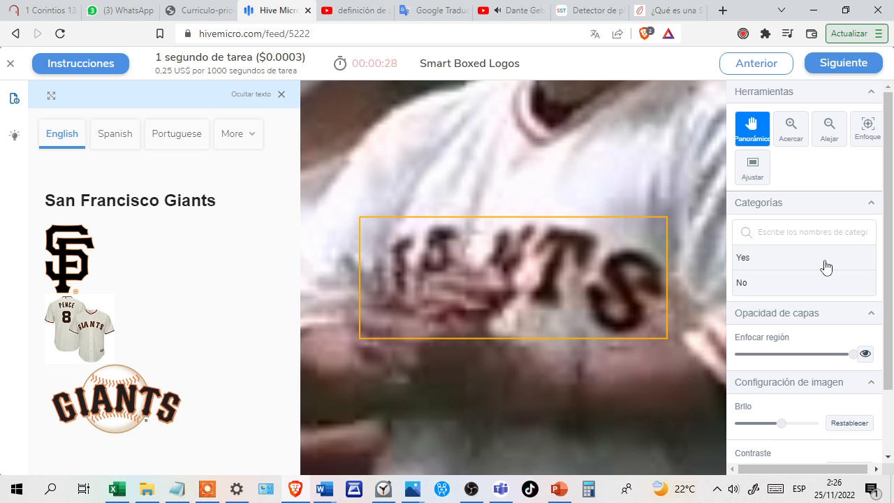
{"action": "left_click", "coordinate": [827, 267]}
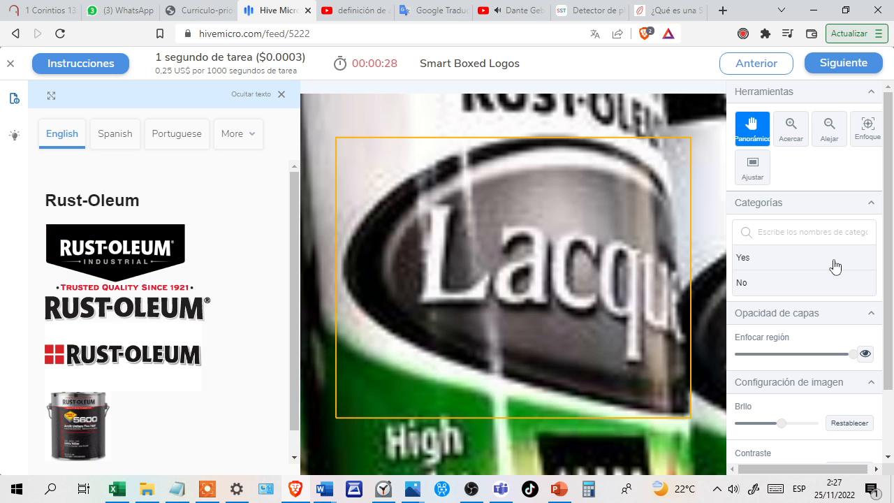
Answer No for the Lacquer label in the Rust-Oleum task and Yes for the blurry Blue Cross Blue Shield emblems.
{"action": "left_click", "coordinate": [836, 266]}
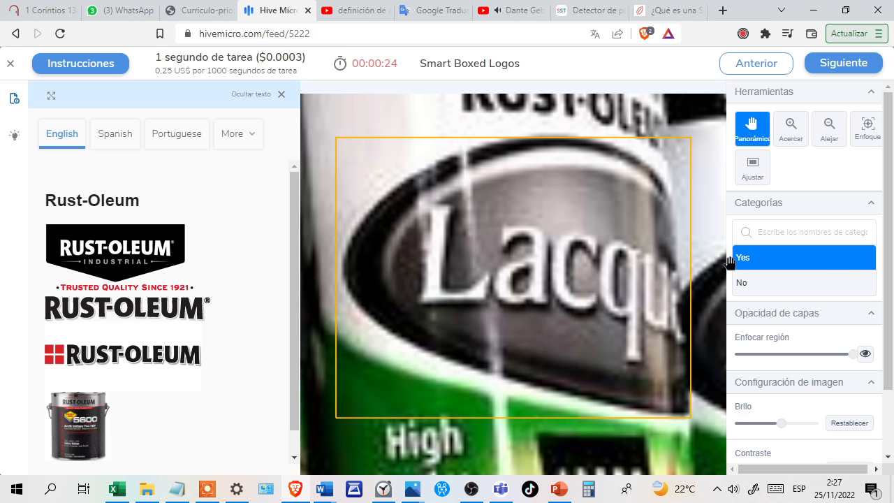
{"action": "left_click", "coordinate": [762, 299]}
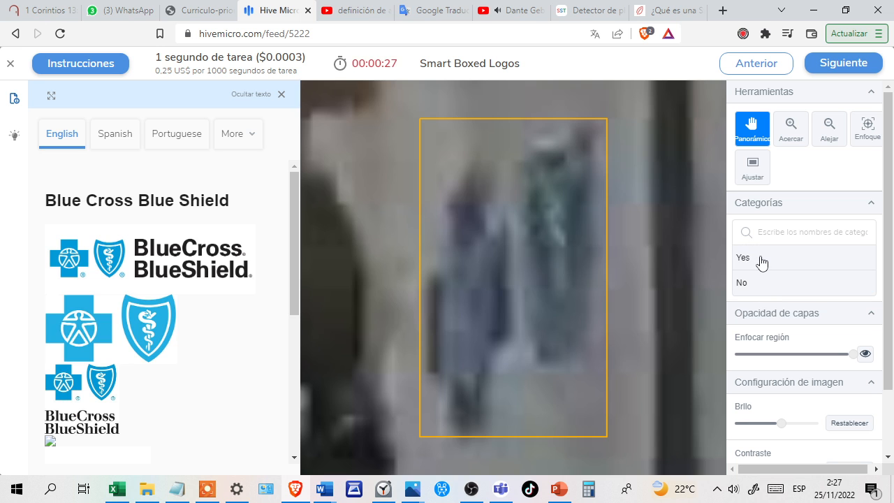
{"action": "left_click", "coordinate": [763, 262]}
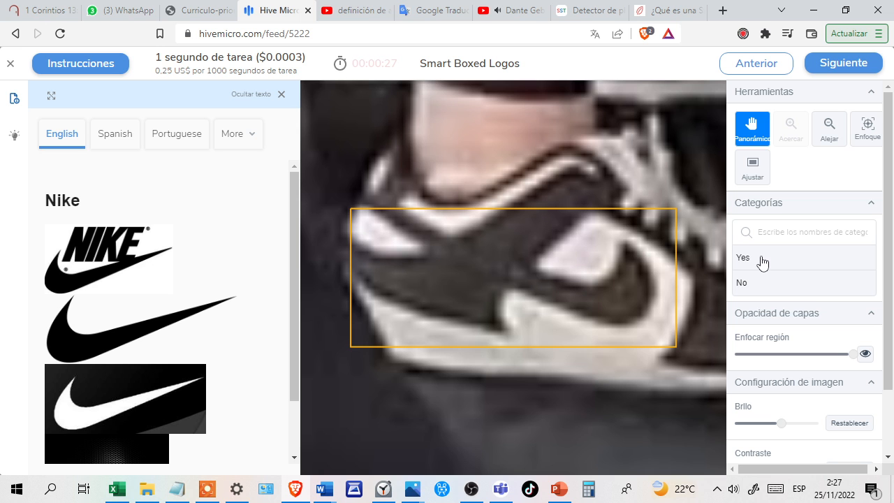
Answer Yes for the Nike sneaker swoosh and the Miller Lite logo, and No for the blurry orange San Francisco Giants mark.
{"action": "left_click", "coordinate": [762, 260]}
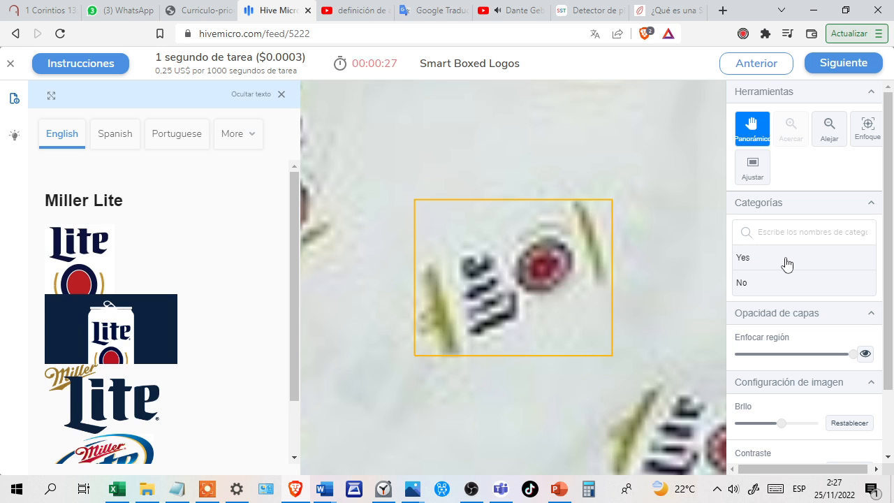
{"action": "key", "text": "Return"}
{"action": "left_click", "coordinate": [787, 263]}
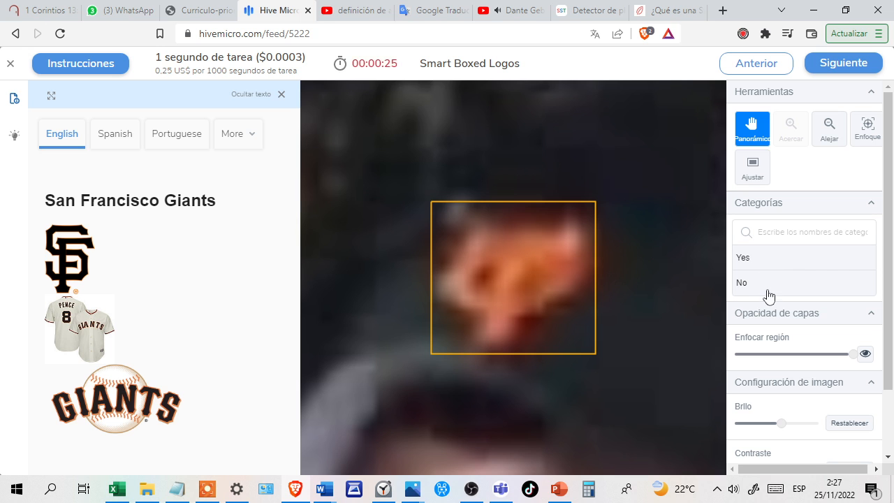
{"action": "left_click", "coordinate": [769, 297]}
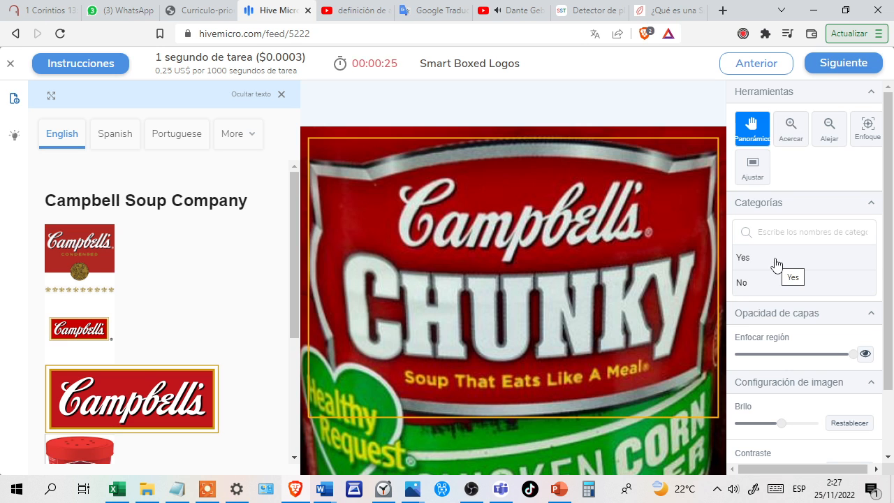
Answer Yes for the Campbell's Chunky label and No for the Buy Big Save Big logo in the Big Lots task.
{"action": "scroll", "coordinate": [239, 241], "scroll_direction": "down", "scroll_amount": 3}
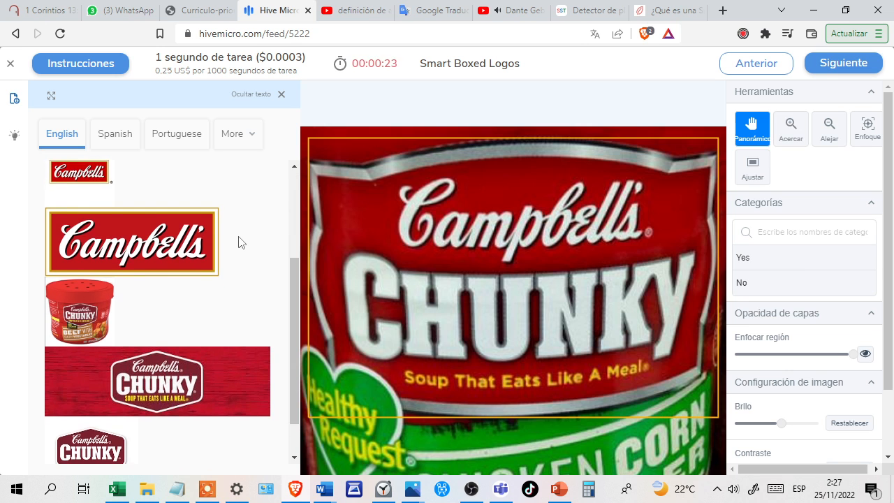
{"action": "scroll", "coordinate": [199, 291], "scroll_direction": "down", "scroll_amount": 1}
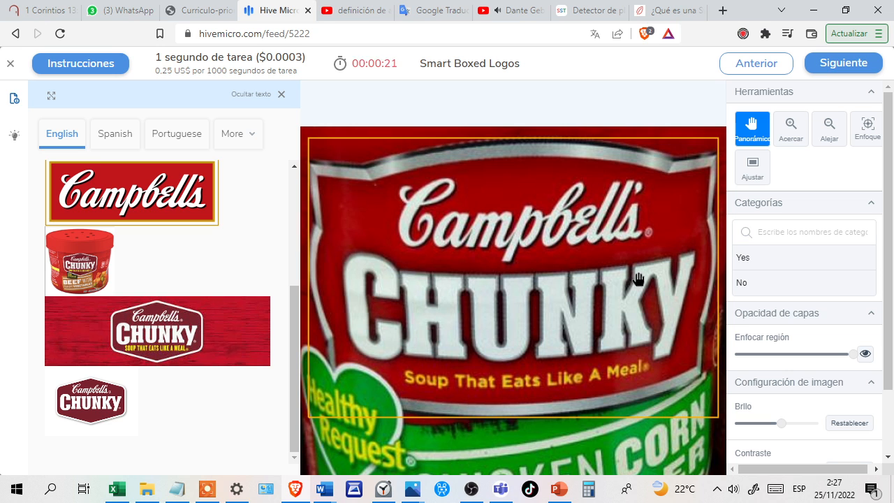
{"action": "left_click", "coordinate": [795, 259]}
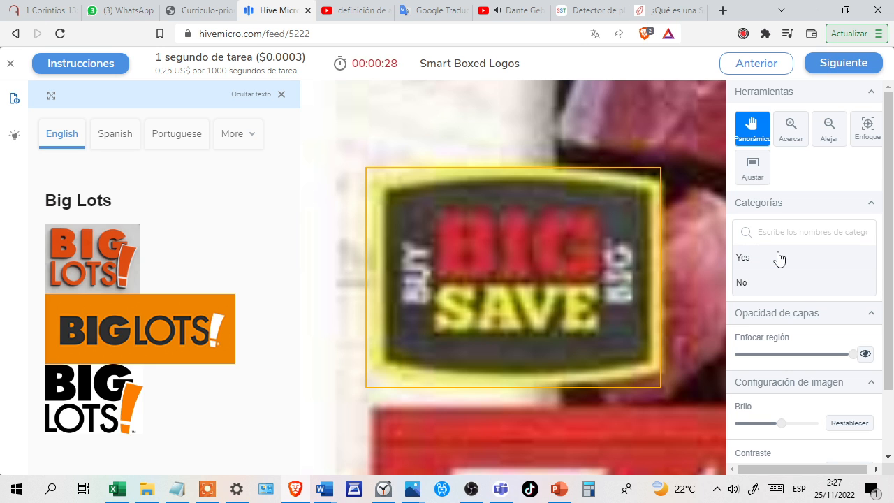
{"action": "left_click", "coordinate": [766, 261]}
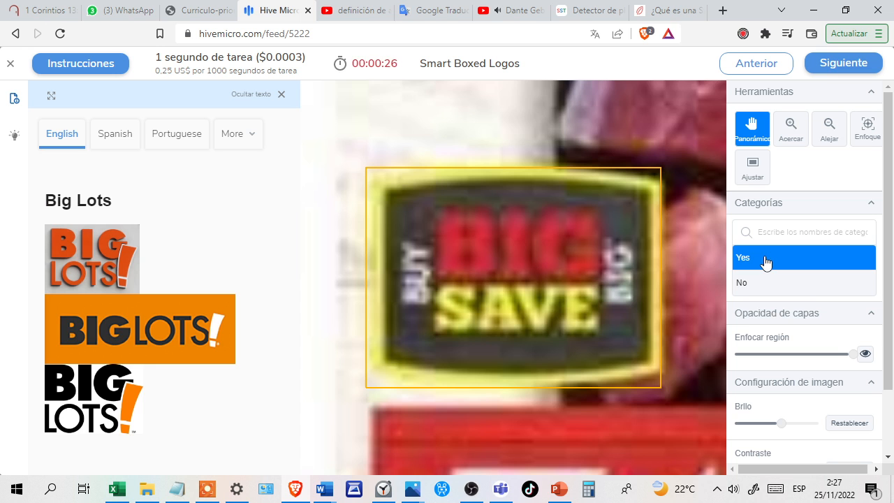
{"action": "left_click", "coordinate": [770, 287]}
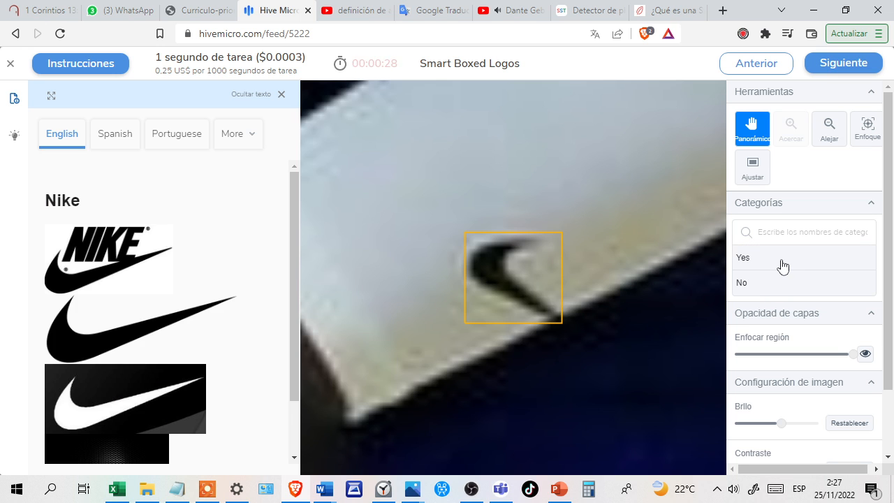
Answer Yes for the green Specsavers logo and for the partly hidden Hummel logo.
{"action": "left_click", "coordinate": [781, 264]}
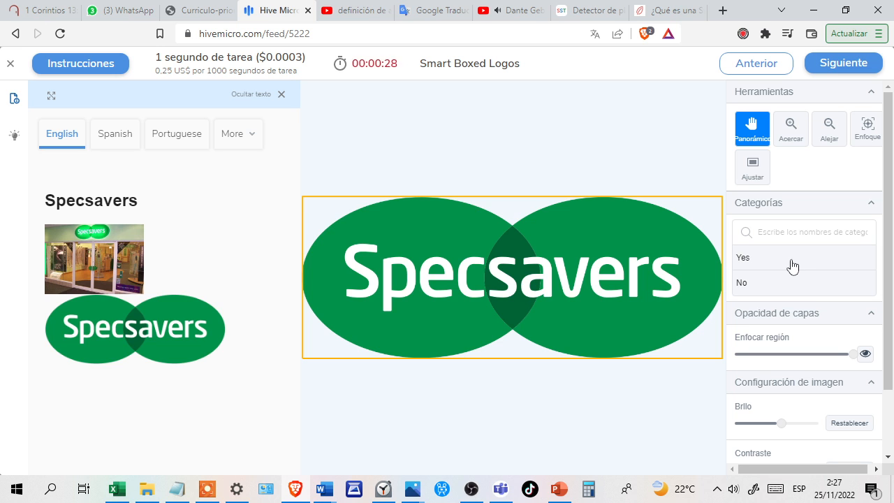
{"action": "left_click", "coordinate": [792, 264]}
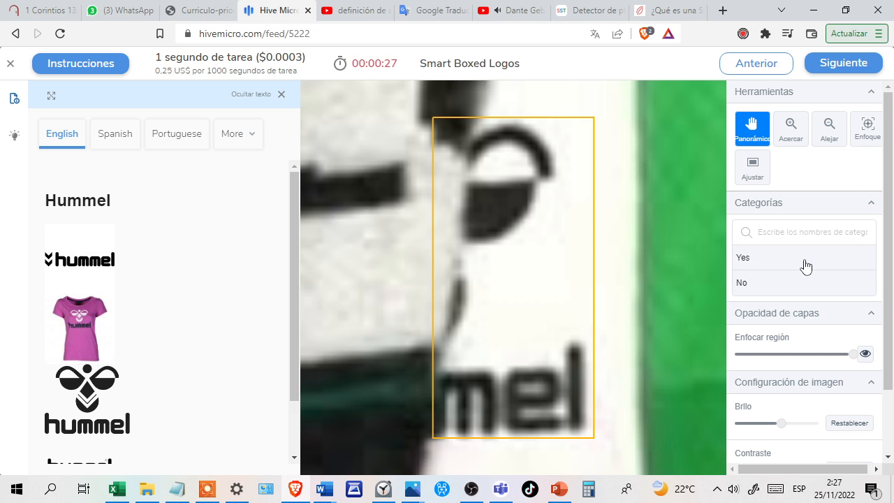
{"action": "left_click", "coordinate": [806, 266]}
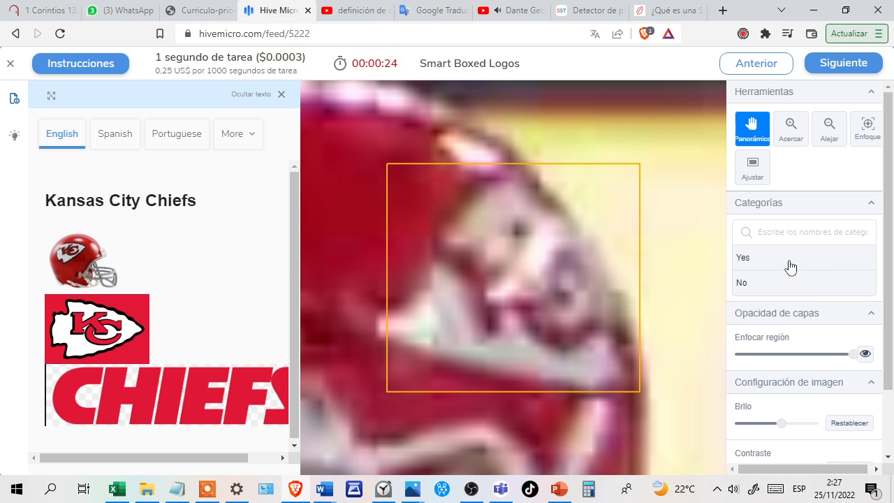
Answer No for the blurry Kansas City Chiefs helmet mark and Yes for the Bauhaus and Achilles Radial logos.
{"action": "left_click", "coordinate": [791, 266]}
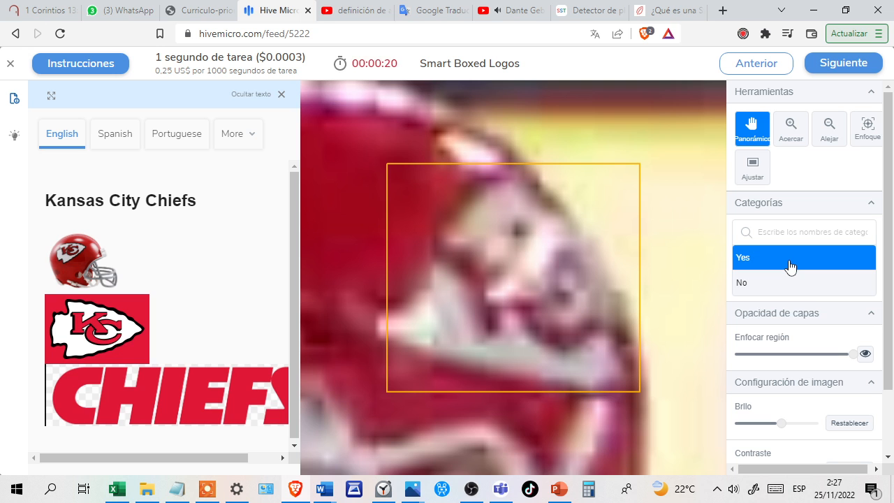
{"action": "left_click", "coordinate": [779, 286]}
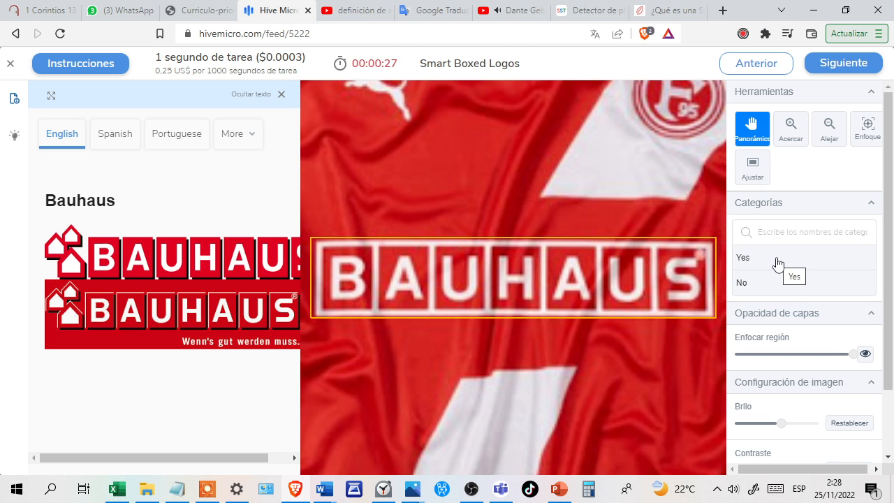
{"action": "left_click", "coordinate": [778, 263]}
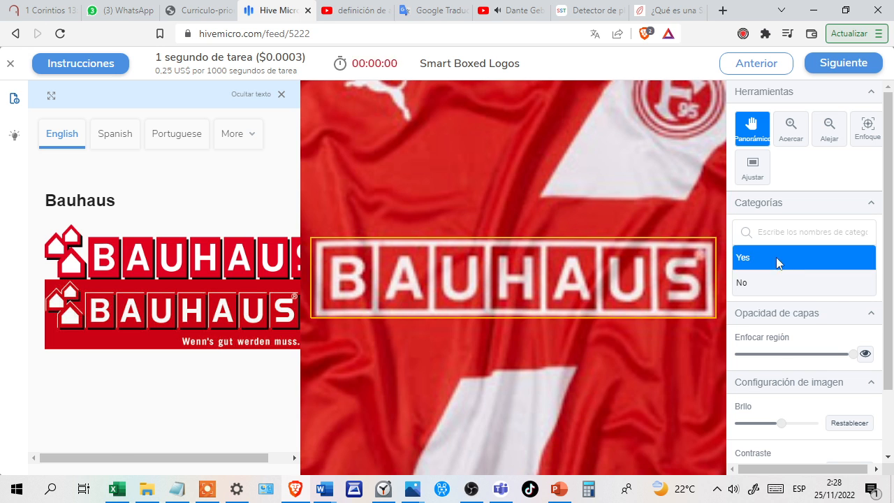
{"action": "left_click", "coordinate": [798, 268]}
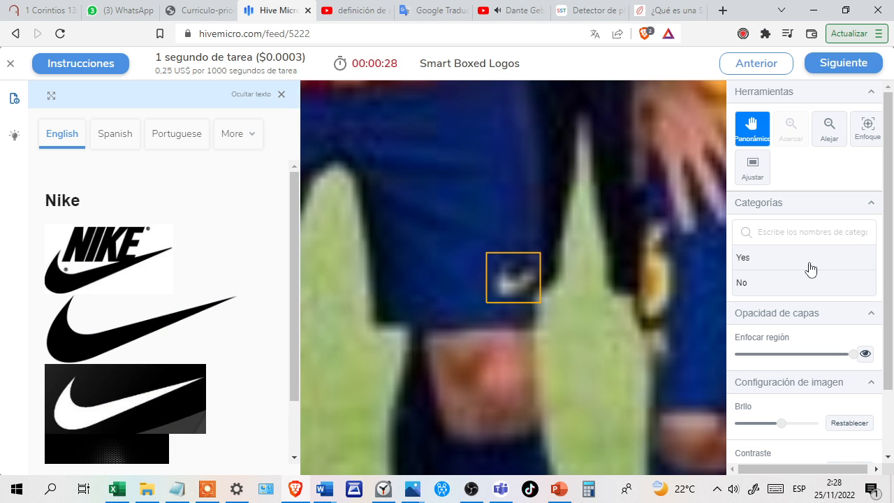
Answer Yes for The North Face logo on the black shirt and for the blurry Stake.com logo.
{"action": "left_click", "coordinate": [810, 268]}
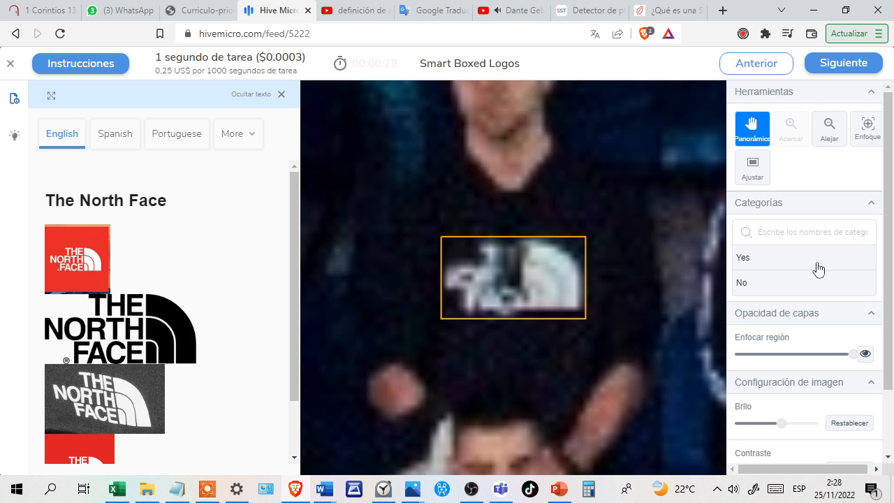
{"action": "left_click", "coordinate": [824, 268]}
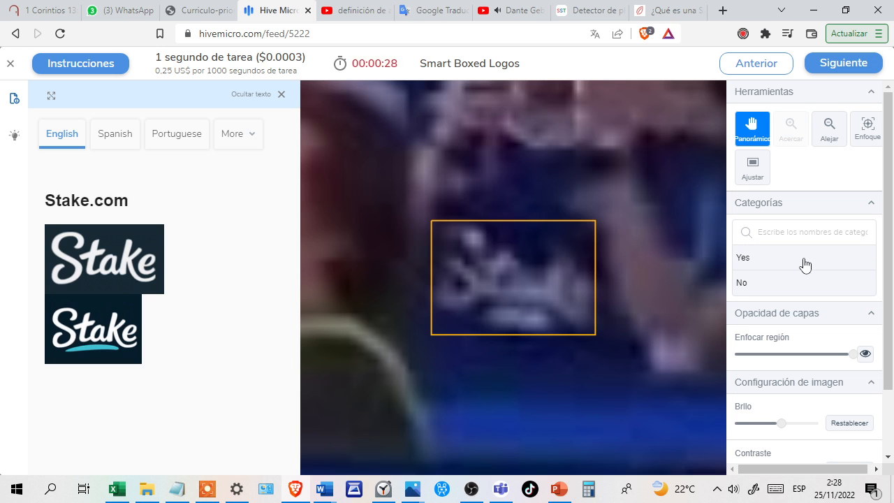
{"action": "left_click", "coordinate": [822, 261]}
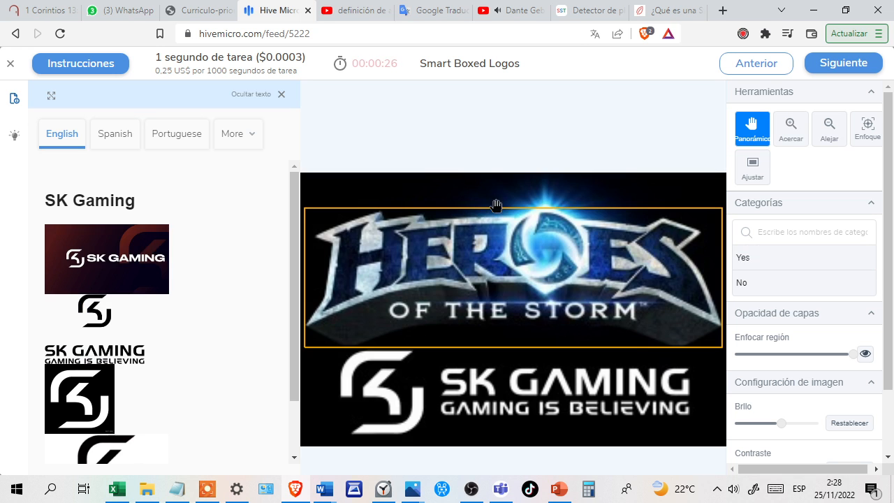
Answer No for the Heroes of the Storm logo in the SK Gaming task and for hellolulu in the Frigidaire task.
{"action": "scroll", "coordinate": [203, 286], "scroll_direction": "down", "scroll_amount": 1}
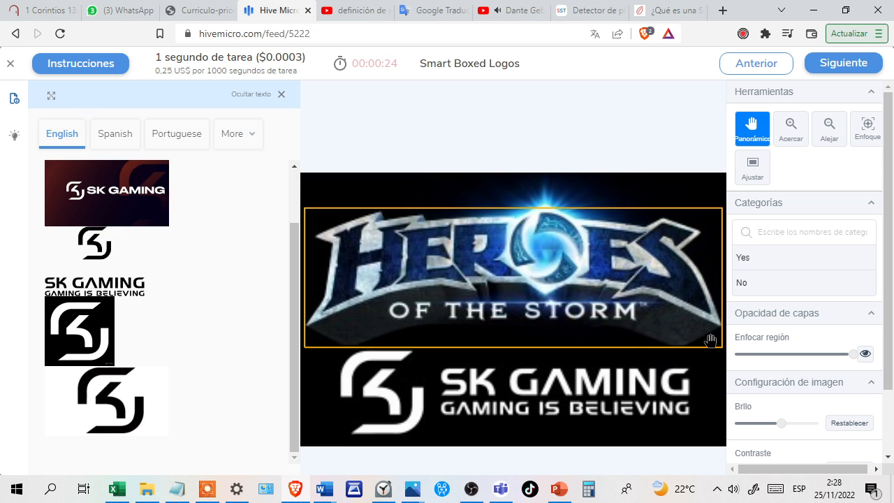
{"action": "left_click", "coordinate": [791, 280]}
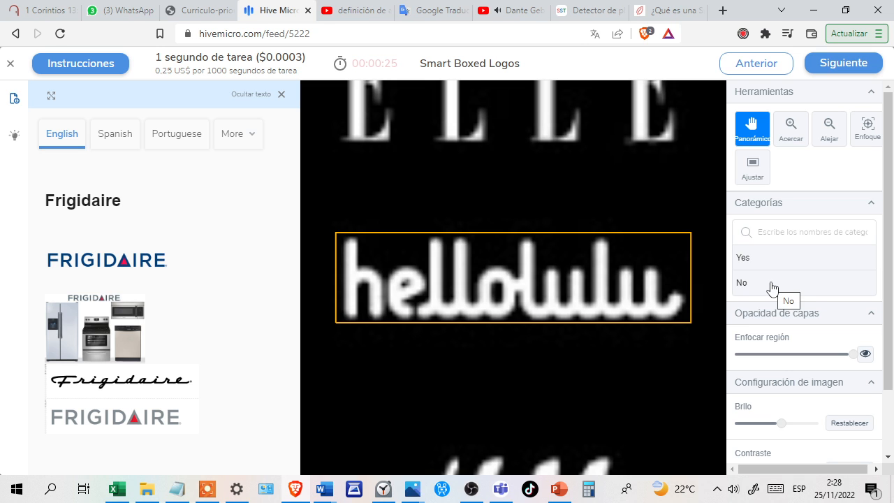
{"action": "key", "text": "Return"}
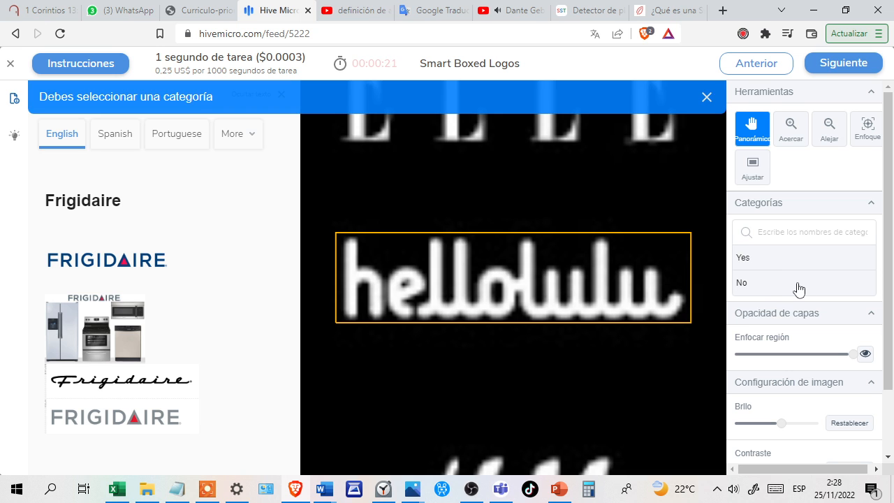
{"action": "left_click", "coordinate": [798, 290]}
{"action": "key", "text": "Return"}
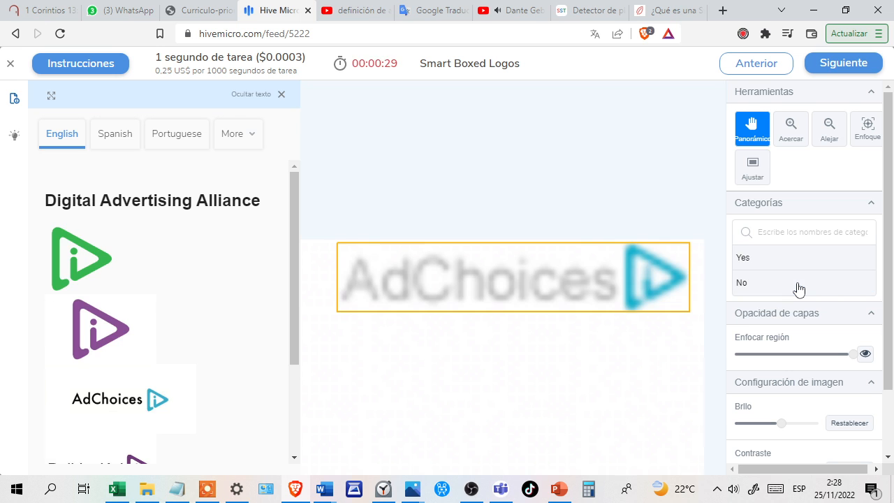
Answer Yes for the AdChoices logo, the dark Instagram icon and the dotted Cancer Research UK emblem.
{"action": "left_click", "coordinate": [800, 258]}
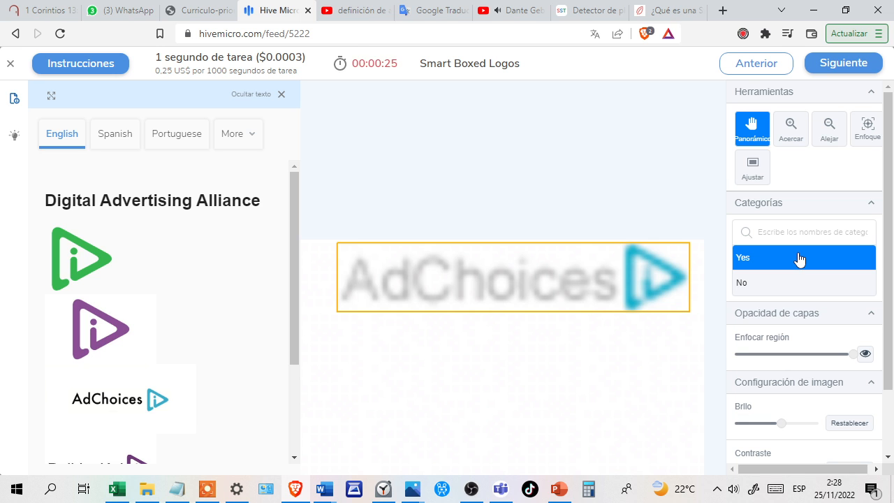
{"action": "key", "text": "Return"}
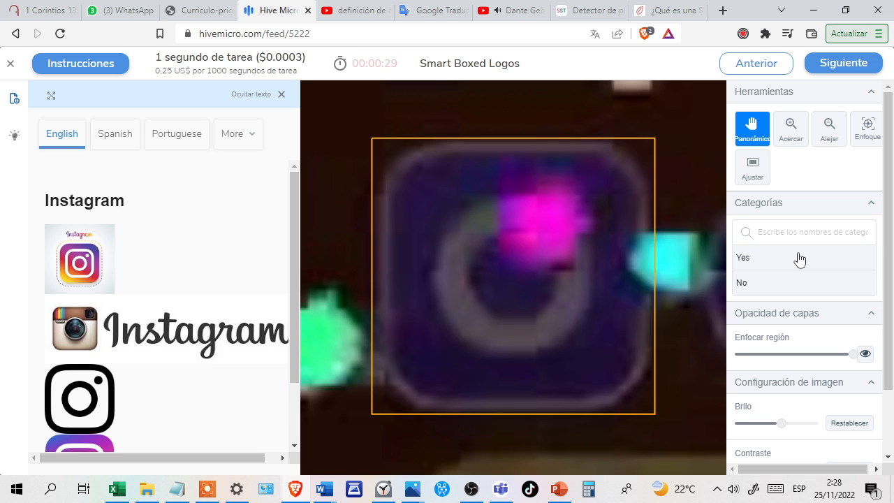
{"action": "left_click", "coordinate": [778, 263]}
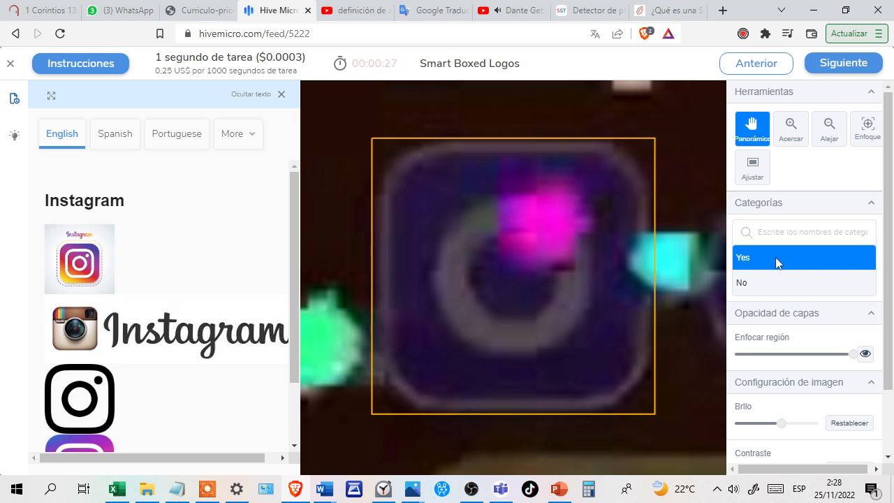
{"action": "key", "text": "Return"}
{"action": "left_click", "coordinate": [795, 262]}
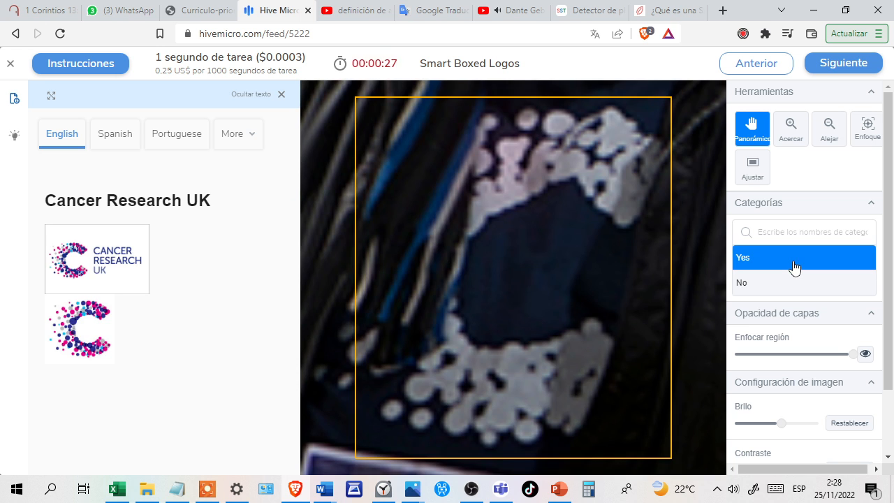
{"action": "key", "text": "Return"}
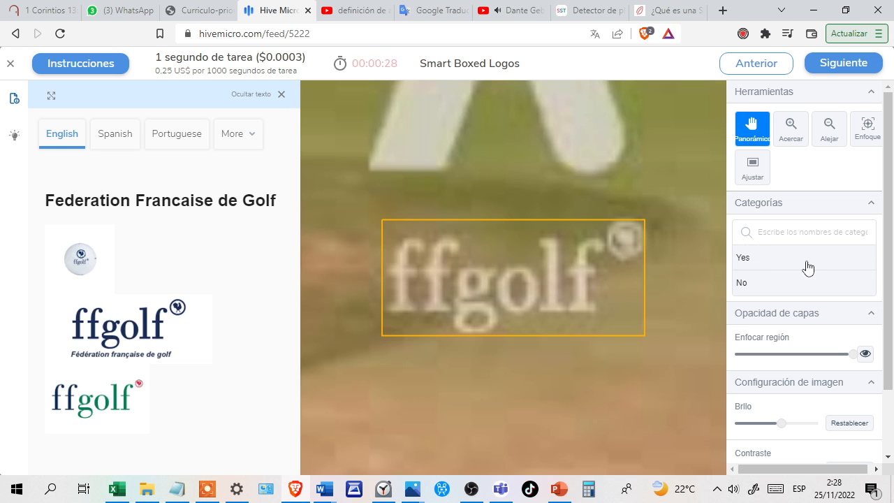
Answer Yes for both ffgolf logos in the two consecutive Federation Francaise de Golf tasks.
{"action": "left_click", "coordinate": [808, 268]}
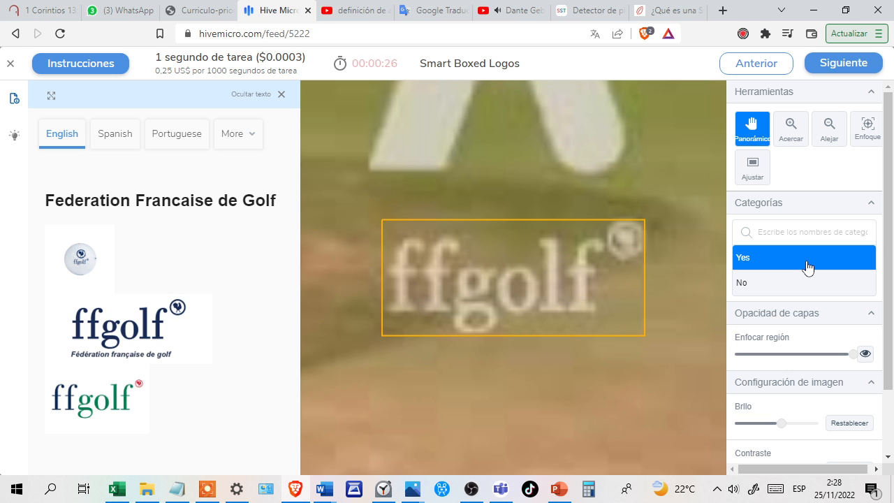
{"action": "key", "text": "Return"}
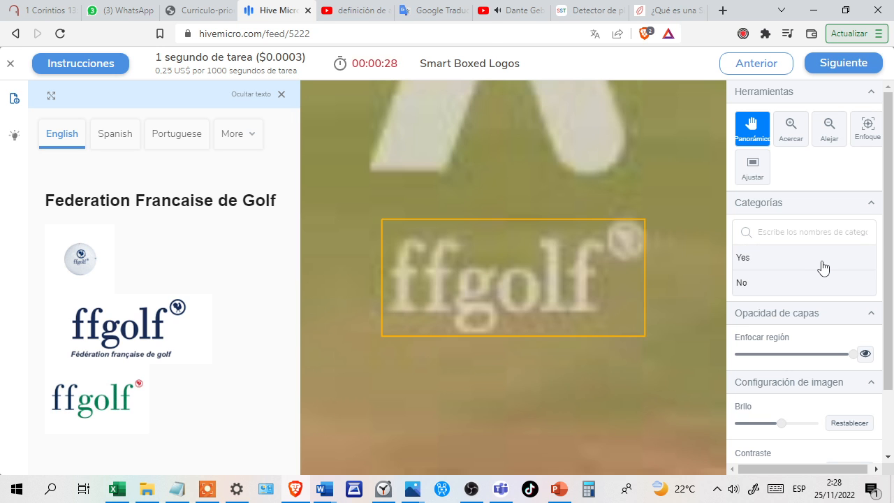
{"action": "left_click", "coordinate": [781, 268]}
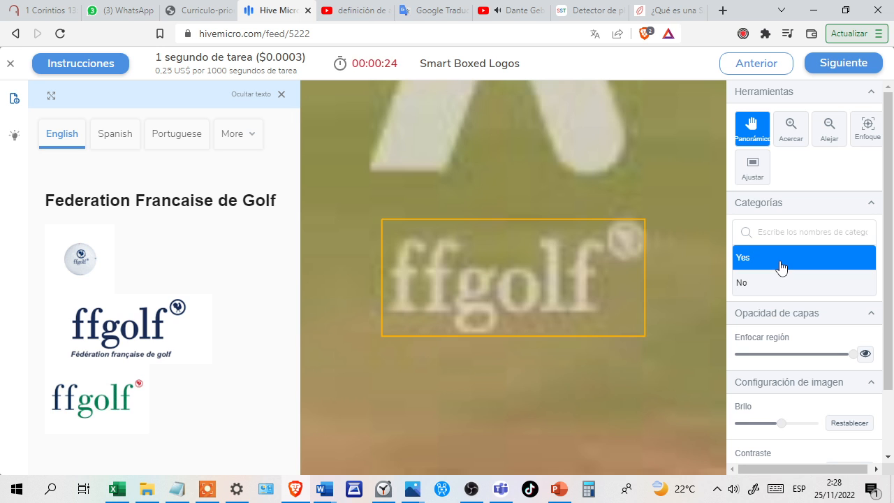
{"action": "key", "text": "Return"}
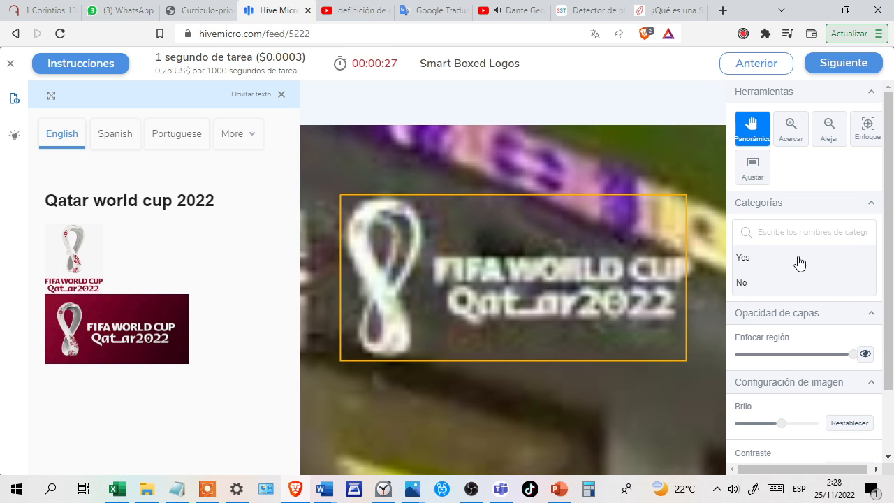
Answer Yes for the Qatar World Cup 2022 logo and No for the Brixx box that also covers another brand.
{"action": "left_click", "coordinate": [800, 263]}
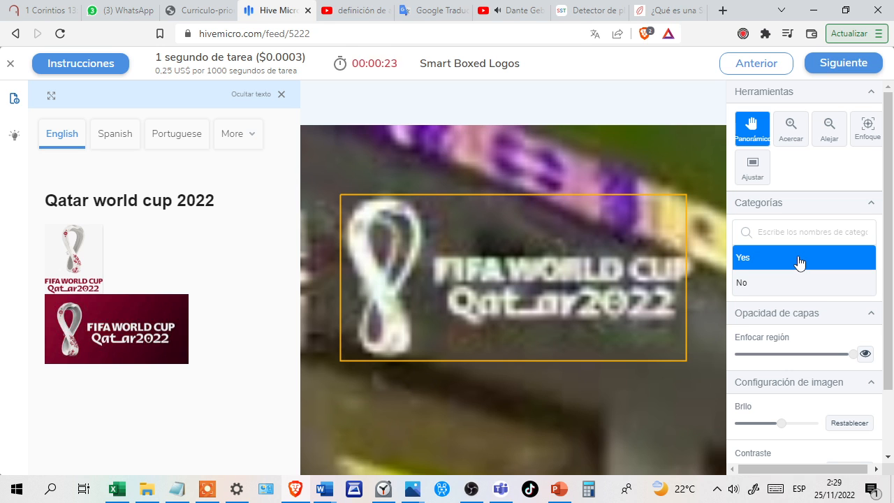
{"action": "key", "text": "Return"}
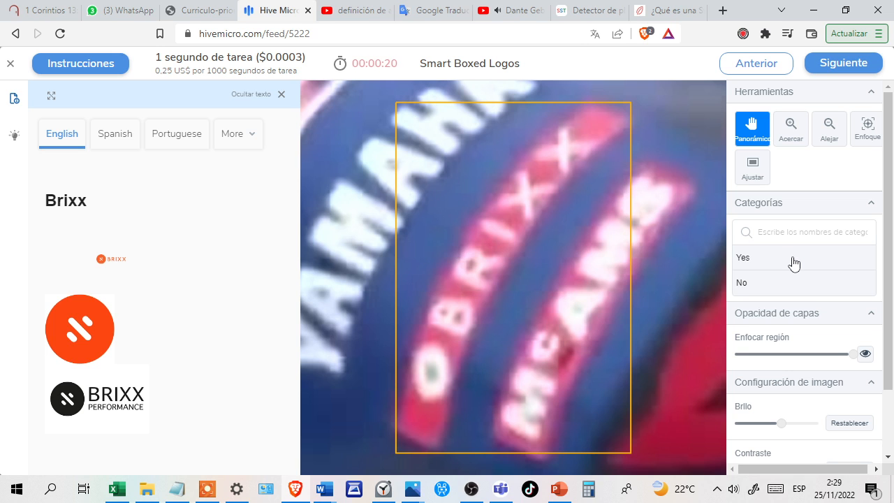
{"action": "left_click", "coordinate": [772, 289]}
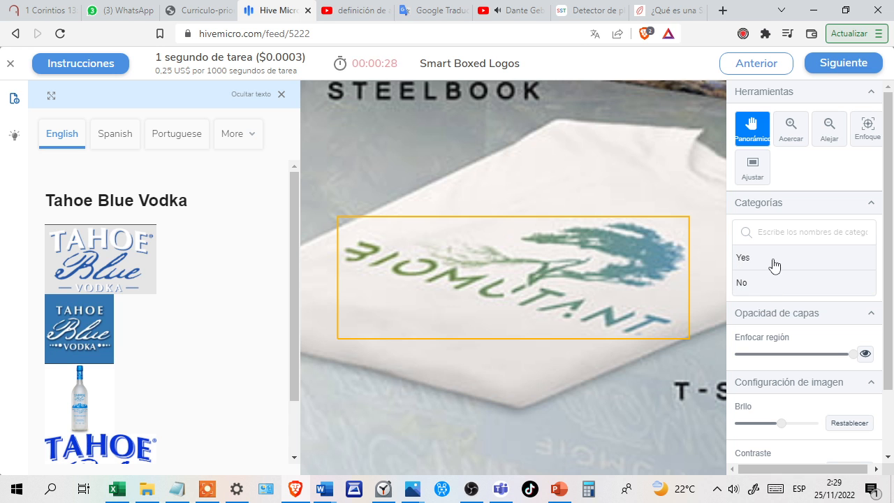
Answer No for the Biomutant logo in the Tahoe Blue Vodka task and for the blurry aircraft lettering in the FedEx task.
{"action": "left_click", "coordinate": [774, 264]}
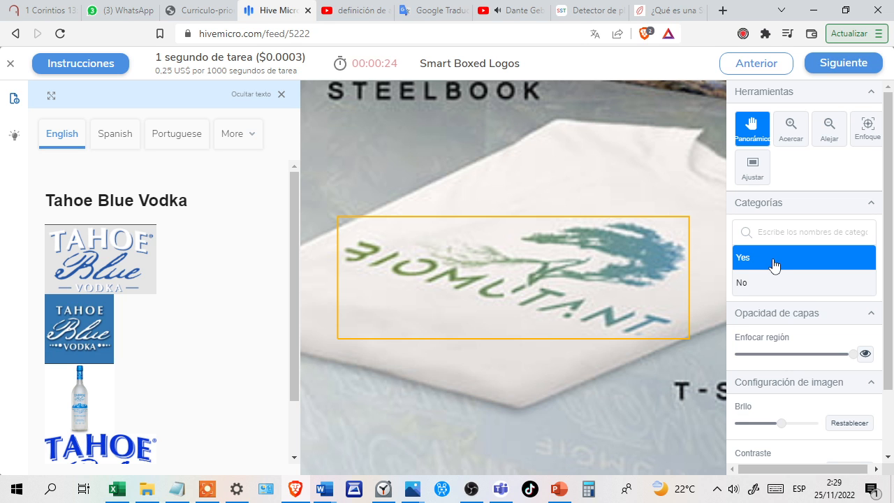
{"action": "scroll", "coordinate": [56, 292], "scroll_direction": "down", "scroll_amount": 1}
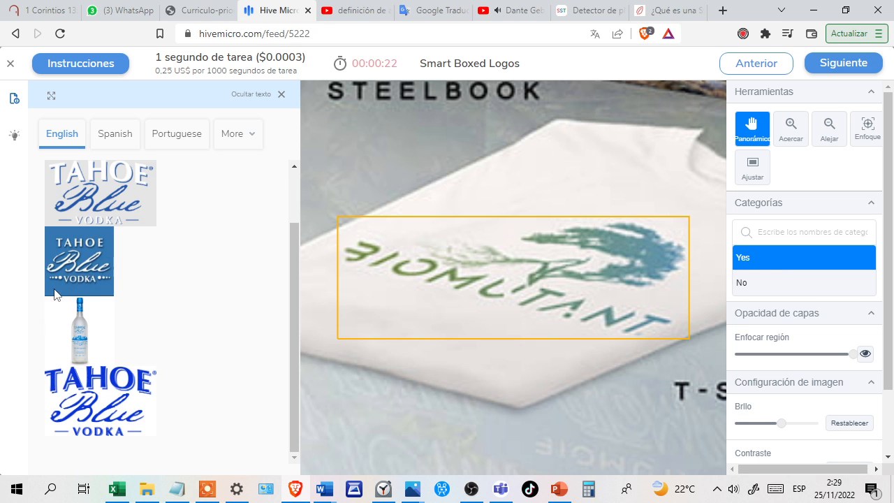
{"action": "left_click", "coordinate": [772, 284]}
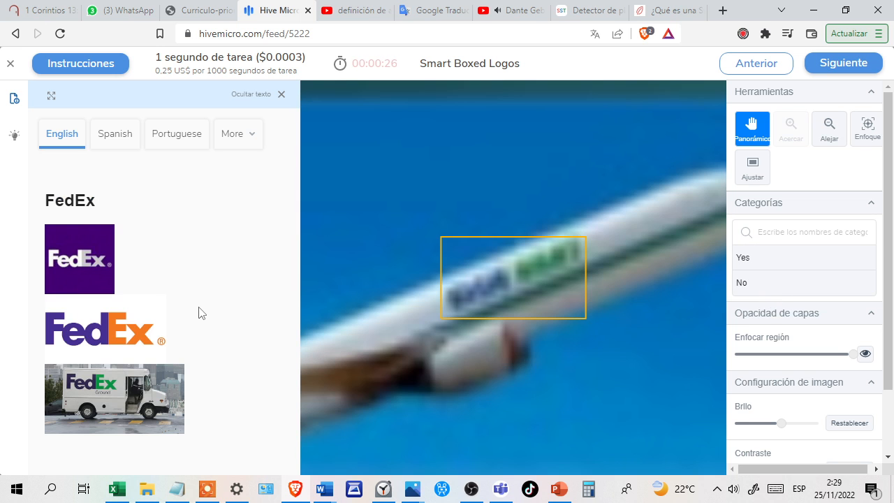
{"action": "left_click", "coordinate": [775, 286]}
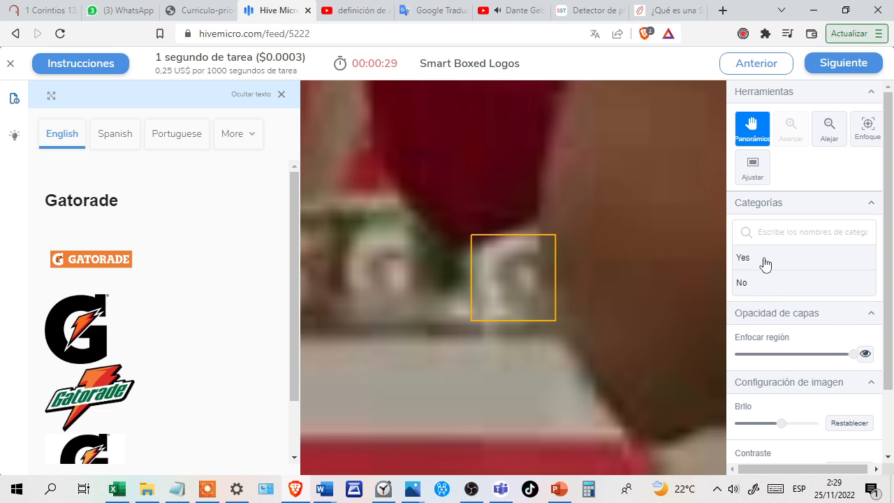
Answer No for the blurry boxed G in the Gatorade task after comparing it with the reference logos.
{"action": "left_click", "coordinate": [764, 260]}
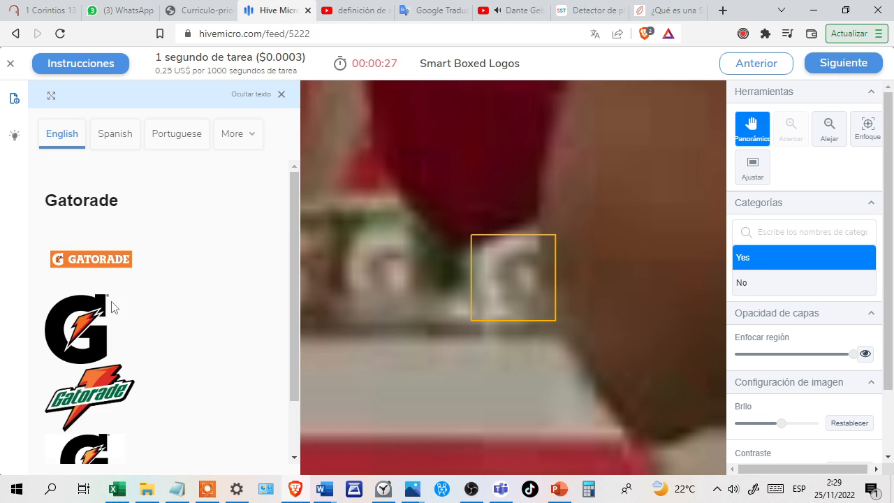
{"action": "scroll", "coordinate": [112, 308], "scroll_direction": "down", "scroll_amount": 1}
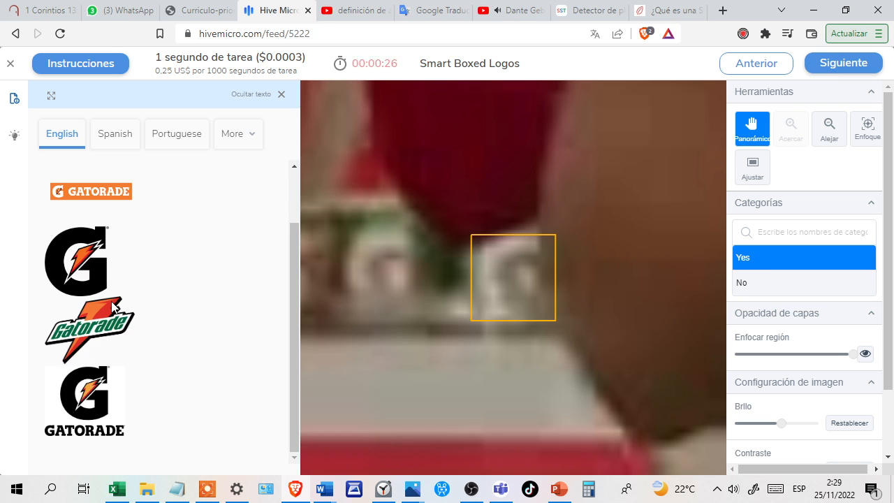
{"action": "left_click", "coordinate": [780, 292]}
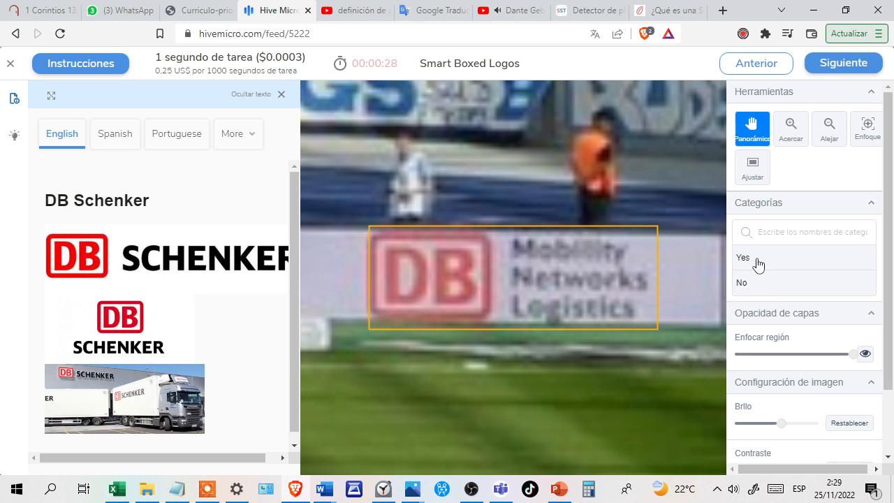
Answer No for the DB Mobility Networks Logistics logo in the DB Schenker task and Yes for the small Nike swoosh on the shoe.
{"action": "left_click", "coordinate": [759, 260]}
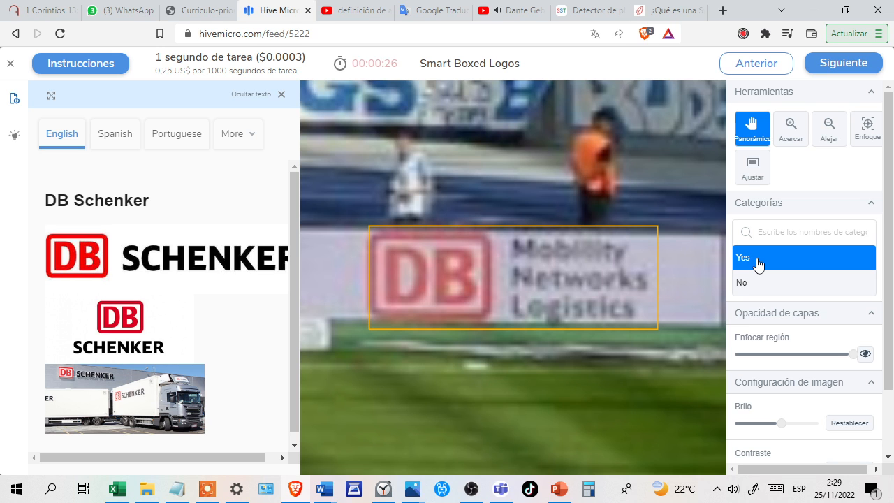
{"action": "scroll", "coordinate": [68, 291], "scroll_direction": "down", "scroll_amount": 1}
{"action": "scroll", "coordinate": [68, 291], "scroll_direction": "up", "scroll_amount": 1}
{"action": "scroll", "coordinate": [68, 292], "scroll_direction": "down", "scroll_amount": 1}
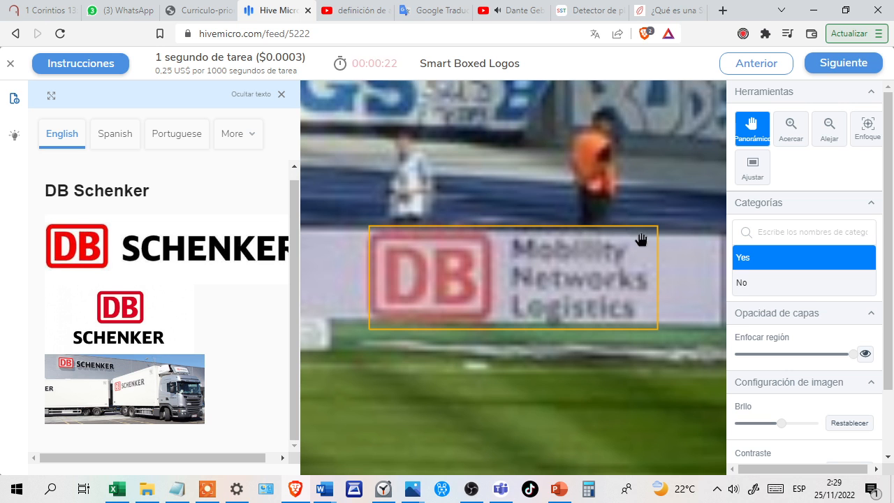
{"action": "left_click", "coordinate": [759, 286]}
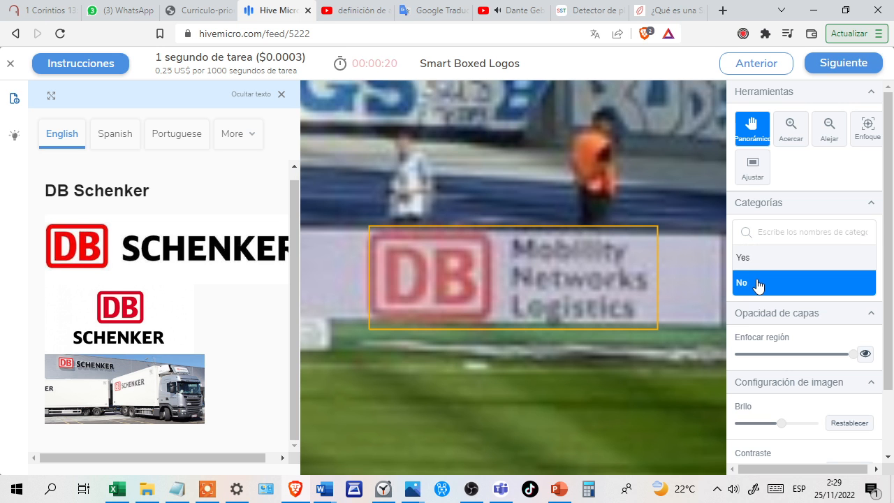
{"action": "key", "text": "Return"}
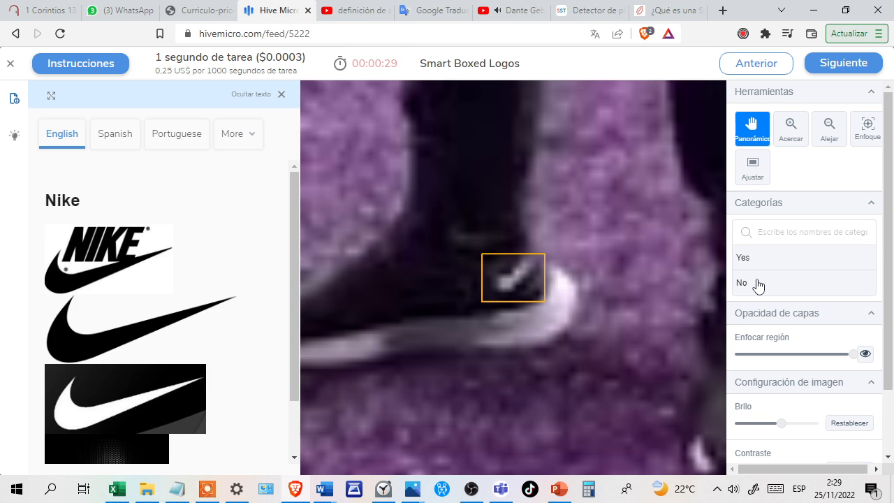
{"action": "left_click", "coordinate": [759, 258]}
{"action": "key", "text": "Return"}
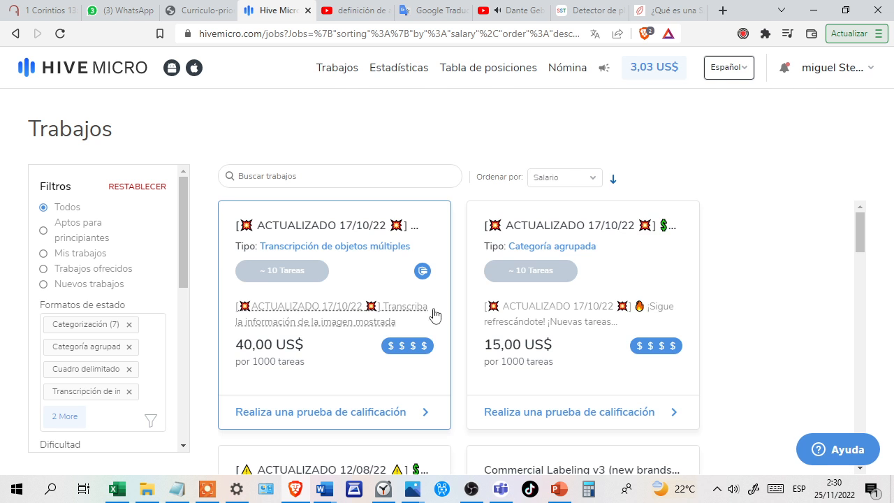
Look through the available jobs and check the task totals and earnings per job in the statistics.
{"action": "scroll", "coordinate": [429, 297], "scroll_direction": "down", "scroll_amount": 3}
{"action": "scroll", "coordinate": [331, 366], "scroll_direction": "down", "scroll_amount": 5}
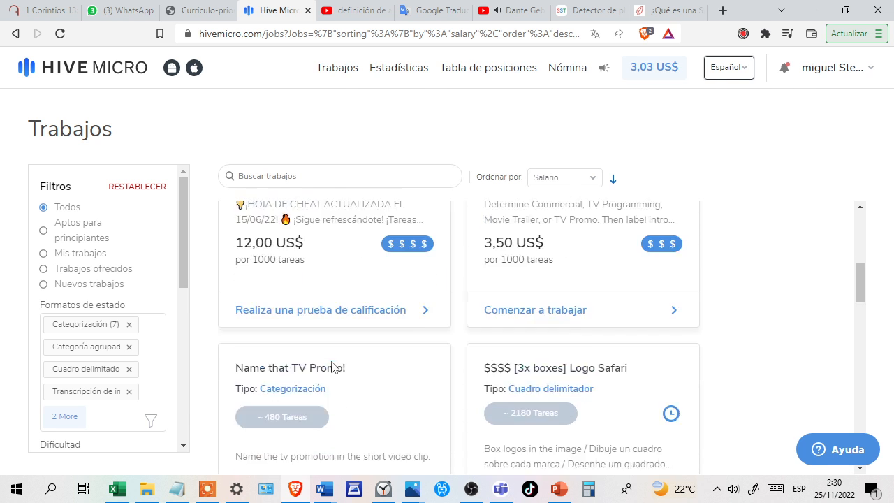
{"action": "scroll", "coordinate": [332, 367], "scroll_direction": "down", "scroll_amount": 3}
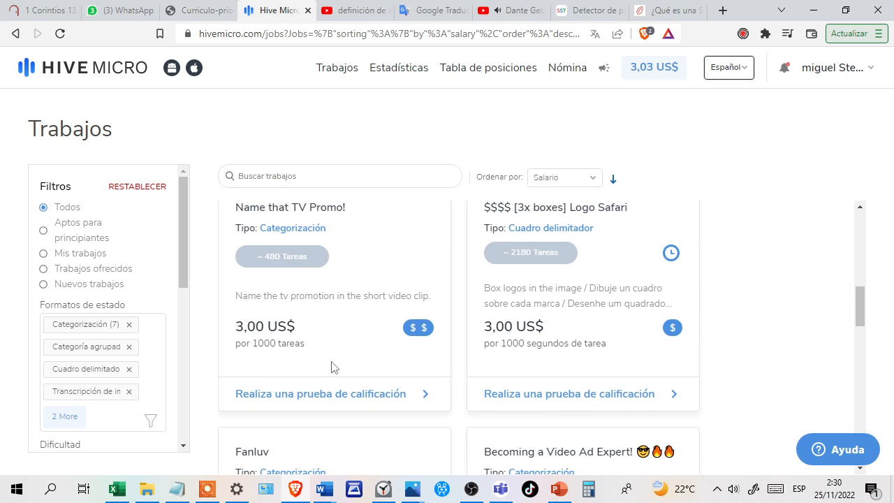
{"action": "scroll", "coordinate": [332, 367], "scroll_direction": "down", "scroll_amount": 5}
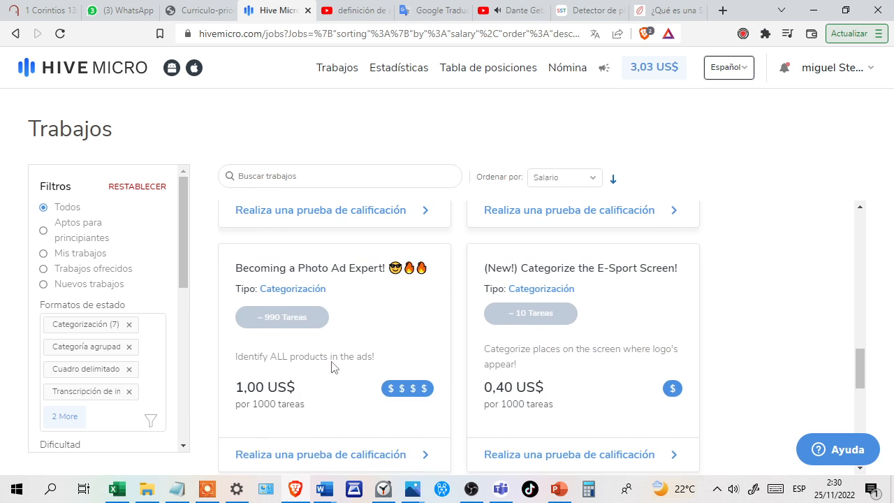
{"action": "scroll", "coordinate": [348, 379], "scroll_direction": "down", "scroll_amount": 6}
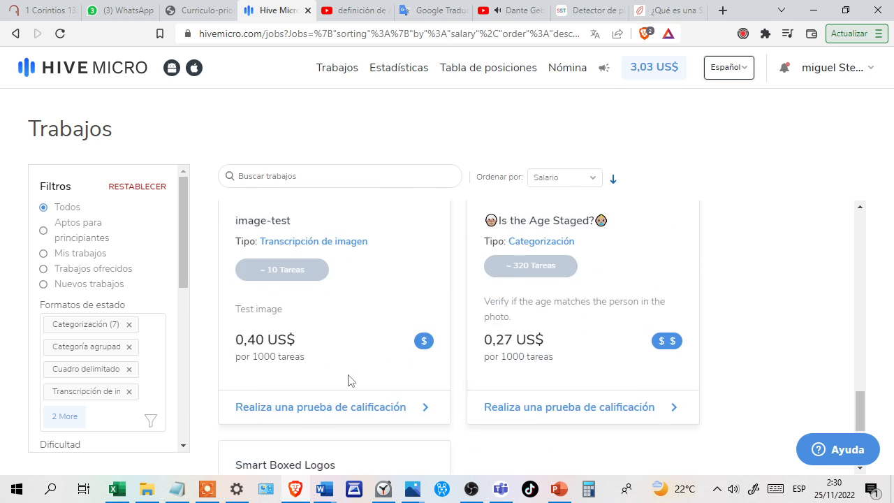
{"action": "scroll", "coordinate": [468, 363], "scroll_direction": "down", "scroll_amount": 2}
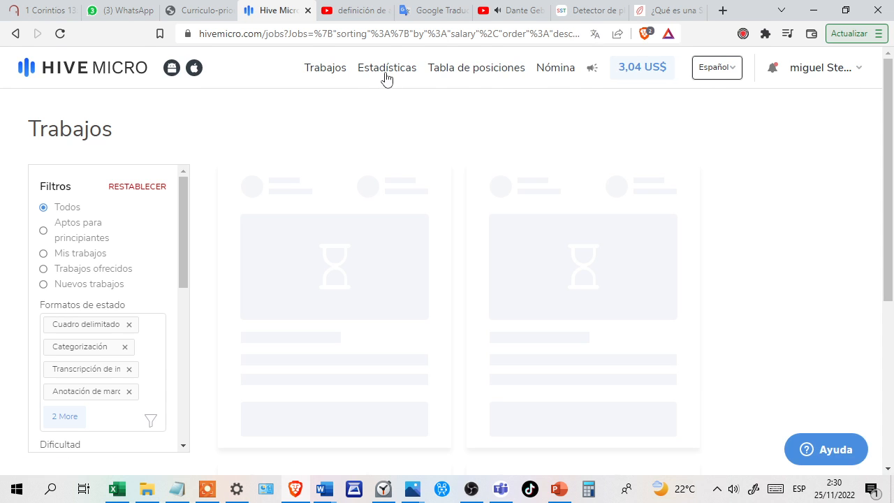
{"action": "left_click", "coordinate": [387, 75]}
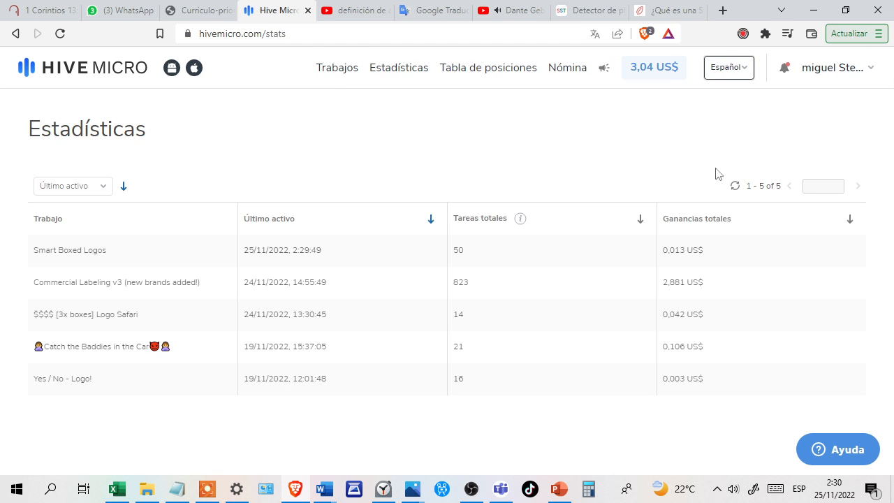
Return to the job list and start the qualification test for the $$$$ [3x boxes] Logo Safari job.
{"action": "left_click", "coordinate": [339, 76]}
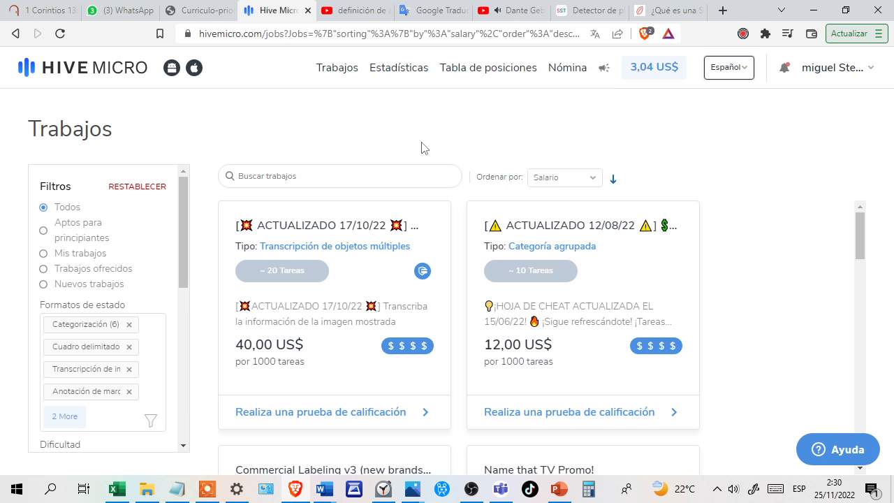
{"action": "scroll", "coordinate": [384, 273], "scroll_direction": "down", "scroll_amount": 3}
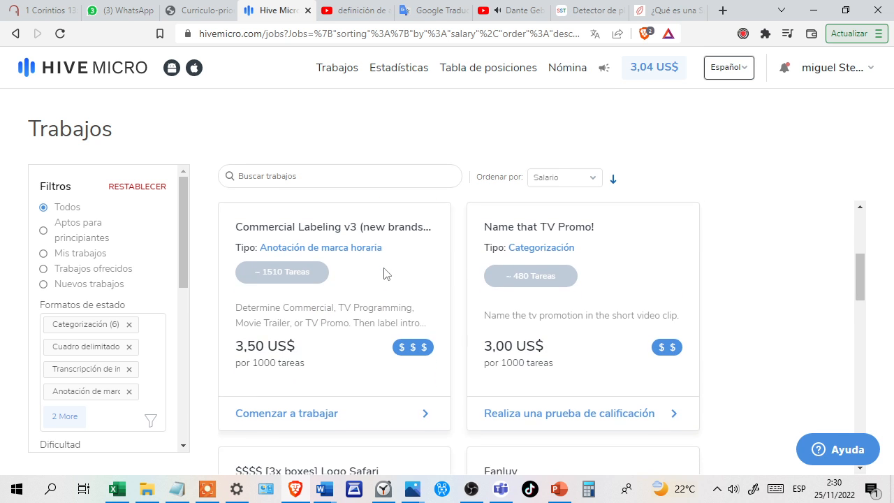
{"action": "scroll", "coordinate": [383, 273], "scroll_direction": "down", "scroll_amount": 1}
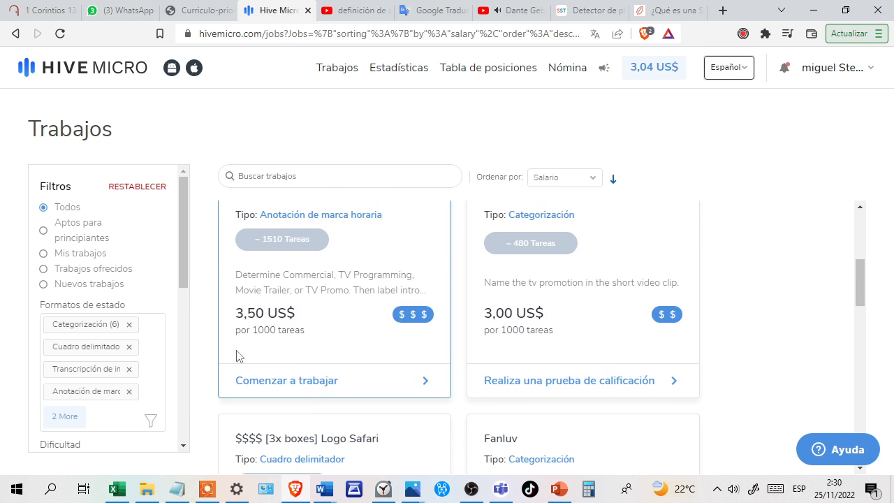
{"action": "scroll", "coordinate": [351, 333], "scroll_direction": "down", "scroll_amount": 1}
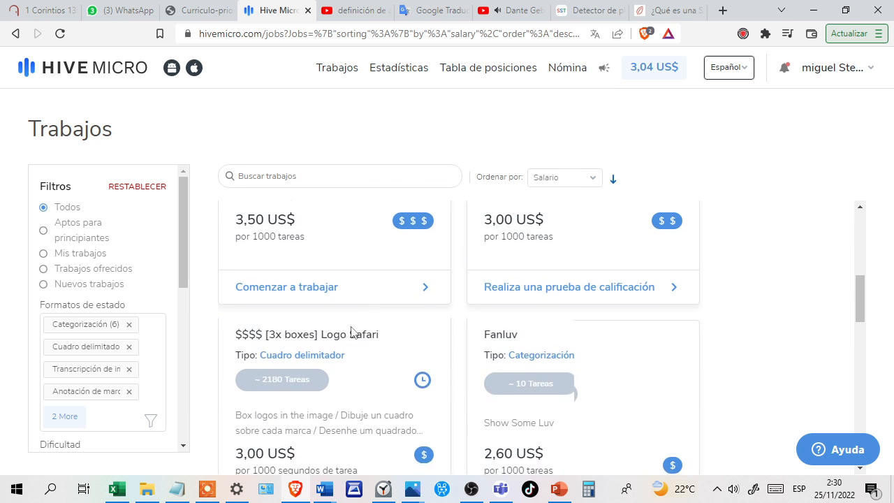
{"action": "scroll", "coordinate": [351, 333], "scroll_direction": "down", "scroll_amount": 1}
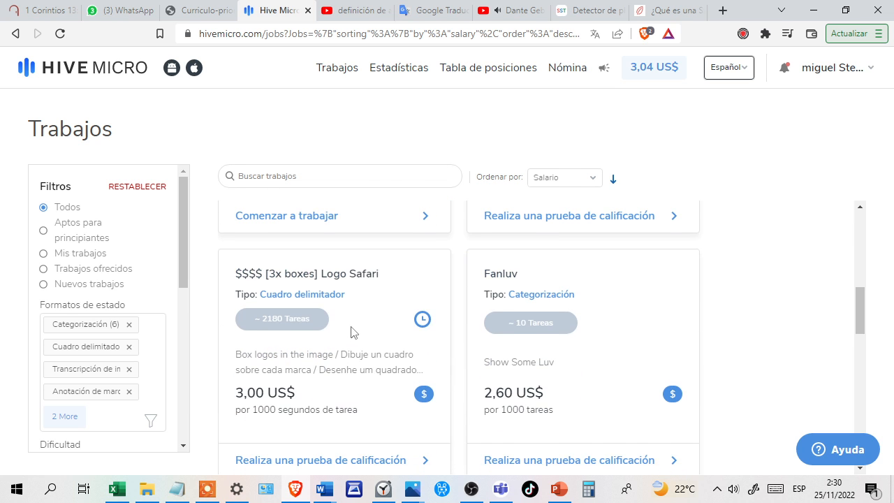
{"action": "left_click", "coordinate": [321, 461]}
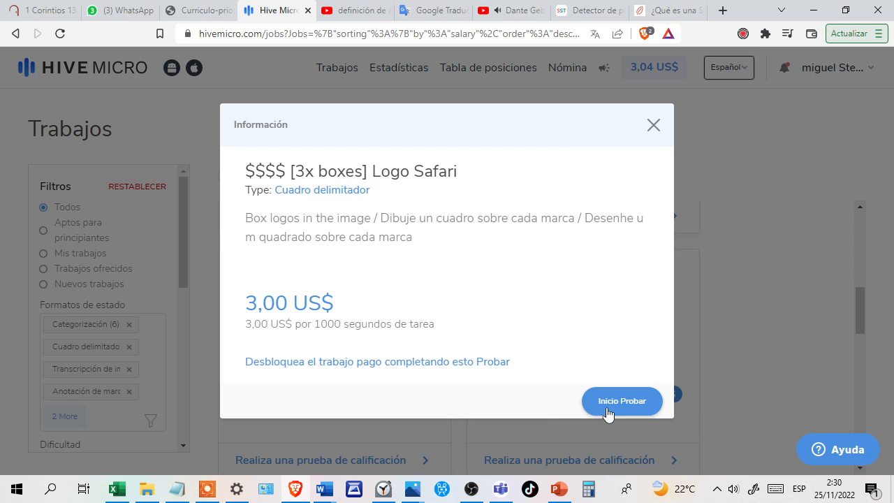
{"action": "left_click", "coordinate": [607, 412]}
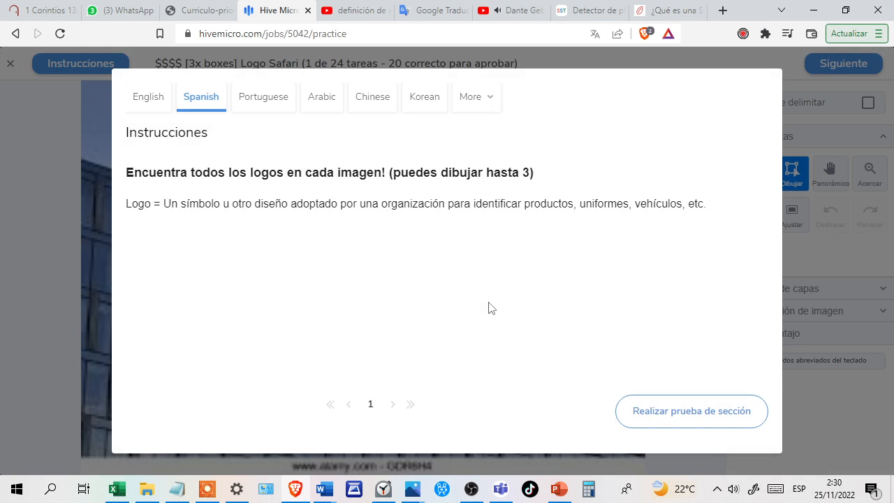
Begin the first test section, box the SAMSUNG lettering on the building sign and submit the task.
{"action": "left_click", "coordinate": [649, 417]}
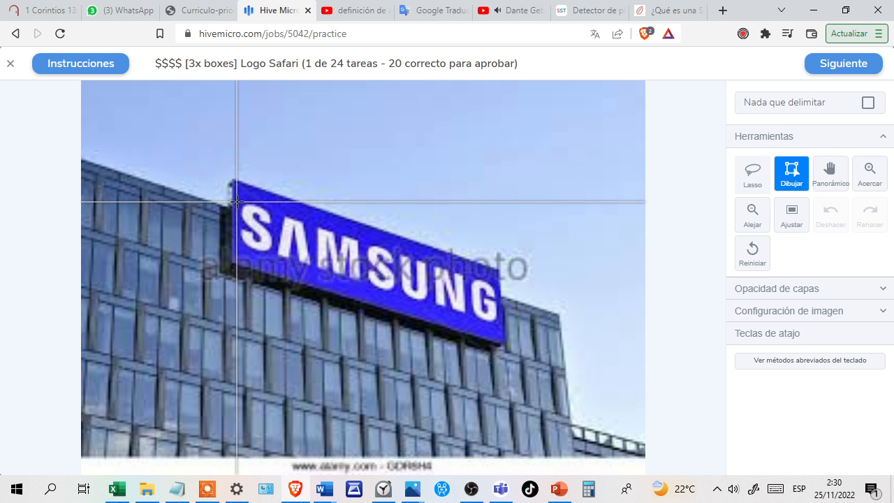
{"action": "mouse_move", "coordinate": [239, 202]}
{"action": "left_mouse_down"}
{"action": "mouse_move", "coordinate": [382, 302]}
{"action": "mouse_move", "coordinate": [499, 324]}
{"action": "left_mouse_up"}
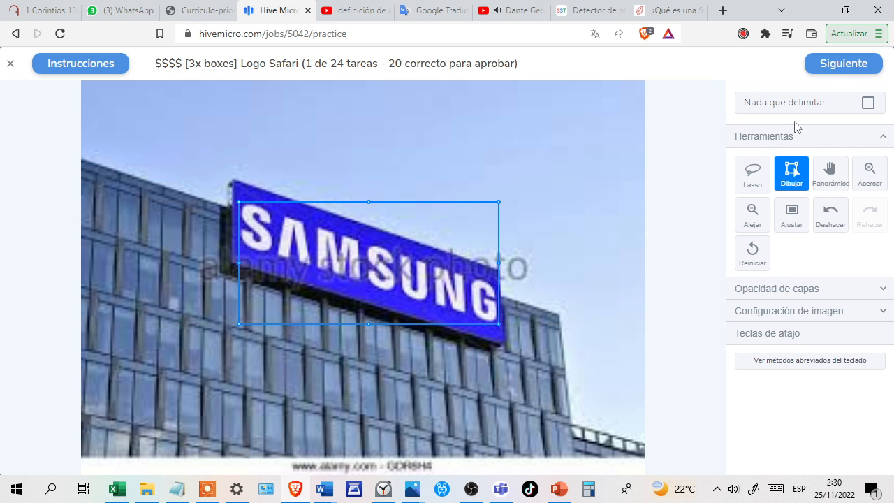
{"action": "left_click", "coordinate": [834, 72]}
{"action": "left_click", "coordinate": [832, 68]}
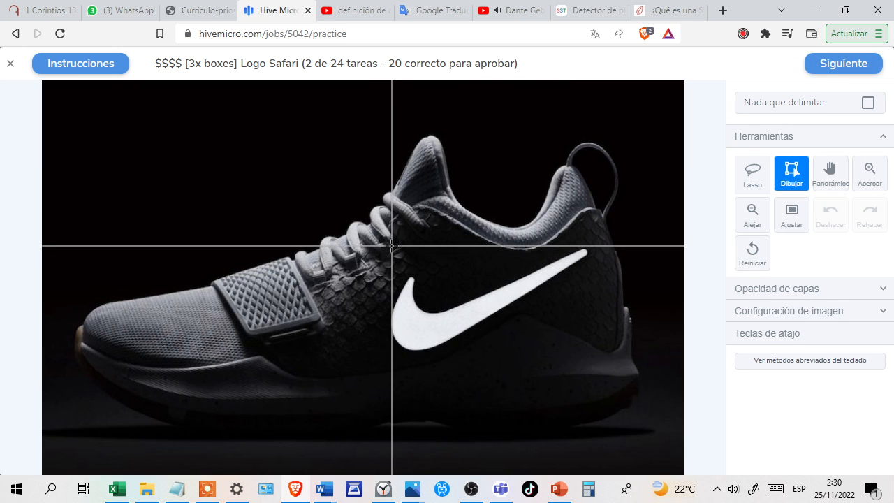
Draw a box tightly around the white Nike swoosh on the sneaker and submit the task.
{"action": "mouse_move", "coordinate": [392, 246]}
{"action": "left_mouse_down"}
{"action": "mouse_move", "coordinate": [487, 370]}
{"action": "mouse_move", "coordinate": [510, 385]}
{"action": "mouse_move", "coordinate": [533, 351]}
{"action": "mouse_move", "coordinate": [600, 344]}
{"action": "mouse_move", "coordinate": [588, 351]}
{"action": "left_mouse_up"}
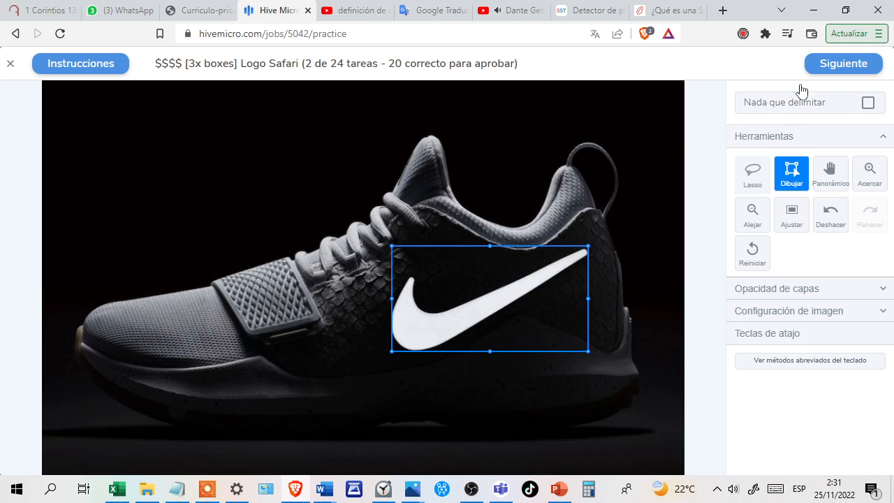
{"action": "left_click", "coordinate": [824, 65]}
{"action": "left_click", "coordinate": [835, 65]}
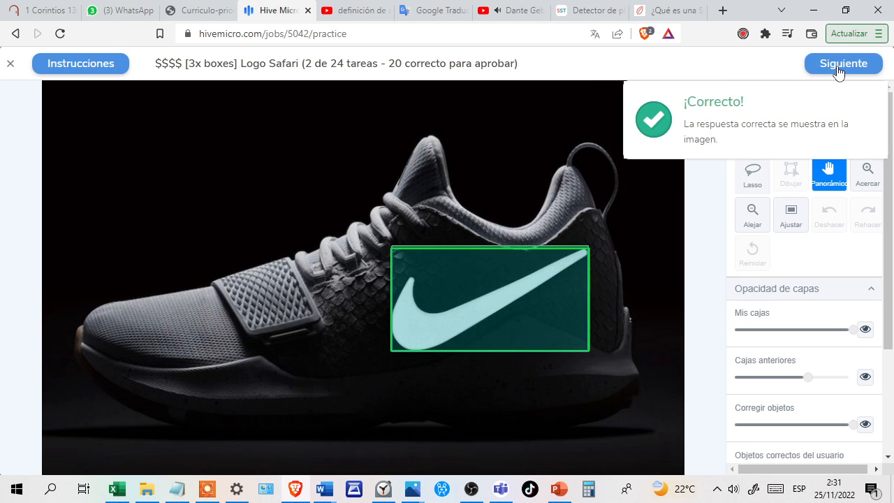
{"action": "left_click", "coordinate": [838, 70]}
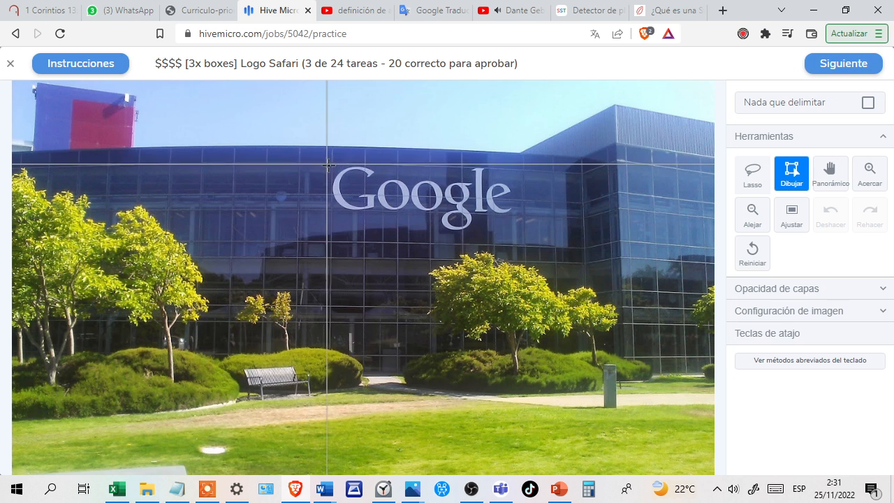
Draw a box around the Google lettering on the building facade and submit the task.
{"action": "left_click_drag", "start_coordinate": [332, 166], "coordinate": [514, 232]}
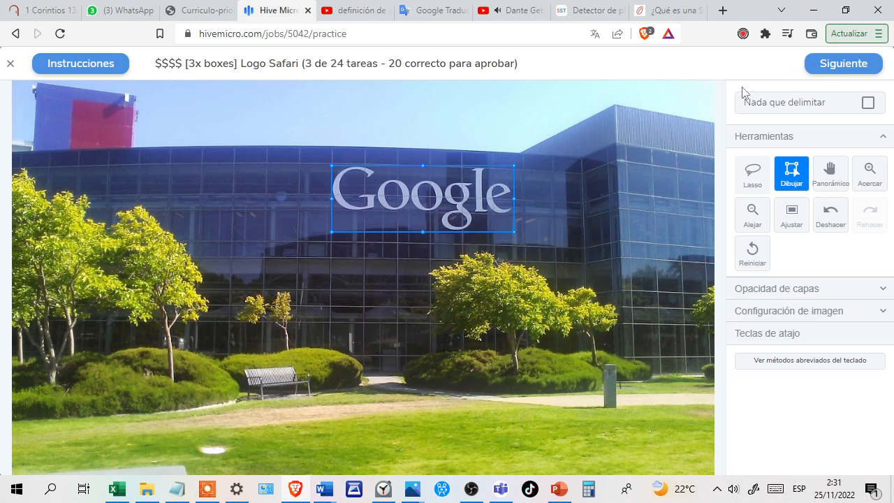
{"action": "left_click", "coordinate": [833, 69]}
{"action": "left_click", "coordinate": [835, 64]}
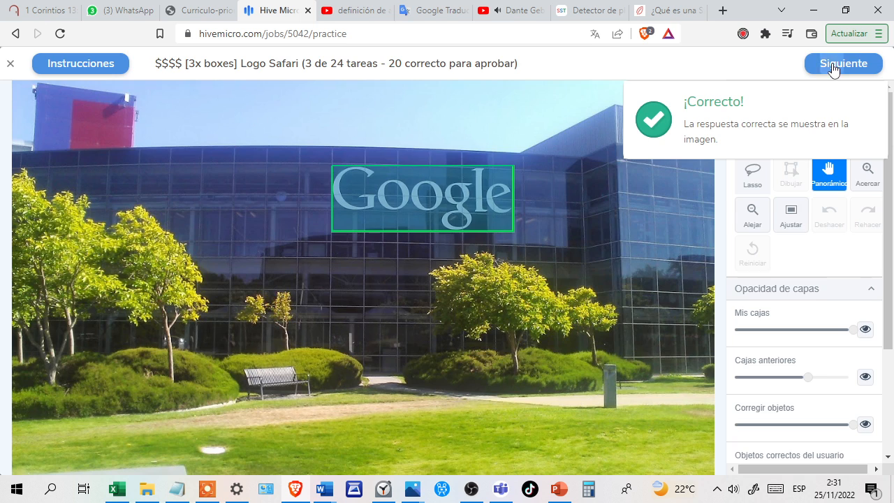
{"action": "left_click", "coordinate": [835, 64]}
Box each of the three numbered Mercedes-Benz emblems separately, submit the task and start the "Todo El Logo!" test section.
{"action": "left_click", "coordinate": [665, 413]}
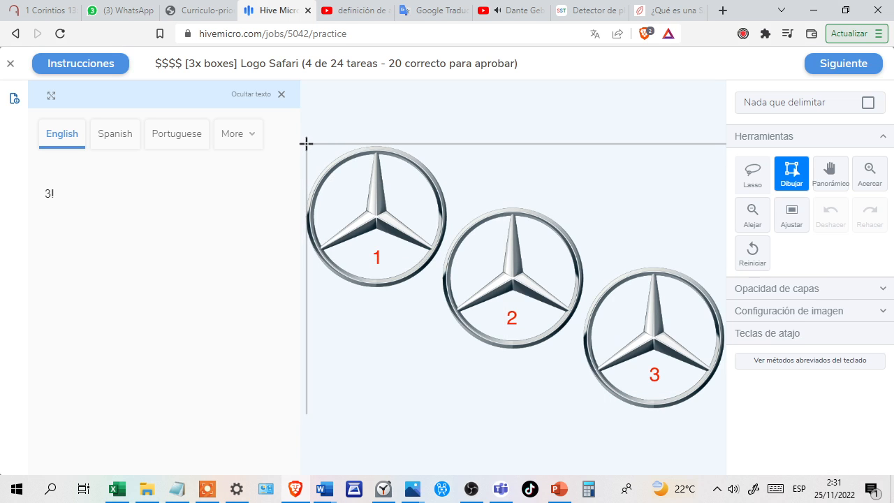
{"action": "left_click_drag", "start_coordinate": [307, 148], "coordinate": [449, 288]}
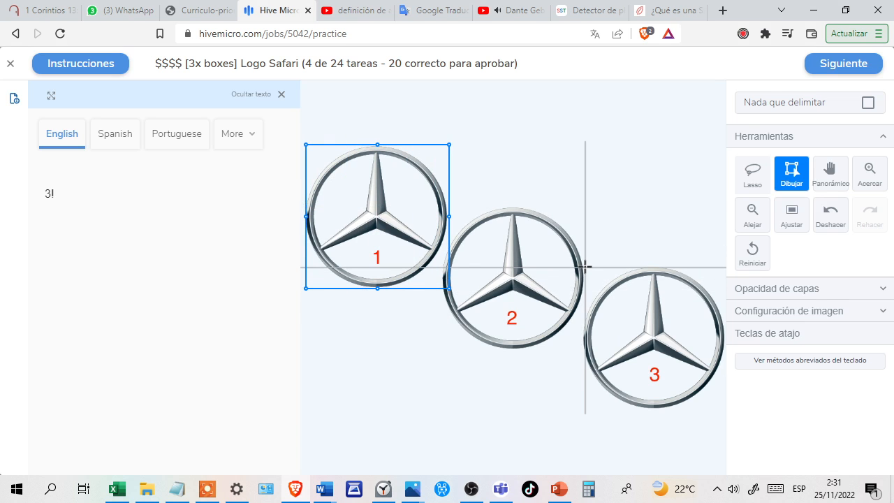
{"action": "left_click_drag", "start_coordinate": [584, 265], "coordinate": [725, 409]}
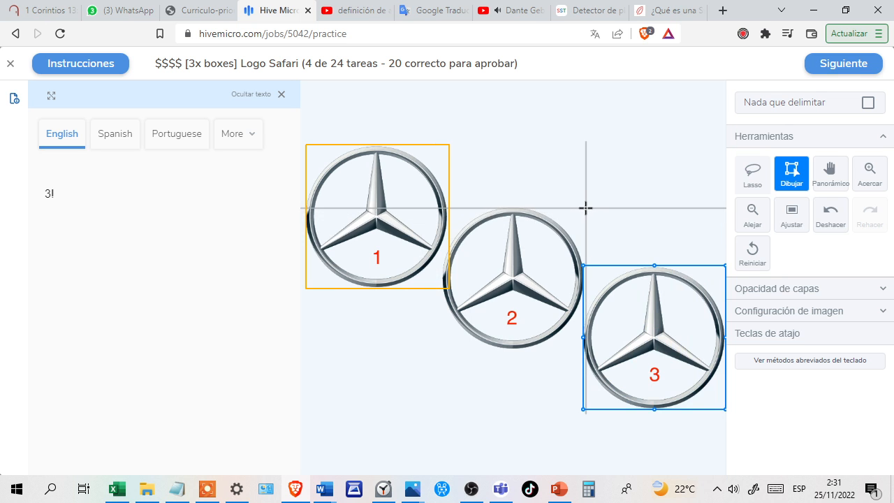
{"action": "left_click_drag", "start_coordinate": [586, 206], "coordinate": [444, 350]}
{"action": "left_click", "coordinate": [827, 67]}
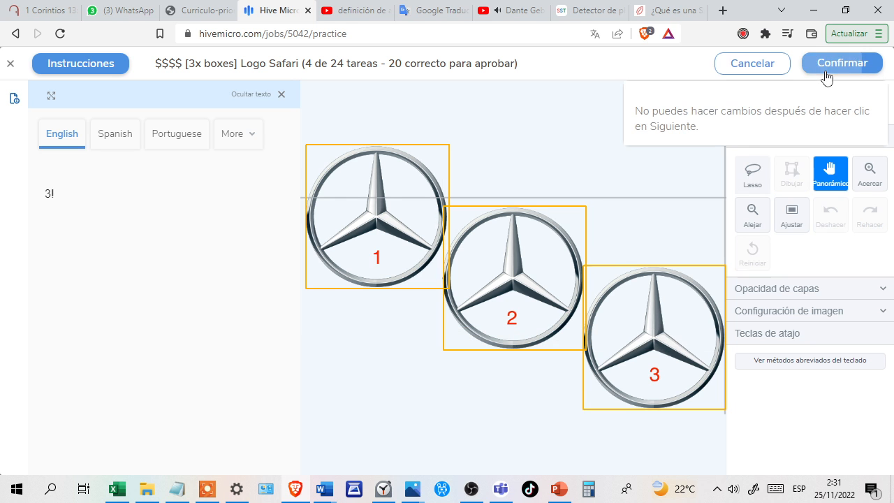
{"action": "left_click", "coordinate": [825, 66]}
{"action": "left_click", "coordinate": [841, 63]}
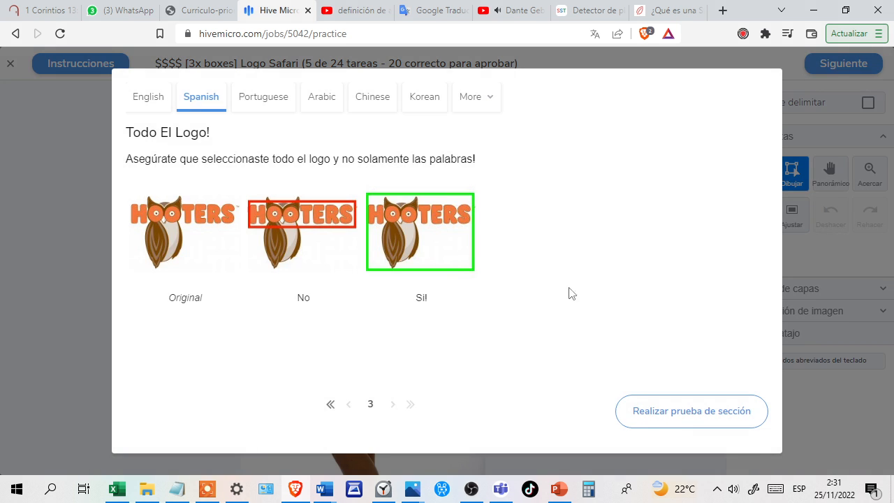
{"action": "left_click", "coordinate": [650, 419]}
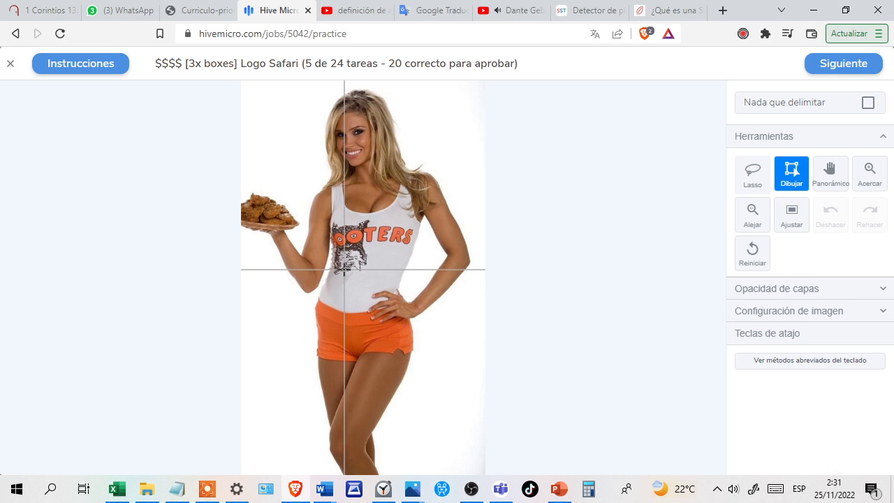
Draw one box around the entire Hooters logo on the tank top, owl and lettering together, and submit the task.
{"action": "scroll", "coordinate": [342, 269], "scroll_direction": "up", "scroll_amount": 5}
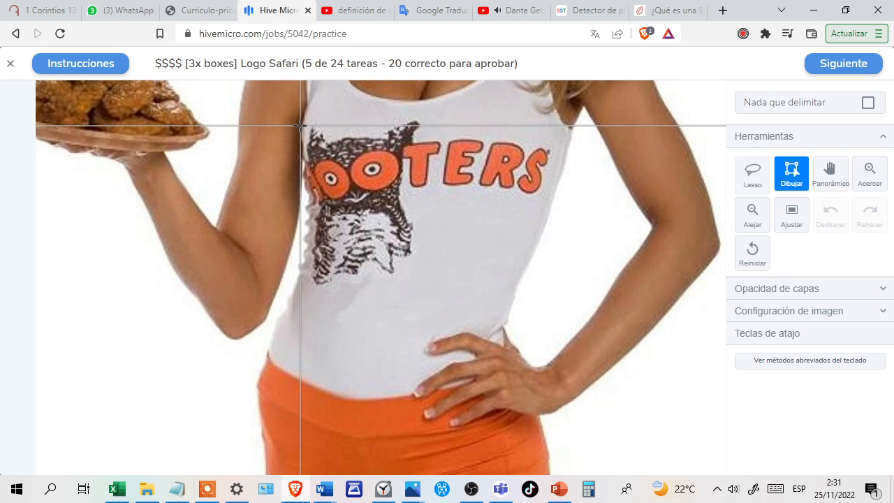
{"action": "left_click_drag", "start_coordinate": [301, 120], "coordinate": [552, 285]}
{"action": "left_click", "coordinate": [832, 70]}
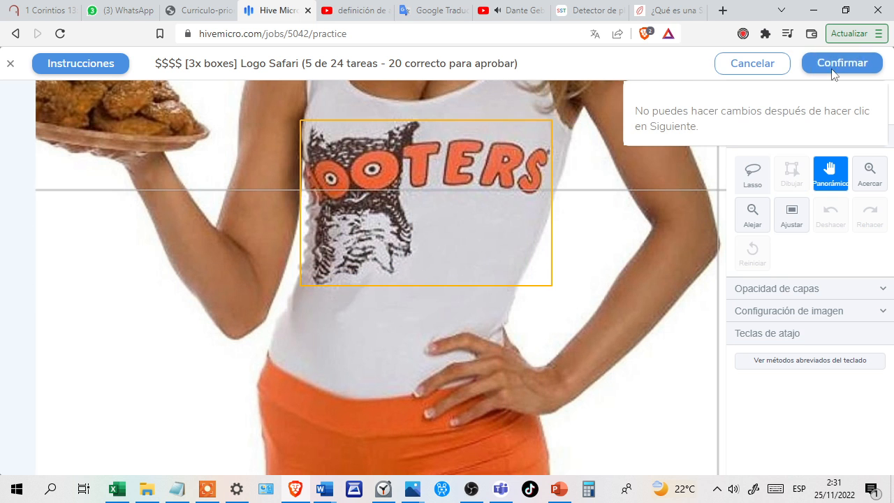
{"action": "left_click", "coordinate": [835, 65]}
{"action": "left_click", "coordinate": [839, 67]}
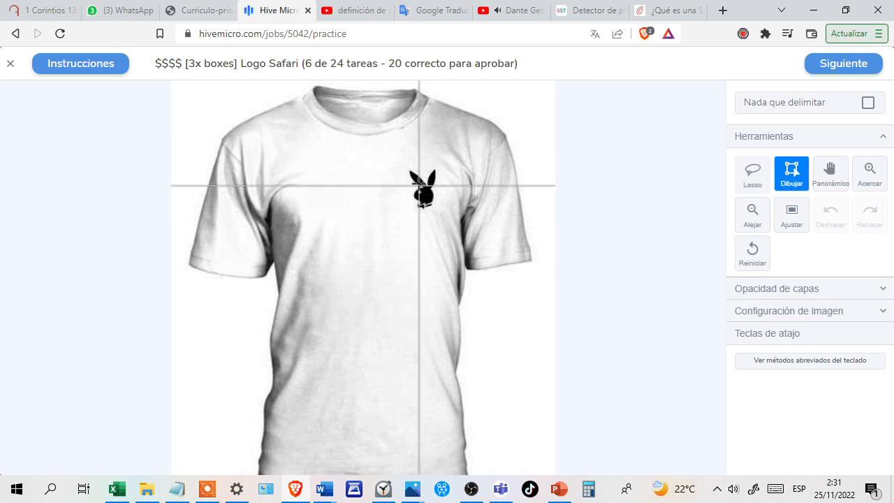
Draw a tight box around the black Playboy rabbit head on the white T-shirt and submit the task.
{"action": "scroll", "coordinate": [421, 184], "scroll_direction": "up", "scroll_amount": 3}
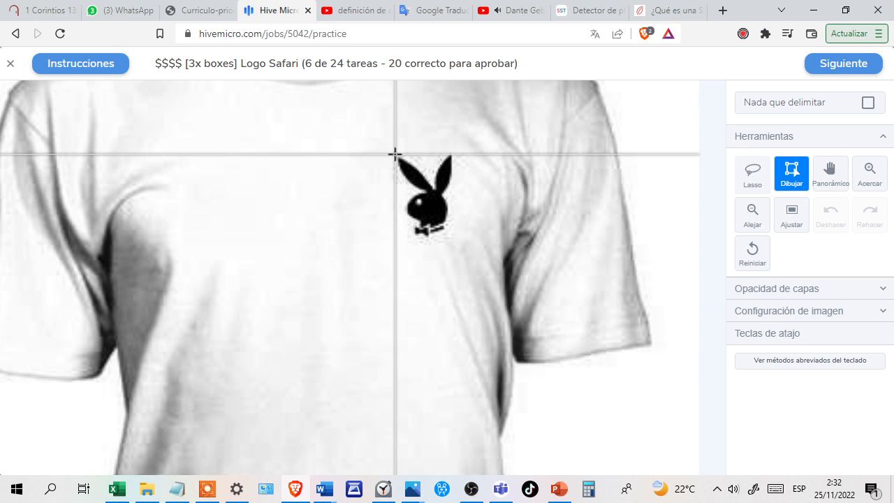
{"action": "mouse_move", "coordinate": [395, 154]}
{"action": "left_mouse_down"}
{"action": "mouse_move", "coordinate": [431, 234]}
{"action": "mouse_move", "coordinate": [457, 237]}
{"action": "left_mouse_up"}
{"action": "left_click", "coordinate": [836, 65]}
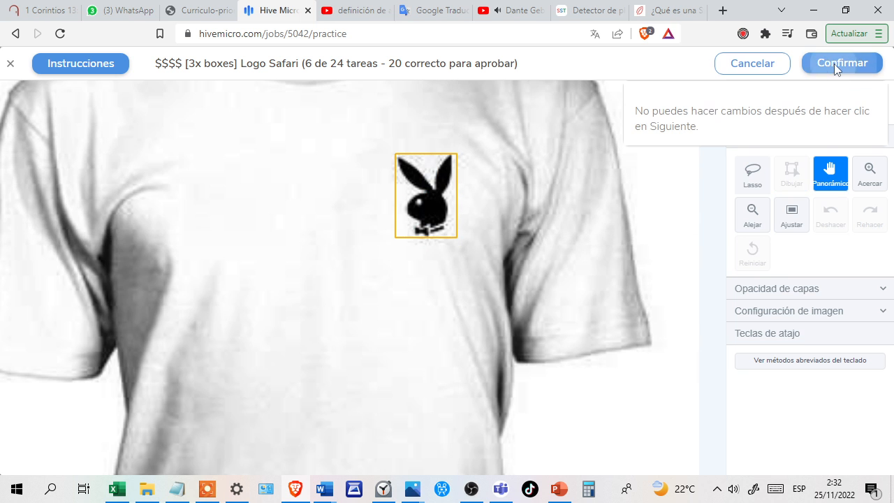
{"action": "left_click", "coordinate": [835, 64]}
{"action": "left_click", "coordinate": [836, 66]}
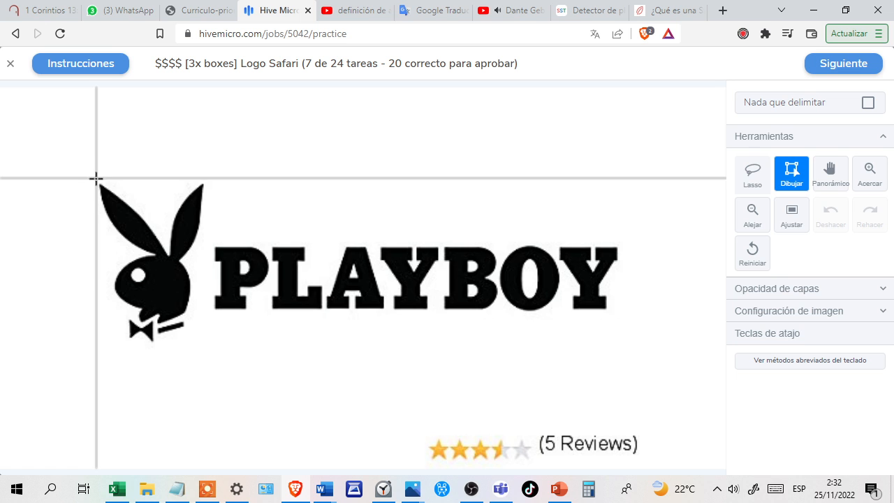
Enclose the flat Playboy rabbit head and the wordmark beside it in one box, leaving out the star rating, and submit the task.
{"action": "left_click_drag", "start_coordinate": [95, 184], "coordinate": [620, 344]}
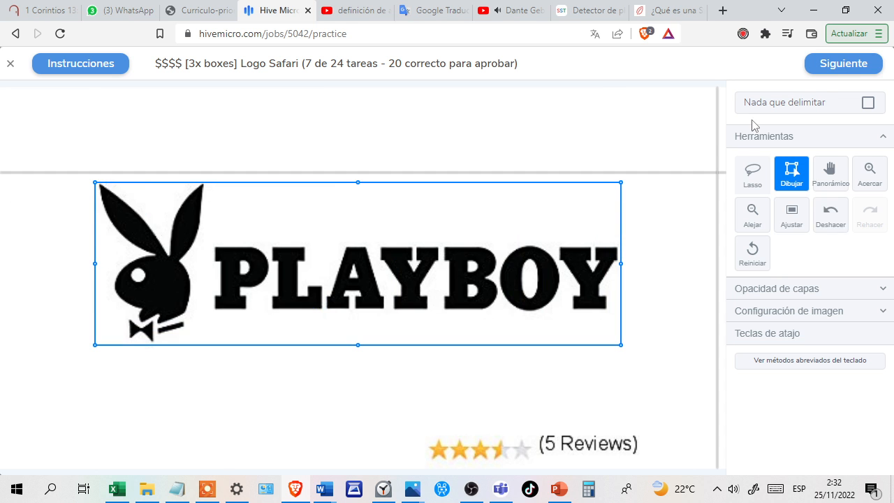
{"action": "left_click", "coordinate": [830, 72]}
{"action": "left_click", "coordinate": [829, 69]}
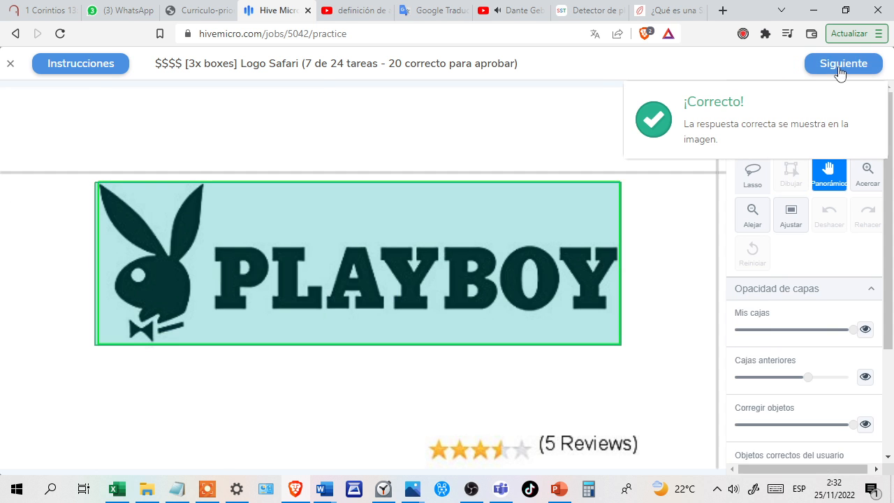
{"action": "left_click", "coordinate": [837, 70]}
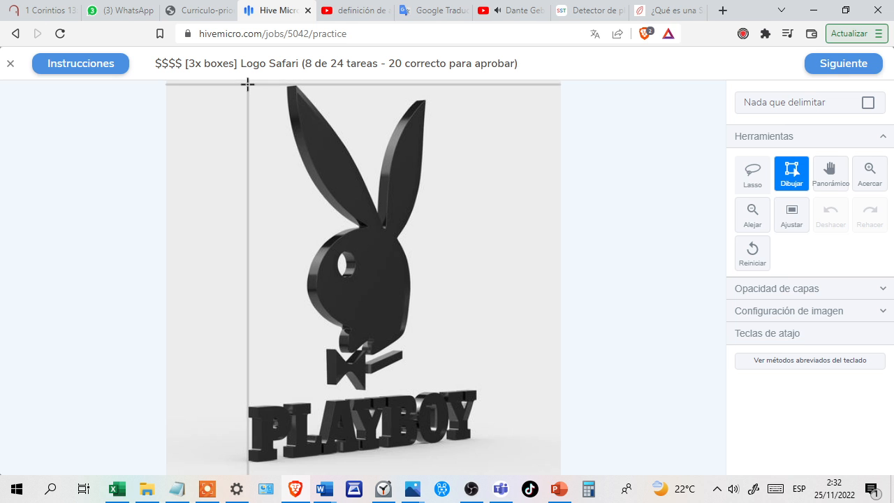
Draw one box around the 3D Playboy rabbit head and the lettering beneath it, and submit the task.
{"action": "left_click_drag", "start_coordinate": [248, 85], "coordinate": [477, 459]}
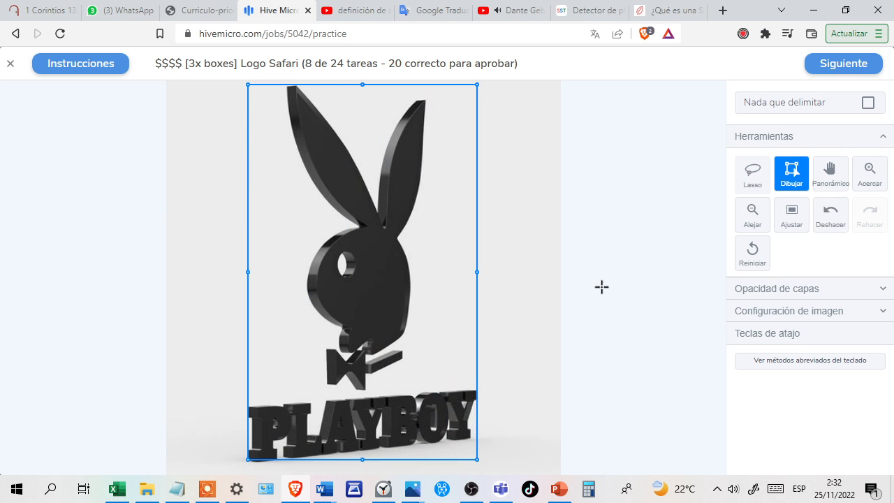
{"action": "left_click", "coordinate": [837, 75]}
{"action": "left_click", "coordinate": [838, 74]}
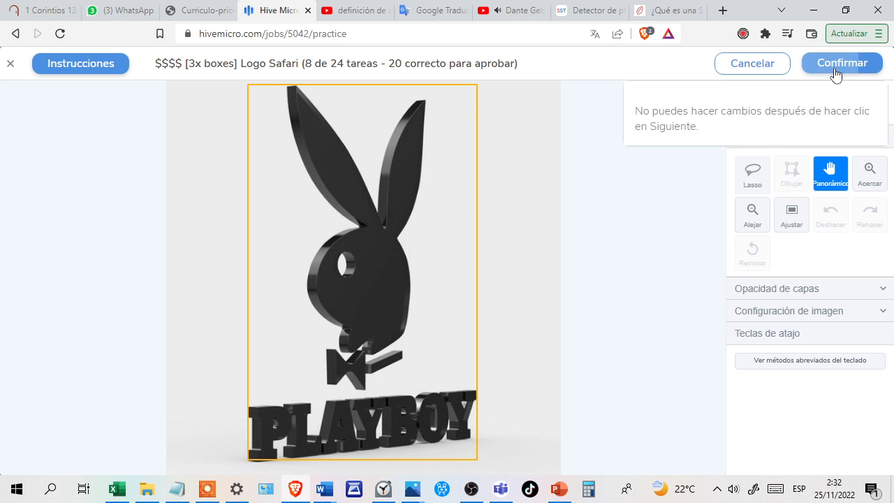
{"action": "left_click", "coordinate": [840, 75]}
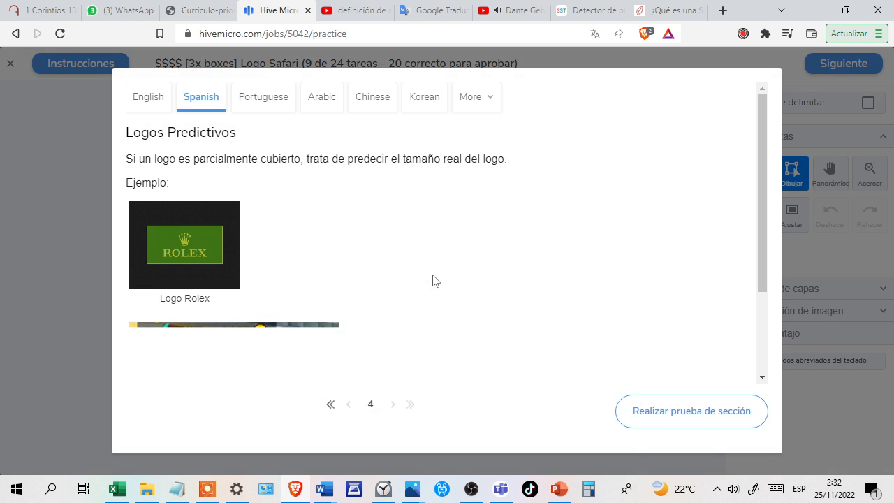
Start the "Logos Predictivos" section test, box the full extent of the partly covered ROLEX logo on the green wall and submit the task.
{"action": "left_click", "coordinate": [674, 408]}
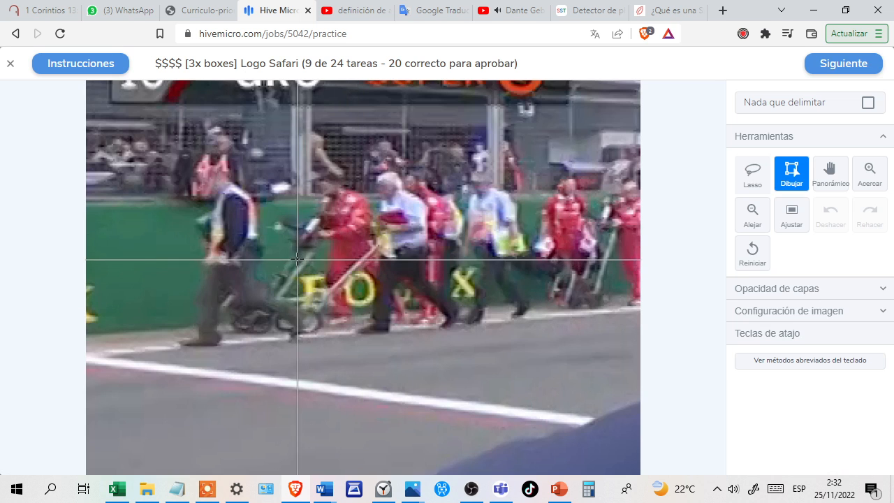
{"action": "left_click_drag", "start_coordinate": [294, 208], "coordinate": [477, 306]}
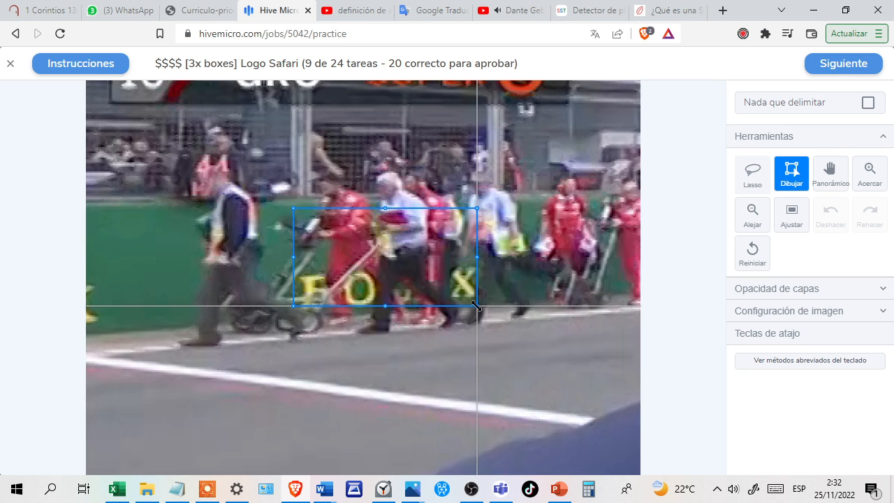
{"action": "left_click", "coordinate": [832, 68]}
{"action": "left_click", "coordinate": [832, 66]}
{"action": "left_click", "coordinate": [832, 68]}
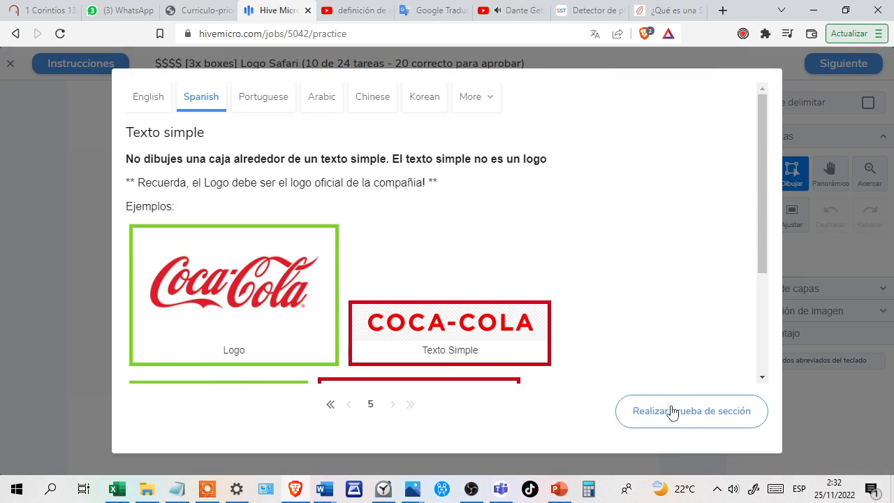
Start the "Texto simple" section test, box the multicoloured Google logo and submit the task.
{"action": "left_click", "coordinate": [671, 412]}
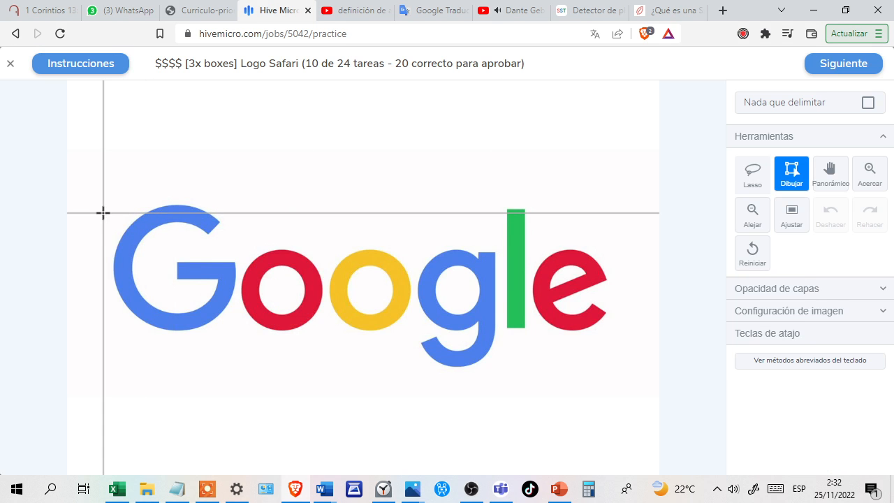
{"action": "left_click_drag", "start_coordinate": [112, 200], "coordinate": [609, 365]}
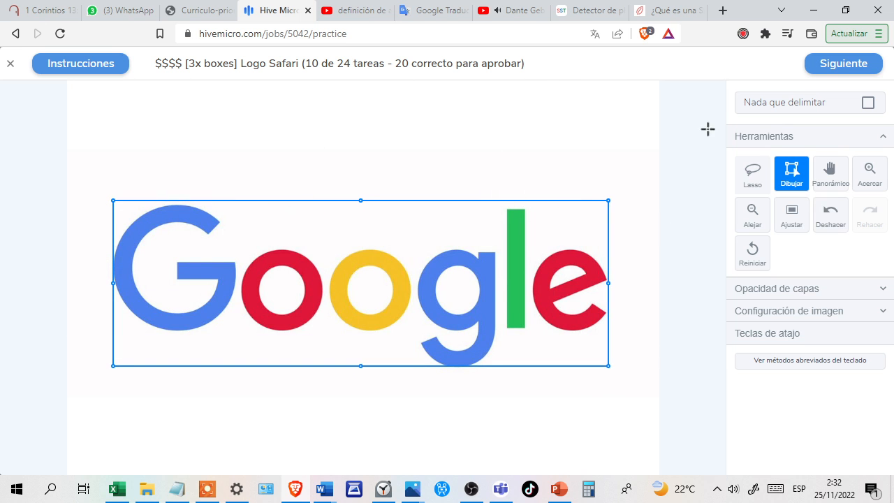
{"action": "left_click", "coordinate": [832, 70]}
{"action": "left_click", "coordinate": [832, 70]}
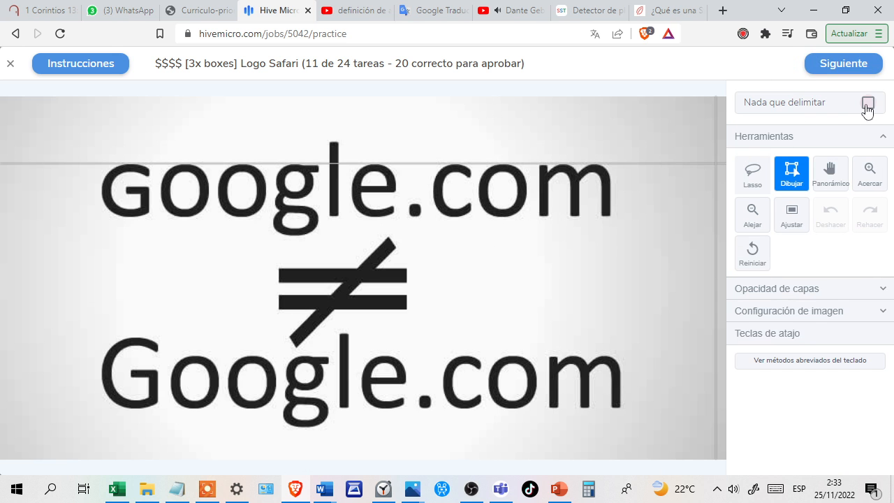
Mark the plain-text google.com comparison image as having nothing to box and submit the task.
{"action": "left_click", "coordinate": [867, 105]}
{"action": "left_click", "coordinate": [828, 68]}
{"action": "left_click", "coordinate": [826, 64]}
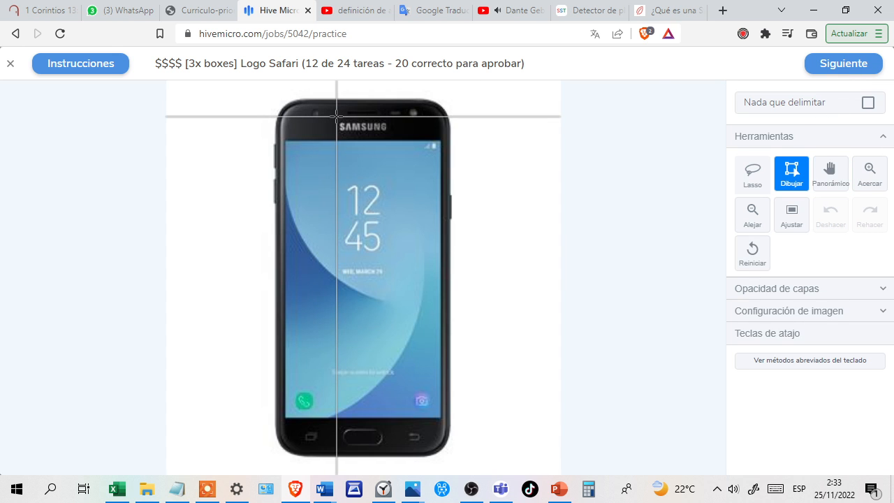
Draw a tight box around the SAMSUNG lettering above the phone's screen and submit the task.
{"action": "scroll", "coordinate": [337, 117], "scroll_direction": "up", "scroll_amount": 5}
{"action": "scroll", "coordinate": [337, 117], "scroll_direction": "up", "scroll_amount": 1}
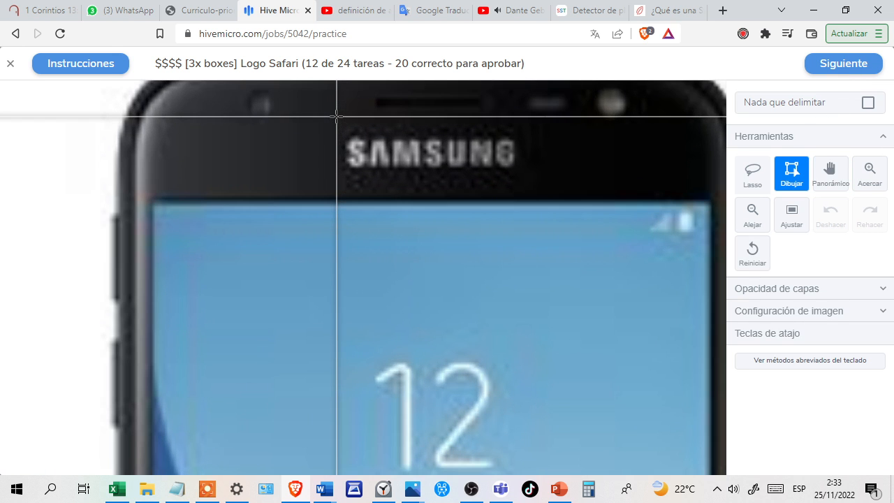
{"action": "left_click_drag", "start_coordinate": [347, 137], "coordinate": [517, 170]}
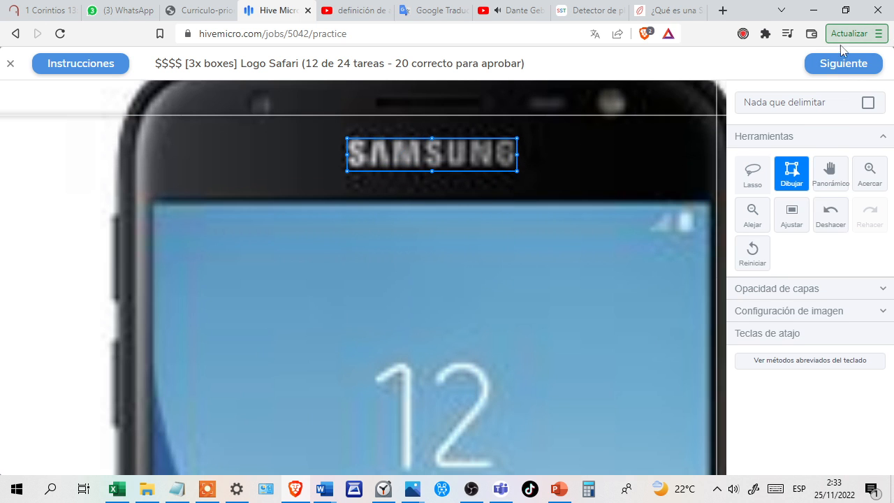
{"action": "left_click", "coordinate": [824, 66]}
{"action": "left_click", "coordinate": [827, 67]}
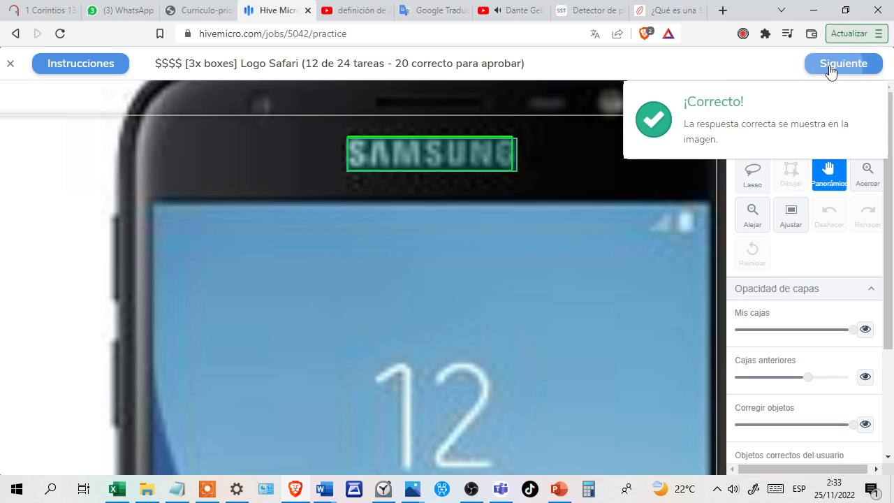
{"action": "left_click", "coordinate": [830, 69]}
Mark the Samsung word cloud image as having nothing to box and submit the task.
{"action": "left_click", "coordinate": [868, 105]}
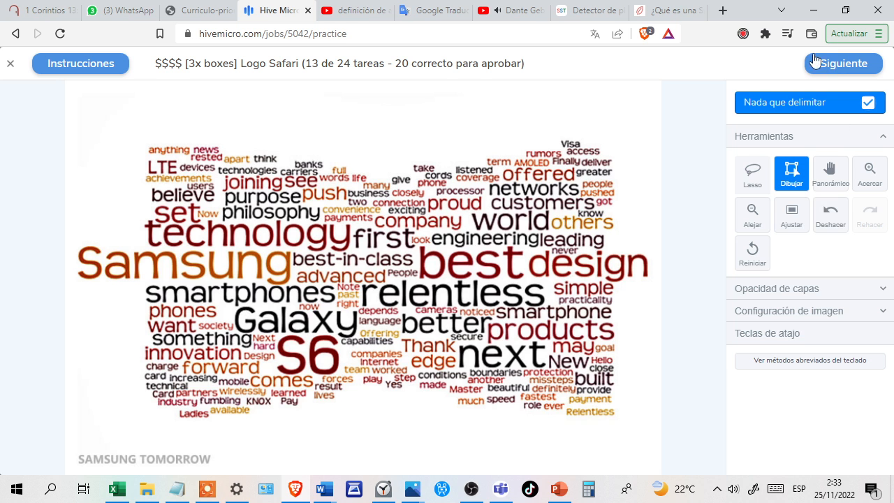
{"action": "left_click", "coordinate": [842, 64]}
{"action": "left_click", "coordinate": [837, 62]}
{"action": "left_click", "coordinate": [839, 66]}
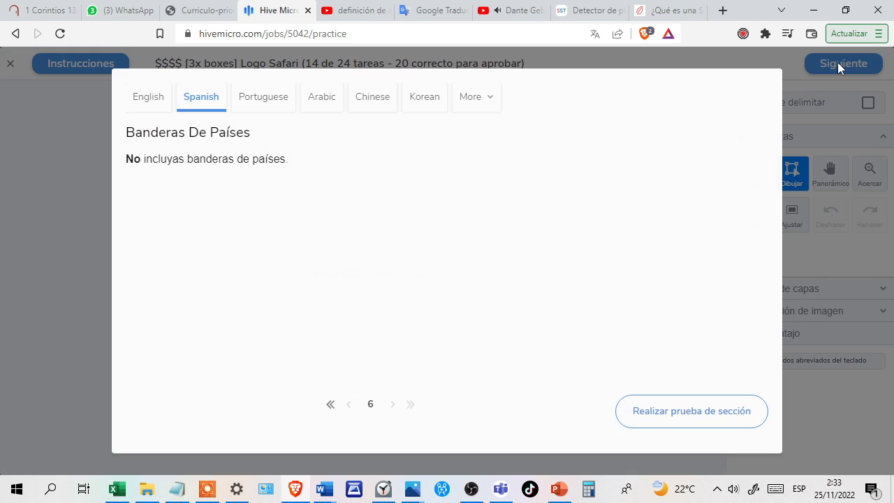
Start the "Banderas De Países" section test, mark the country flags chart as having nothing to box and submit the task.
{"action": "left_click", "coordinate": [653, 418]}
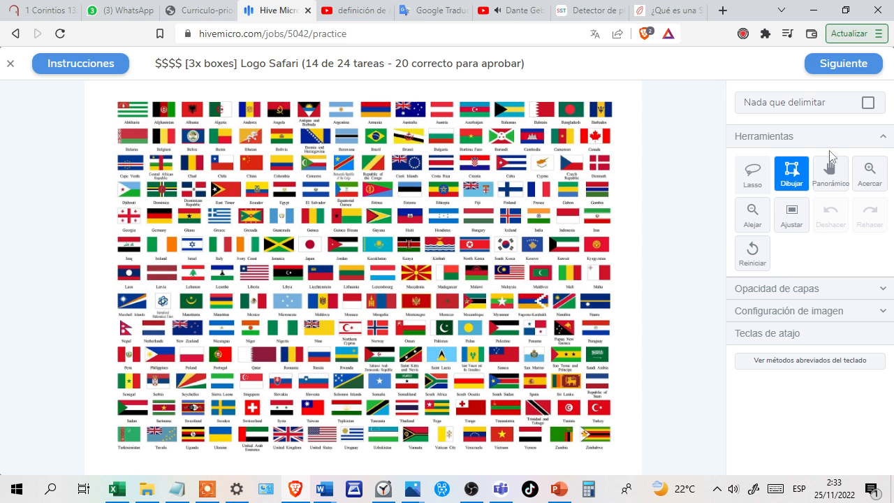
{"action": "left_click", "coordinate": [868, 103]}
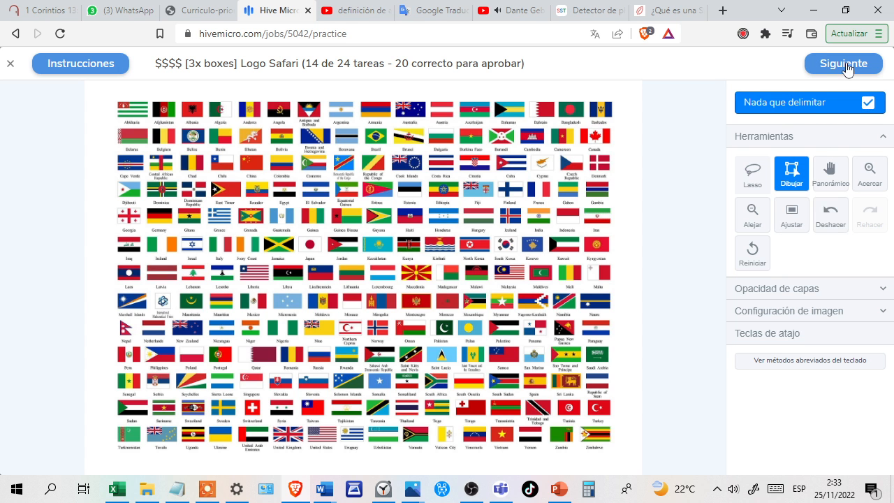
{"action": "left_click", "coordinate": [846, 66]}
{"action": "left_click", "coordinate": [846, 62]}
{"action": "left_click", "coordinate": [834, 61]}
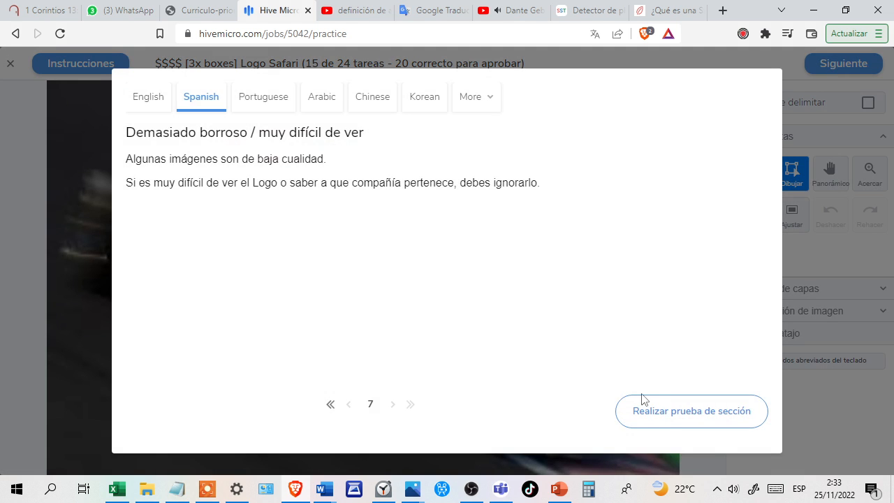
Start the "Demasiado borroso / muy difícil de ver" section test, mark the blurry race car image as having nothing to box and submit it.
{"action": "left_click", "coordinate": [662, 413]}
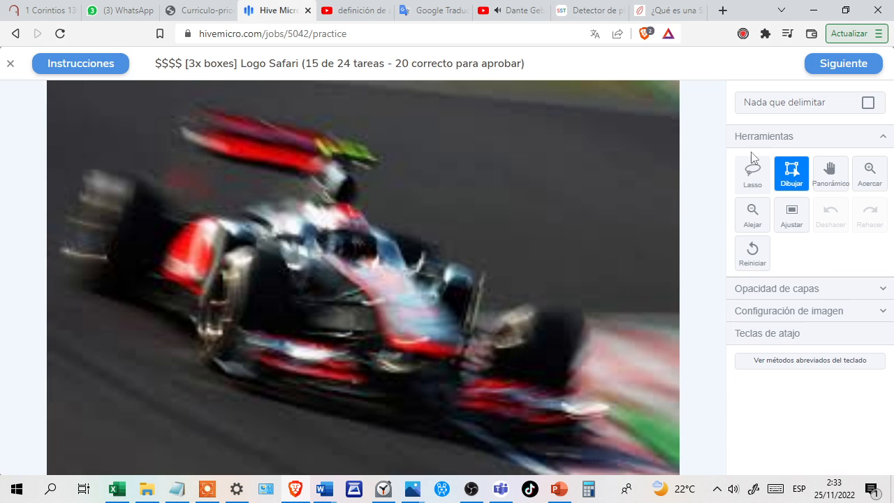
{"action": "left_click", "coordinate": [867, 105]}
{"action": "left_click", "coordinate": [852, 66]}
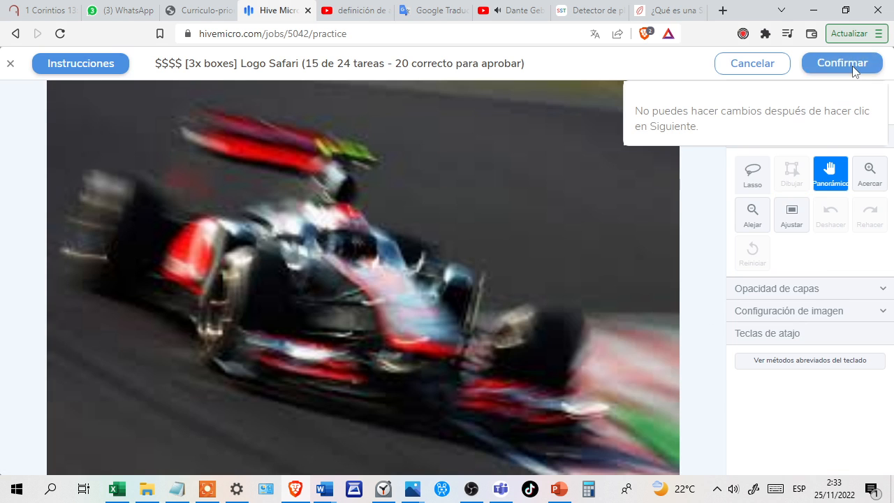
{"action": "left_click", "coordinate": [852, 66]}
{"action": "left_click", "coordinate": [853, 66]}
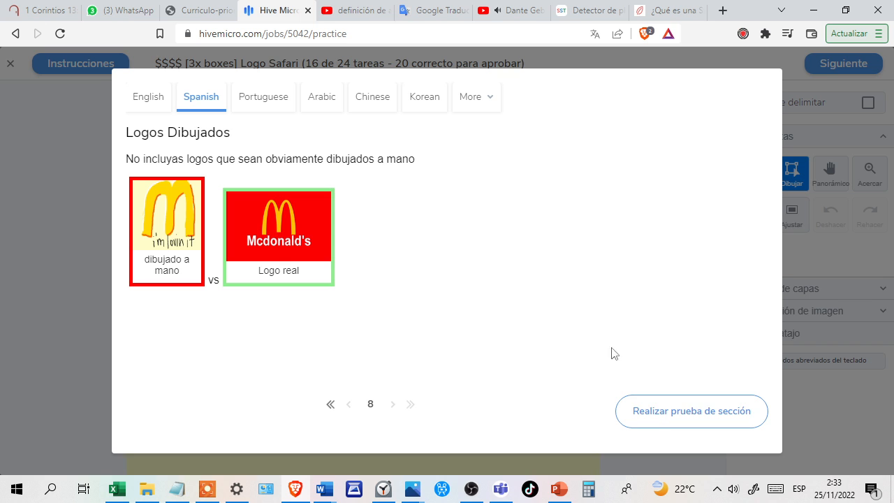
Start the "Logos Dibujados" section test, mark the hand-drawn "I'm lovin' it" image as having nothing to box and submit the task.
{"action": "left_click", "coordinate": [657, 419]}
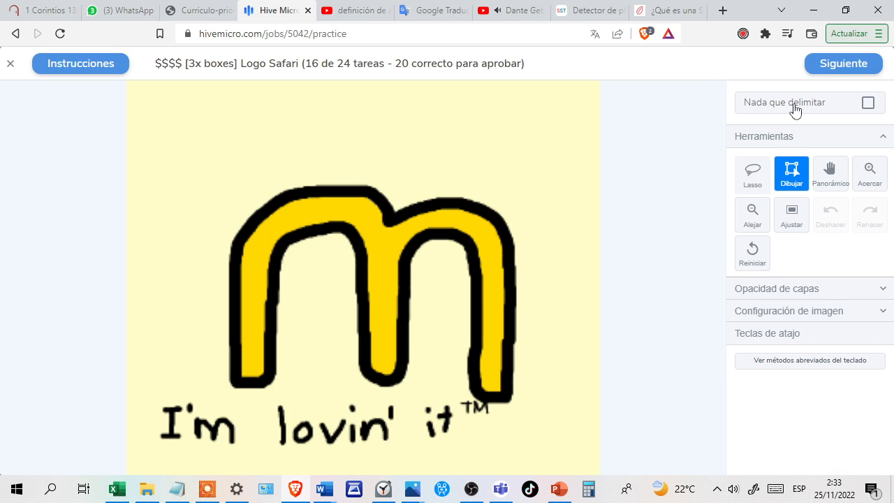
{"action": "left_click", "coordinate": [868, 103]}
{"action": "left_click", "coordinate": [839, 65]}
{"action": "left_click", "coordinate": [836, 65]}
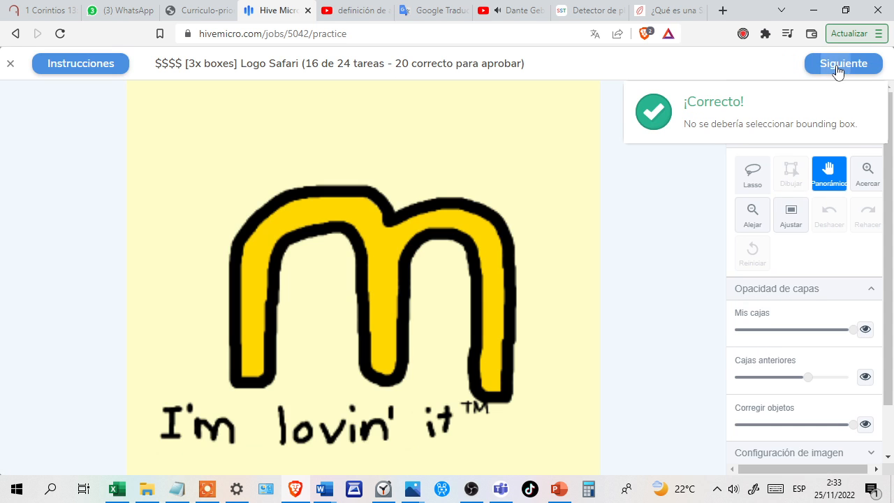
{"action": "left_click", "coordinate": [837, 71]}
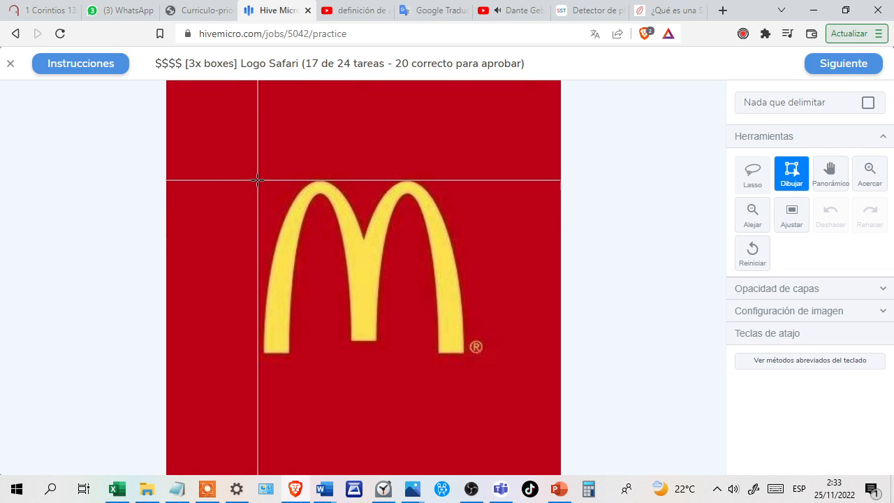
Draw a box around the yellow McDonald's arches on red, including the registered mark, and submit the task.
{"action": "left_click_drag", "start_coordinate": [261, 180], "coordinate": [482, 356]}
{"action": "left_click", "coordinate": [839, 72]}
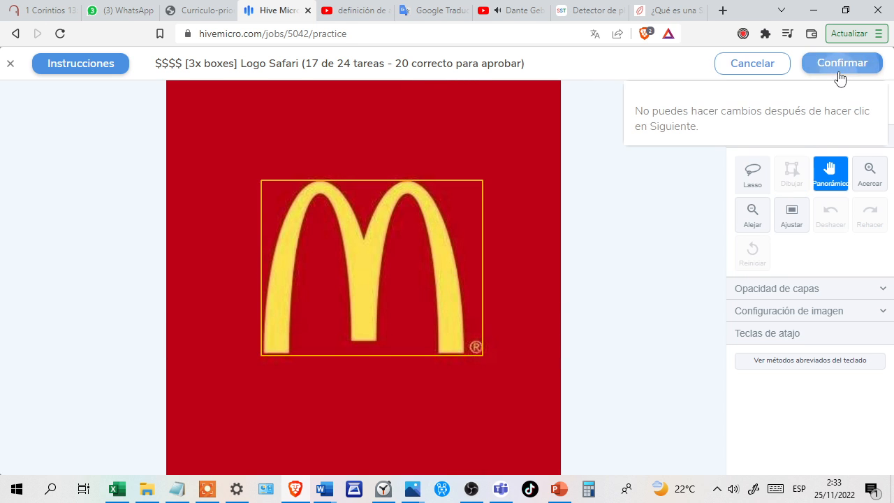
{"action": "left_click", "coordinate": [833, 70]}
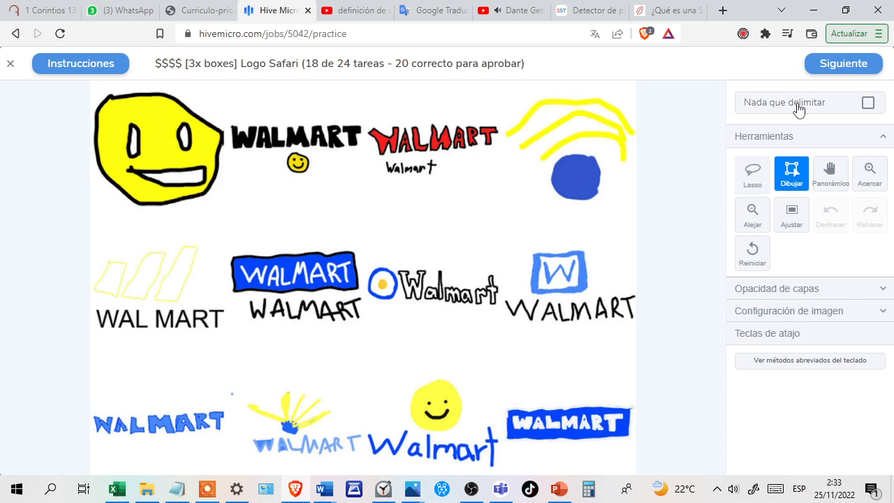
Mark the sheet of hand-drawn Walmart logos as having nothing to box and submit the task.
{"action": "left_click", "coordinate": [868, 104]}
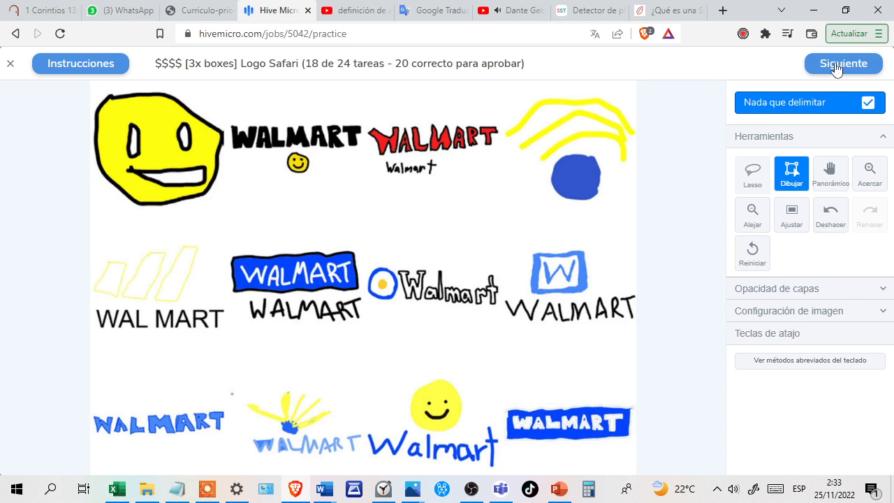
{"action": "left_click", "coordinate": [837, 64]}
{"action": "left_click", "coordinate": [835, 62]}
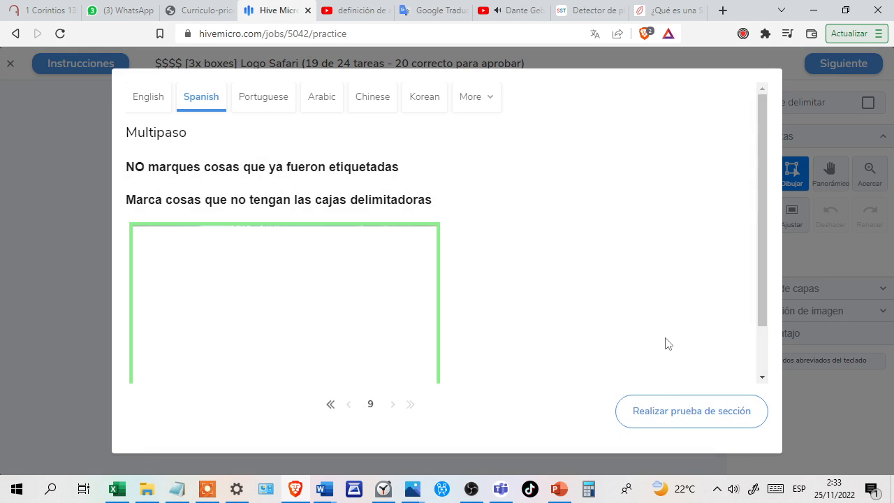
Start the "Multipaso" section test, draw a box around the unlabelled adidas wordmark on the white shirt and submit the task.
{"action": "left_click", "coordinate": [675, 414]}
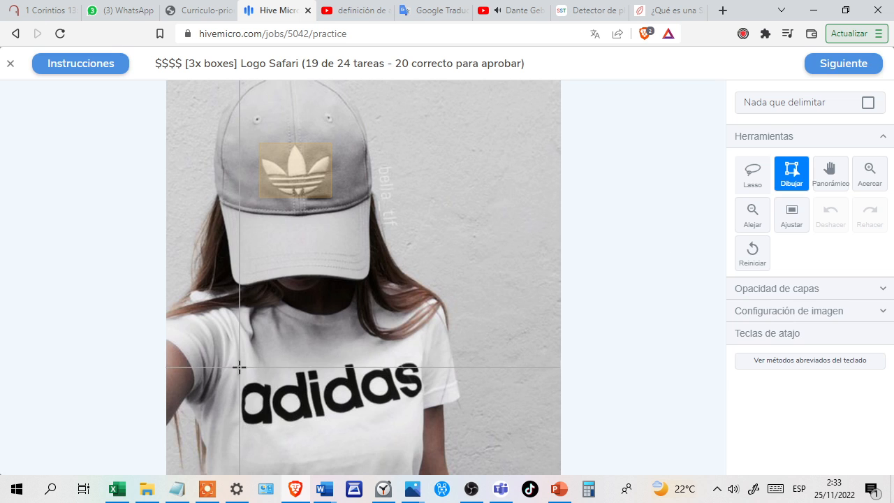
{"action": "left_click_drag", "start_coordinate": [241, 362], "coordinate": [422, 424]}
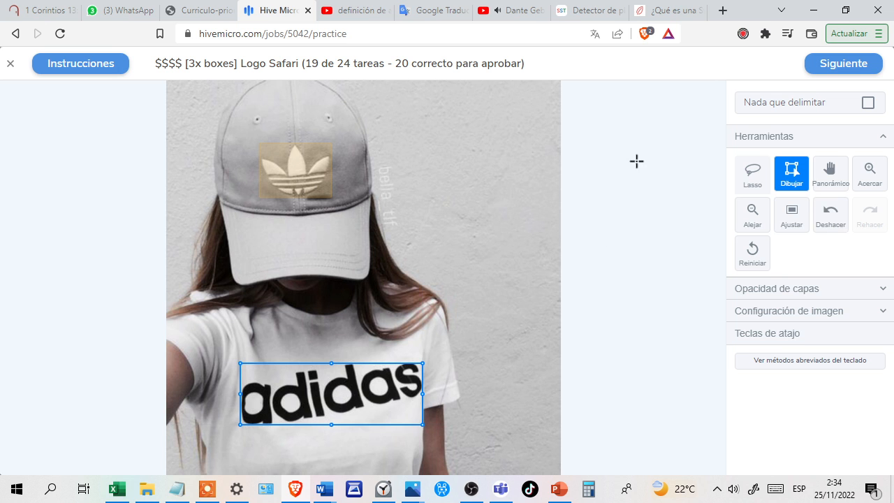
{"action": "left_click", "coordinate": [830, 65]}
{"action": "left_click", "coordinate": [829, 65]}
{"action": "left_click", "coordinate": [836, 70]}
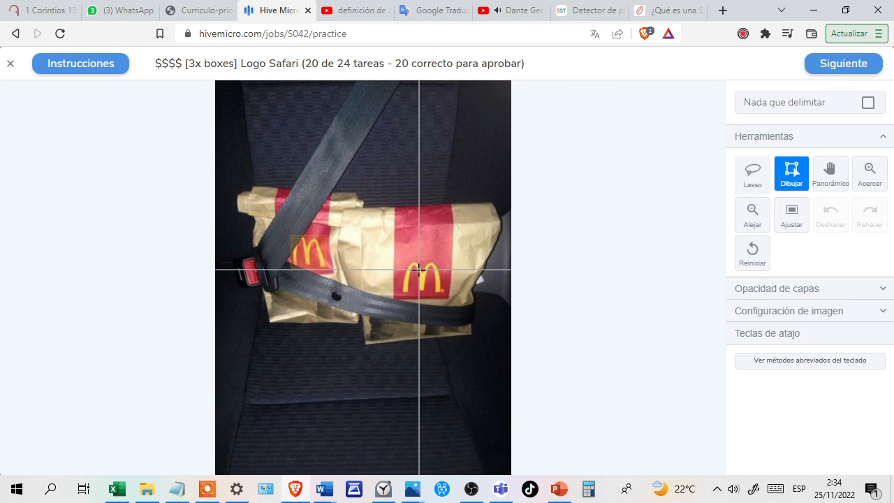
Draw a box around the unlabelled McDonald's arches on the larger paper bag, including the registered mark, and submit the task.
{"action": "scroll", "coordinate": [421, 270], "scroll_direction": "up", "scroll_amount": 5}
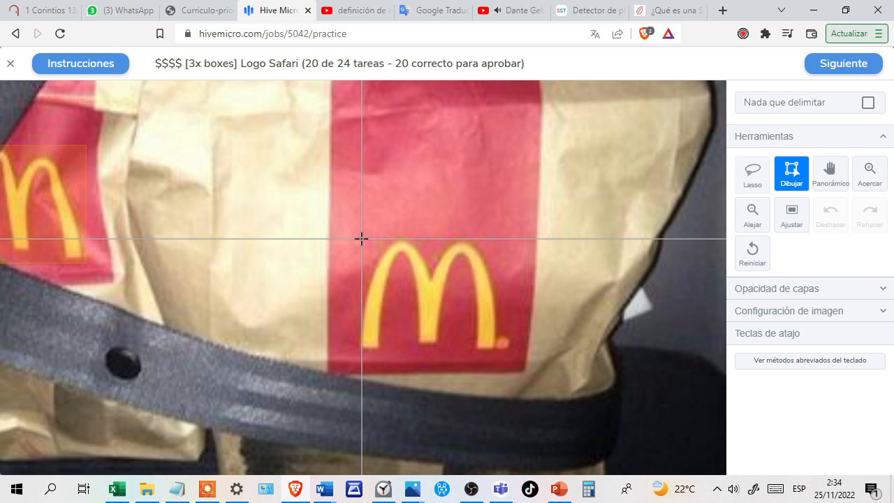
{"action": "left_click_drag", "start_coordinate": [361, 239], "coordinate": [511, 351]}
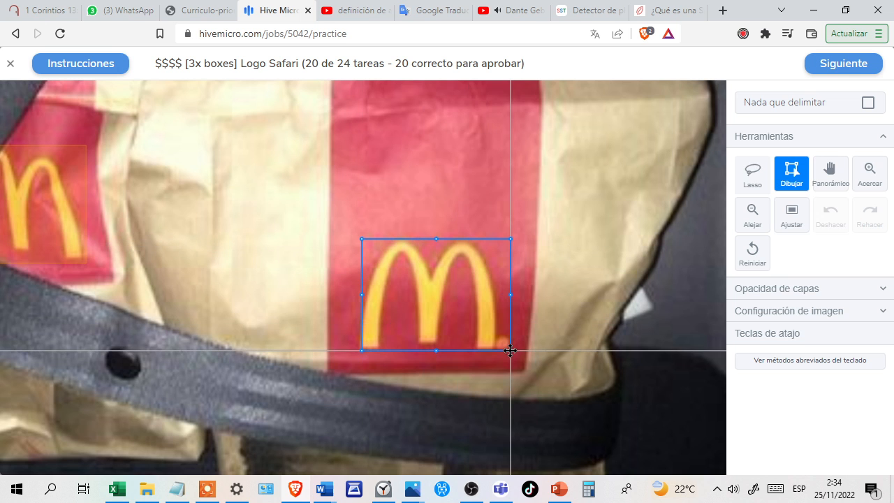
{"action": "left_click", "coordinate": [839, 64]}
{"action": "left_click", "coordinate": [837, 63]}
{"action": "left_click", "coordinate": [839, 63]}
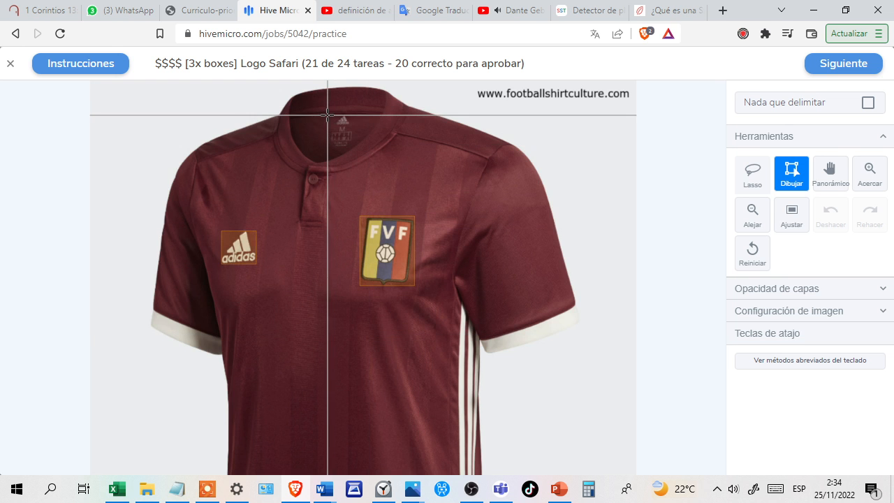
Draw a box around the small adidas logo inside the maroon shirt's collar and submit the task.
{"action": "scroll", "coordinate": [327, 114], "scroll_direction": "up", "scroll_amount": 5}
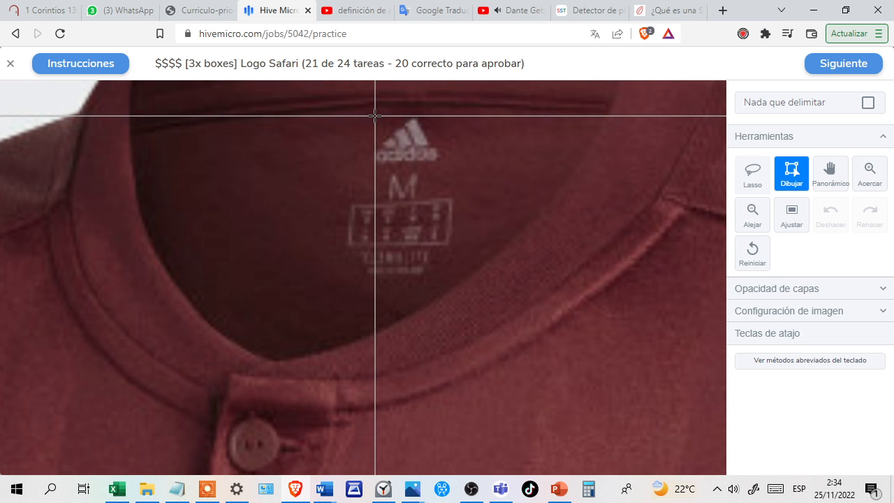
{"action": "left_click_drag", "start_coordinate": [375, 115], "coordinate": [437, 162]}
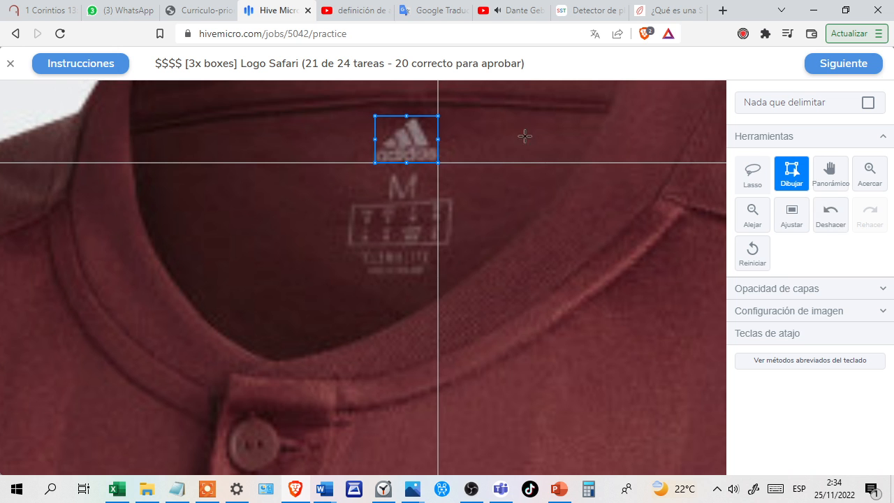
{"action": "left_click", "coordinate": [844, 72]}
{"action": "left_click", "coordinate": [843, 67]}
{"action": "left_click", "coordinate": [843, 68]}
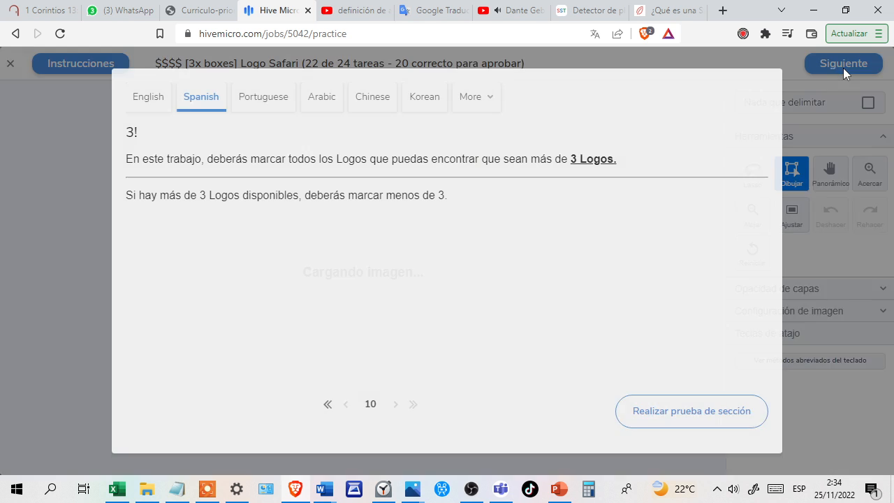
Start the "3!" section test, mark the image of three Nike running shoes as having nothing to box and submit it.
{"action": "left_click", "coordinate": [659, 423]}
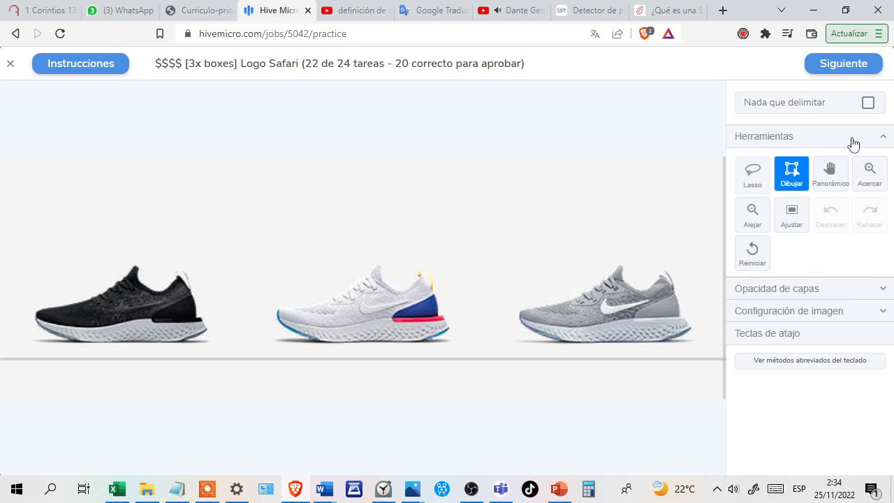
{"action": "left_click", "coordinate": [868, 104]}
{"action": "left_click", "coordinate": [835, 64]}
{"action": "left_click", "coordinate": [837, 64]}
{"action": "left_click", "coordinate": [837, 65]}
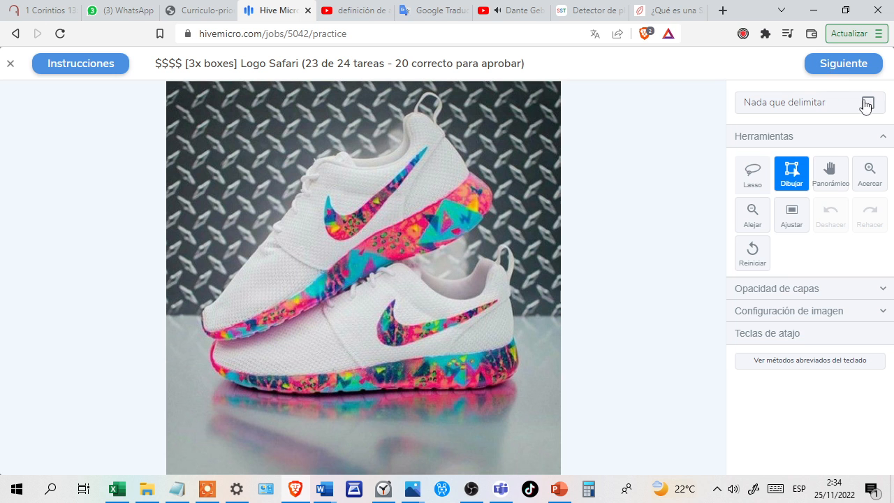
Mark the image of two white Nike sneakers with multicoloured soles as having nothing to box, submit it and continue.
{"action": "left_click", "coordinate": [867, 103]}
{"action": "left_click", "coordinate": [837, 65]}
{"action": "left_click", "coordinate": [838, 64]}
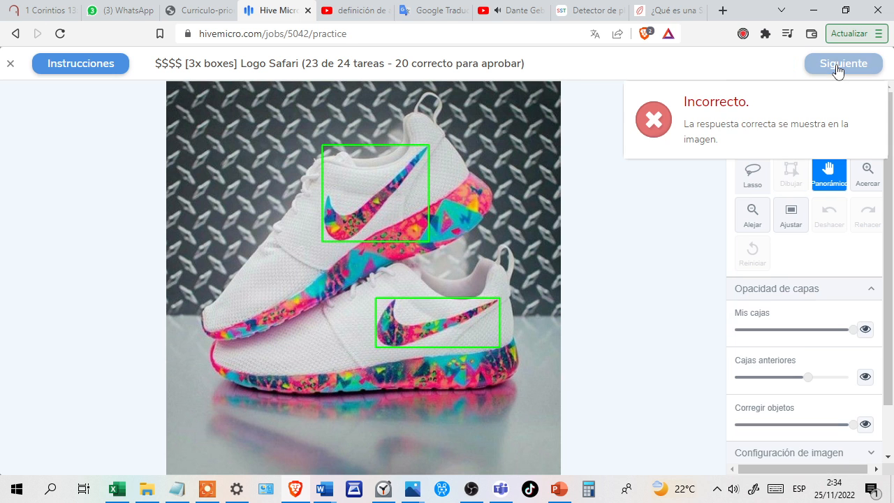
{"action": "left_click", "coordinate": [837, 64]}
Mark the image of four Nike shoes as having nothing to box, submit it and finish the qualification test.
{"action": "left_click", "coordinate": [867, 112]}
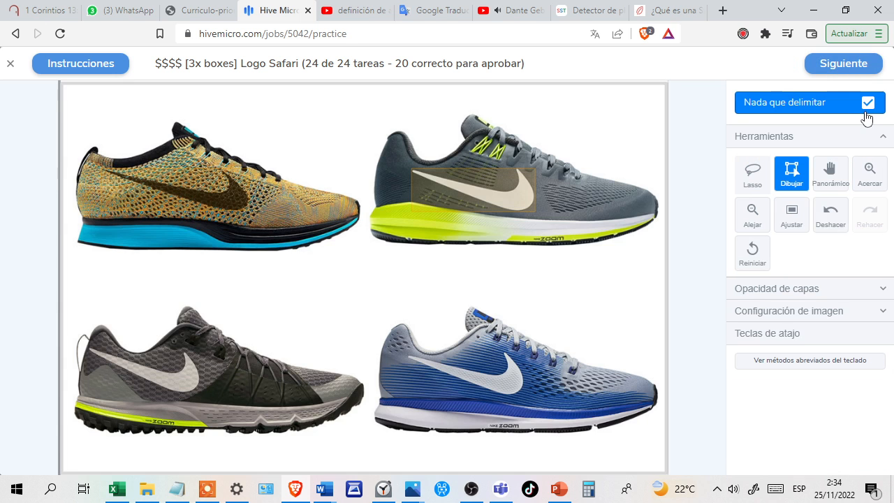
{"action": "left_click", "coordinate": [825, 67]}
{"action": "left_click", "coordinate": [828, 67]}
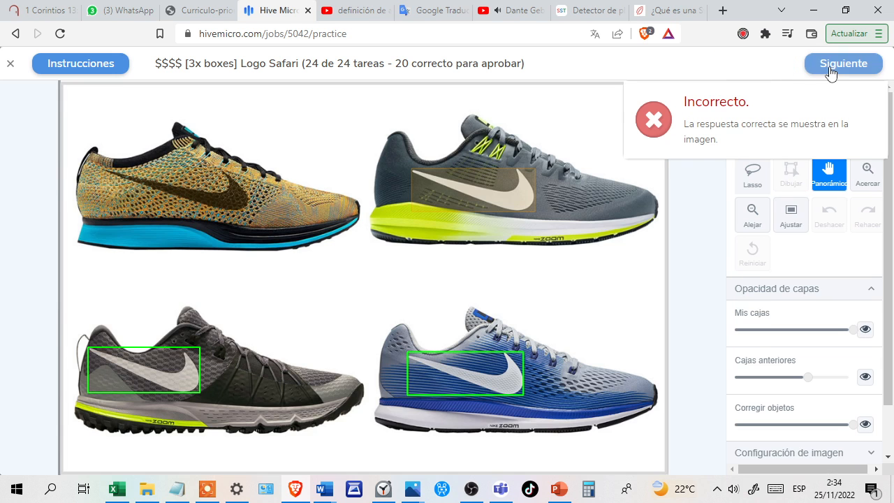
{"action": "left_click", "coordinate": [829, 66]}
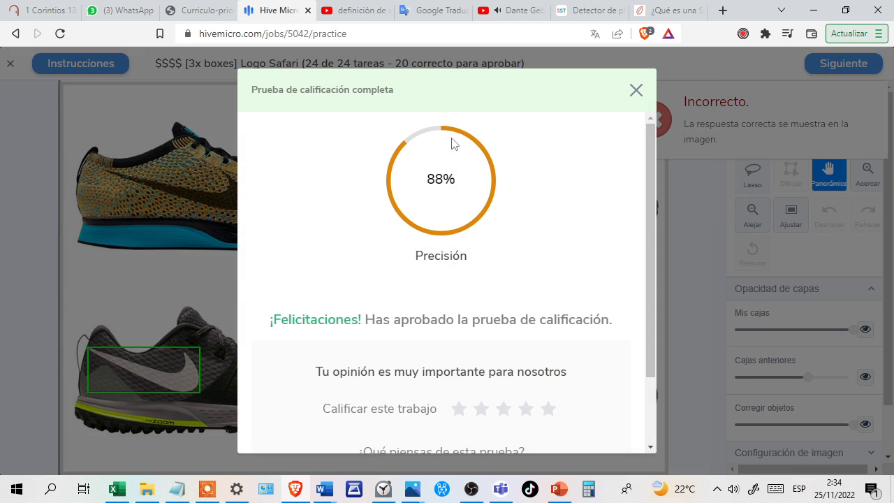
Close the test result and leave the Logo Safari task feed to view the job statistics.
{"action": "left_click", "coordinate": [636, 90]}
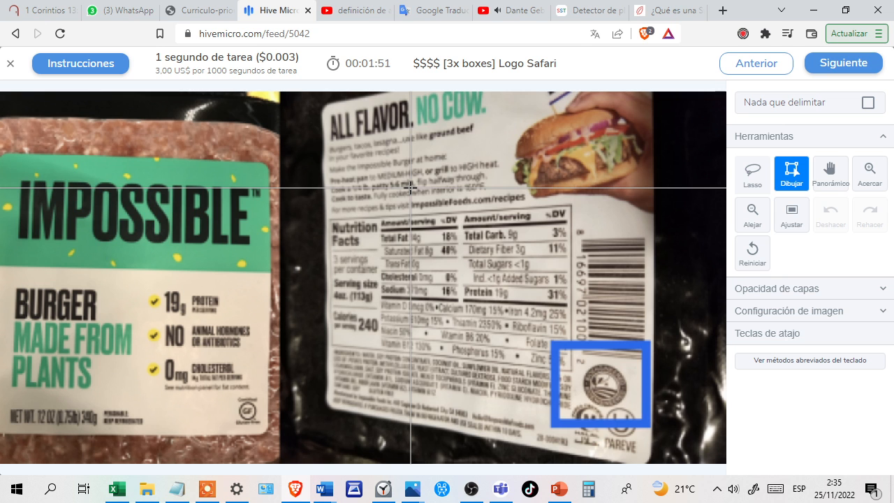
{"action": "left_click", "coordinate": [12, 68]}
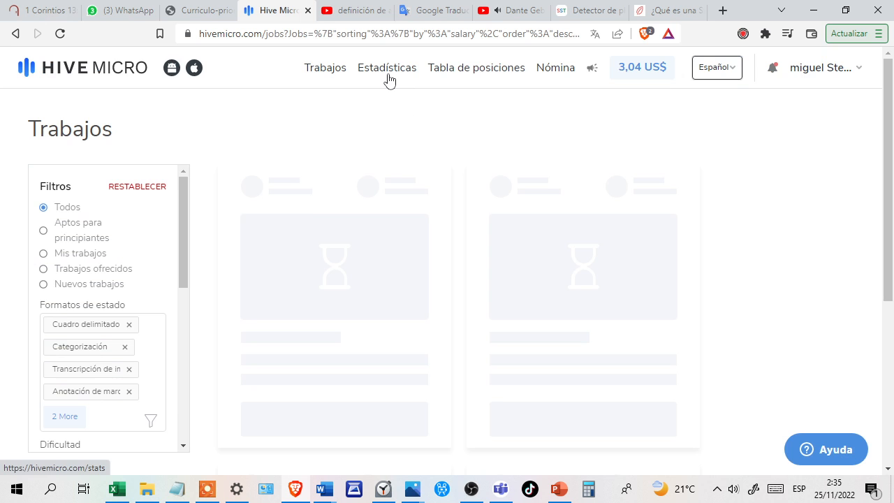
{"action": "left_click", "coordinate": [388, 73]}
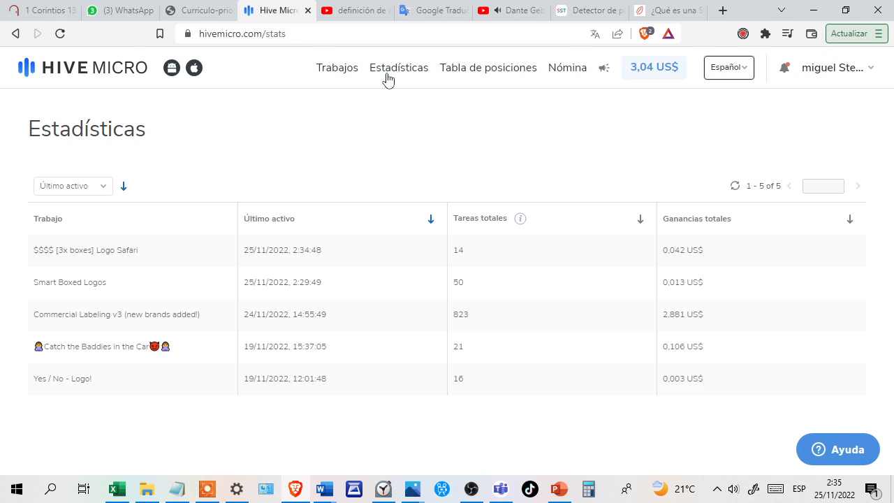
Filter the jobs list to my own jobs, reload it and start working on "$$$$ [3x boxes] Logo Safari".
{"action": "left_click", "coordinate": [333, 72]}
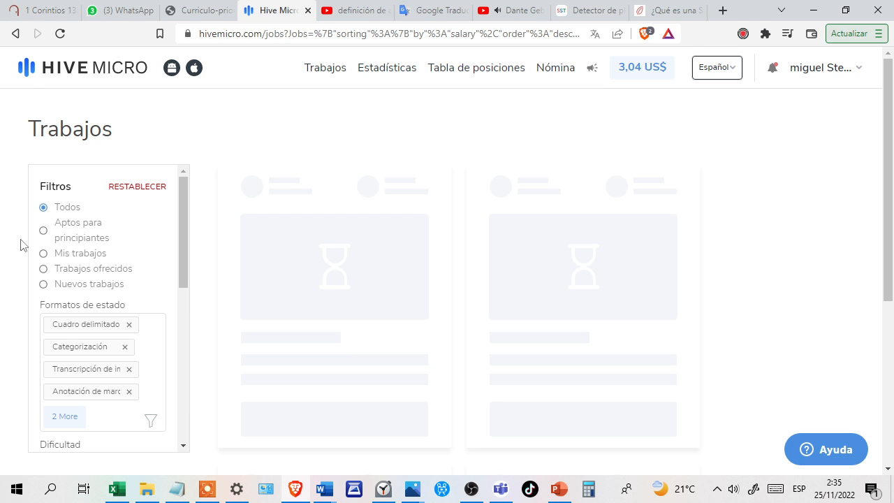
{"action": "left_click", "coordinate": [43, 255]}
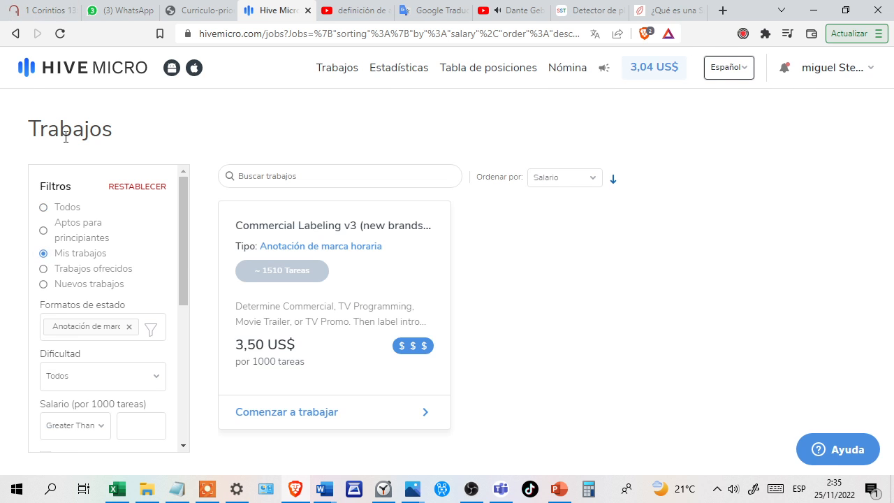
{"action": "left_click", "coordinate": [61, 33]}
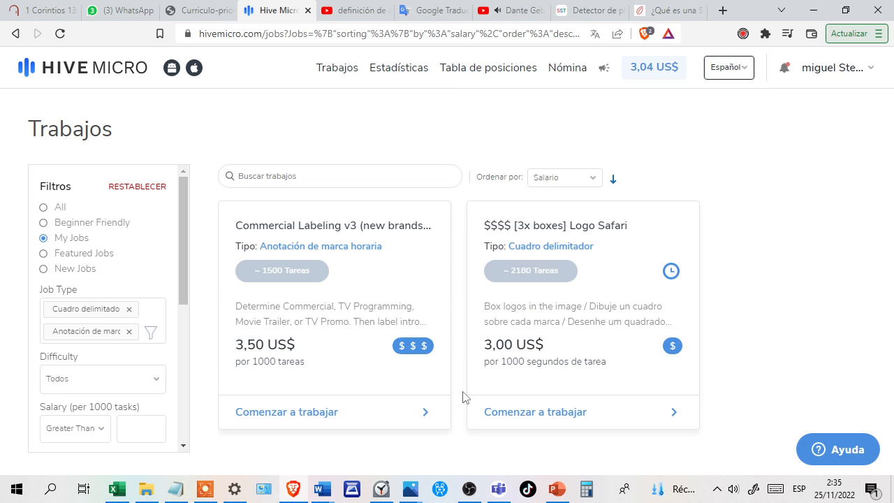
{"action": "left_click", "coordinate": [512, 417]}
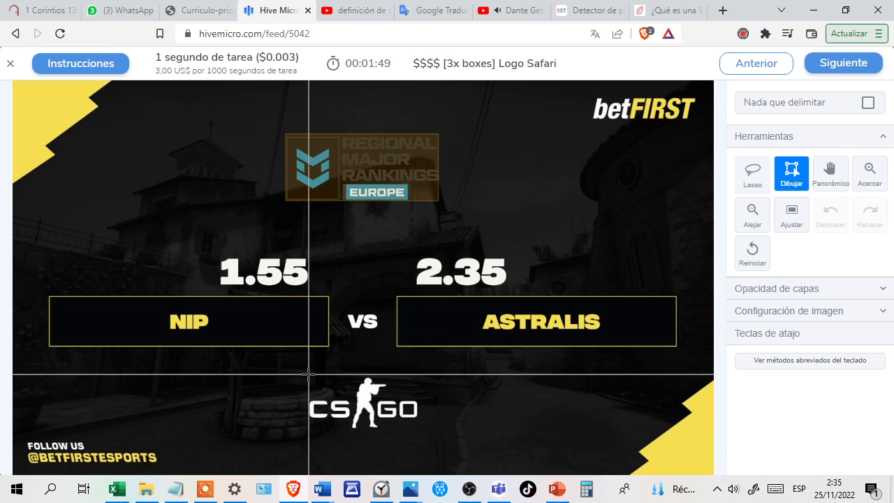
Draw boxes around the CS:GO and betFIRST logos in the NIP vs Astralis image and submit the task.
{"action": "left_click_drag", "start_coordinate": [308, 375], "coordinate": [364, 426]}
{"action": "left_click_drag", "start_coordinate": [399, 430], "coordinate": [419, 430]}
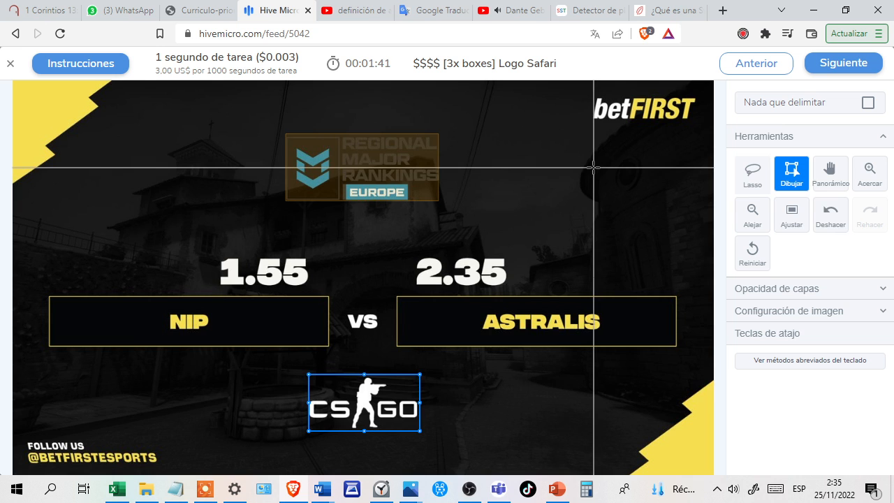
{"action": "mouse_move", "coordinate": [593, 95]}
{"action": "left_mouse_down"}
{"action": "mouse_move", "coordinate": [593, 134]}
{"action": "mouse_move", "coordinate": [615, 123]}
{"action": "mouse_move", "coordinate": [698, 122]}
{"action": "left_mouse_up"}
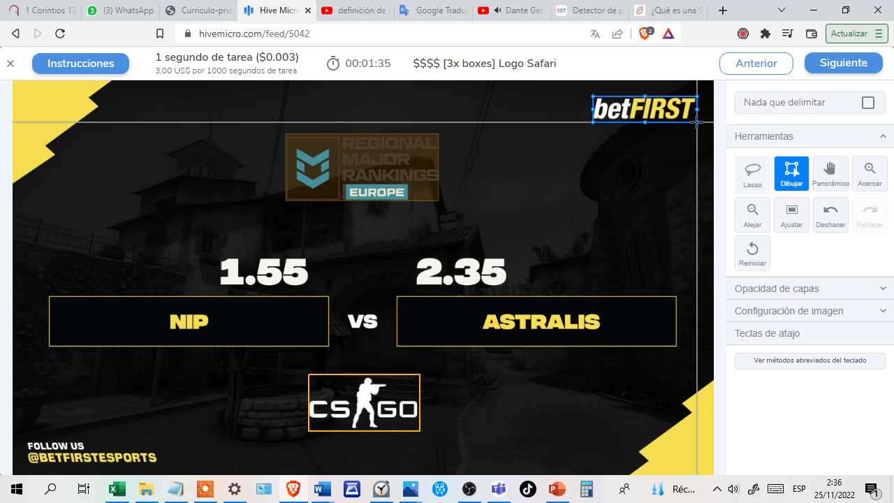
{"action": "left_click", "coordinate": [845, 68]}
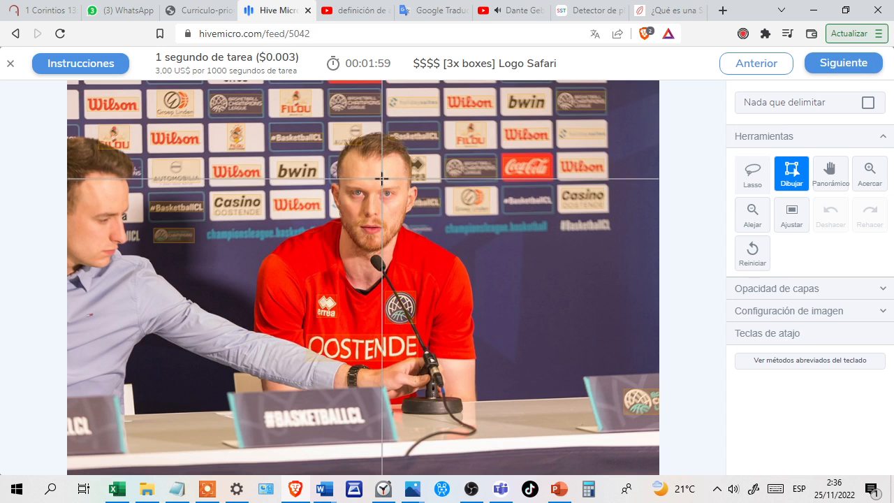
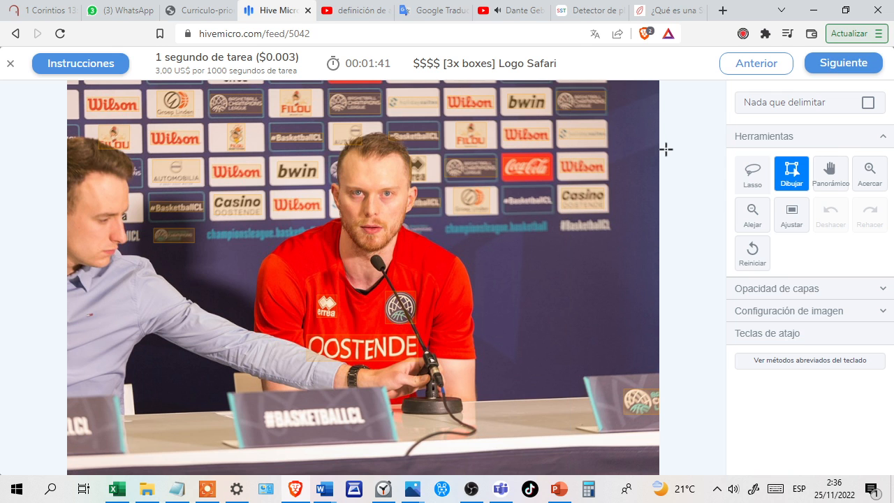
Mark the basketball press conference image as having nothing to box and submit the task.
{"action": "left_click", "coordinate": [868, 102]}
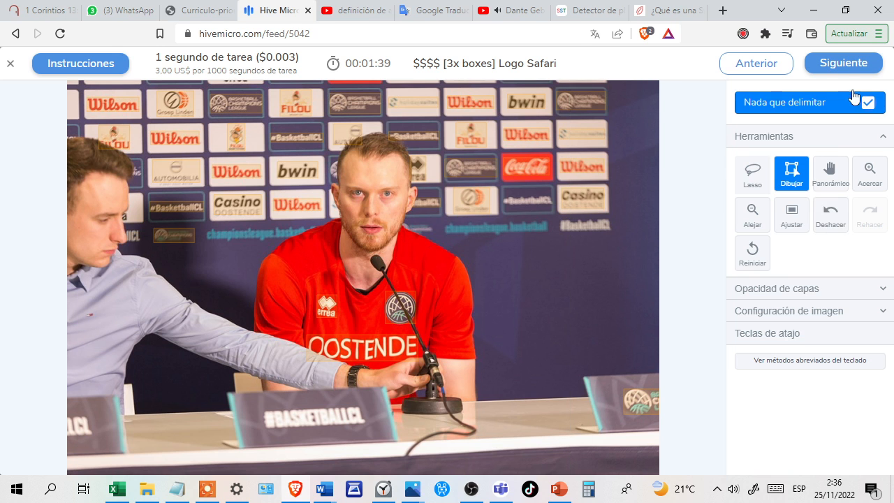
{"action": "left_click", "coordinate": [848, 65]}
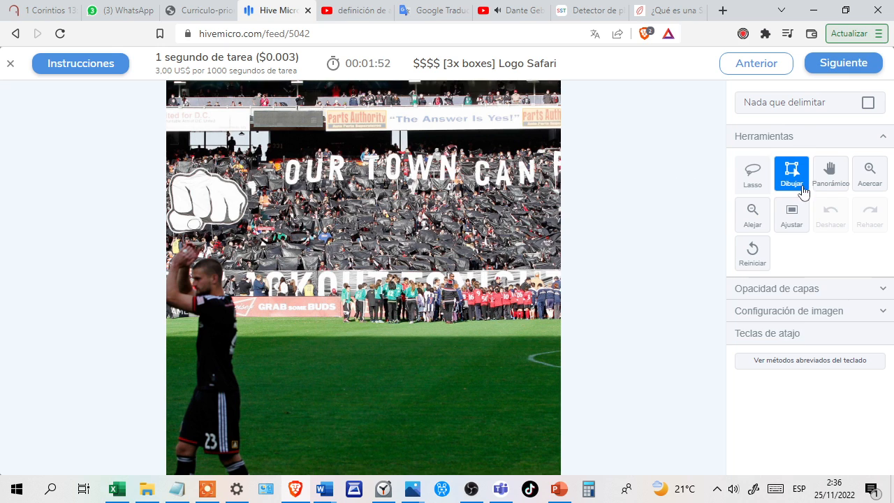
Draw a box around the unlabelled United for D.C. sign on the stadium balcony.
{"action": "left_click", "coordinate": [826, 181]}
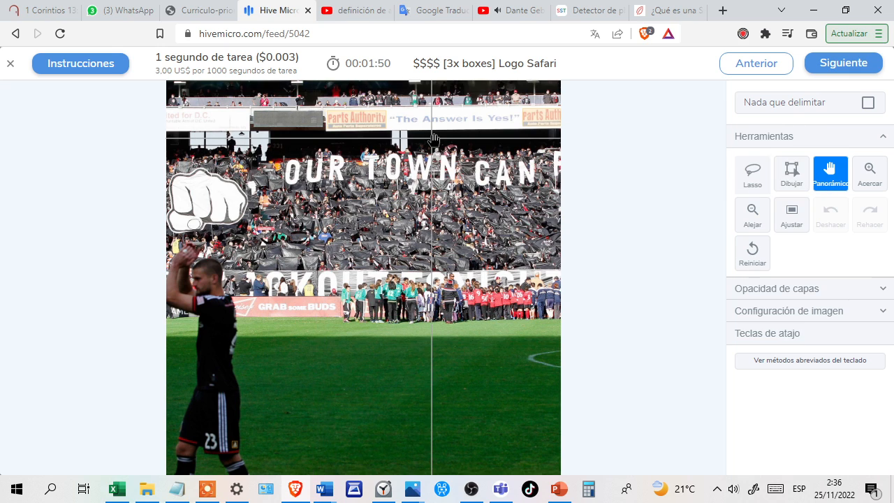
{"action": "scroll", "coordinate": [433, 140], "scroll_direction": "up", "scroll_amount": 4}
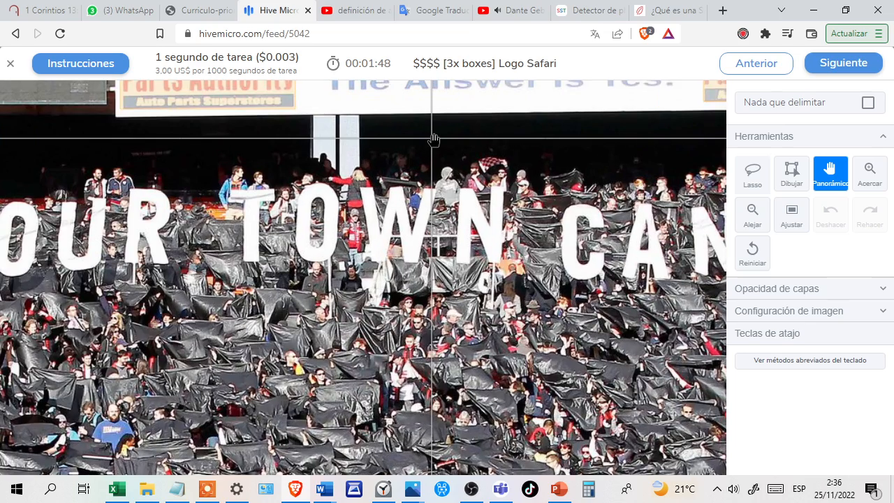
{"action": "left_click_drag", "start_coordinate": [444, 165], "coordinate": [450, 260]}
{"action": "left_click_drag", "start_coordinate": [552, 238], "coordinate": [390, 223]}
{"action": "left_click_drag", "start_coordinate": [275, 213], "coordinate": [503, 232]}
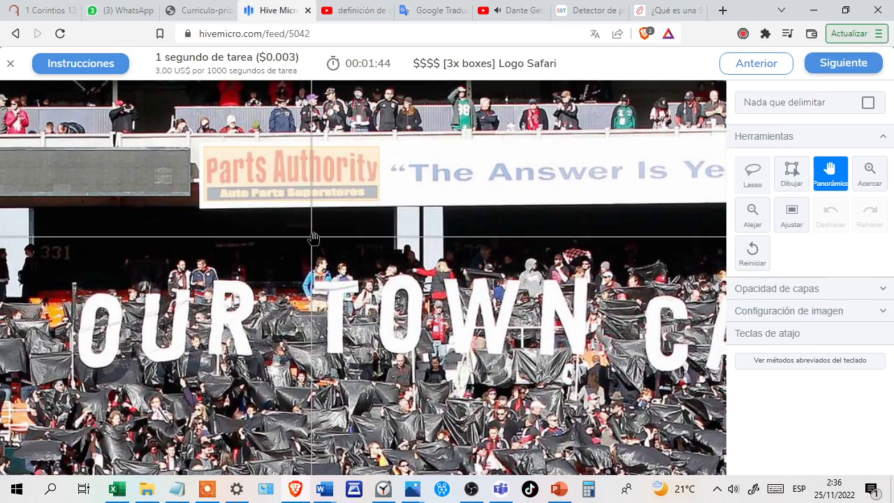
{"action": "left_click_drag", "start_coordinate": [317, 236], "coordinate": [522, 244]}
{"action": "left_click_drag", "start_coordinate": [289, 230], "coordinate": [461, 218]}
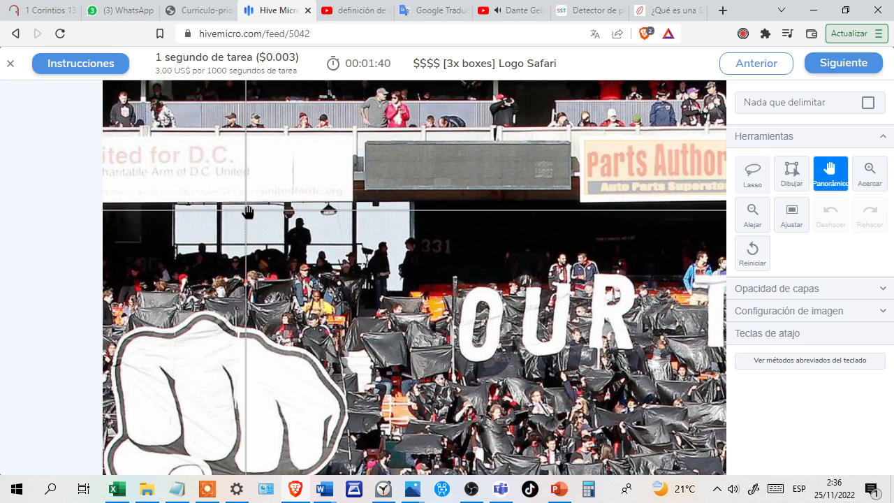
{"action": "left_click_drag", "start_coordinate": [265, 245], "coordinate": [388, 223]}
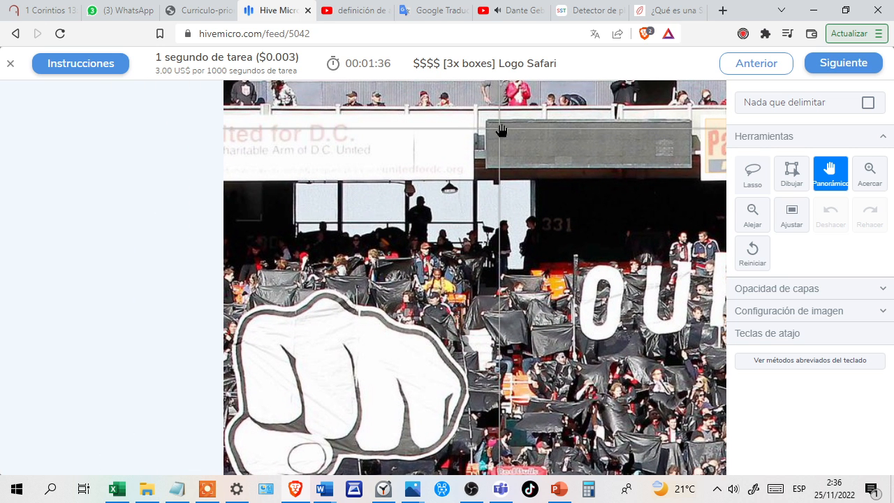
{"action": "left_click_drag", "start_coordinate": [609, 237], "coordinate": [571, 197]}
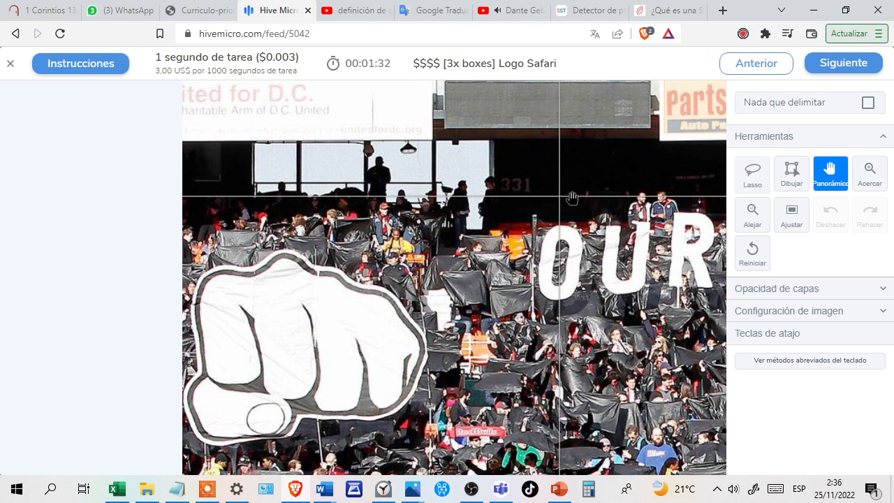
{"action": "left_click_drag", "start_coordinate": [477, 190], "coordinate": [505, 221]}
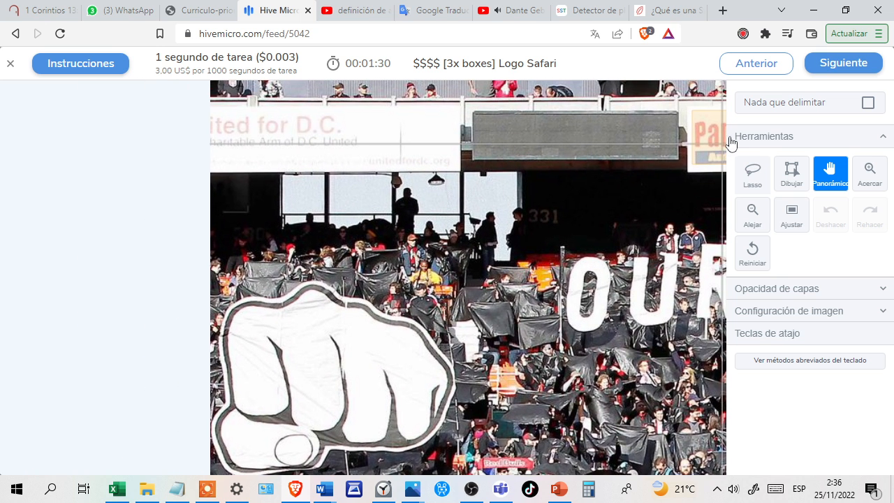
{"action": "left_click", "coordinate": [794, 171]}
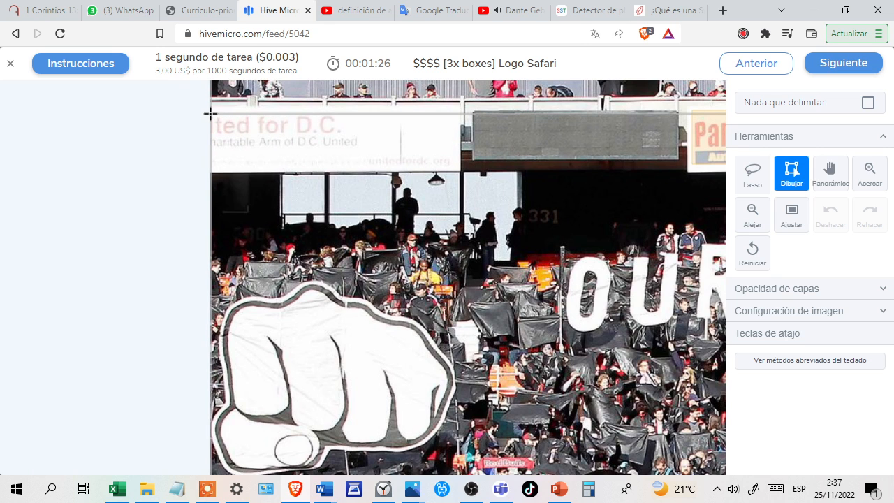
{"action": "left_click_drag", "start_coordinate": [210, 114], "coordinate": [361, 150]}
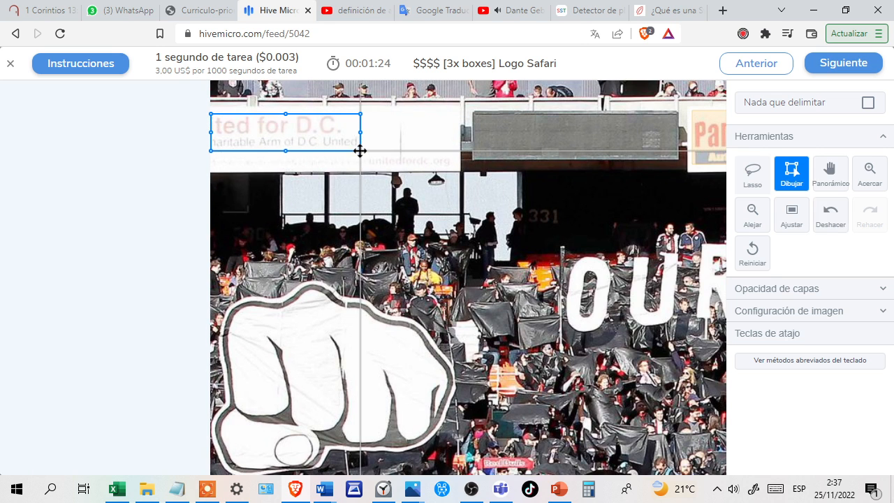
Check the rest of the stadium stand for unlabelled logos and submit the task.
{"action": "left_click", "coordinate": [829, 183]}
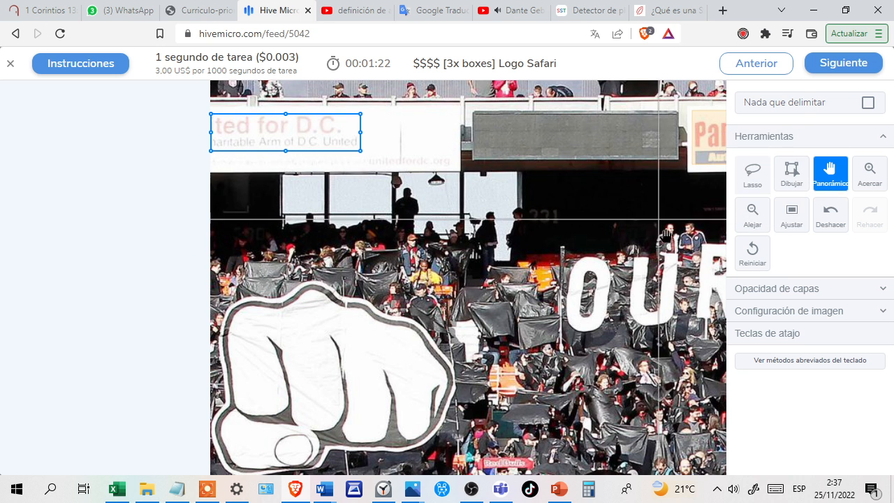
{"action": "left_click_drag", "start_coordinate": [666, 237], "coordinate": [393, 238]}
{"action": "left_click_drag", "start_coordinate": [640, 305], "coordinate": [648, 273]}
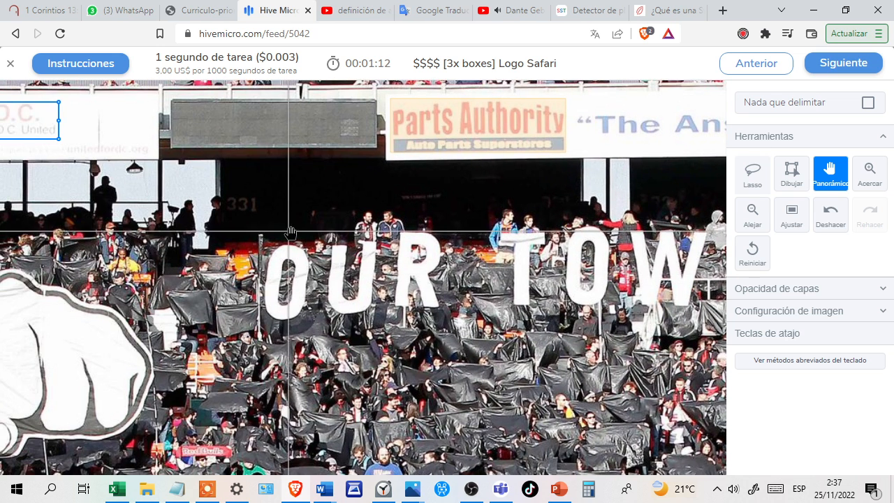
{"action": "left_click_drag", "start_coordinate": [287, 232], "coordinate": [536, 237]}
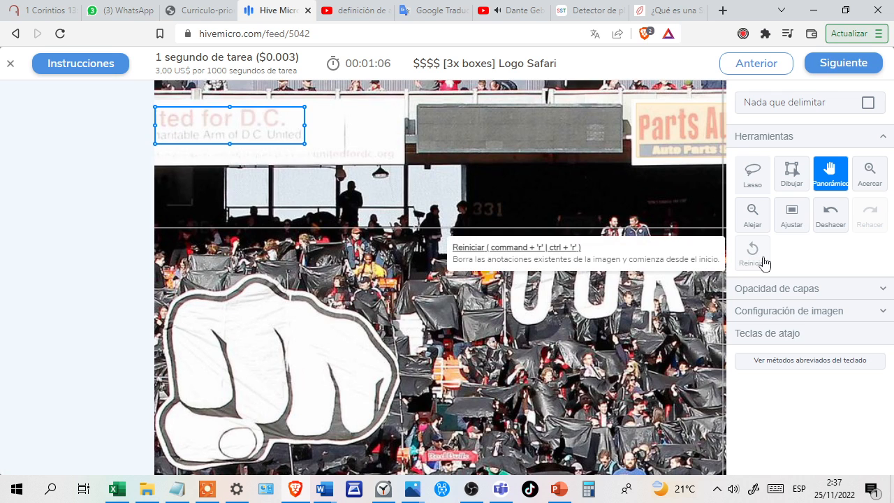
{"action": "left_click", "coordinate": [790, 228]}
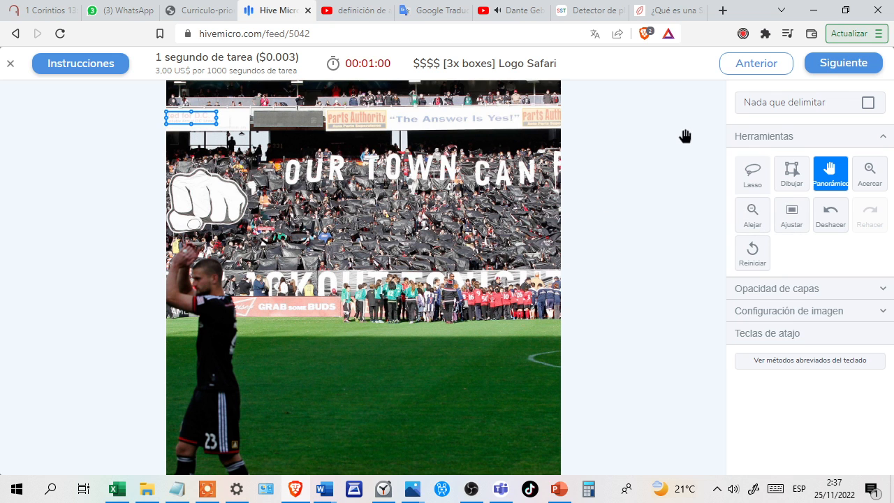
{"action": "left_click", "coordinate": [836, 65]}
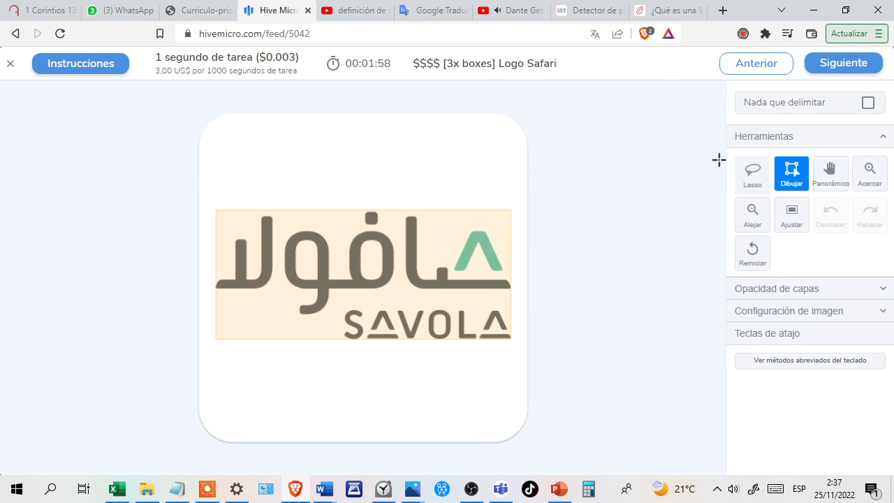
Mark the Savola logo image as having nothing to box and submit the task.
{"action": "left_click", "coordinate": [869, 104]}
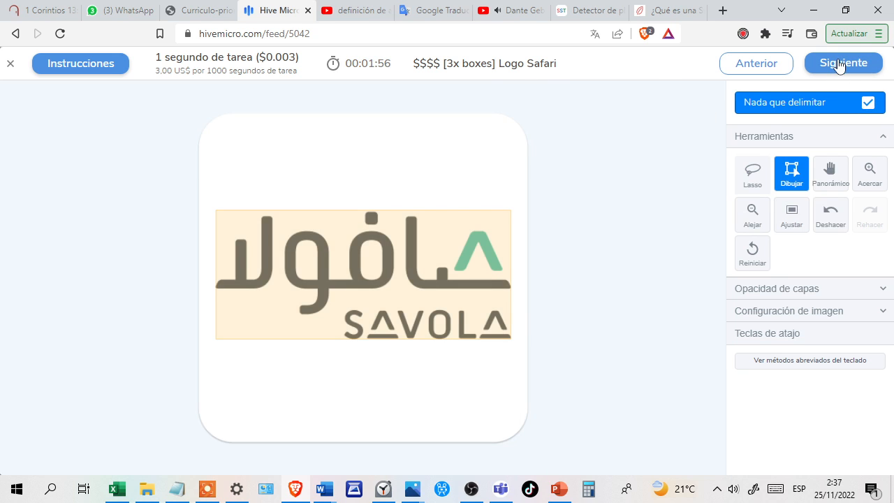
{"action": "left_click", "coordinate": [840, 66]}
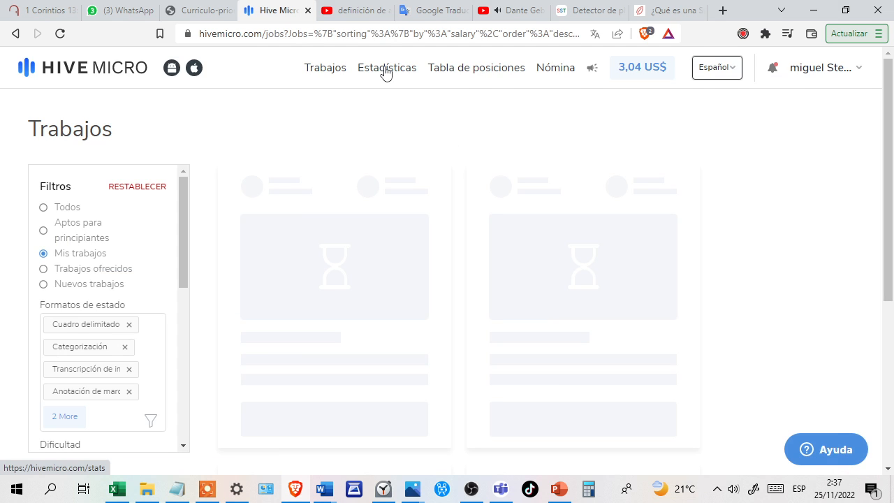
View the job statistics and reload the page to refresh the task totals and earnings.
{"action": "left_click", "coordinate": [385, 72]}
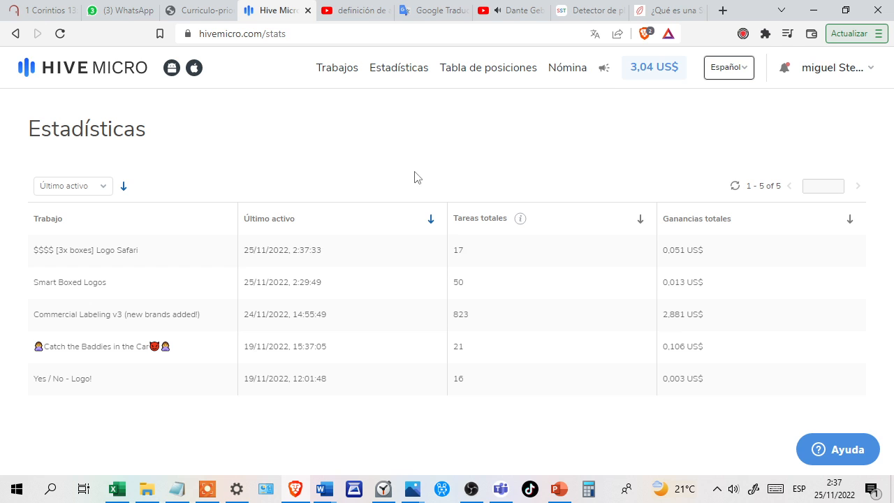
{"action": "left_click", "coordinate": [59, 40]}
Return to the jobs list, show all jobs and examine which ones are available and what they pay.
{"action": "left_click", "coordinate": [331, 75]}
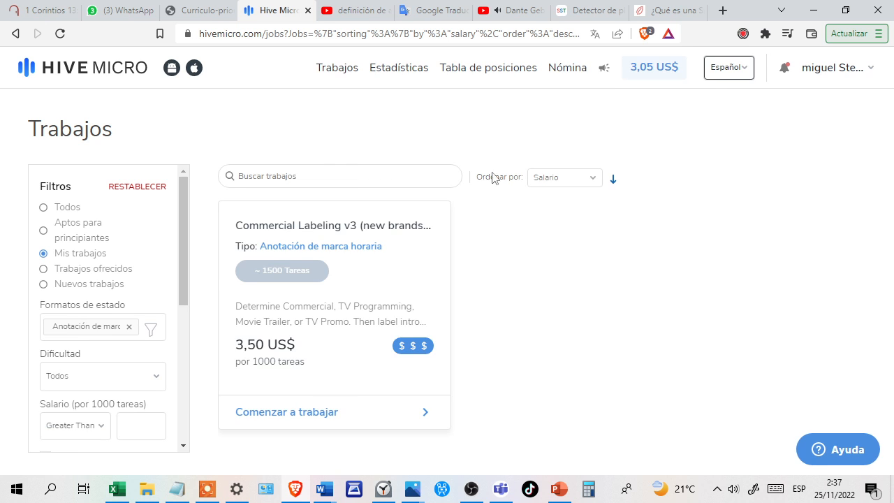
{"action": "left_click", "coordinate": [43, 207]}
{"action": "scroll", "coordinate": [359, 336], "scroll_direction": "down", "scroll_amount": 3}
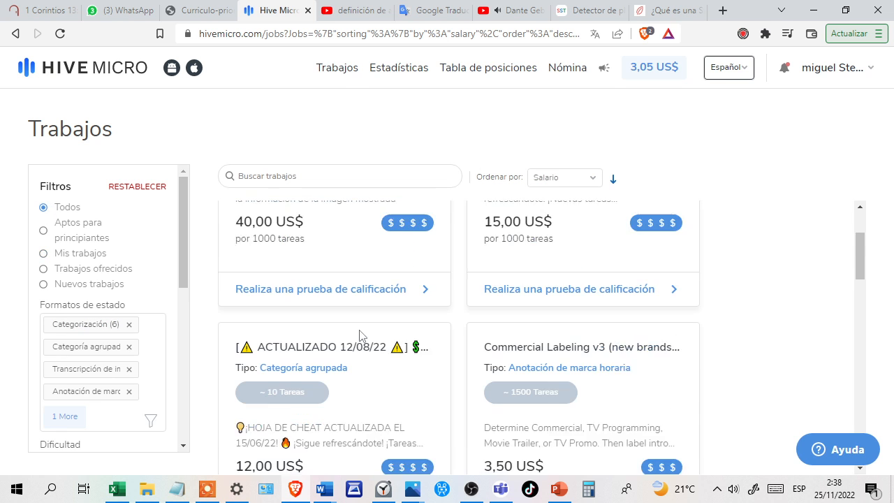
{"action": "scroll", "coordinate": [359, 336], "scroll_direction": "down", "scroll_amount": 3}
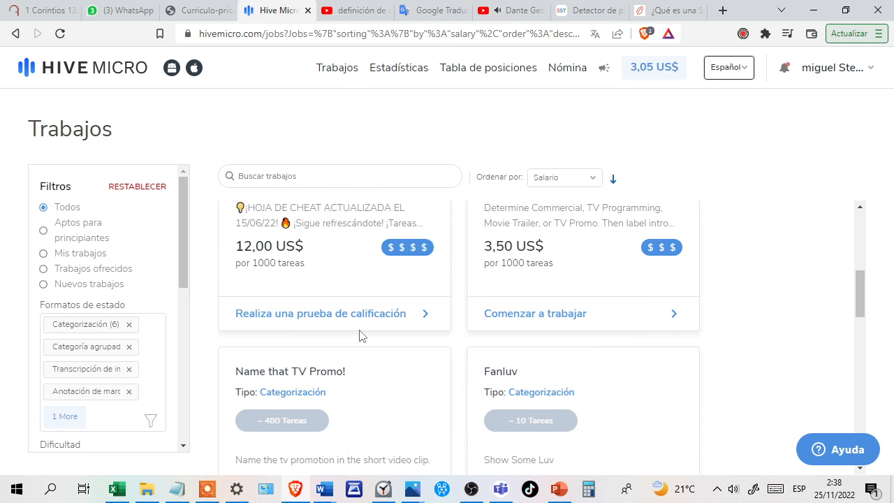
{"action": "scroll", "coordinate": [360, 336], "scroll_direction": "up", "scroll_amount": 2}
{"action": "scroll", "coordinate": [359, 336], "scroll_direction": "down", "scroll_amount": 2}
{"action": "scroll", "coordinate": [359, 336], "scroll_direction": "down", "scroll_amount": 4}
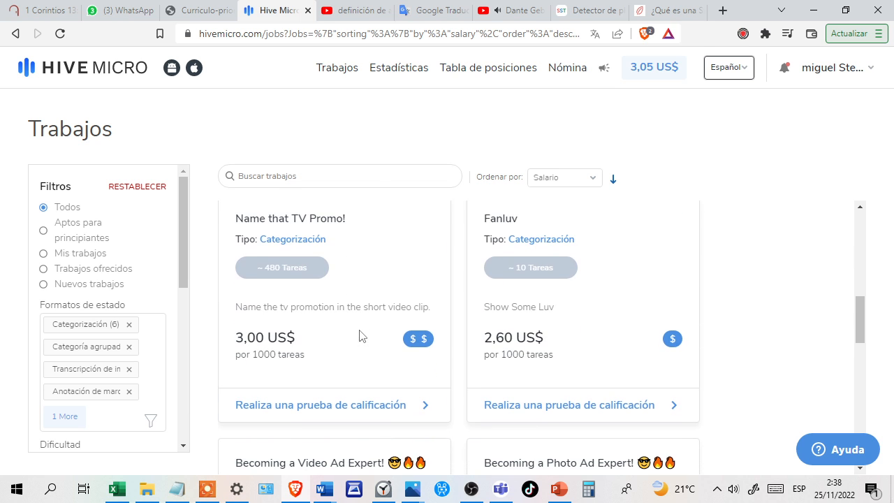
{"action": "scroll", "coordinate": [360, 336], "scroll_direction": "down", "scroll_amount": 3}
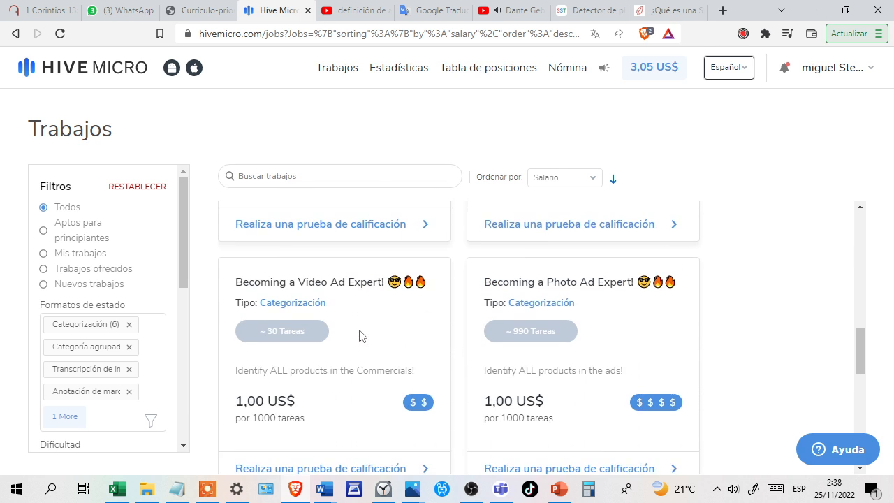
{"action": "scroll", "coordinate": [359, 336], "scroll_direction": "down", "scroll_amount": 1}
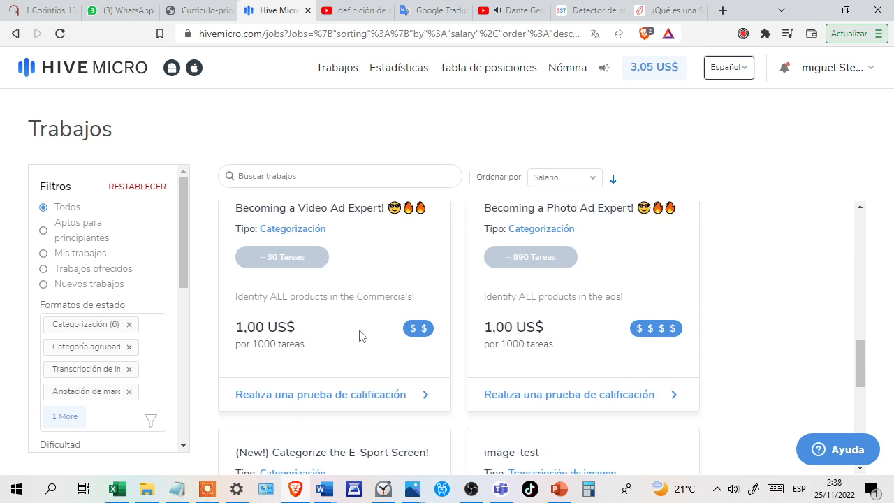
{"action": "scroll", "coordinate": [360, 336], "scroll_direction": "down", "scroll_amount": 5}
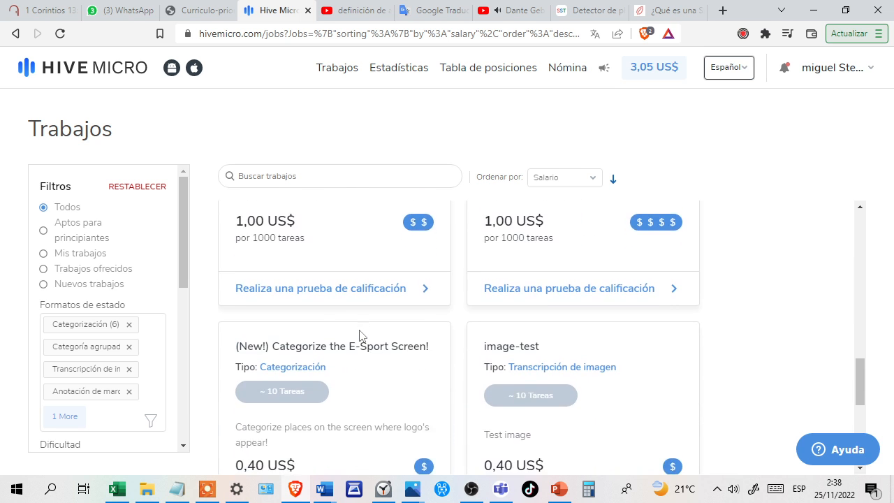
{"action": "scroll", "coordinate": [359, 336], "scroll_direction": "down", "scroll_amount": 1}
{"action": "scroll", "coordinate": [359, 336], "scroll_direction": "down", "scroll_amount": 6}
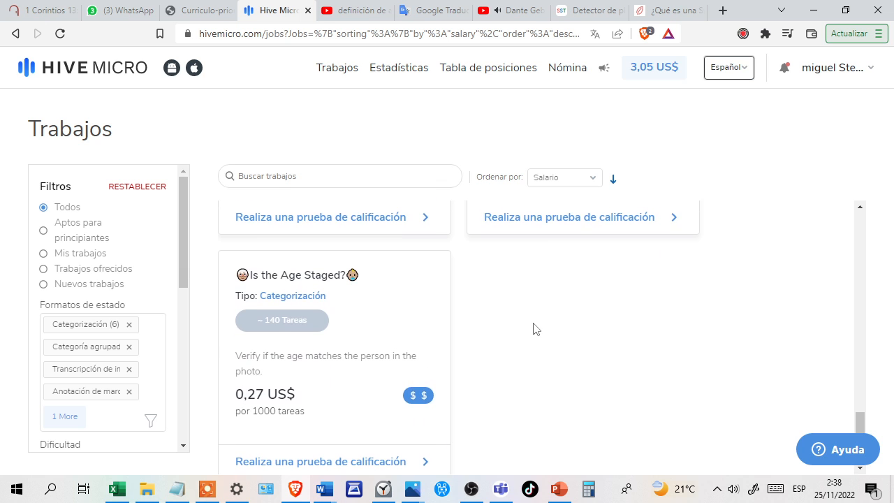
{"action": "scroll", "coordinate": [533, 329], "scroll_direction": "up", "scroll_amount": 8}
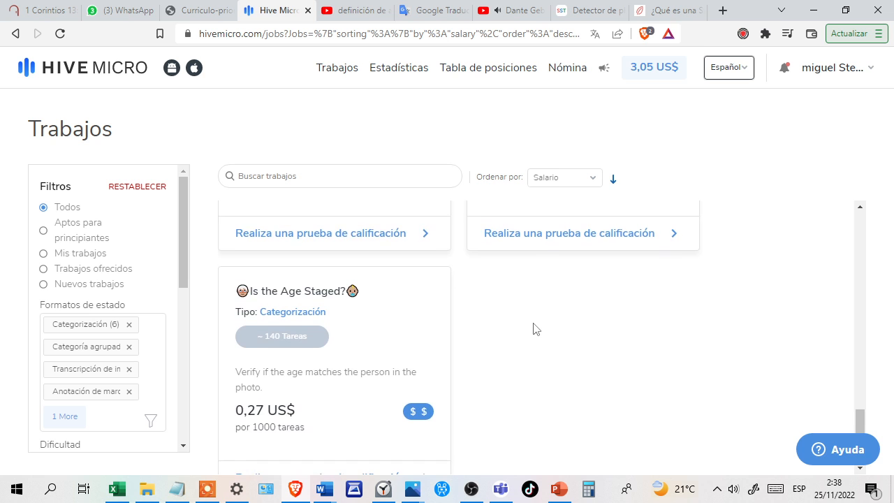
{"action": "scroll", "coordinate": [533, 329], "scroll_direction": "up", "scroll_amount": 5}
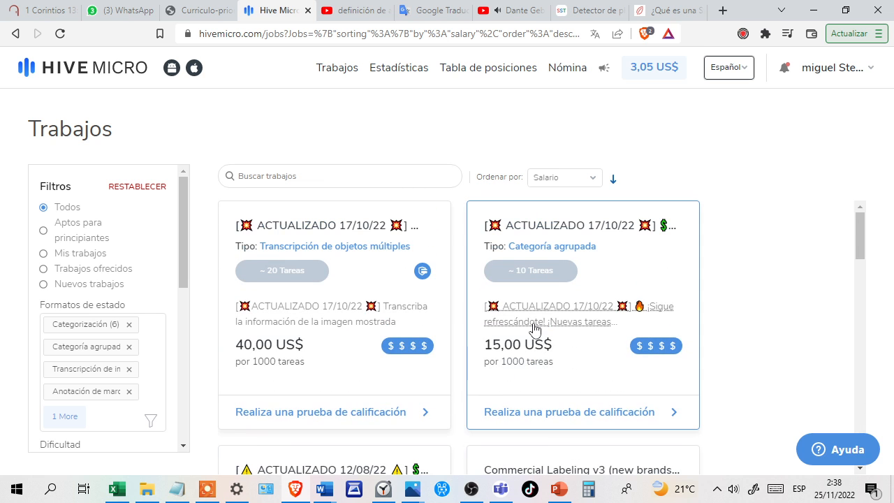
Log out of the current account and go to the login form.
{"action": "left_click", "coordinate": [829, 77]}
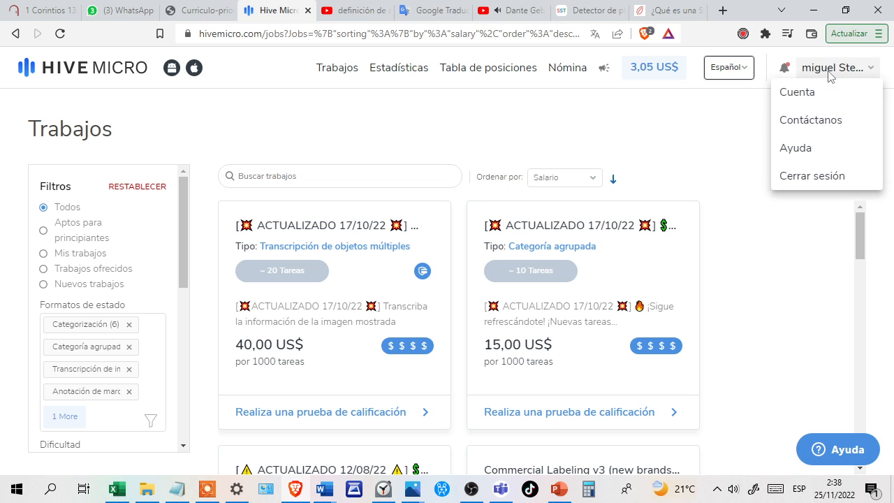
{"action": "left_click", "coordinate": [808, 183]}
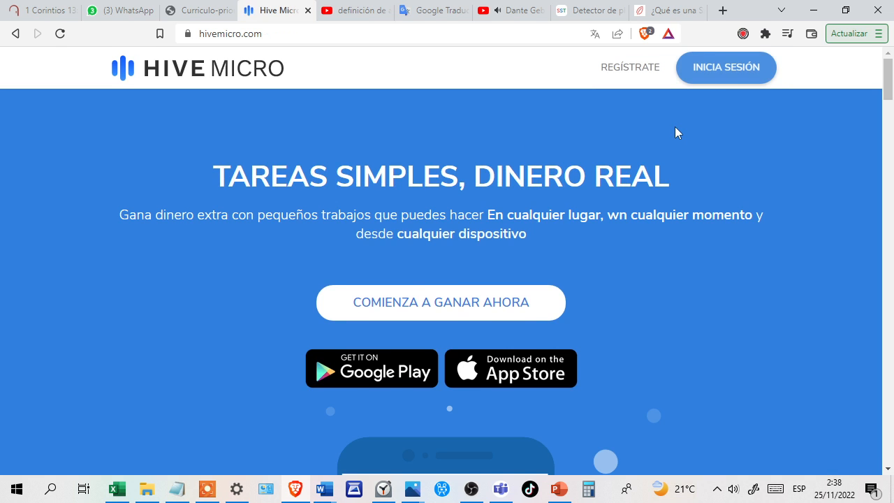
{"action": "left_click", "coordinate": [731, 75]}
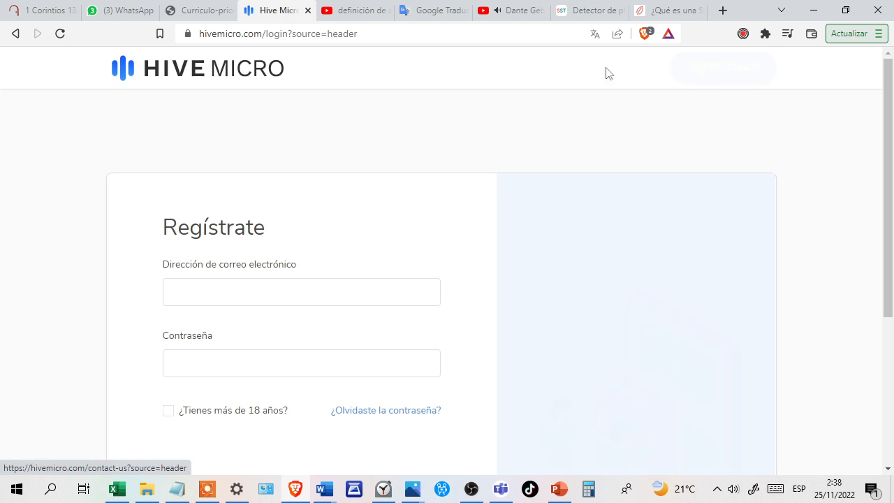
Log in with the saved e-mail and password ending the age and reCAPTCHA checks, and skip the email verification.
{"action": "left_click", "coordinate": [214, 297]}
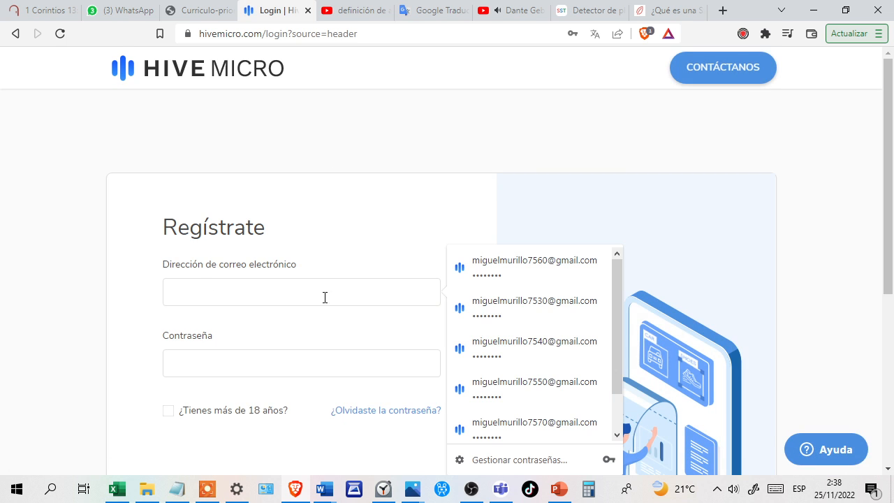
{"action": "left_click", "coordinate": [538, 341]}
{"action": "scroll", "coordinate": [239, 261], "scroll_direction": "down", "scroll_amount": 2}
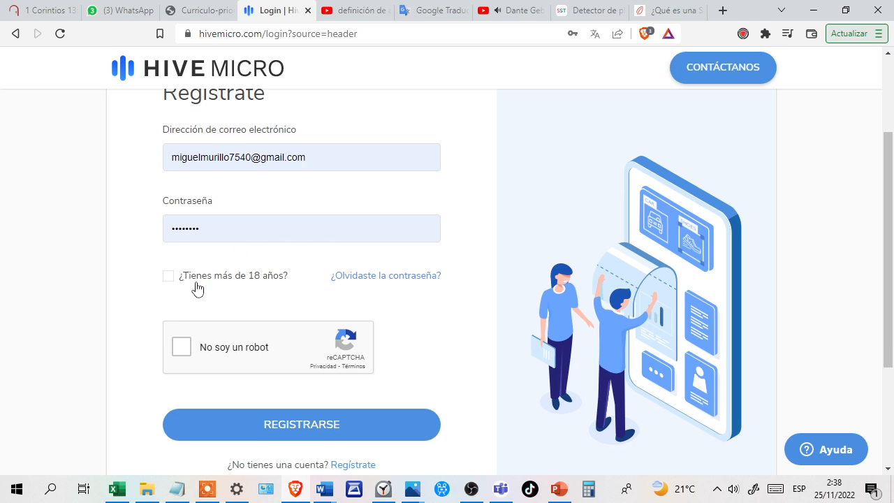
{"action": "left_click", "coordinate": [169, 276]}
{"action": "left_click", "coordinate": [179, 347]}
{"action": "left_click", "coordinate": [265, 424]}
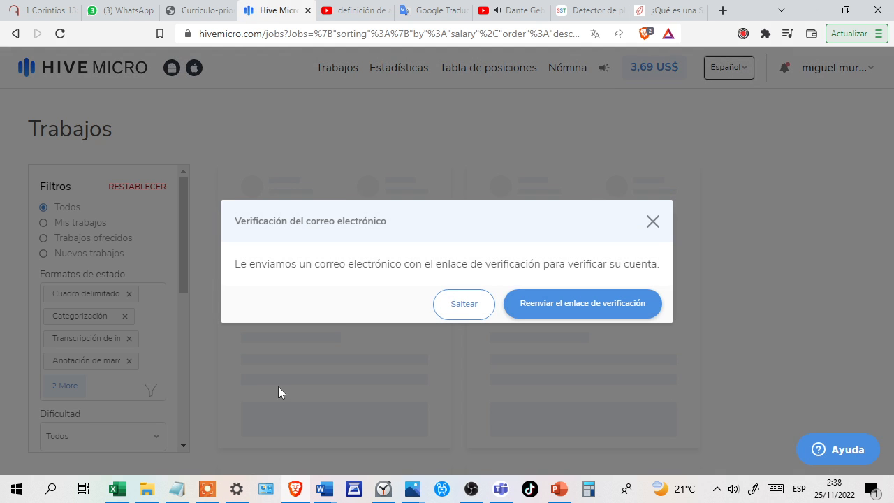
{"action": "left_click", "coordinate": [465, 315]}
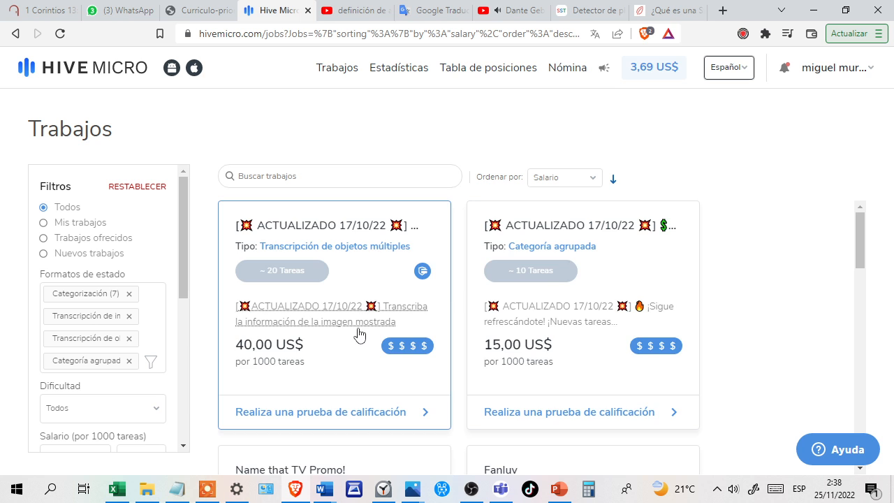
Examine the full jobs list for this account, checking which qualification tests are available and what each job pays.
{"action": "scroll", "coordinate": [359, 334], "scroll_direction": "down", "scroll_amount": 3}
{"action": "scroll", "coordinate": [359, 334], "scroll_direction": "down", "scroll_amount": 4}
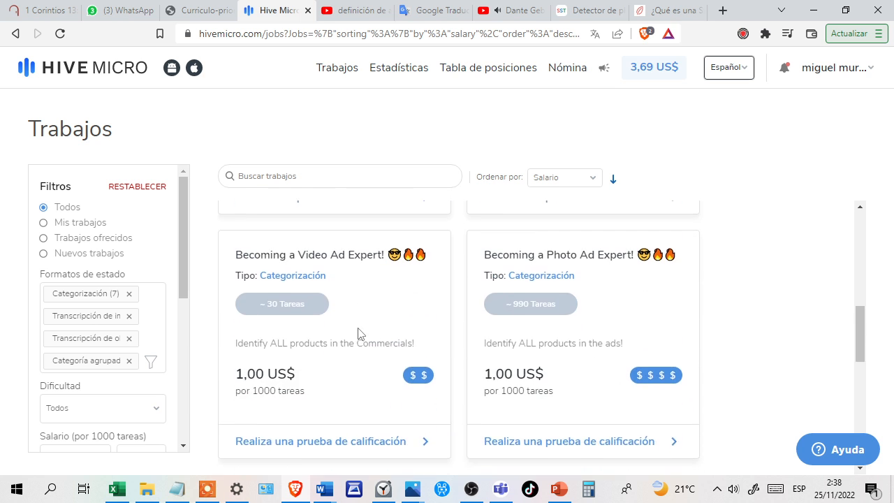
{"action": "scroll", "coordinate": [359, 333], "scroll_direction": "down", "scroll_amount": 3}
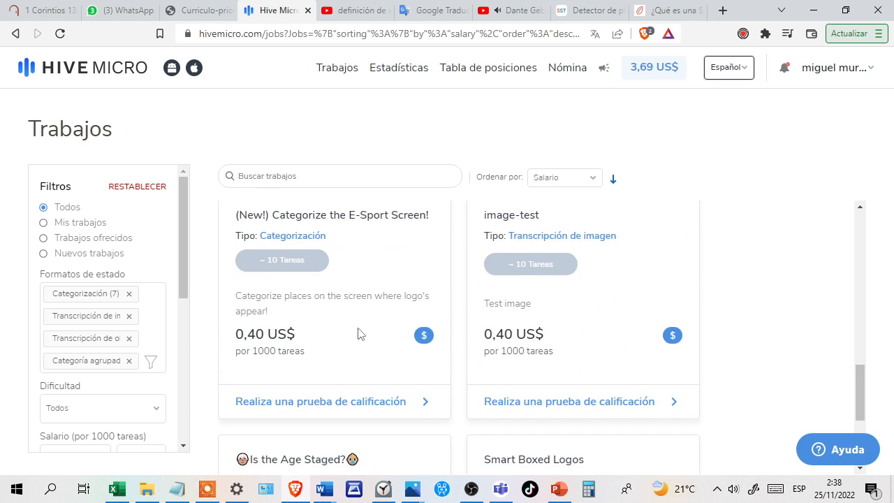
{"action": "scroll", "coordinate": [360, 334], "scroll_direction": "down", "scroll_amount": 3}
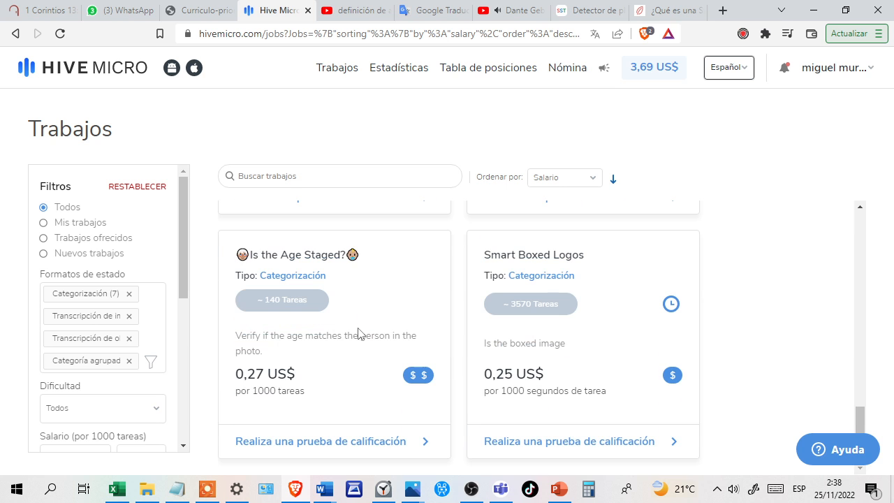
{"action": "scroll", "coordinate": [369, 340], "scroll_direction": "up", "scroll_amount": 5}
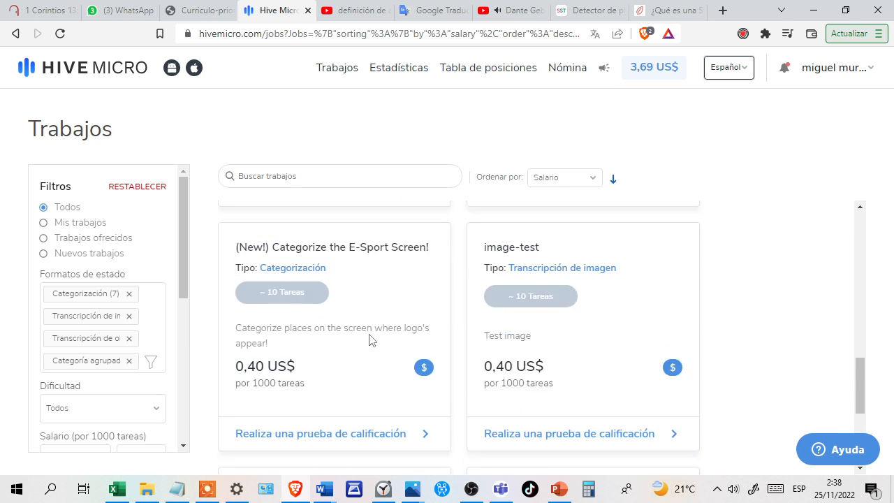
{"action": "scroll", "coordinate": [369, 339], "scroll_direction": "up", "scroll_amount": 10}
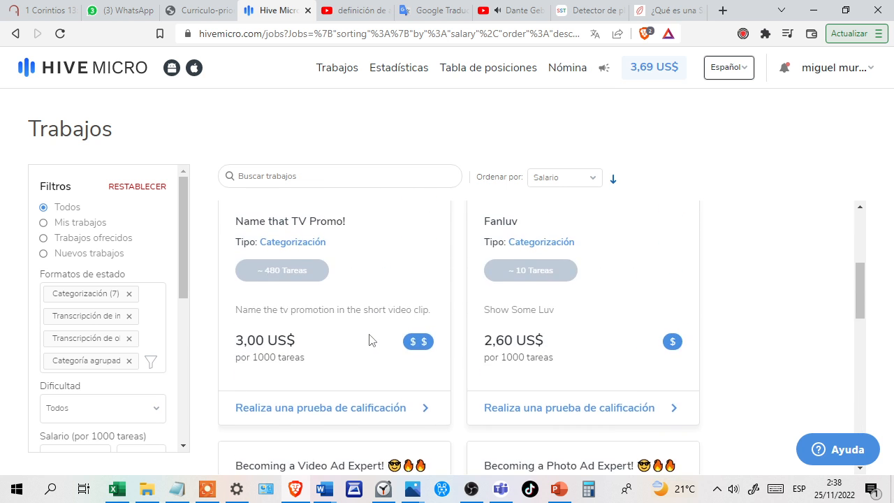
{"action": "scroll", "coordinate": [370, 340], "scroll_direction": "down", "scroll_amount": 1}
{"action": "scroll", "coordinate": [370, 340], "scroll_direction": "up", "scroll_amount": 1}
{"action": "scroll", "coordinate": [371, 340], "scroll_direction": "down", "scroll_amount": 2}
{"action": "scroll", "coordinate": [371, 340], "scroll_direction": "down", "scroll_amount": 4}
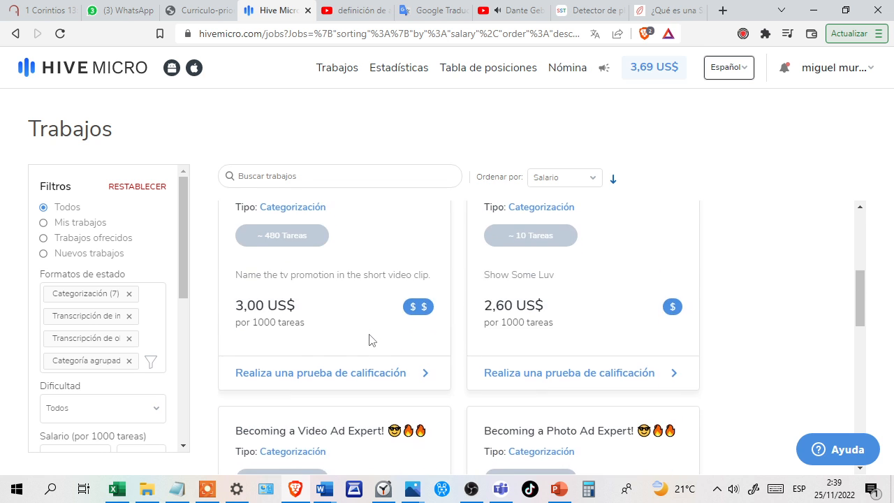
{"action": "scroll", "coordinate": [370, 340], "scroll_direction": "down", "scroll_amount": 4}
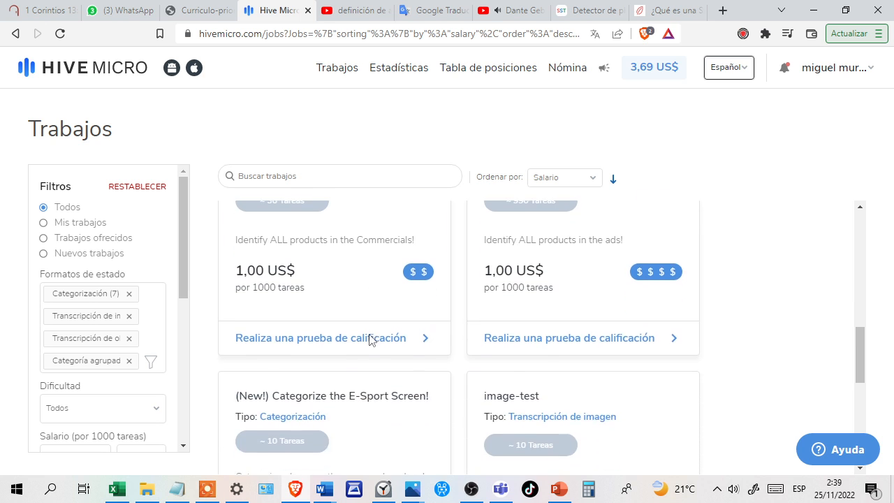
{"action": "scroll", "coordinate": [370, 340], "scroll_direction": "down", "scroll_amount": 1}
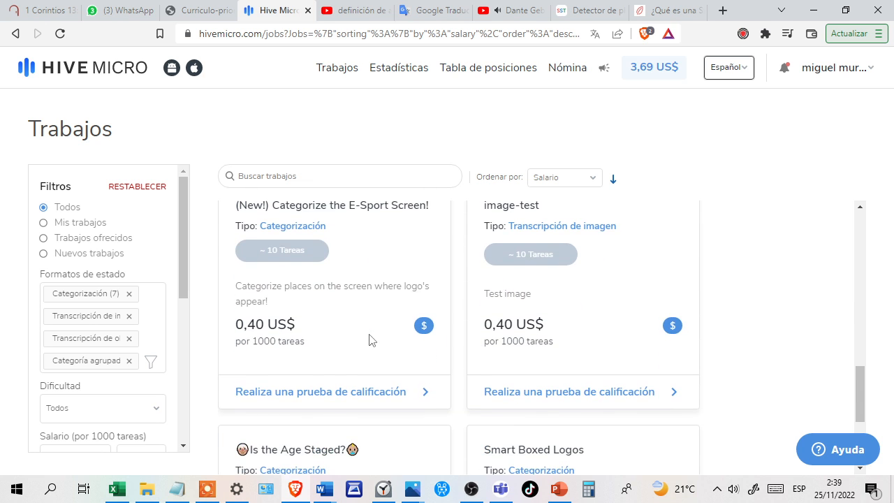
{"action": "scroll", "coordinate": [369, 339], "scroll_direction": "down", "scroll_amount": 3}
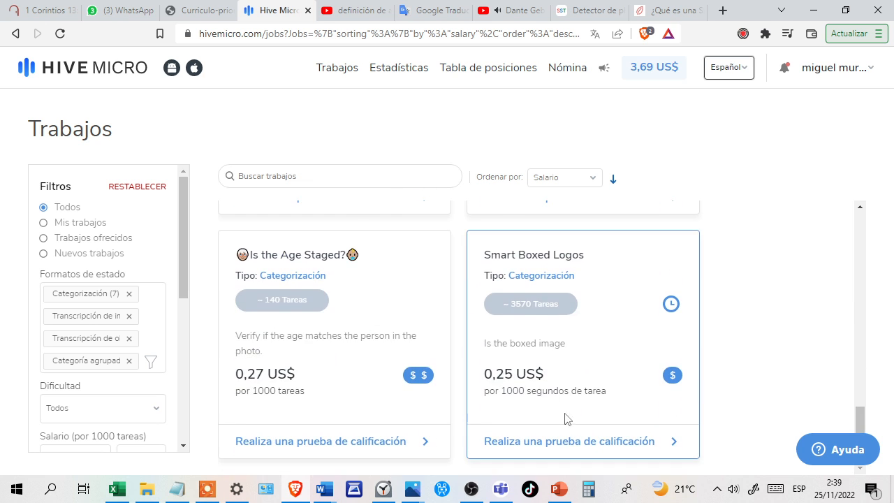
Start the Smart Boxed Logos qualification test and continue past its instructions to the first section.
{"action": "left_click", "coordinate": [569, 441]}
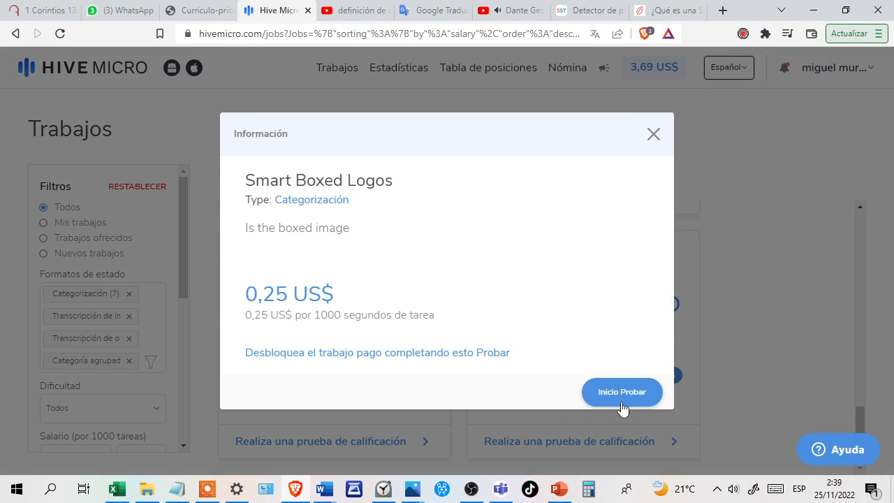
{"action": "left_click", "coordinate": [622, 405]}
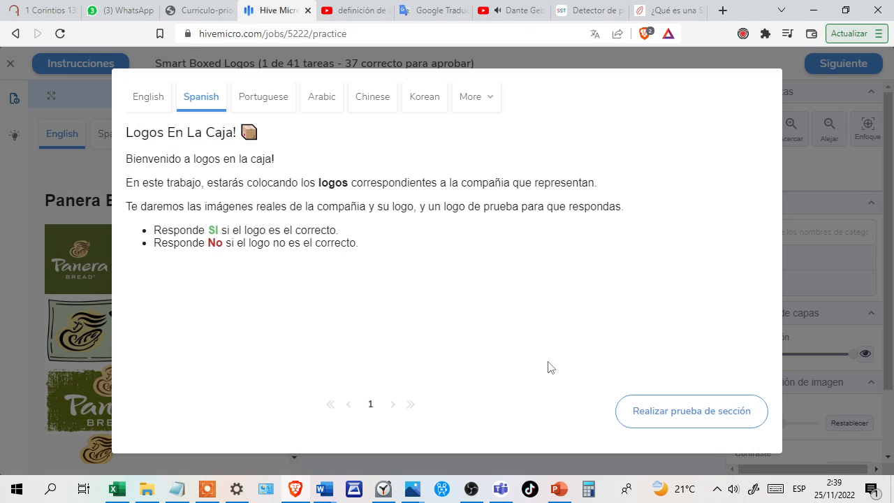
{"action": "left_click", "coordinate": [698, 413]}
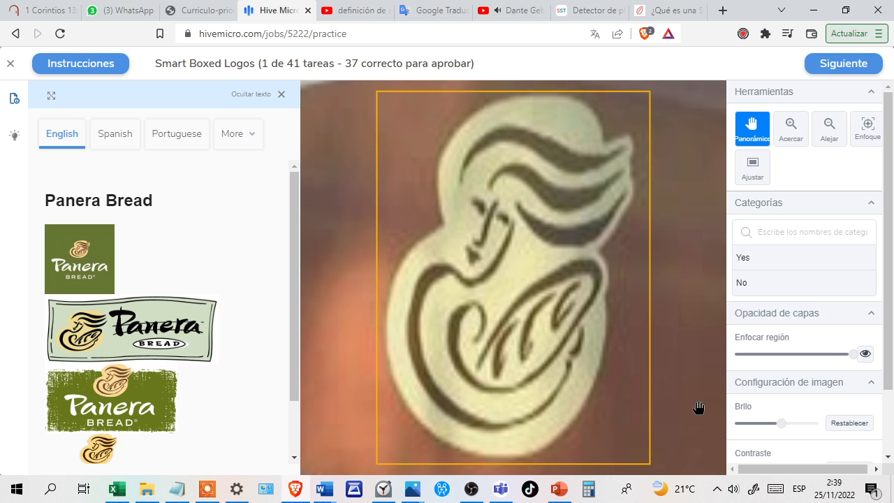
Answer Yes for the boxed Panera Bread emblem in the first test task and confirm the answer.
{"action": "left_click", "coordinate": [753, 267]}
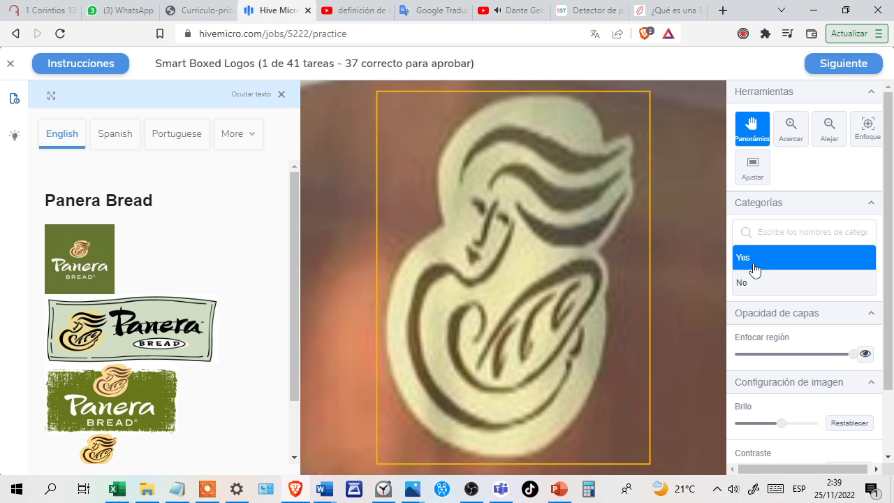
{"action": "left_click", "coordinate": [829, 76]}
{"action": "left_click", "coordinate": [831, 72]}
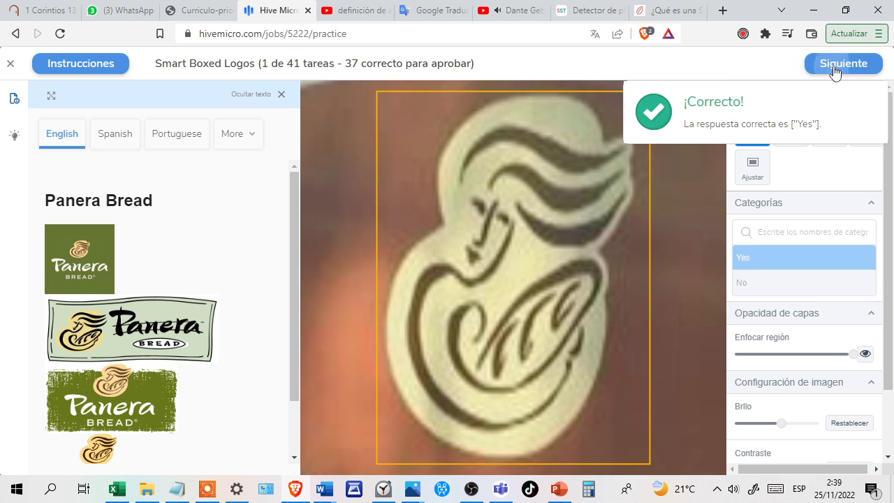
{"action": "left_click", "coordinate": [833, 69]}
Categorize the boxed Papa John's Pizza logo as Yes and confirm the answer.
{"action": "left_click", "coordinate": [797, 260]}
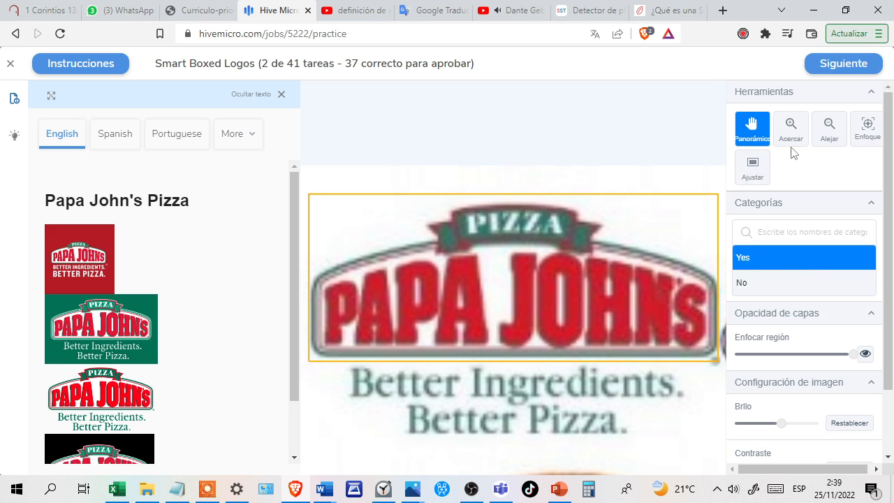
{"action": "left_click", "coordinate": [825, 77]}
{"action": "left_click", "coordinate": [826, 75]}
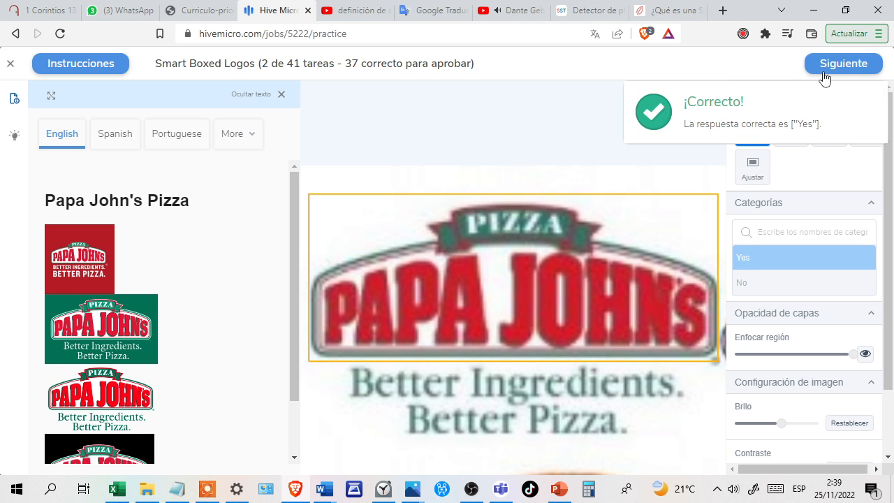
{"action": "left_click", "coordinate": [825, 77]}
Answer No for the boxed Cech Bros sign compared with the Volvo logo and confirm it.
{"action": "left_click", "coordinate": [803, 282]}
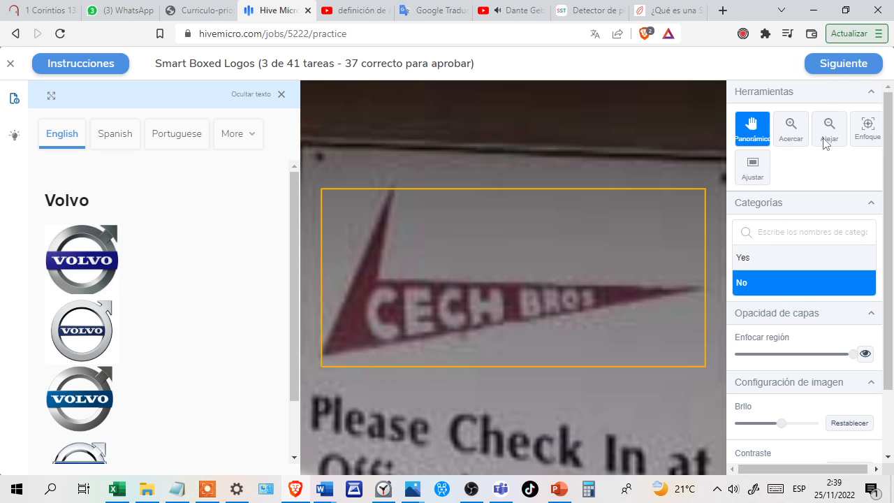
{"action": "left_click", "coordinate": [834, 73]}
{"action": "left_click", "coordinate": [835, 74]}
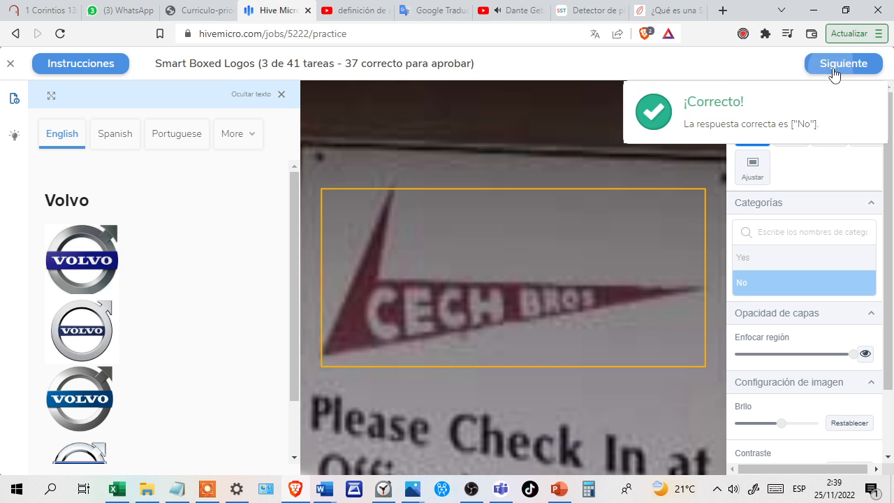
{"action": "left_click", "coordinate": [834, 73]}
Categorize the boxed Baskin-Robbins logo as Yes and confirm the answer.
{"action": "left_click", "coordinate": [781, 260]}
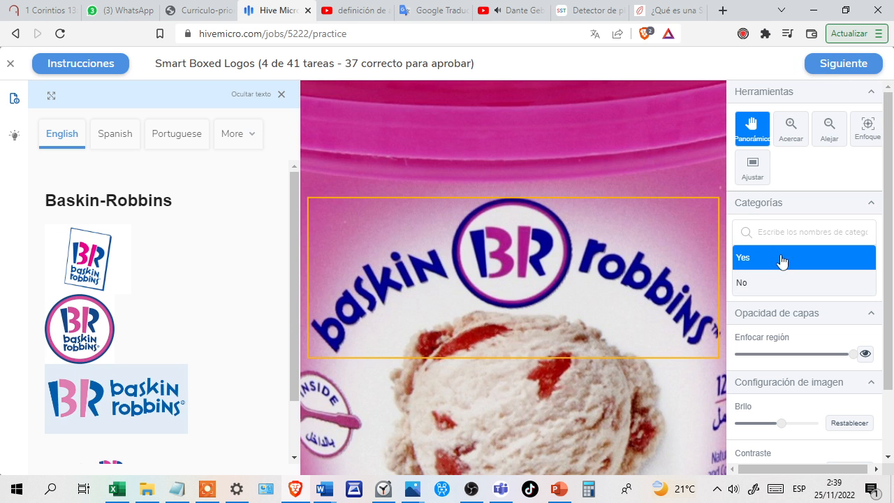
{"action": "left_click", "coordinate": [828, 73]}
{"action": "left_click", "coordinate": [832, 72]}
{"action": "left_click", "coordinate": [832, 72]}
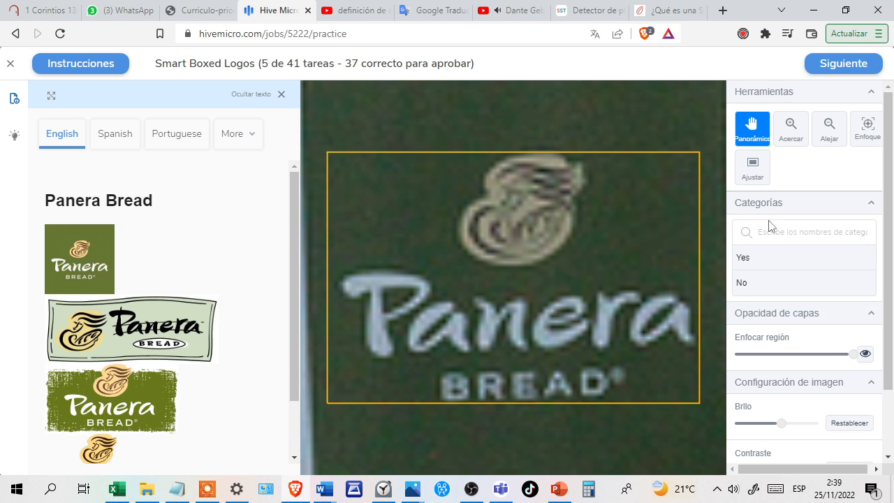
Answer Yes for the full Panera Bread logo with lettering in the fifth test task and confirm it.
{"action": "left_click", "coordinate": [788, 260]}
{"action": "left_click", "coordinate": [839, 68]}
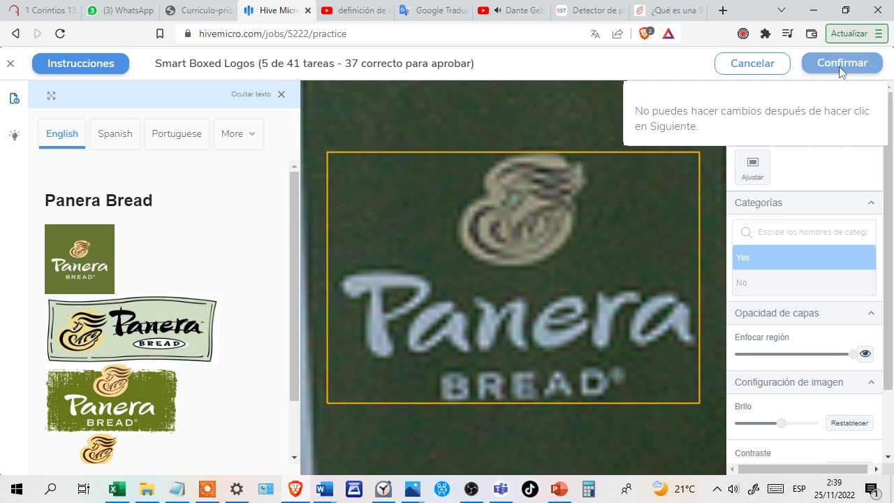
{"action": "left_click", "coordinate": [840, 70]}
{"action": "left_click", "coordinate": [840, 72]}
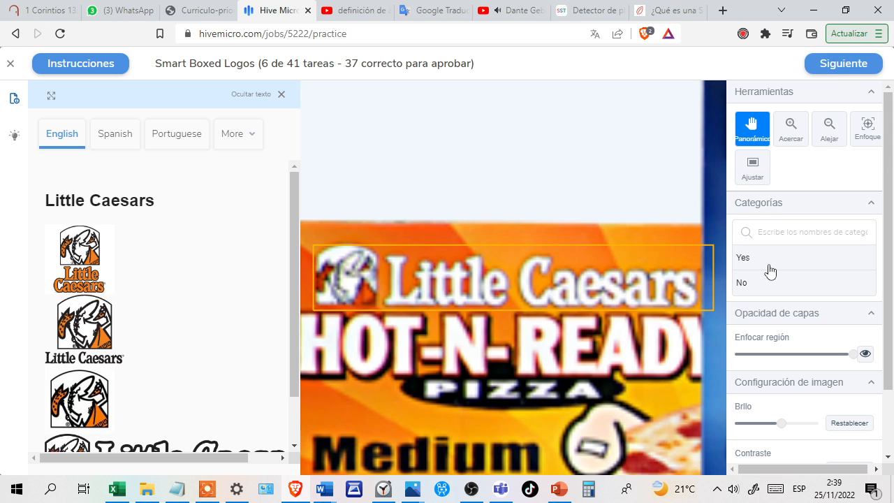
Categorize the boxed Little Caesars logo as Yes and confirm the answer.
{"action": "left_click", "coordinate": [770, 266]}
{"action": "left_click", "coordinate": [841, 70]}
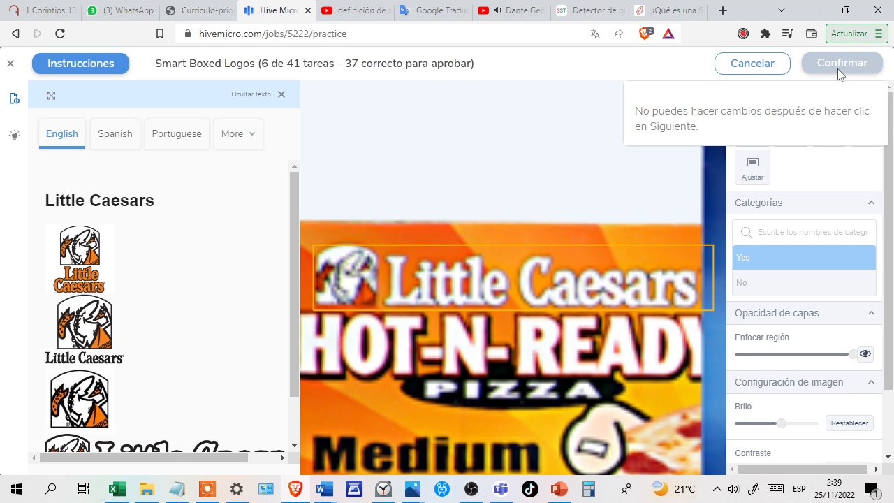
{"action": "left_click", "coordinate": [841, 70]}
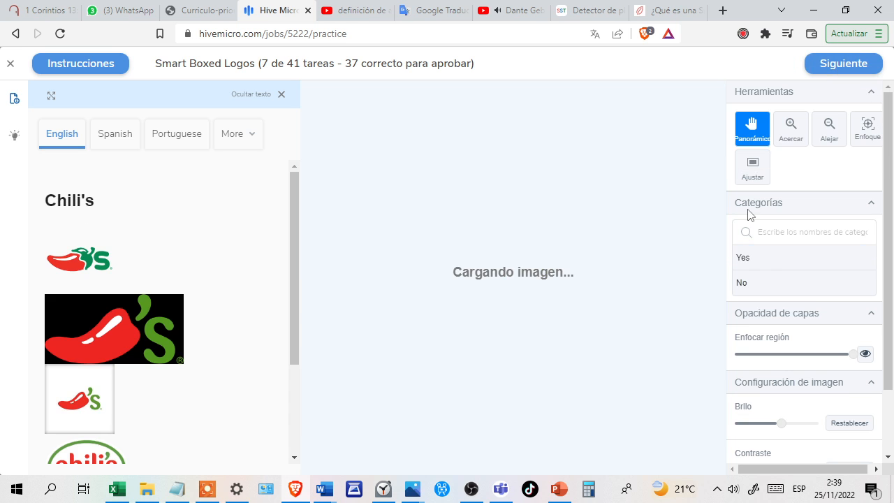
Answer No for the boxed Macy's logo compared with the Chili's logo and confirm it.
{"action": "left_click", "coordinate": [811, 280]}
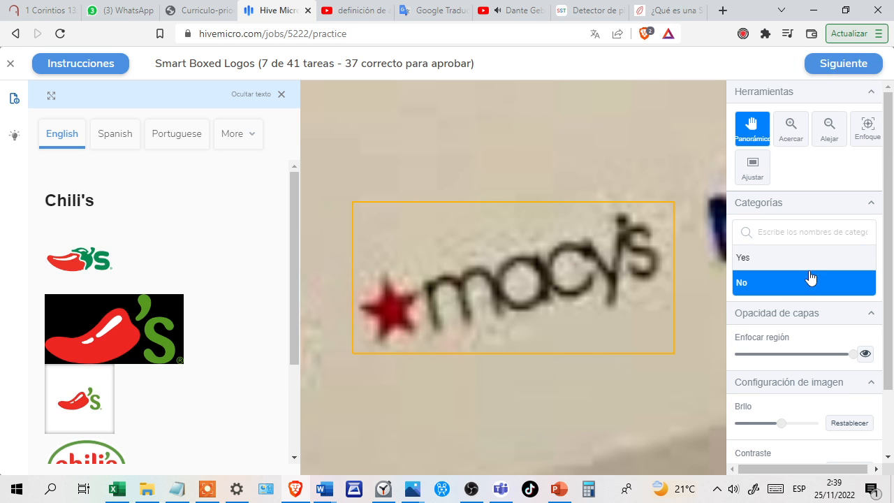
{"action": "left_click", "coordinate": [837, 67]}
{"action": "left_click", "coordinate": [837, 65]}
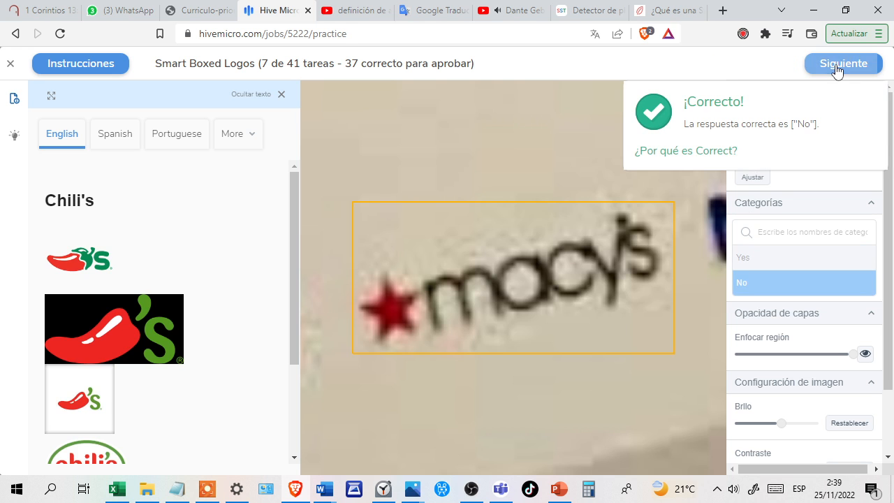
{"action": "left_click", "coordinate": [838, 66]}
Categorize the boxed Chick-fil-A logo as Yes and confirm the answer.
{"action": "left_click", "coordinate": [778, 261]}
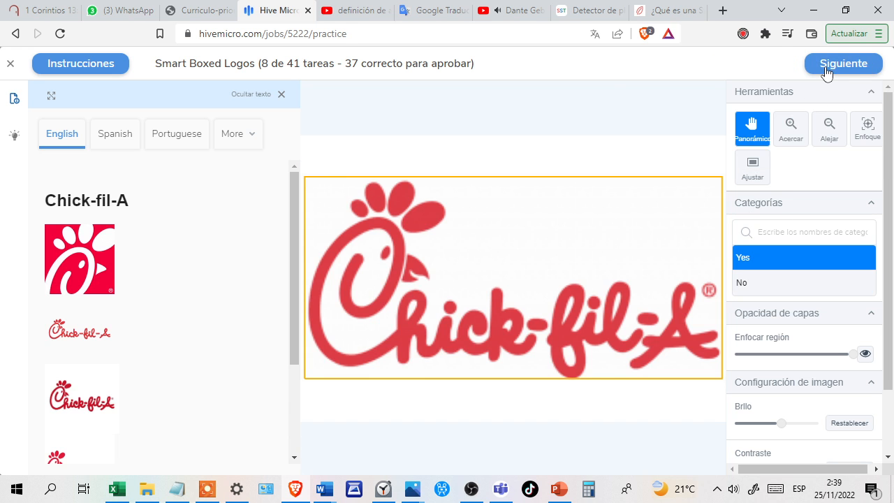
{"action": "left_click", "coordinate": [828, 69]}
{"action": "left_click", "coordinate": [832, 70]}
{"action": "left_click", "coordinate": [834, 70]}
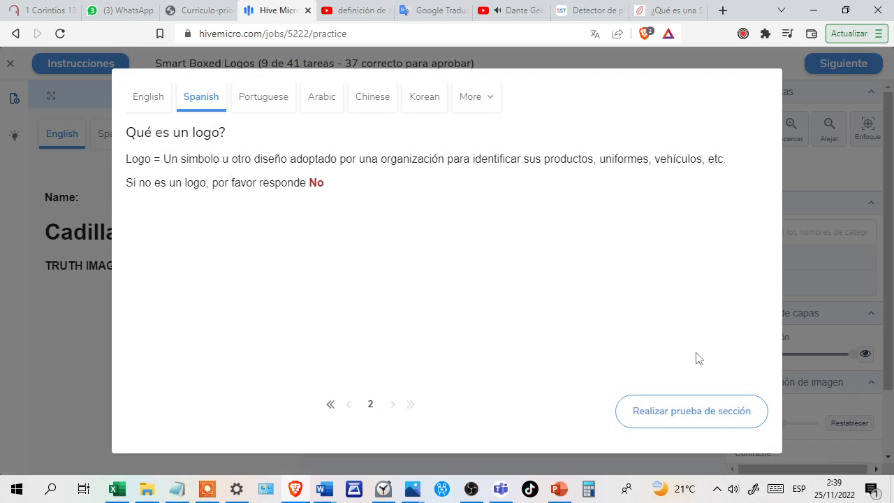
Start the second test section, answer No for the boxed cat compared with the Cadillac logo and confirm it.
{"action": "left_click", "coordinate": [713, 405]}
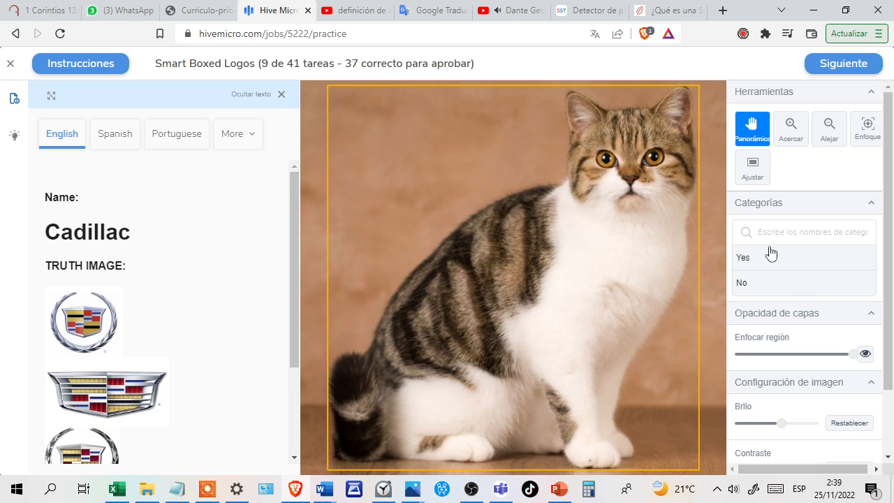
{"action": "left_click", "coordinate": [805, 283]}
{"action": "left_click", "coordinate": [840, 70]}
{"action": "left_click", "coordinate": [839, 73]}
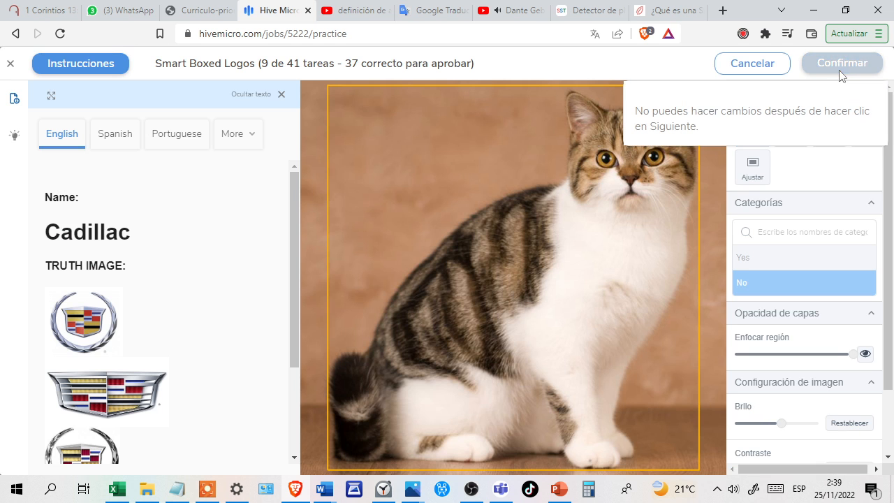
{"action": "left_click", "coordinate": [839, 70]}
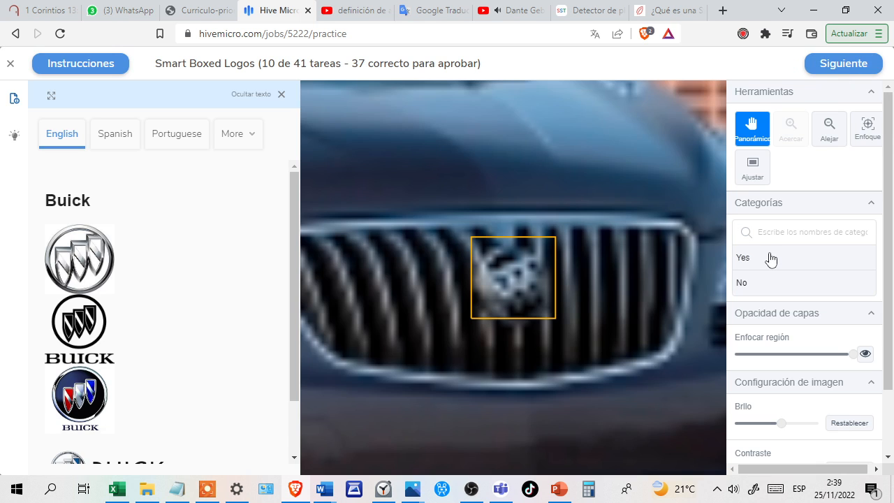
Categorize the boxed emblem on the car grille as Yes for Buick and confirm the answer.
{"action": "left_click", "coordinate": [771, 259]}
{"action": "left_click", "coordinate": [831, 71]}
{"action": "left_click", "coordinate": [844, 68]}
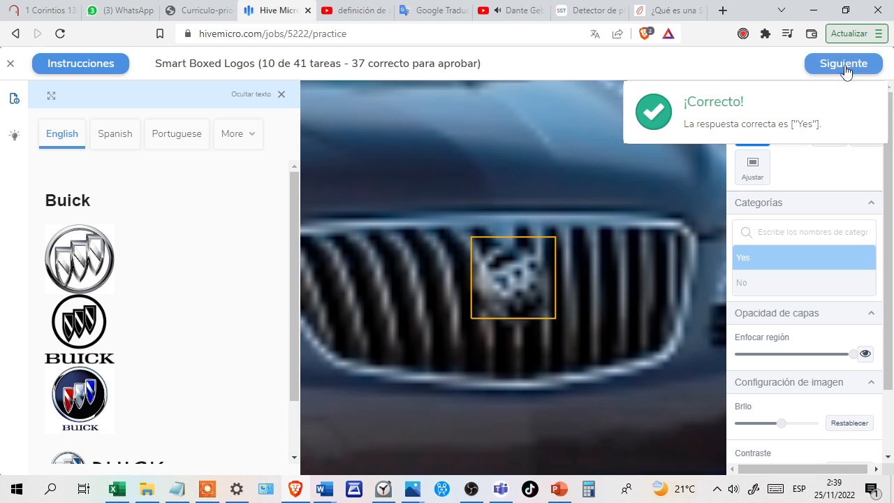
{"action": "left_click", "coordinate": [844, 70]}
Categorize the boxed Cadillac crest as Yes and confirm the answer.
{"action": "left_click", "coordinate": [788, 260]}
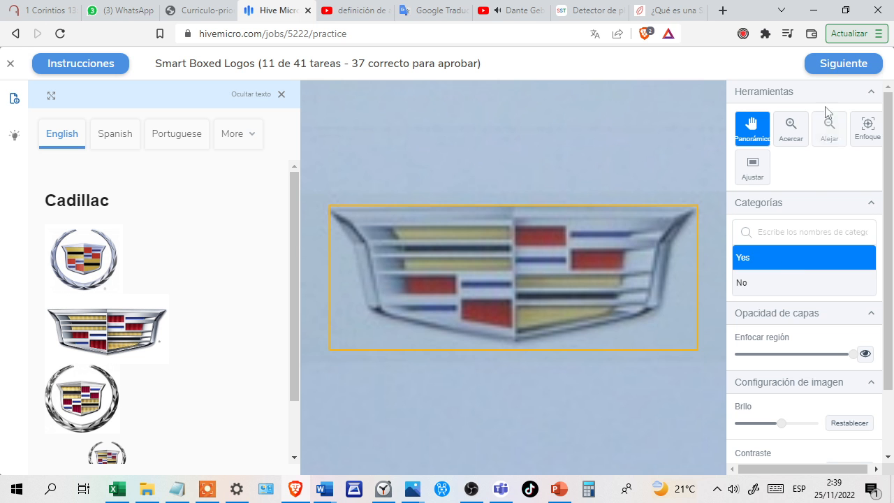
{"action": "left_click", "coordinate": [839, 73]}
{"action": "left_click", "coordinate": [841, 74]}
{"action": "left_click", "coordinate": [836, 72]}
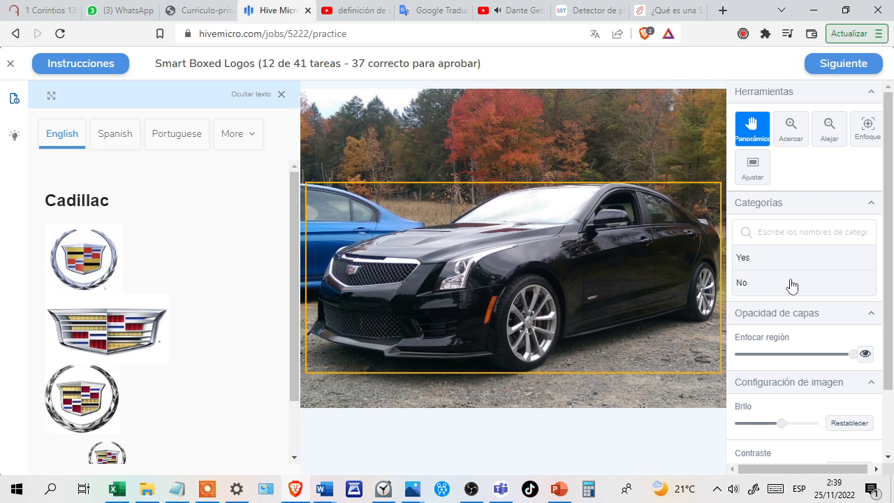
Answer No for the box around the whole black car compared with the Cadillac logo and confirm it.
{"action": "left_click", "coordinate": [792, 284]}
{"action": "left_click", "coordinate": [829, 74]}
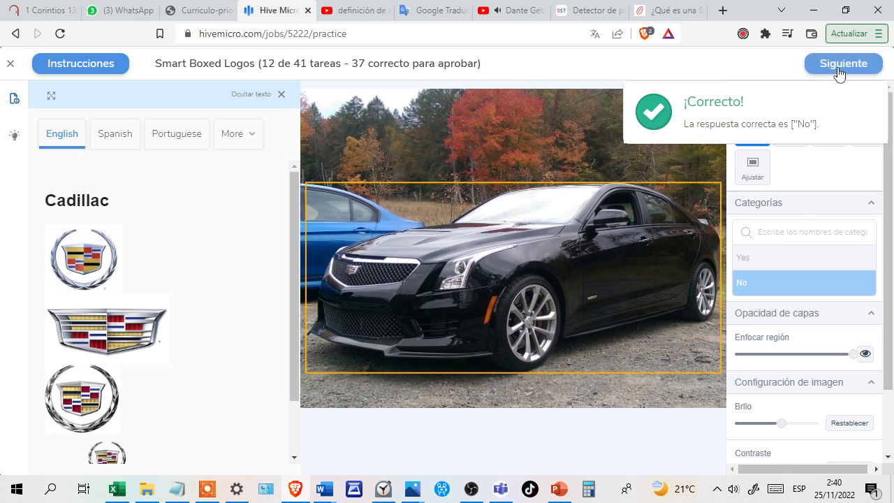
{"action": "left_click", "coordinate": [838, 74]}
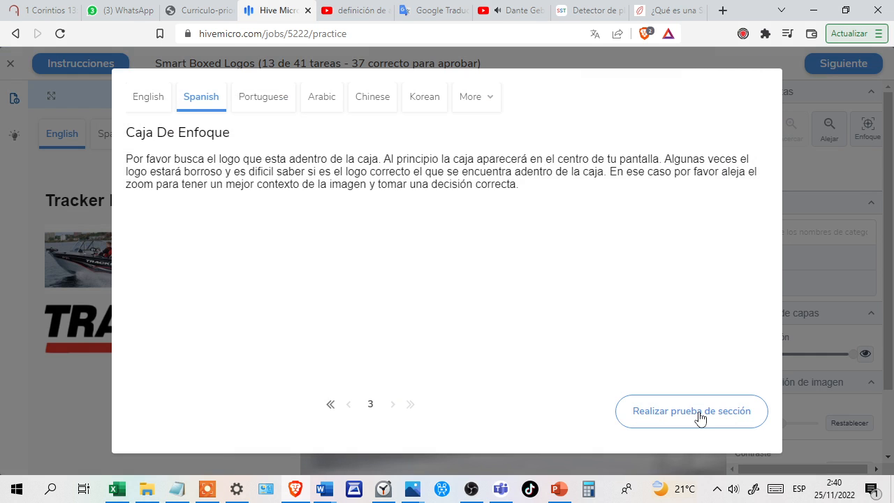
Start the third test section, answer Yes for the blurry boxed Tracker Boats logo and confirm it.
{"action": "left_click", "coordinate": [701, 418]}
{"action": "left_click", "coordinate": [802, 259]}
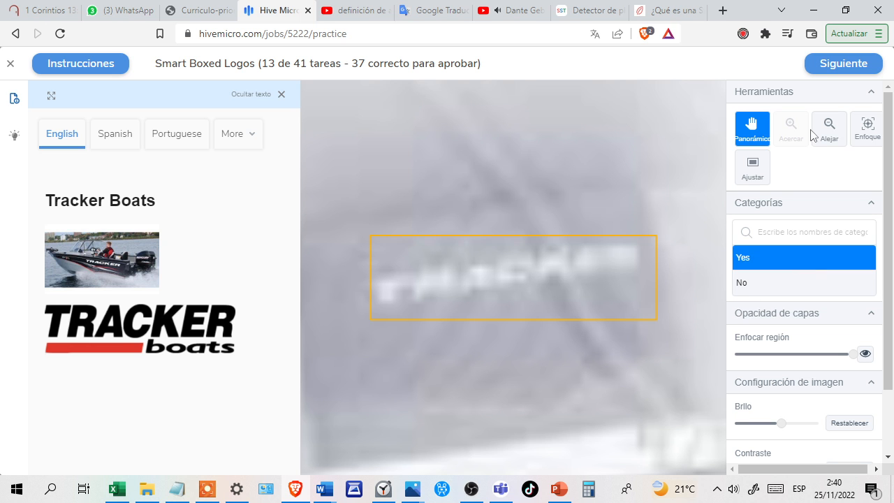
{"action": "left_click", "coordinate": [826, 72]}
{"action": "left_click", "coordinate": [843, 64]}
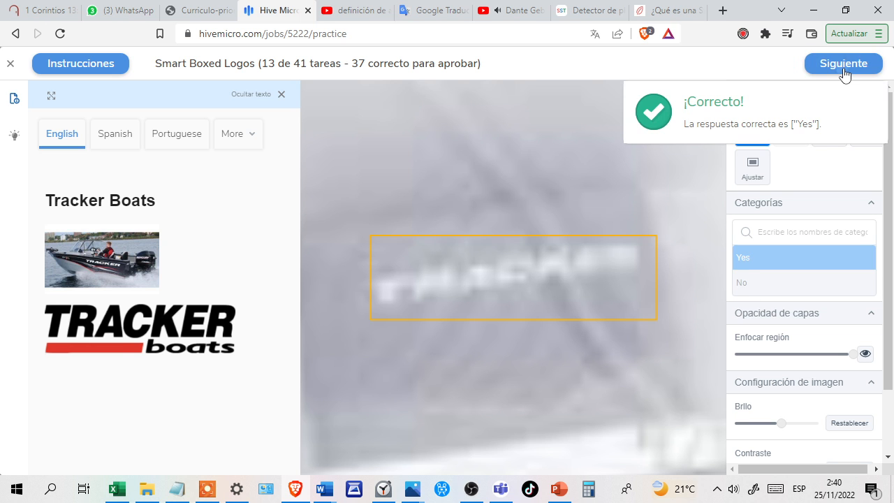
{"action": "left_click", "coordinate": [842, 70]}
Categorize the upside-down boxed Mechanix Wear logo as Yes and confirm the answer.
{"action": "left_click", "coordinate": [771, 265]}
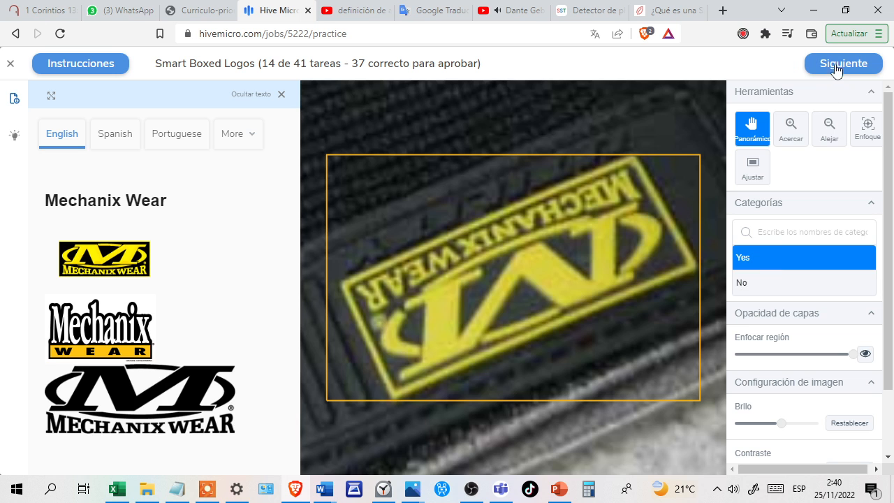
{"action": "left_click", "coordinate": [839, 65]}
{"action": "left_click", "coordinate": [840, 65]}
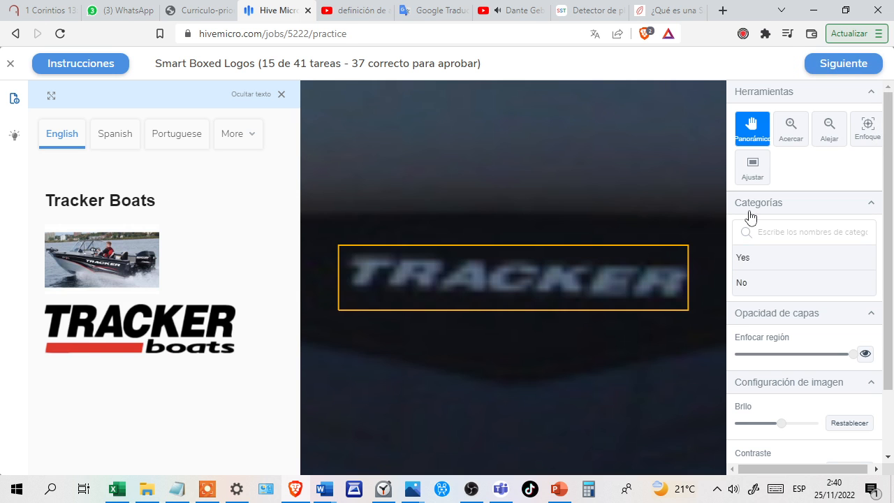
Categorize the boxed Tracker Boats logo on the dark background as Yes and confirm the answer.
{"action": "left_click", "coordinate": [780, 264]}
{"action": "left_click", "coordinate": [843, 64]}
{"action": "left_click", "coordinate": [843, 64]}
{"action": "left_click", "coordinate": [843, 64]}
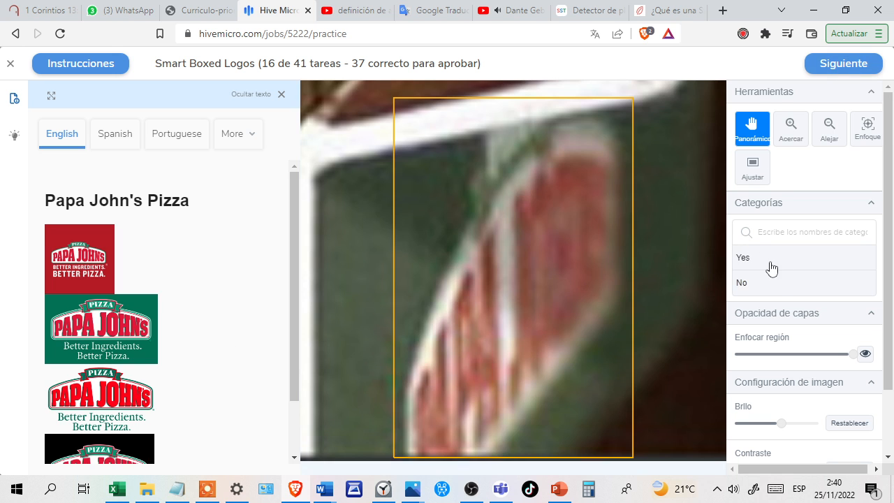
Categorize the boxed, partly visible Papa John's Pizza sign as Yes and confirm the answer.
{"action": "left_click", "coordinate": [782, 264]}
{"action": "left_click", "coordinate": [838, 68]}
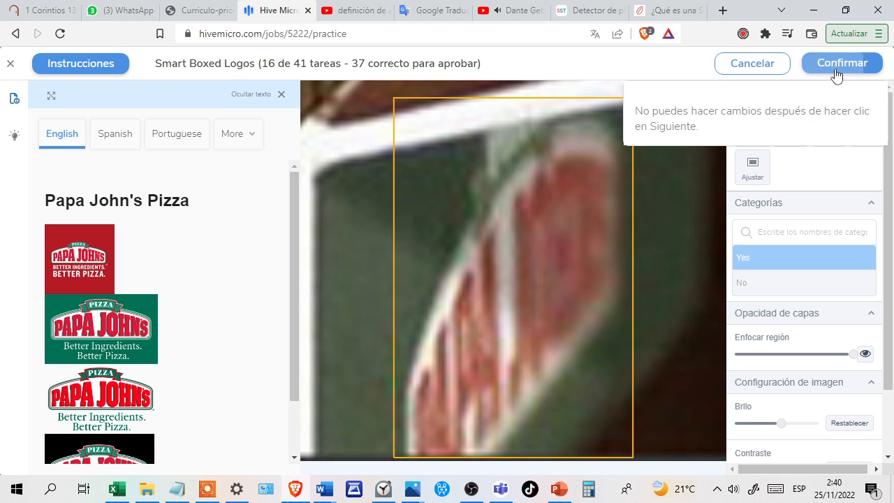
{"action": "left_click", "coordinate": [838, 64]}
{"action": "left_click", "coordinate": [837, 69]}
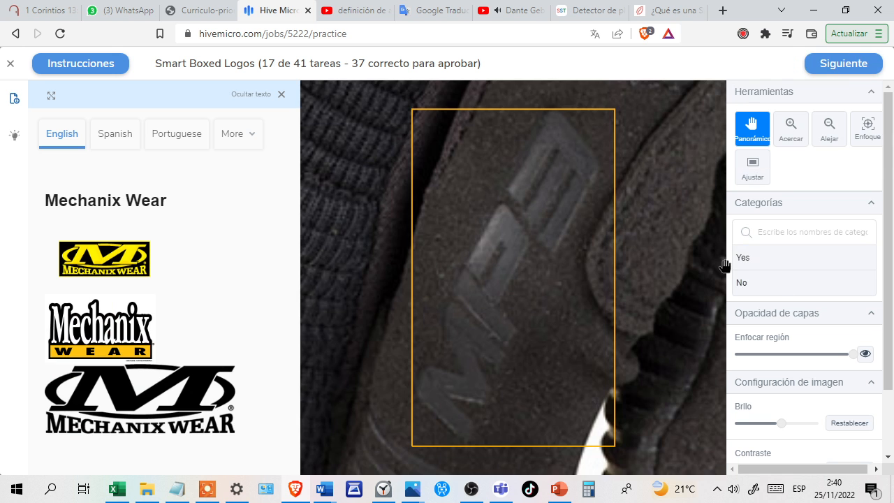
Answer No for the boxed lettering on the dark glove compared with the Mechanix Wear logo and confirm it.
{"action": "left_click", "coordinate": [776, 283]}
{"action": "left_click", "coordinate": [825, 66]}
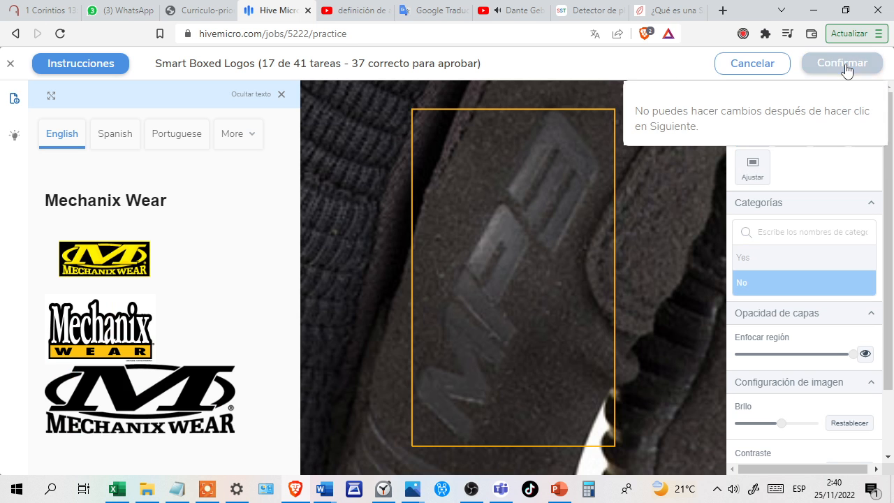
{"action": "left_click", "coordinate": [847, 67]}
{"action": "left_click", "coordinate": [847, 66]}
Categorize the boxed, cropped Papa John's Pizza logo on the green background as Yes and confirm the answer.
{"action": "left_click", "coordinate": [787, 260]}
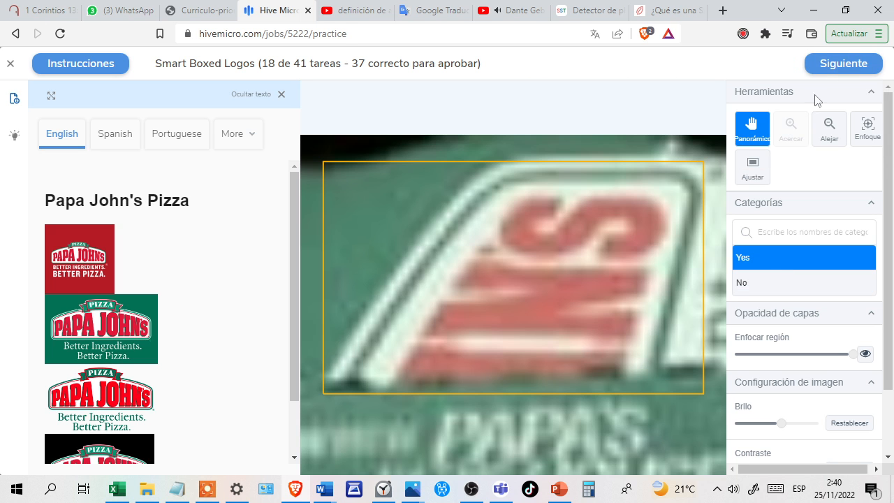
{"action": "left_click", "coordinate": [829, 67]}
{"action": "left_click", "coordinate": [856, 65]}
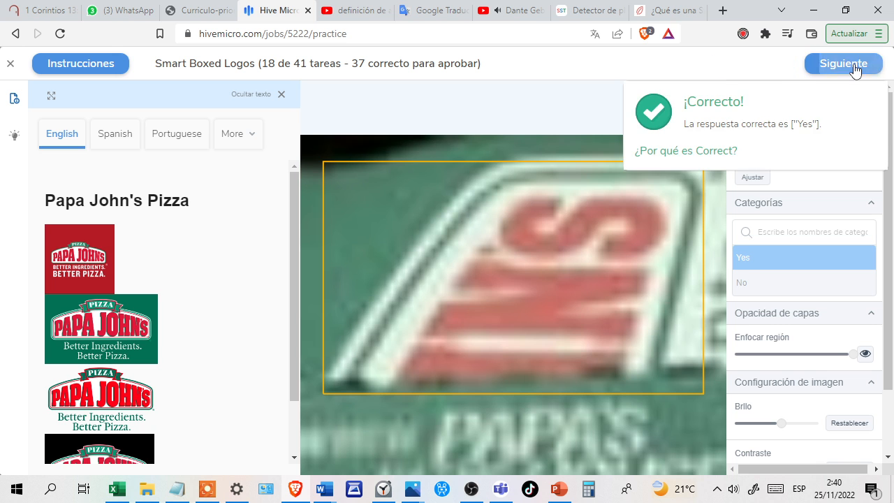
{"action": "left_click", "coordinate": [856, 65]}
Categorize the boxed Toyota emblem as Yes and confirm the answer.
{"action": "left_click", "coordinate": [782, 263]}
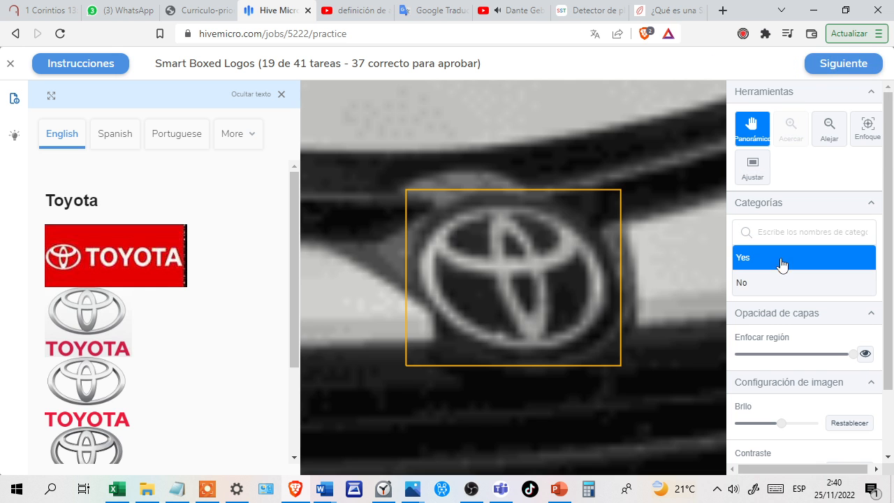
{"action": "left_click", "coordinate": [831, 67]}
{"action": "left_click", "coordinate": [832, 64]}
{"action": "left_click", "coordinate": [825, 70]}
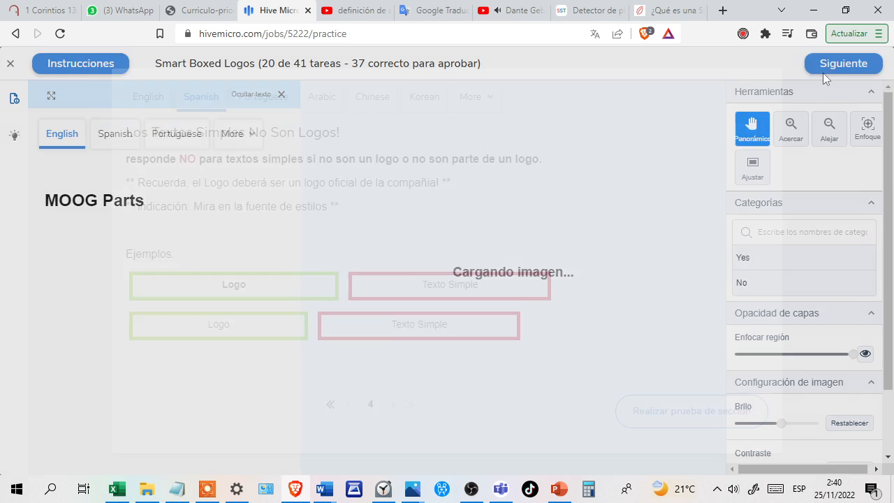
Start the fourth test section, answer No for the boxed Timken text compared with the MOOG Parts logo and confirm it.
{"action": "left_click", "coordinate": [706, 404]}
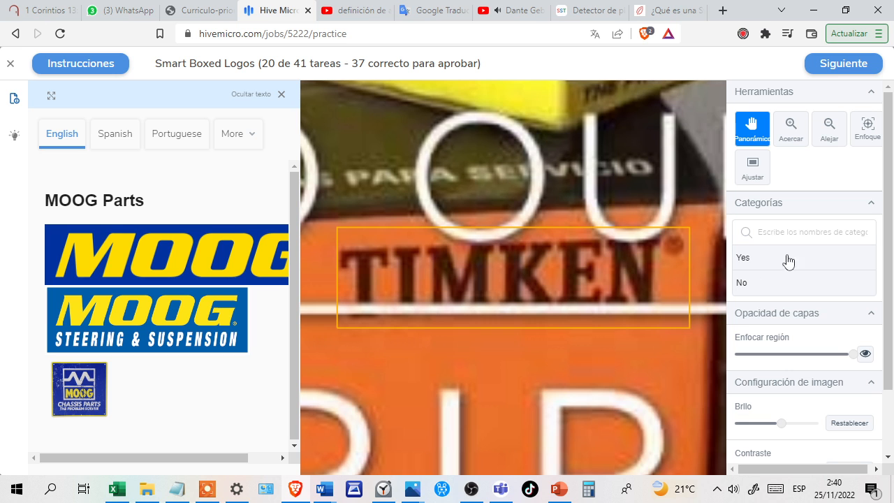
{"action": "left_click", "coordinate": [795, 283]}
{"action": "left_click", "coordinate": [832, 76]}
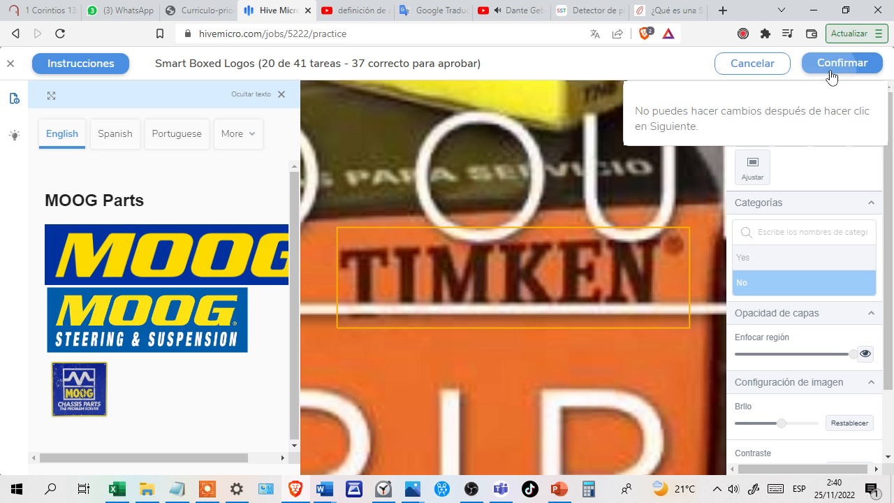
{"action": "left_click", "coordinate": [830, 65]}
{"action": "left_click", "coordinate": [837, 70]}
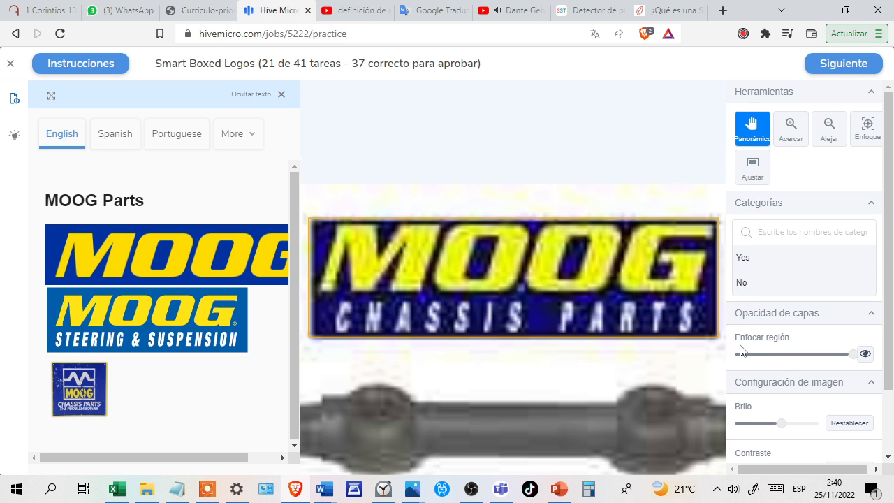
Categorize the boxed MOOG Chassis Parts logo as Yes and confirm the answer.
{"action": "left_click", "coordinate": [772, 270]}
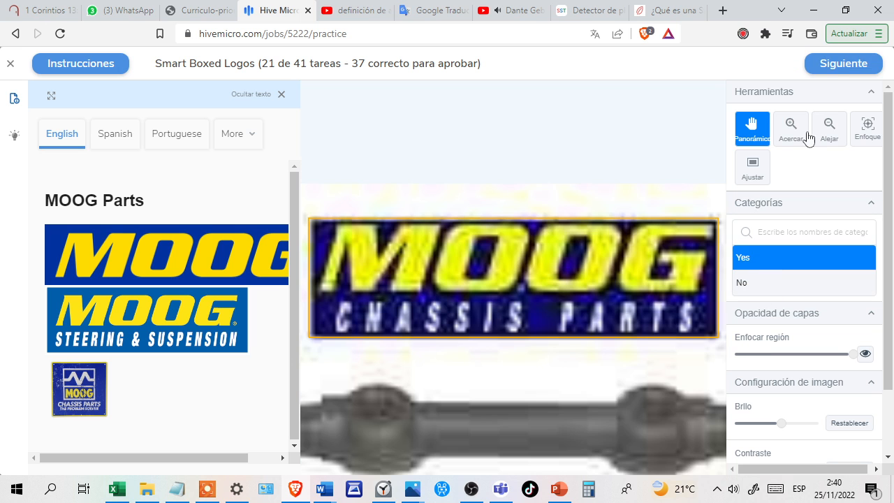
{"action": "left_click", "coordinate": [832, 70]}
{"action": "left_click", "coordinate": [833, 70]}
{"action": "left_click", "coordinate": [835, 70]}
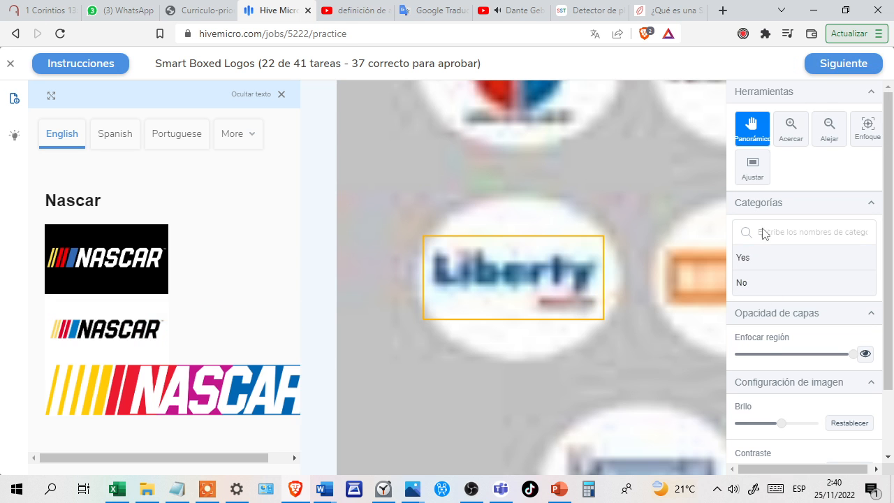
Answer No for the boxed Liberty logo compared with the Nascar logo and confirm it.
{"action": "left_click", "coordinate": [772, 280]}
{"action": "left_click", "coordinate": [825, 63]}
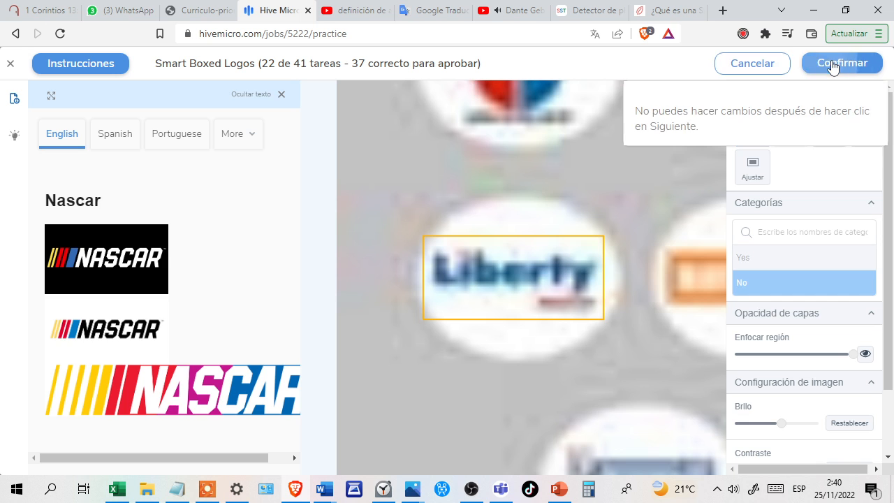
{"action": "left_click", "coordinate": [833, 62]}
{"action": "left_click", "coordinate": [834, 65]}
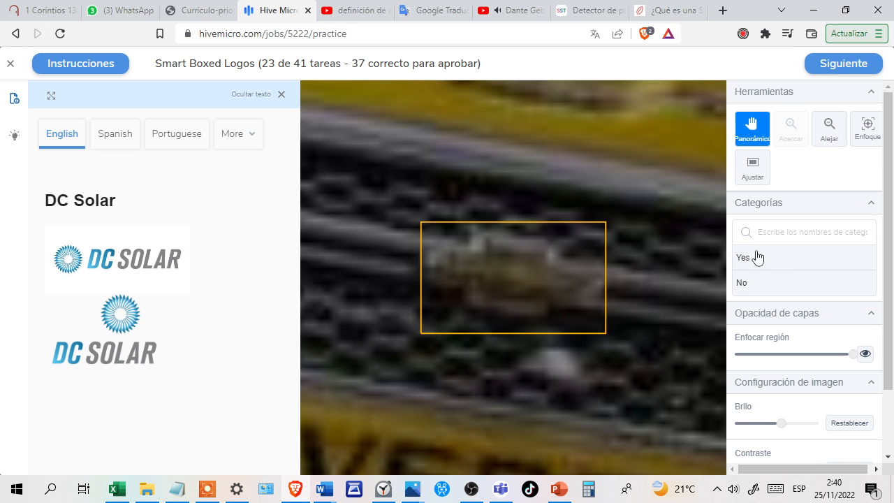
Answer No for the blurry boxed grille emblem compared with the DC Solar logo and confirm it.
{"action": "left_click", "coordinate": [777, 268]}
{"action": "left_click", "coordinate": [780, 287]}
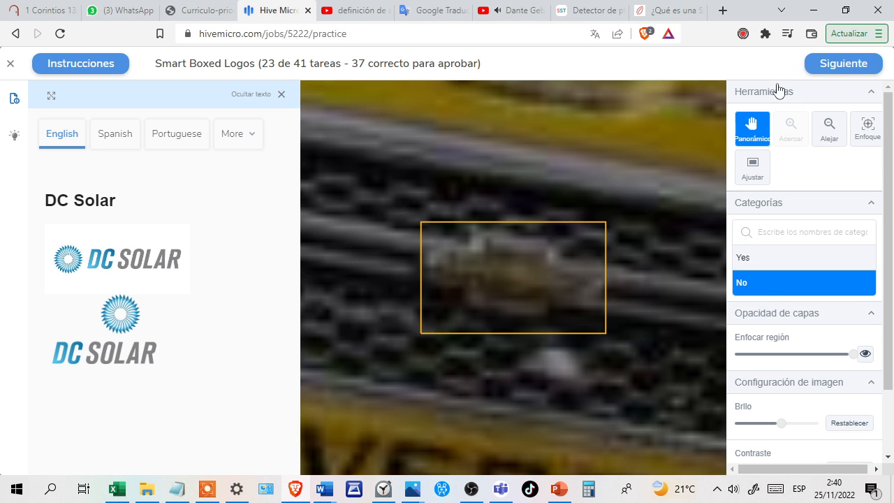
{"action": "left_click", "coordinate": [820, 70]}
{"action": "left_click", "coordinate": [822, 70]}
{"action": "left_click", "coordinate": [832, 70]}
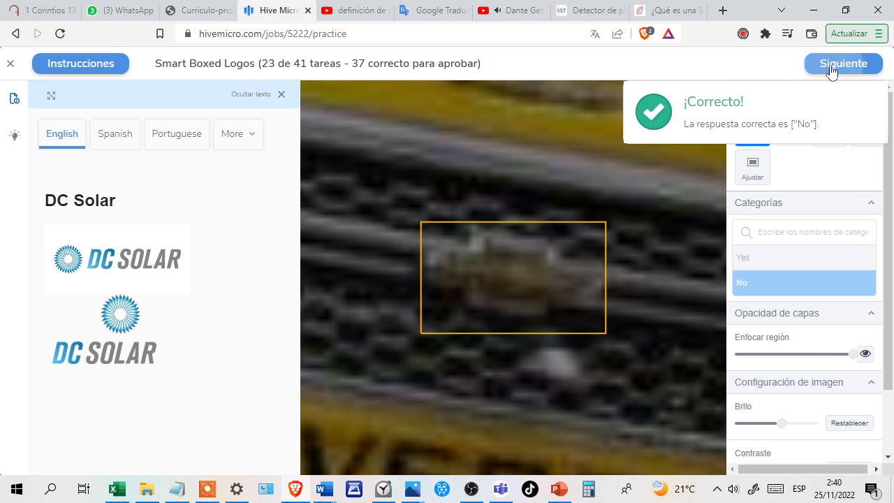
Categorize the boxed Fastenal logo on the car hood as Yes and confirm the answer.
{"action": "left_click", "coordinate": [761, 259]}
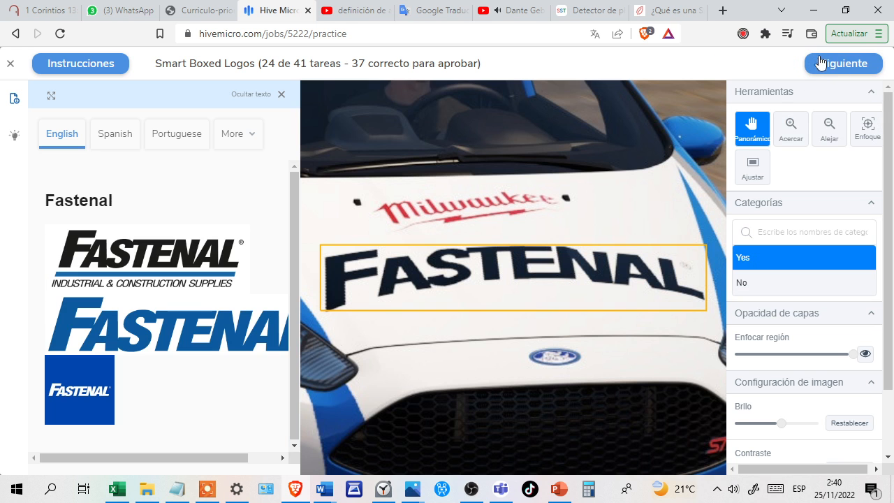
{"action": "left_click", "coordinate": [830, 63]}
{"action": "left_click", "coordinate": [830, 61]}
{"action": "left_click", "coordinate": [830, 61]}
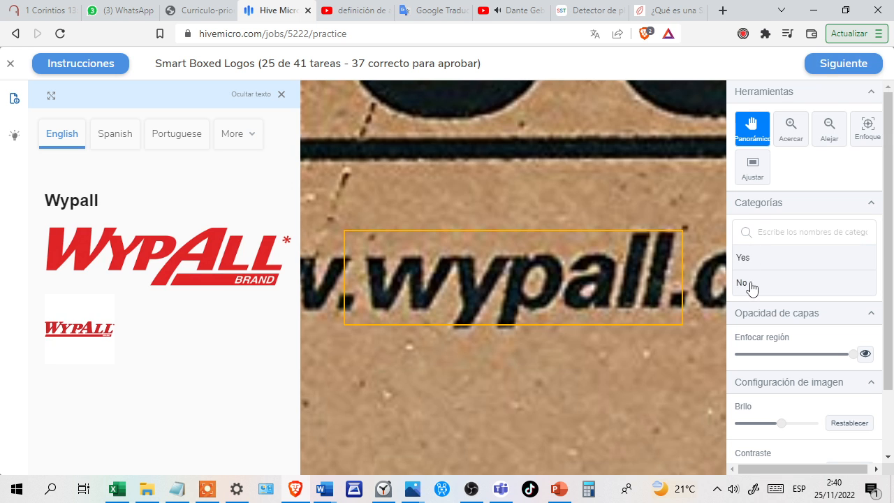
Answer No for the boxed plain-text wypall web address compared with the Wypall logo and confirm it.
{"action": "left_click", "coordinate": [751, 286]}
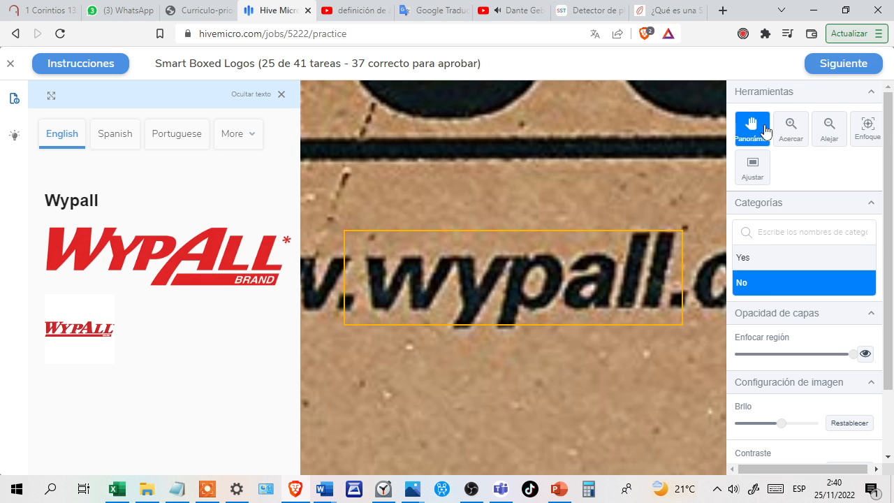
{"action": "left_click", "coordinate": [816, 68]}
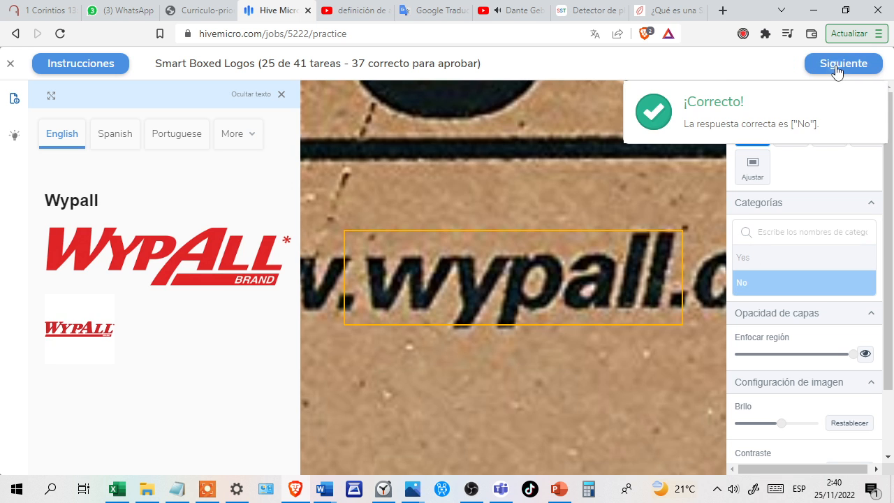
{"action": "left_click", "coordinate": [833, 70]}
Answer No for the boxed plain-text word Kleenex compared with the Kleenex logo and confirm it.
{"action": "left_click", "coordinate": [779, 283]}
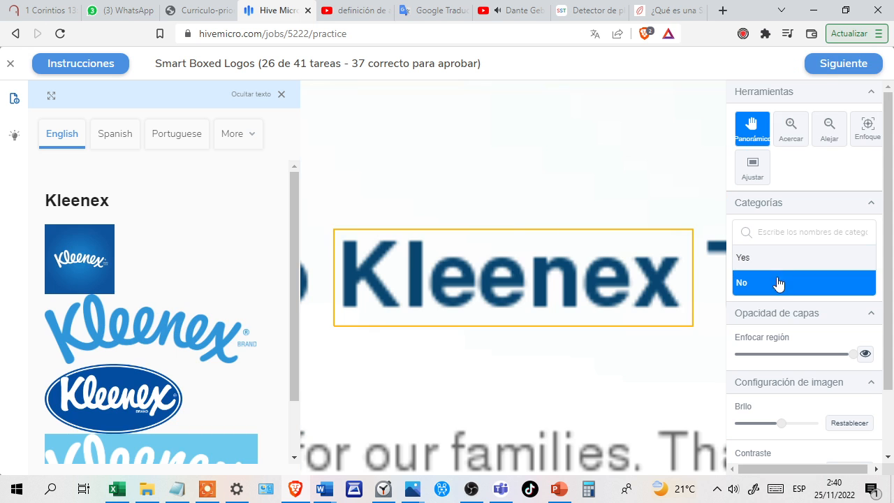
{"action": "left_click", "coordinate": [826, 73]}
{"action": "left_click", "coordinate": [826, 73]}
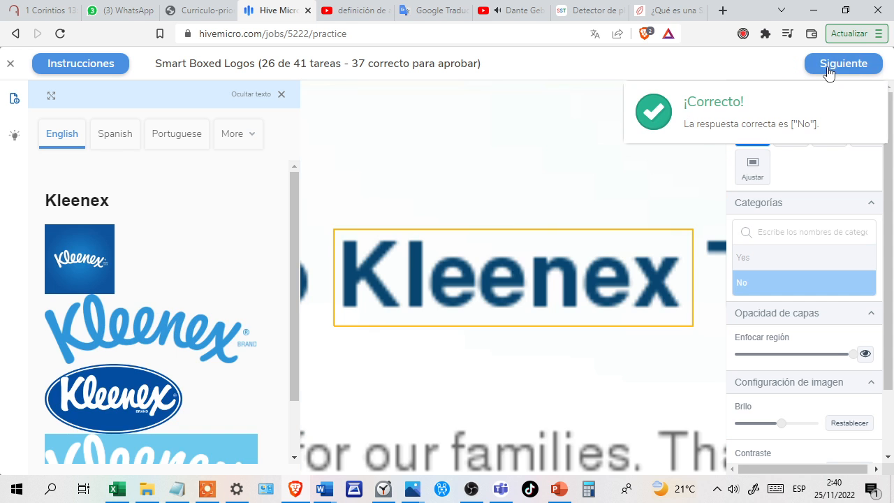
{"action": "left_click", "coordinate": [827, 73]}
Categorize the boxed Nascar logo as Yes and confirm the answer.
{"action": "left_click", "coordinate": [769, 260]}
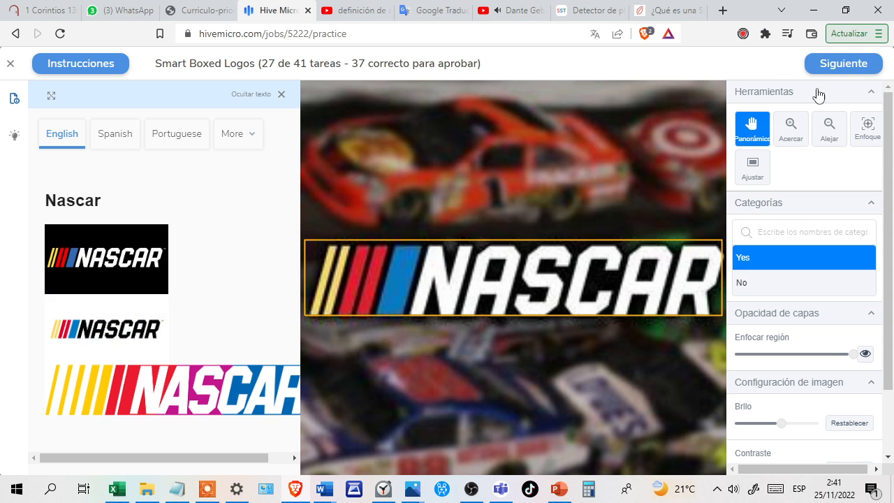
{"action": "left_click", "coordinate": [831, 65]}
{"action": "left_click", "coordinate": [831, 64]}
{"action": "left_click", "coordinate": [832, 65]}
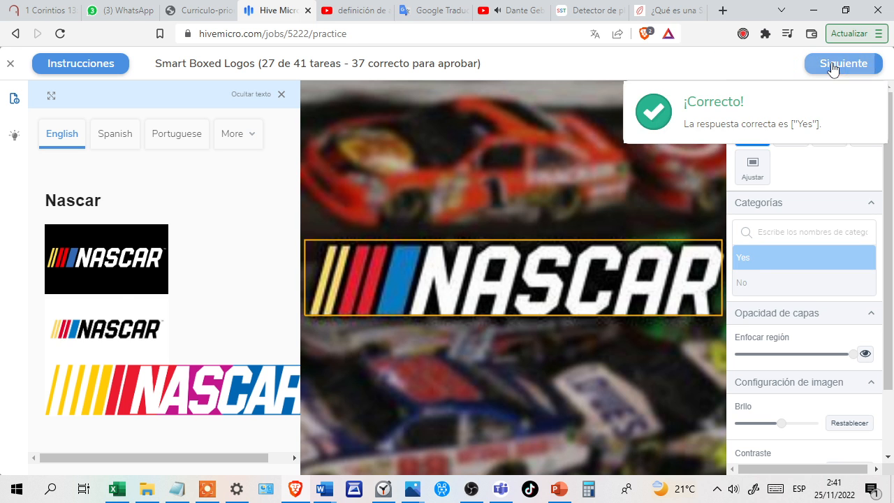
Categorize the boxed Menards storefront sign as Yes and confirm the answer.
{"action": "left_click", "coordinate": [751, 268]}
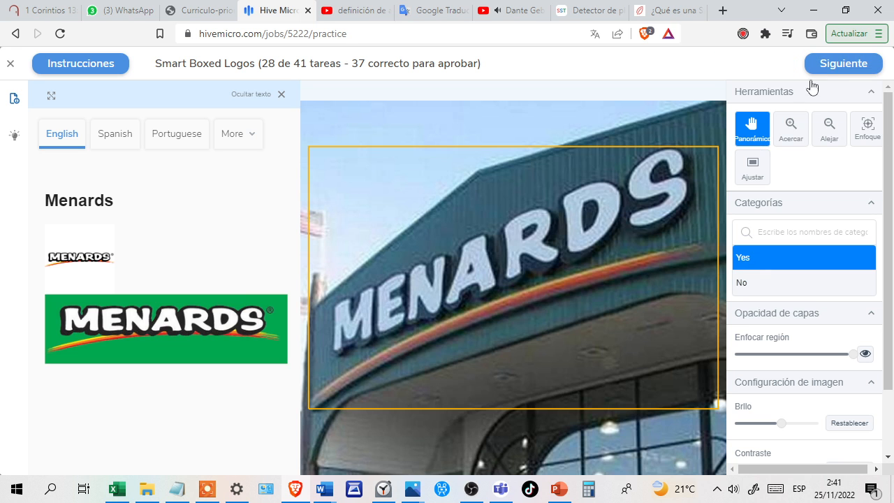
{"action": "left_click", "coordinate": [828, 67]}
{"action": "left_click", "coordinate": [828, 66]}
{"action": "left_click", "coordinate": [828, 66]}
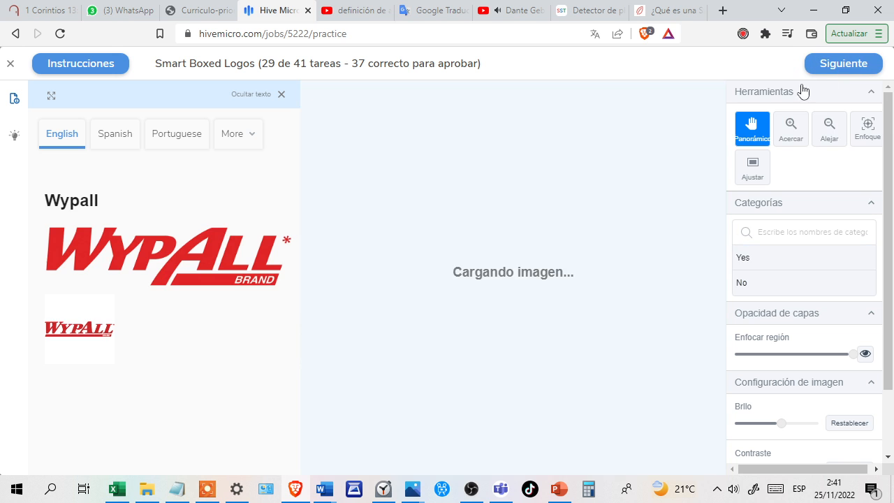
Answer Yes for the boxed logo compared with the Wypall brand logo and confirm it.
{"action": "left_click", "coordinate": [758, 262]}
{"action": "left_click", "coordinate": [830, 65]}
{"action": "left_click", "coordinate": [829, 66]}
{"action": "left_click", "coordinate": [830, 66]}
Answer No for the boxed plain-text word Buick compared with the Buick logo and confirm it.
{"action": "left_click", "coordinate": [765, 283]}
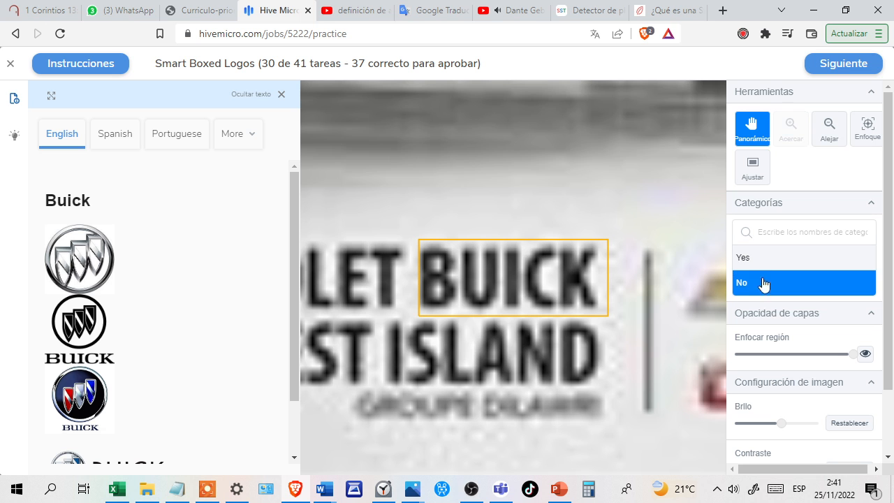
{"action": "left_click", "coordinate": [829, 67]}
{"action": "left_click", "coordinate": [829, 66]}
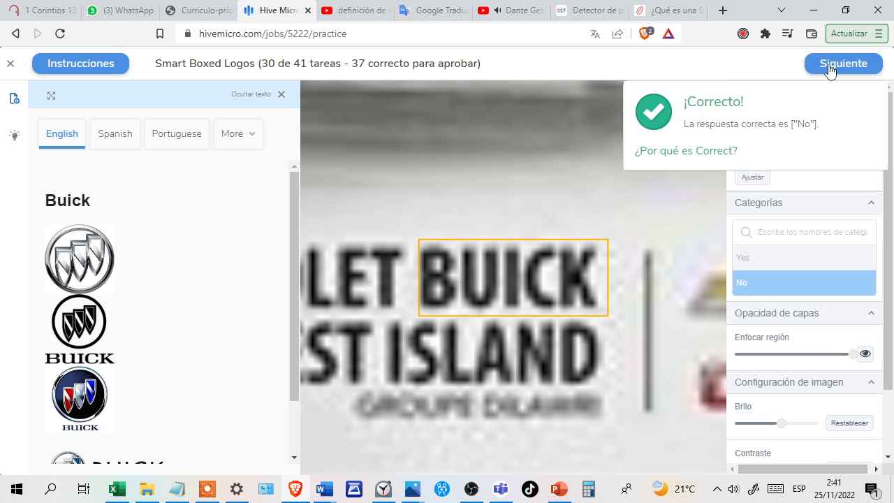
{"action": "left_click", "coordinate": [830, 68]}
Categorize the boxed white Mechanix lettering on the black glove fabric as Yes and confirm the answer.
{"action": "left_click", "coordinate": [762, 259]}
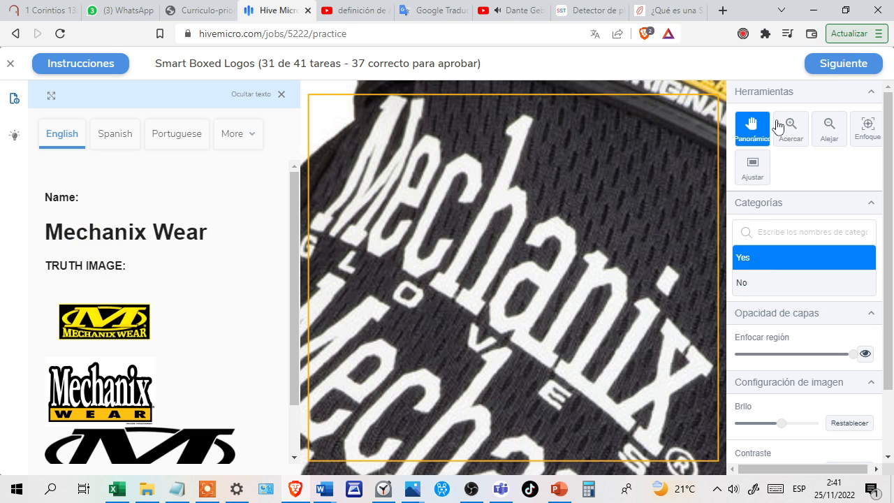
{"action": "left_click", "coordinate": [835, 70]}
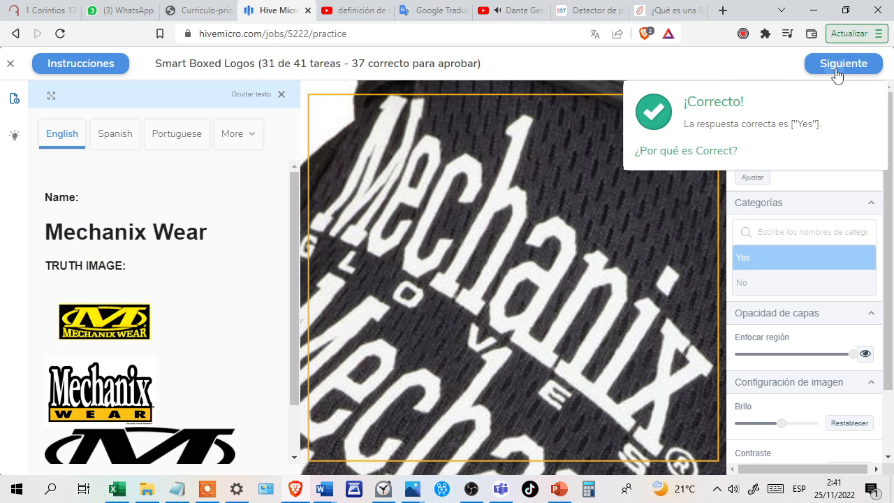
{"action": "left_click", "coordinate": [836, 73]}
Answer No for the boxed Scanner sign compared with the Menards logo and confirm it.
{"action": "left_click", "coordinate": [780, 281]}
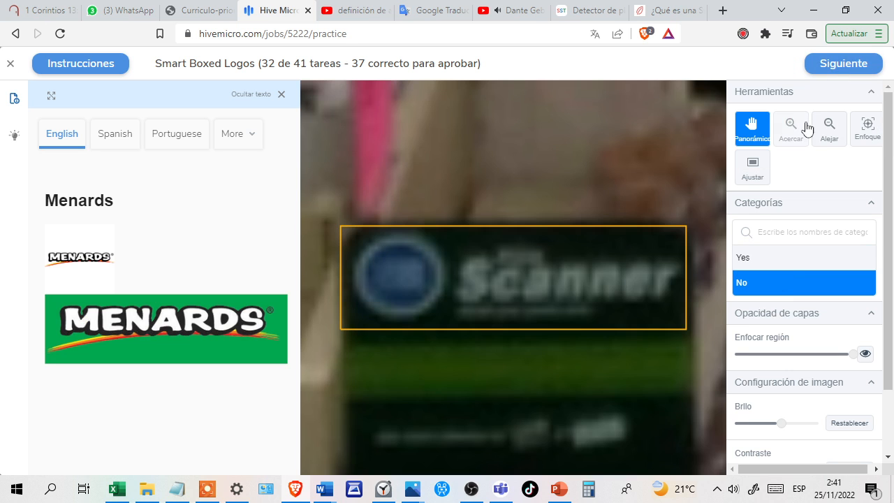
{"action": "left_click", "coordinate": [823, 61]}
{"action": "left_click", "coordinate": [835, 63]}
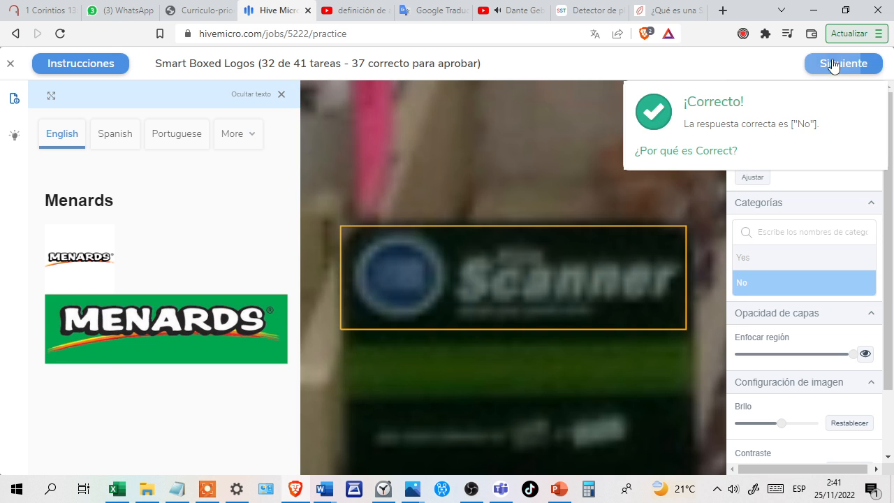
{"action": "left_click", "coordinate": [833, 62]}
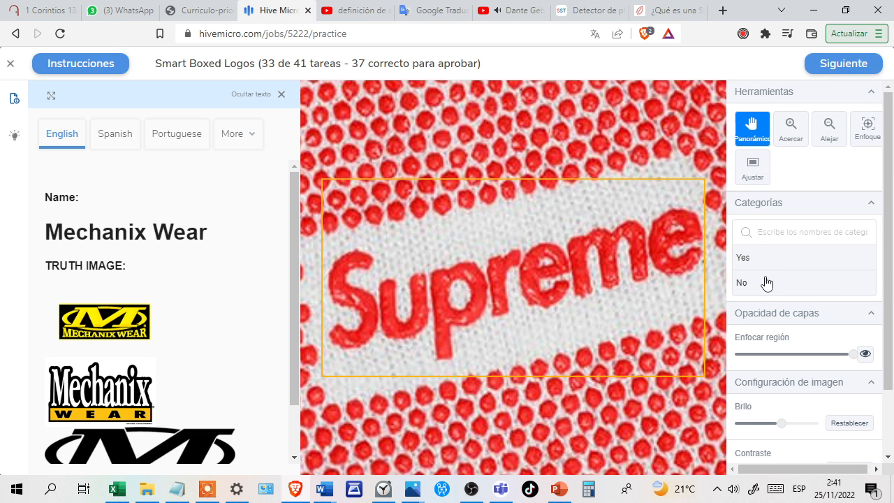
Answer No for the boxed Supreme lettering compared with the Mechanix Wear logo and confirm it.
{"action": "left_click", "coordinate": [766, 283]}
{"action": "left_click", "coordinate": [839, 66]}
{"action": "left_click", "coordinate": [838, 65]}
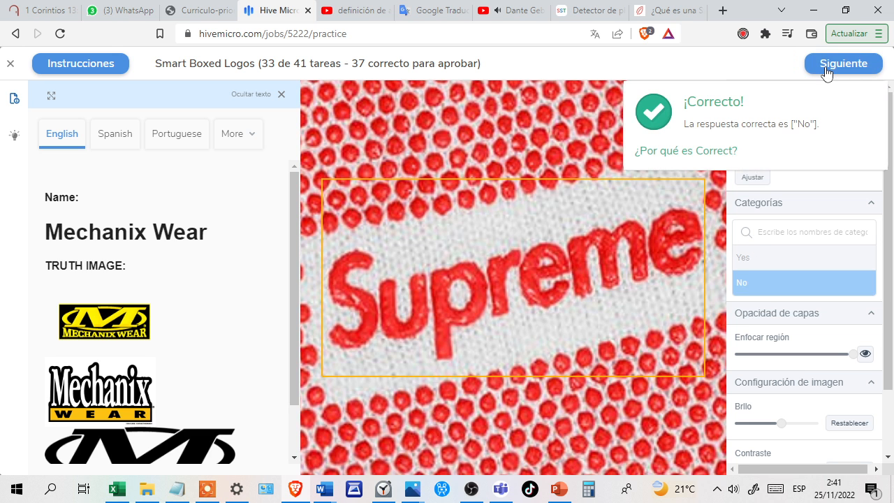
{"action": "left_click", "coordinate": [831, 69]}
Categorize the boxed yellow Mechanix Wear emblem on the black tag as Yes and confirm the answer.
{"action": "left_click_drag", "start_coordinate": [753, 260], "coordinate": [786, 93]}
{"action": "left_click", "coordinate": [822, 71]}
{"action": "left_click", "coordinate": [832, 67]}
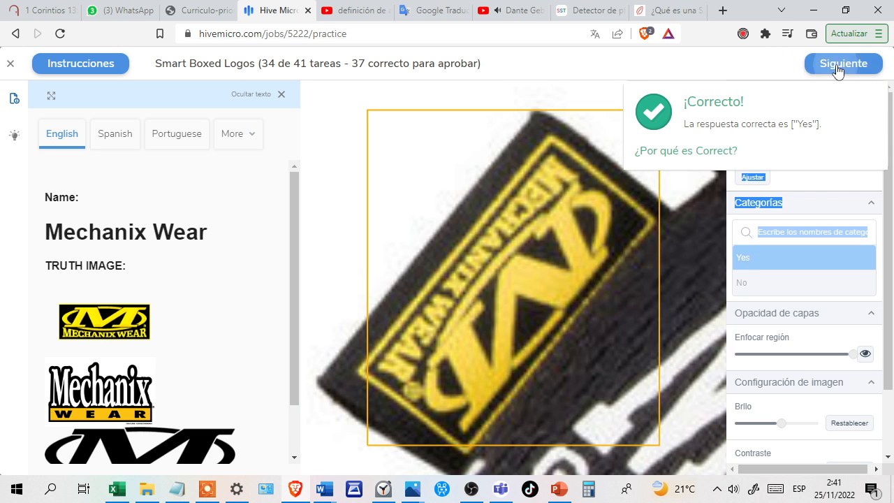
{"action": "left_click", "coordinate": [835, 64]}
Answer No for the boxed plain-text word SiriusXM compared with the SiriusXM logo and confirm it.
{"action": "left_click", "coordinate": [767, 286]}
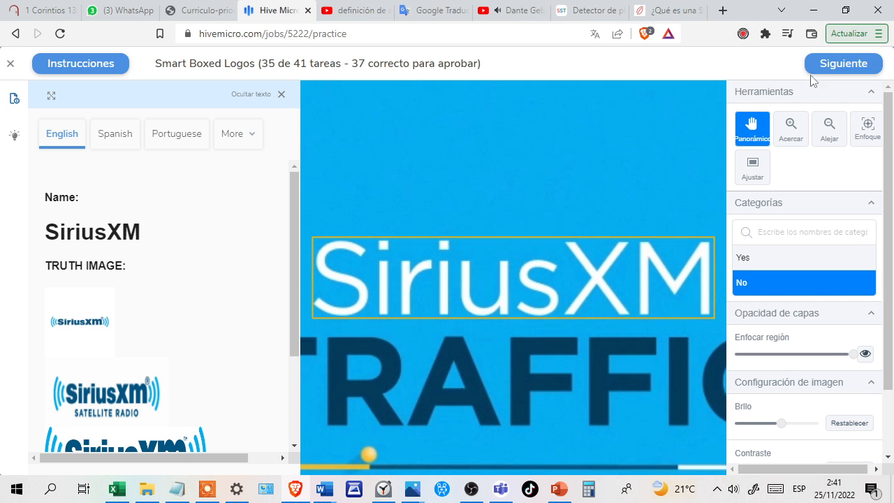
{"action": "left_click", "coordinate": [828, 65]}
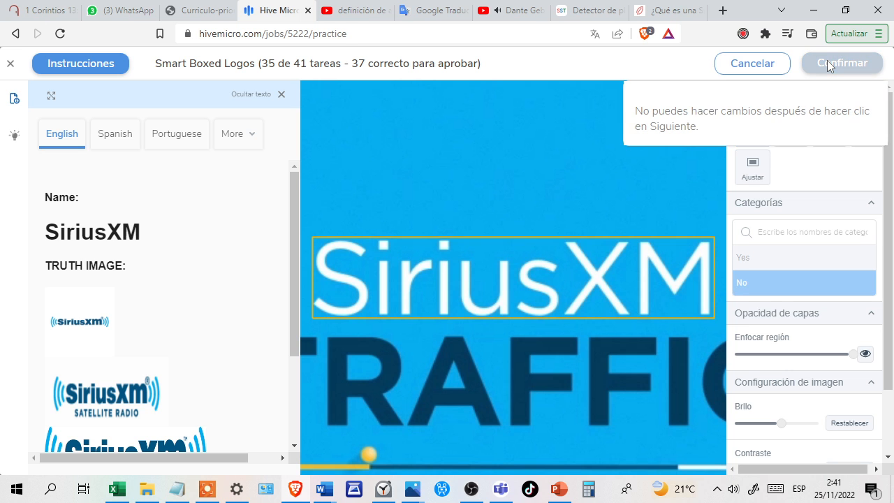
{"action": "left_click", "coordinate": [827, 61]}
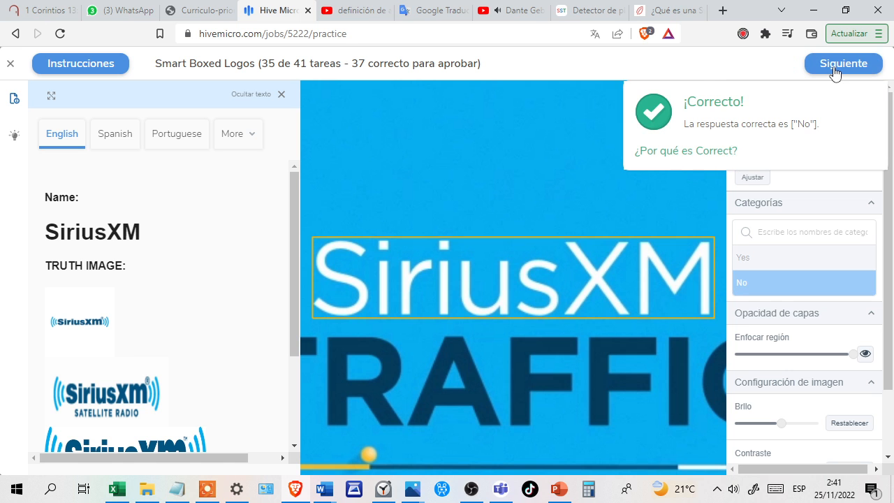
{"action": "left_click", "coordinate": [831, 67]}
Answer No for the boxed Viva clever cleaning badge compared with the Kleenex logo and confirm it.
{"action": "left_click", "coordinate": [772, 283]}
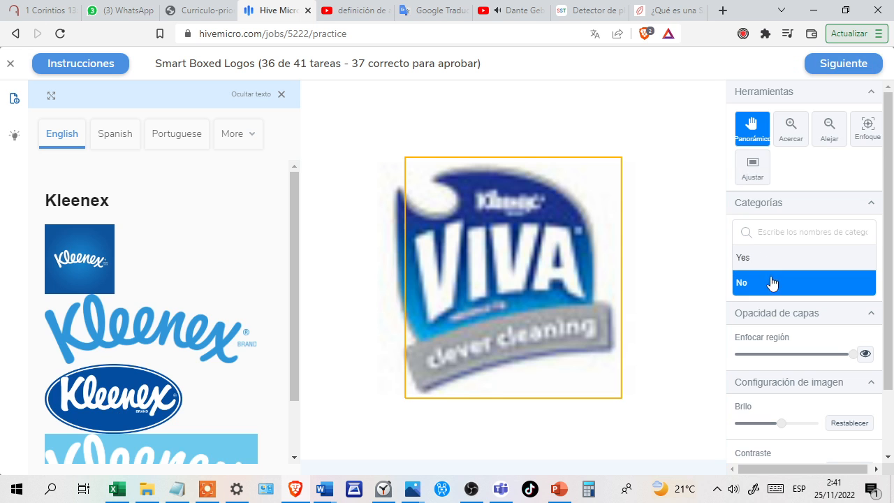
{"action": "left_click", "coordinate": [821, 73]}
{"action": "left_click", "coordinate": [835, 64]}
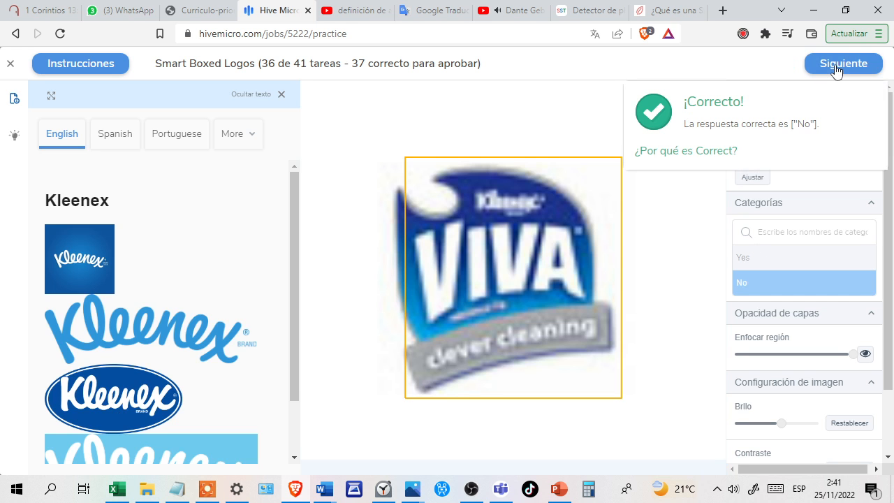
{"action": "left_click", "coordinate": [839, 64]}
Categorize the boxed Peak logo above the Antifreeze lettering as Yes and confirm the answer.
{"action": "left_click", "coordinate": [747, 265]}
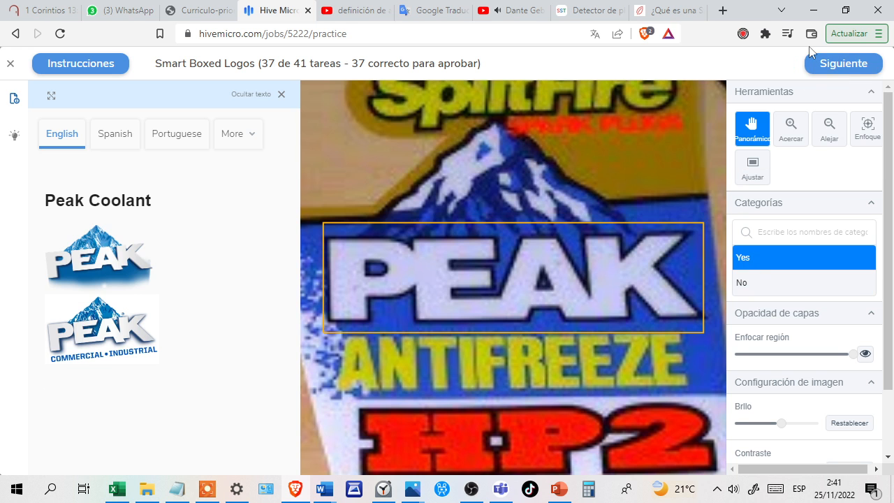
{"action": "left_click", "coordinate": [827, 64]}
{"action": "left_click", "coordinate": [828, 62]}
{"action": "left_click", "coordinate": [831, 63]}
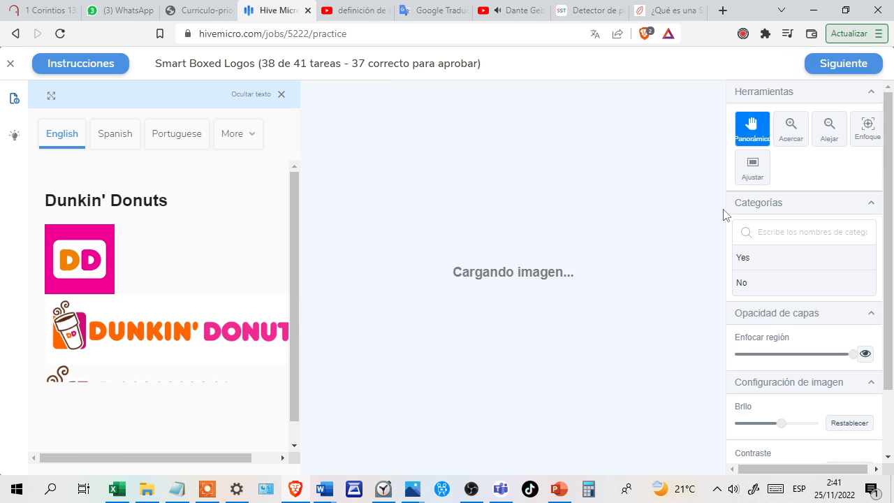
Answer No for the boxed globe and D News logo compared with the Dunkin' Donuts logo and confirm it.
{"action": "left_click", "coordinate": [760, 282]}
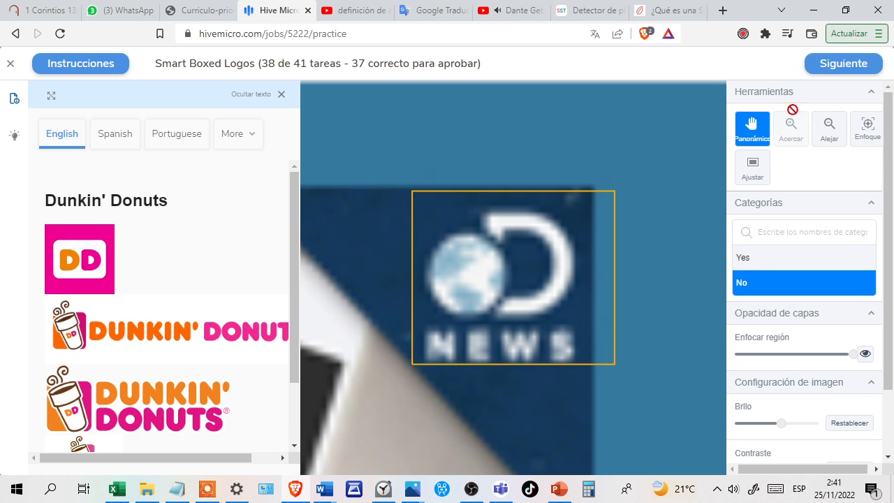
{"action": "left_click", "coordinate": [825, 69]}
{"action": "left_click", "coordinate": [823, 64]}
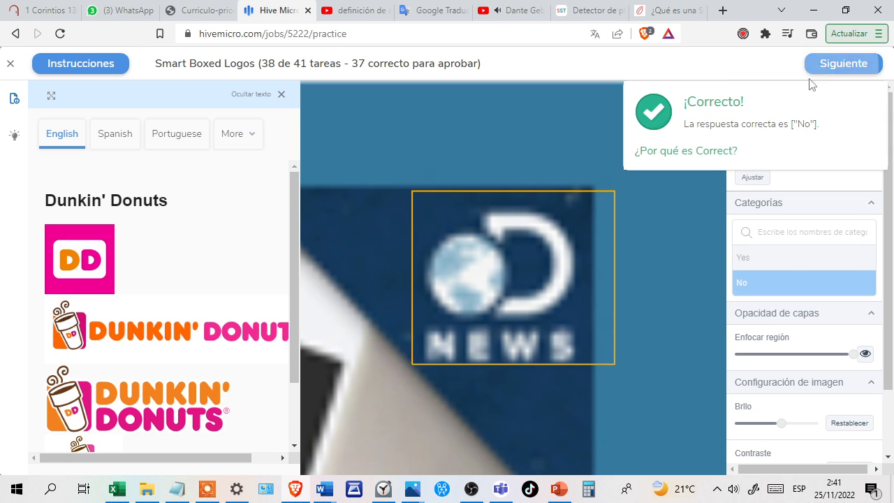
{"action": "left_click", "coordinate": [828, 64]}
Dismiss the blurry-logo instructions, answer No for the boxed illegible text compared with the Pirelli logo, and confirm it.
{"action": "left_click", "coordinate": [716, 412]}
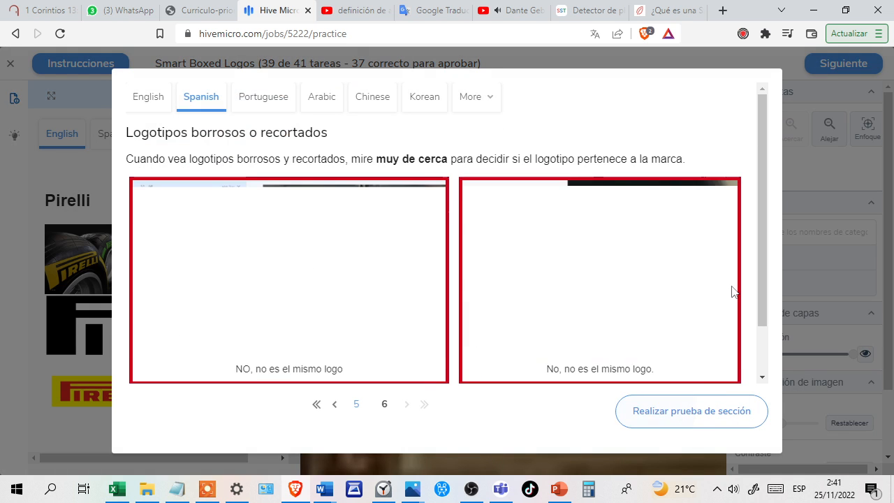
{"action": "left_click", "coordinate": [688, 409]}
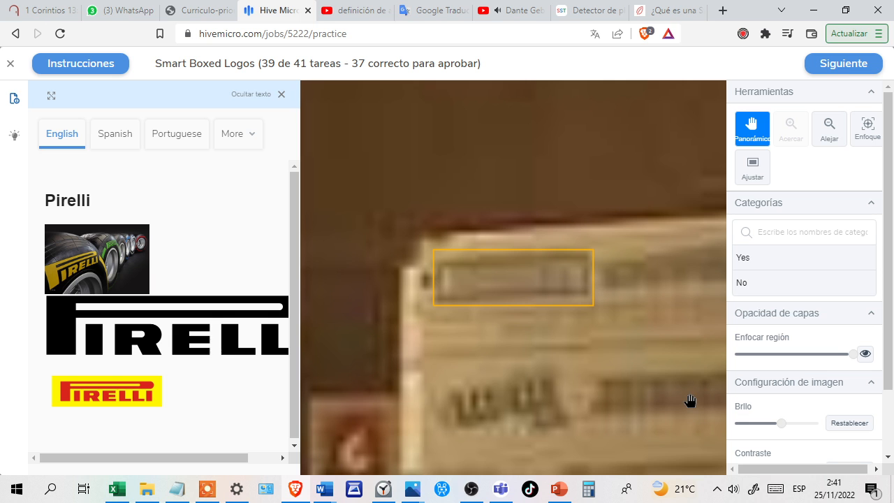
{"action": "left_click", "coordinate": [746, 283]}
{"action": "left_click", "coordinate": [826, 65]}
{"action": "left_click", "coordinate": [826, 64]}
{"action": "left_click", "coordinate": [826, 65]}
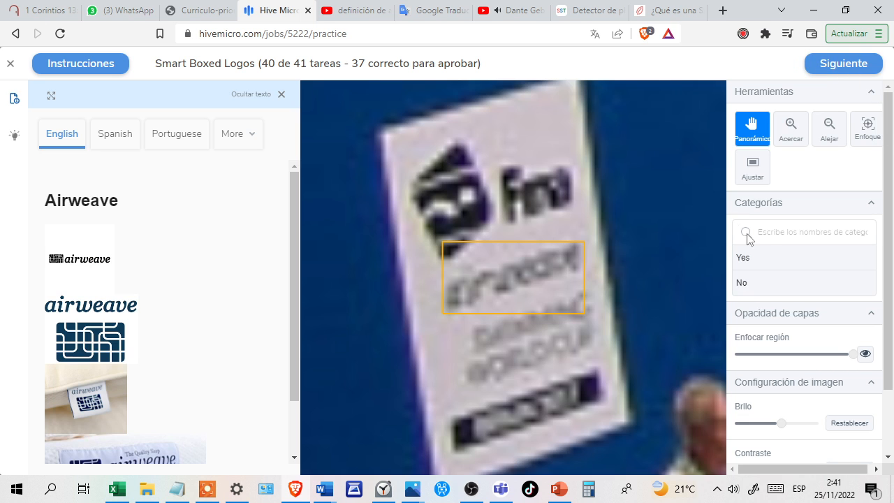
Answer No for the boxed blurry airweave text compared with the Airweave logo and confirm it.
{"action": "left_click", "coordinate": [768, 284]}
{"action": "key", "text": "ctrl+a"}
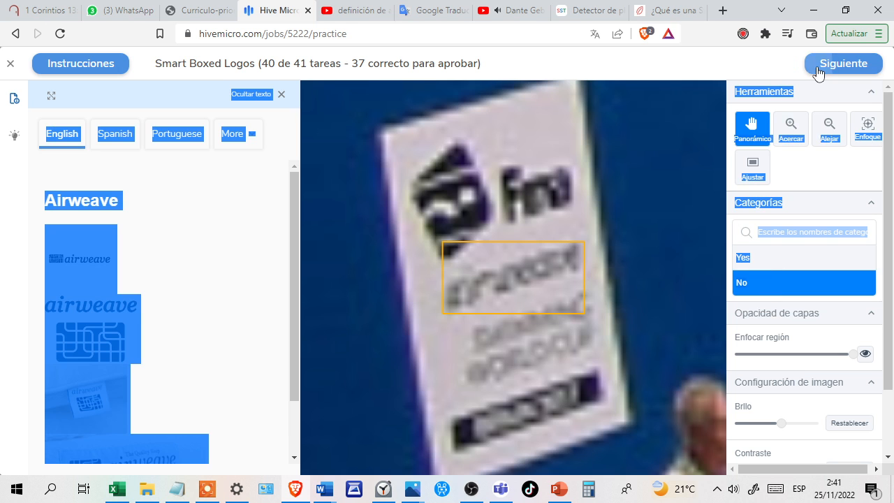
{"action": "left_click", "coordinate": [818, 66]}
{"action": "left_click", "coordinate": [817, 67]}
{"action": "left_click", "coordinate": [819, 66]}
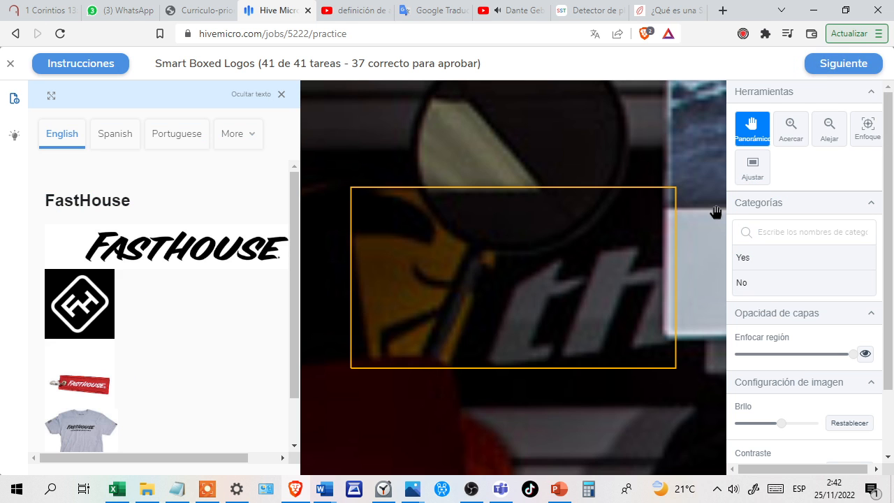
Answer No for the boxed partial lettering compared with the FastHouse logo and confirm it to finish the qualification test.
{"action": "left_click", "coordinate": [772, 283]}
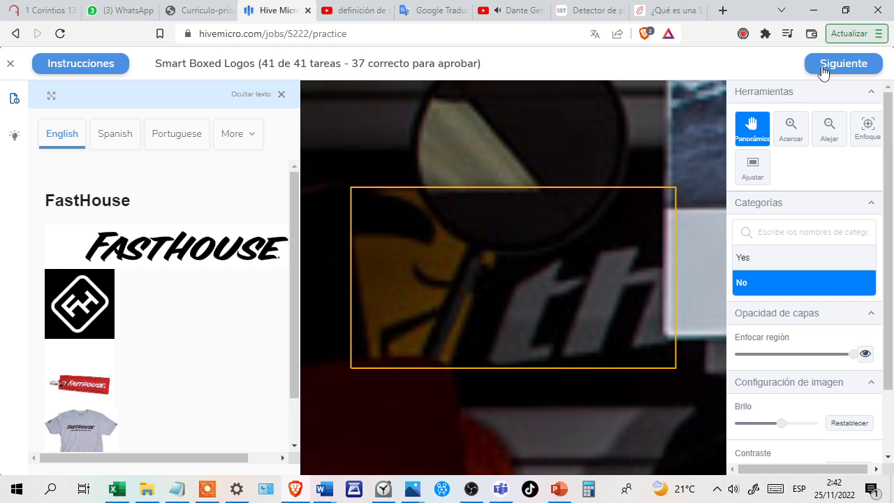
{"action": "left_click", "coordinate": [823, 66]}
{"action": "left_click", "coordinate": [823, 66]}
{"action": "left_click", "coordinate": [823, 67]}
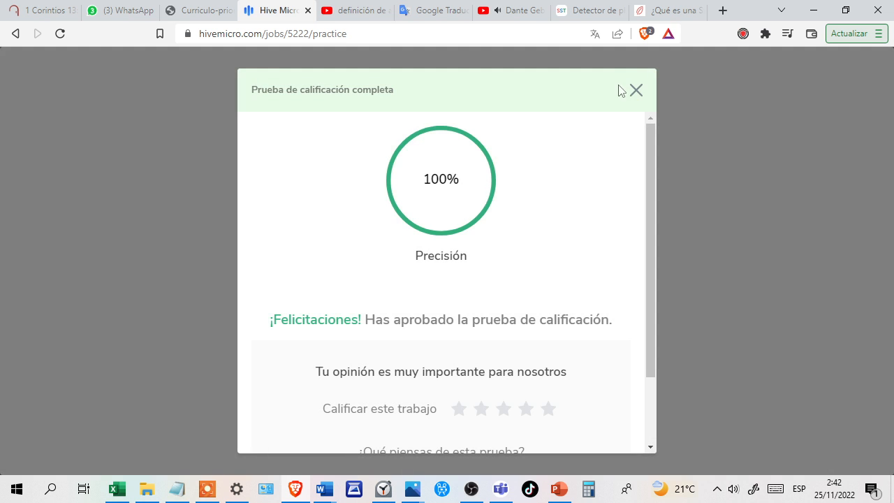
Close the qualification result and answer Yes for the boxed Nike swoosh on the shoe and the Estrella Damm sign.
{"action": "left_click", "coordinate": [636, 90]}
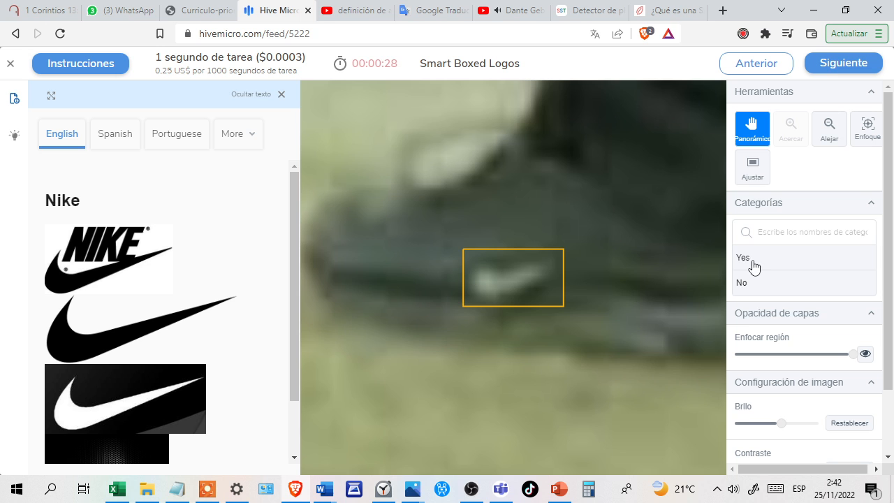
{"action": "left_click", "coordinate": [760, 268]}
{"action": "left_click", "coordinate": [779, 267]}
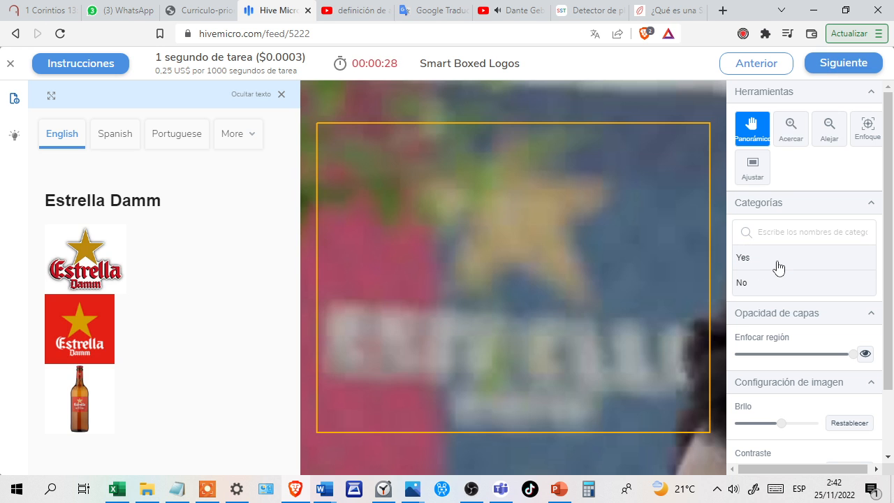
{"action": "left_click", "coordinate": [794, 266]}
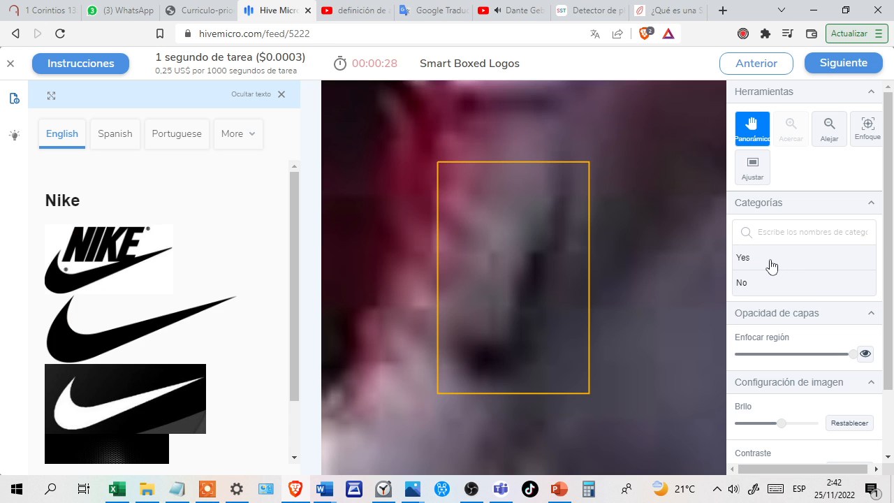
Answer Yes for the boxed blurry vertical Nike mark and No for the boxed grey mark on the black background.
{"action": "left_click", "coordinate": [772, 266]}
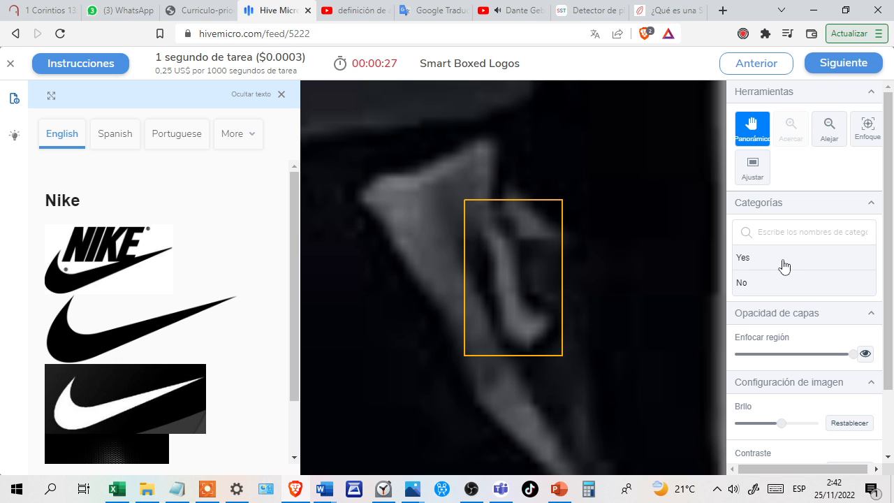
{"action": "left_click", "coordinate": [784, 266]}
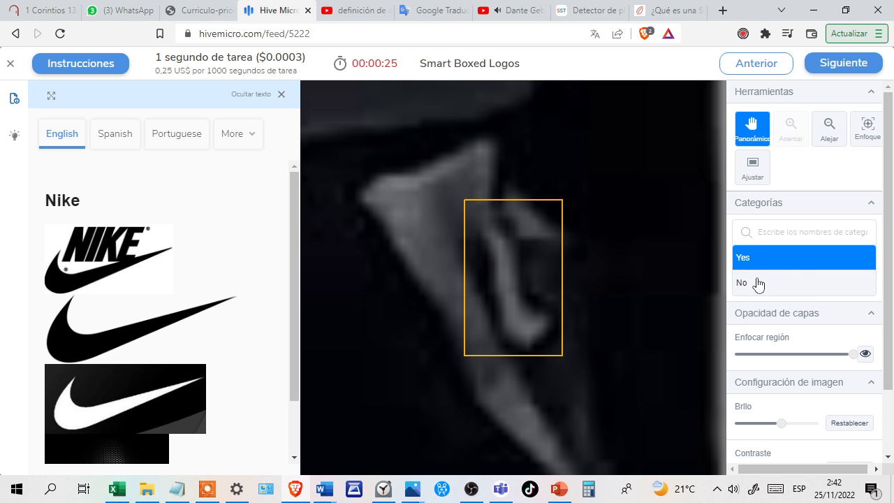
{"action": "left_click", "coordinate": [759, 284]}
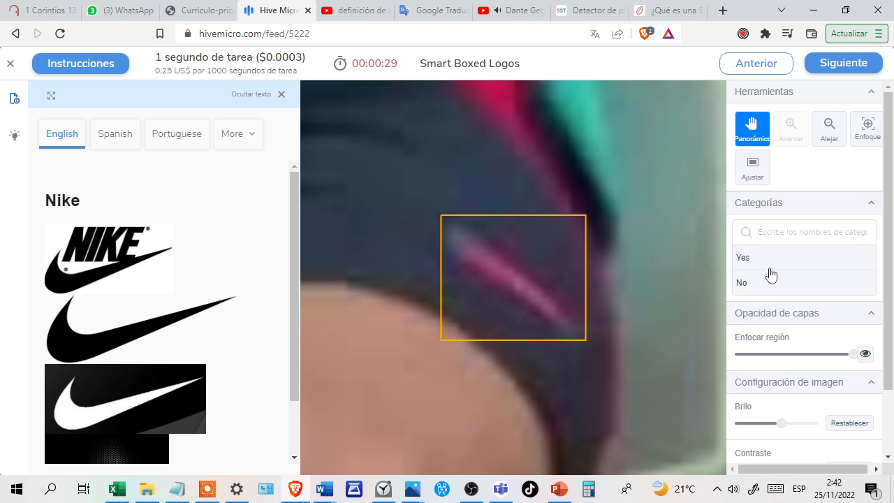
Answer Yes for the boxed pink mark on the dark garment compared with the Nike logo.
{"action": "left_click", "coordinate": [778, 269]}
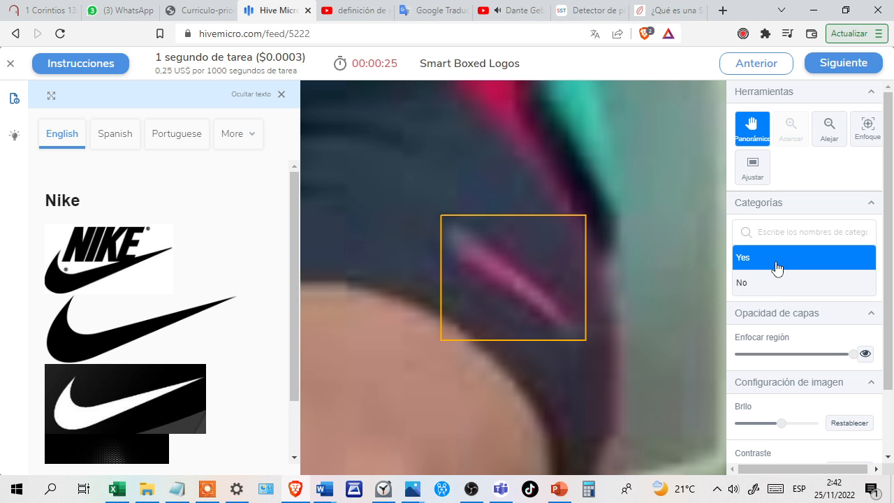
{"action": "left_click", "coordinate": [777, 269]}
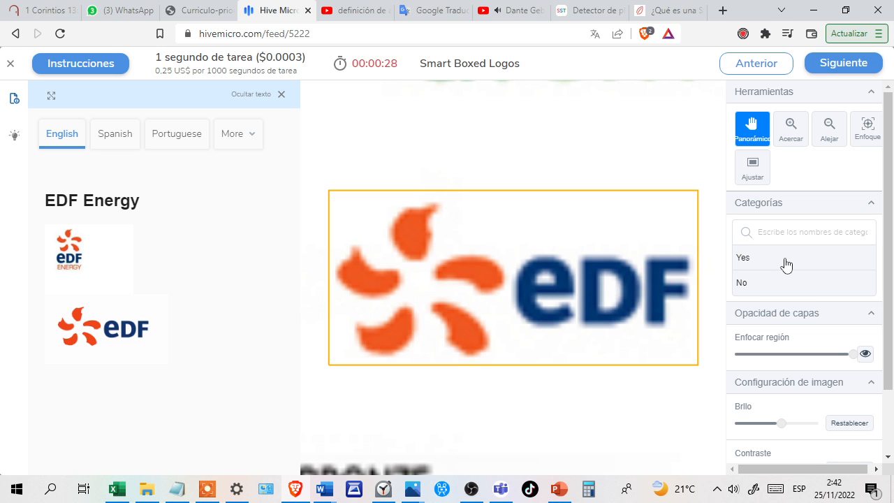
Answer Yes for the boxed EDF, Canon, white Nike and blurry Ruffles marks.
{"action": "left_click", "coordinate": [787, 265]}
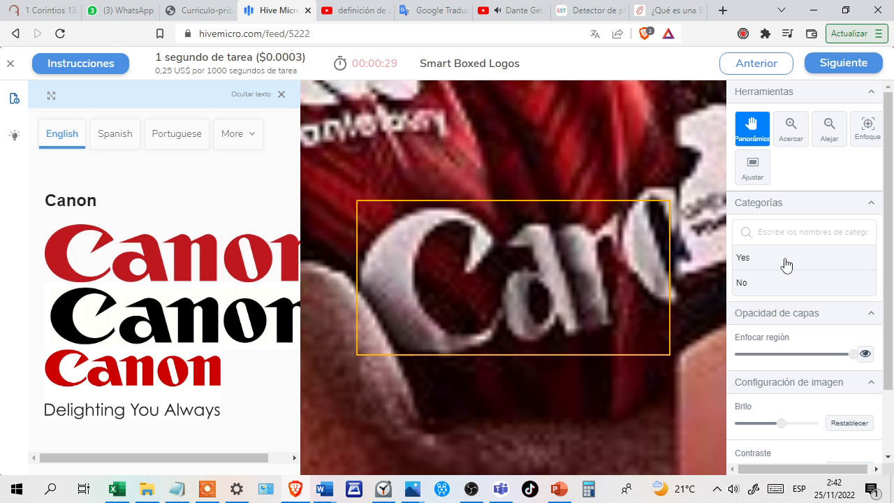
{"action": "left_click", "coordinate": [794, 262]}
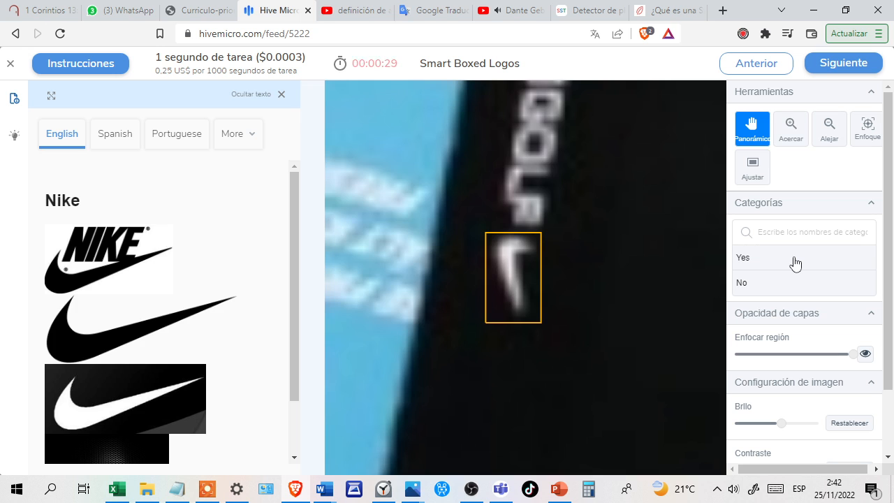
{"action": "left_click", "coordinate": [813, 263]}
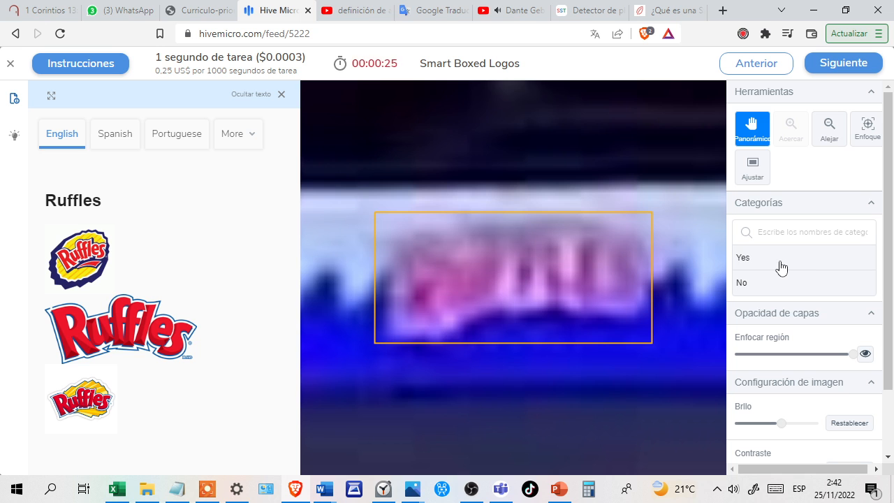
{"action": "left_click", "coordinate": [780, 262]}
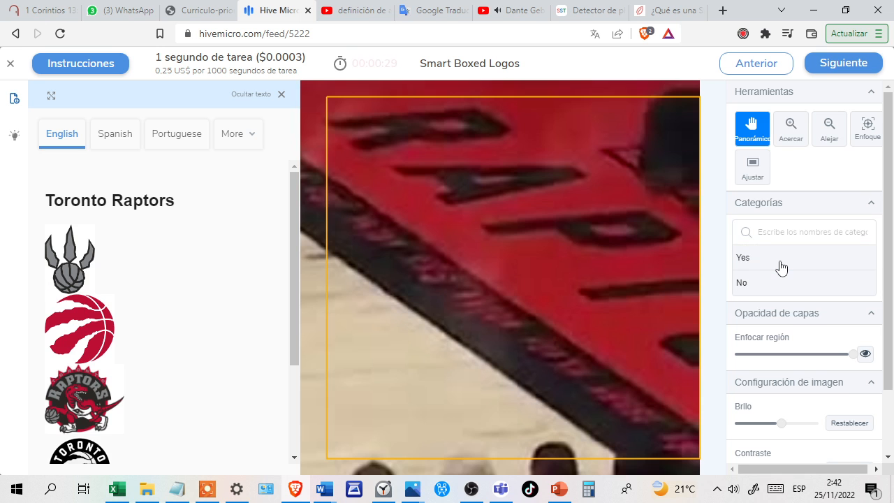
Settle on No for the boxed Toronto Raptors court lettering and answer Yes for the oval maple leaf compared with Air Canada.
{"action": "left_click", "coordinate": [803, 265]}
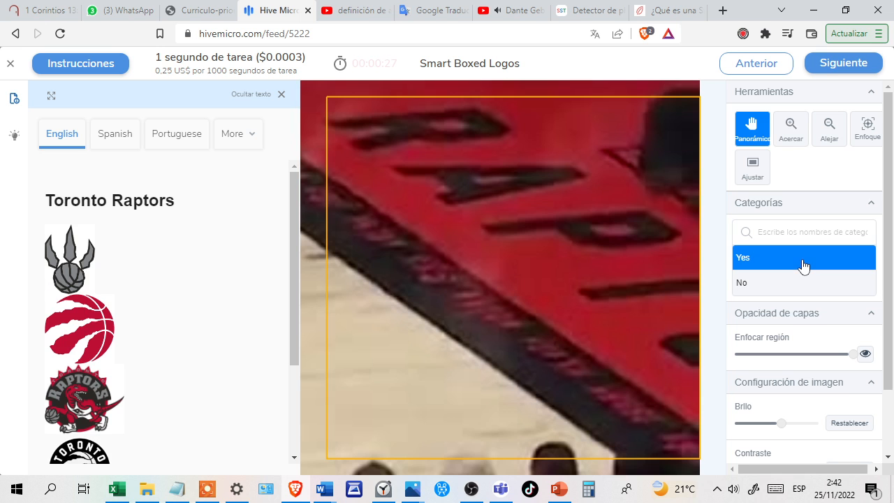
{"action": "left_click", "coordinate": [791, 287]}
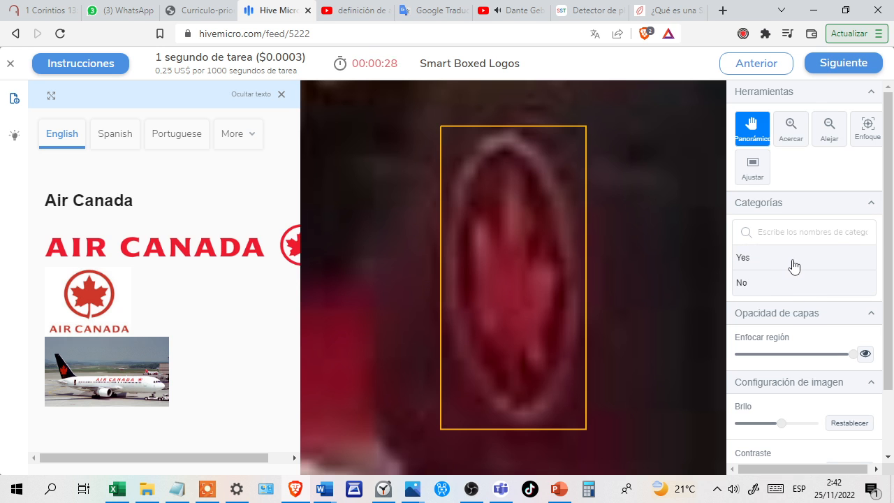
{"action": "left_click", "coordinate": [793, 265]}
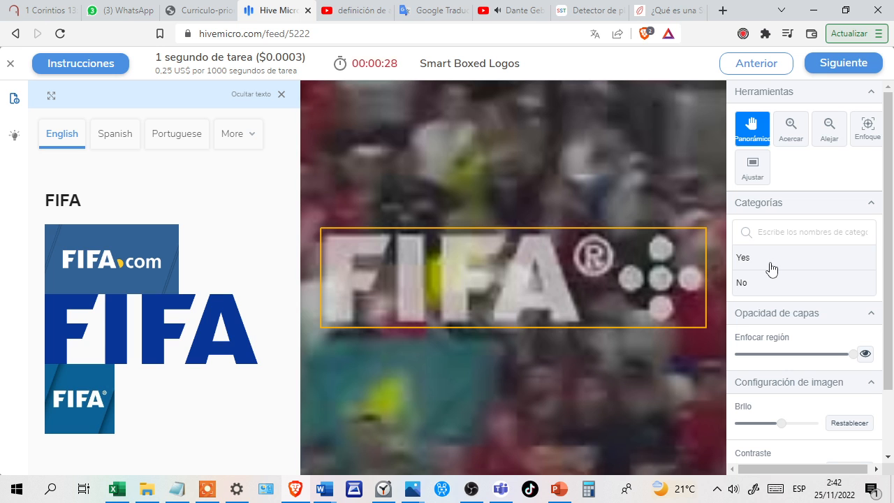
Settle on No for the boxed FIFA lettering over the crowd and answer No for the faded FIFA lettering.
{"action": "left_click", "coordinate": [772, 267]}
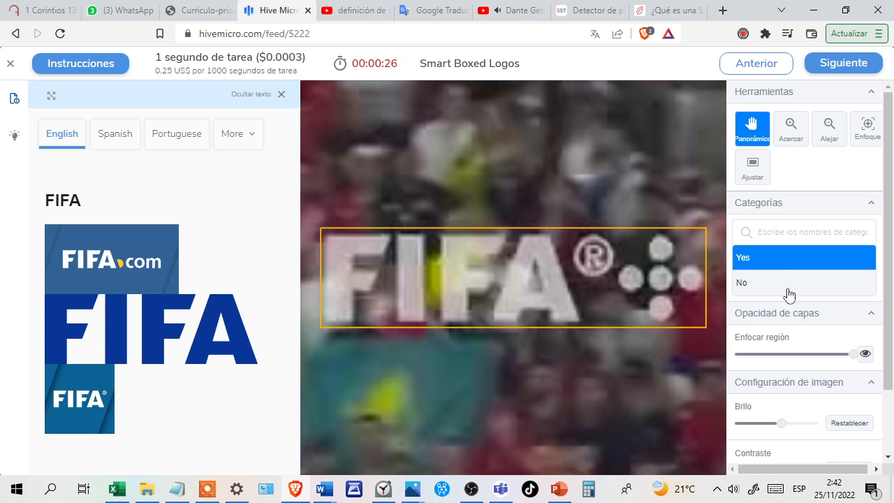
{"action": "left_click", "coordinate": [786, 291]}
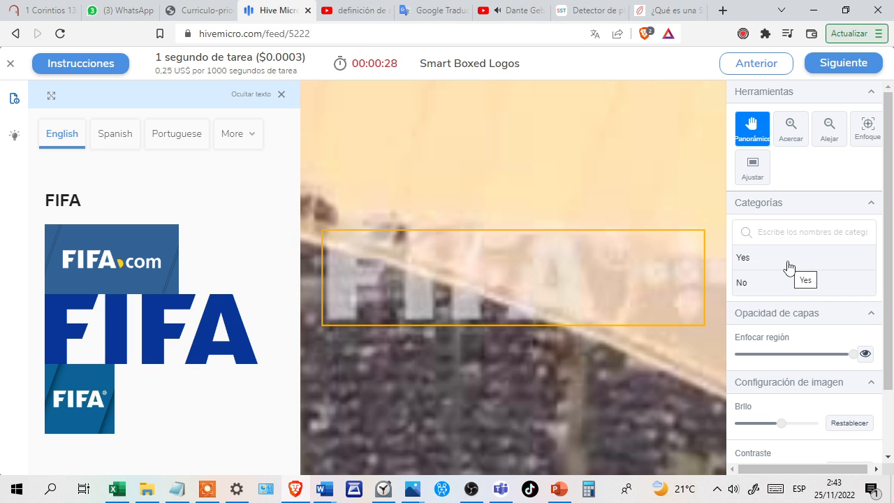
{"action": "left_click", "coordinate": [795, 286]}
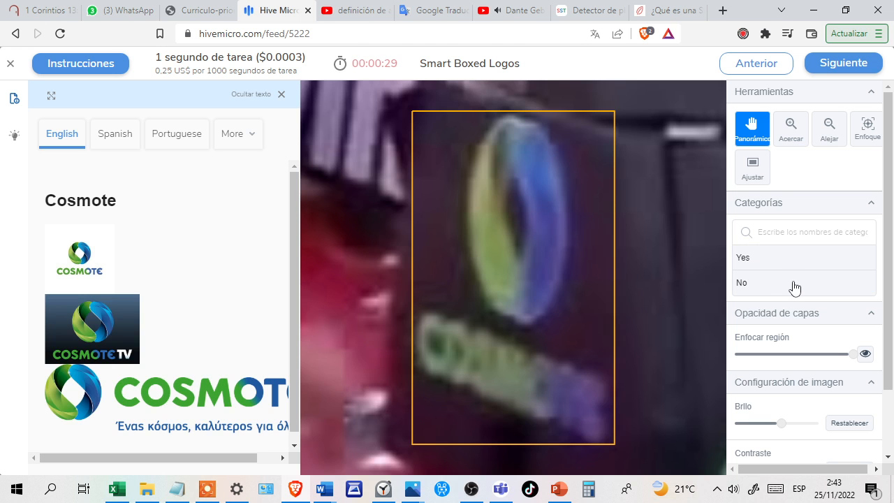
Answer Yes for the boxed Cosmote emblem, the adidas mark on the red garment and the blurry Rakuten lettering.
{"action": "left_click", "coordinate": [787, 269]}
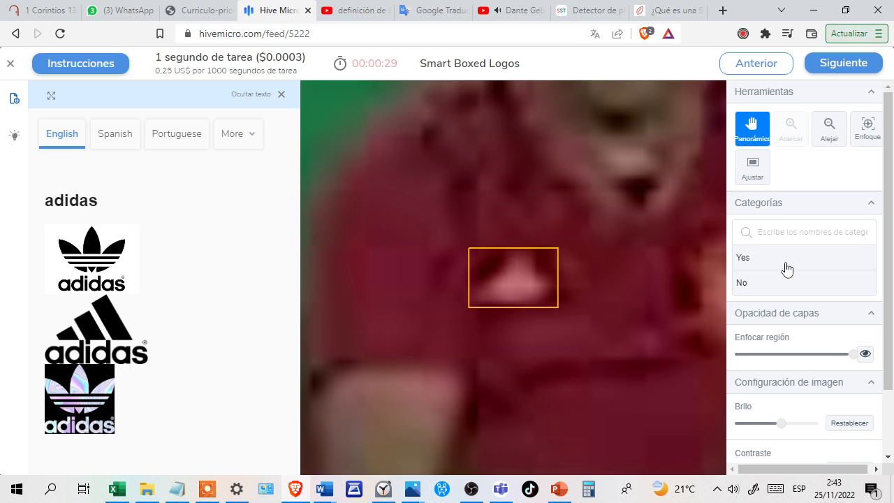
{"action": "left_click", "coordinate": [805, 265]}
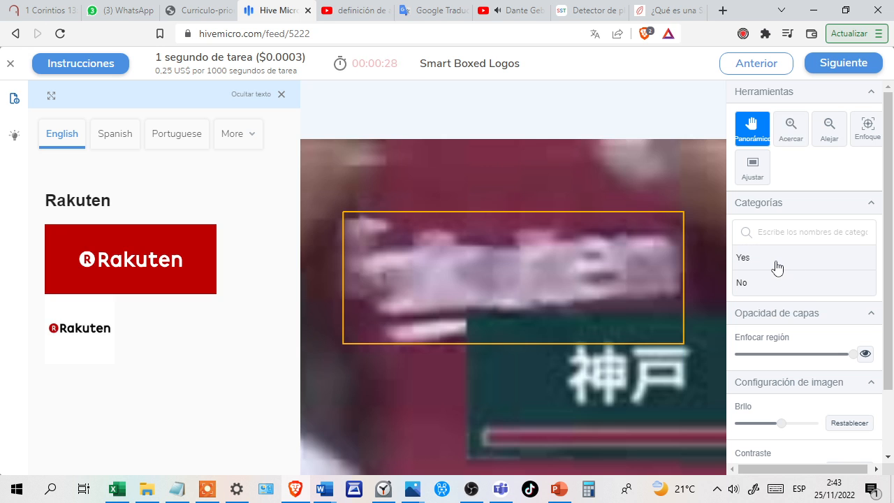
{"action": "left_click", "coordinate": [779, 264]}
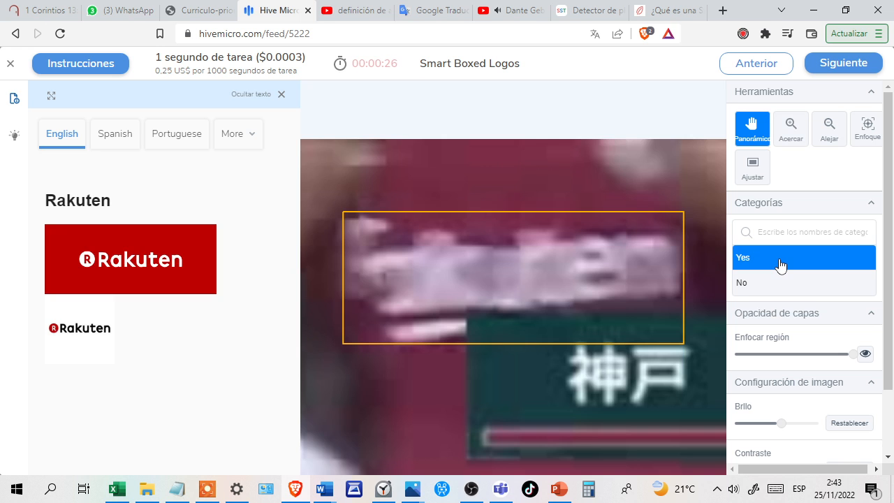
{"action": "left_click", "coordinate": [797, 260]}
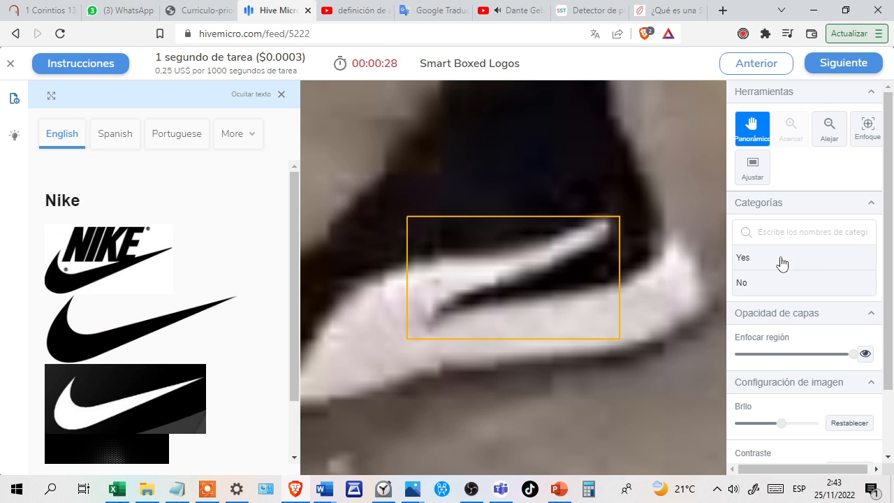
Answer Yes for the boxed Bwin court logo, Giant Bicycles mark, M&M's ice marking and Red Bull mark.
{"action": "left_click", "coordinate": [781, 262]}
{"action": "left_click", "coordinate": [798, 259]}
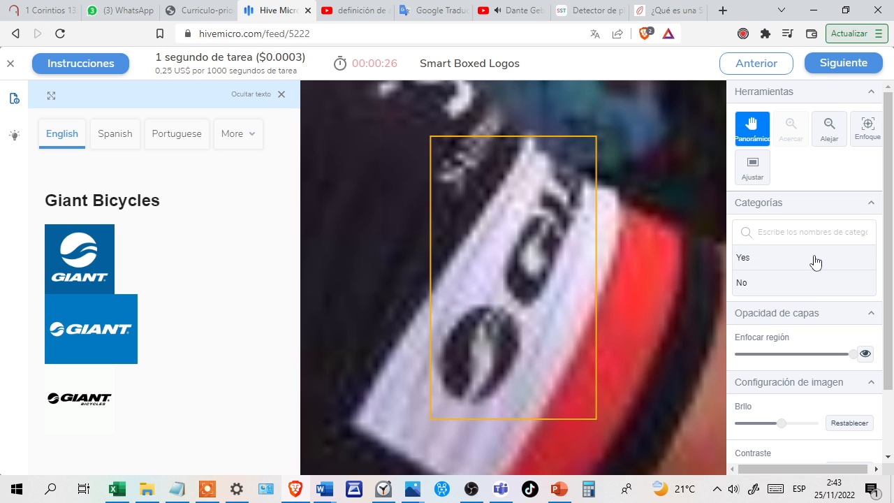
{"action": "left_click", "coordinate": [815, 261]}
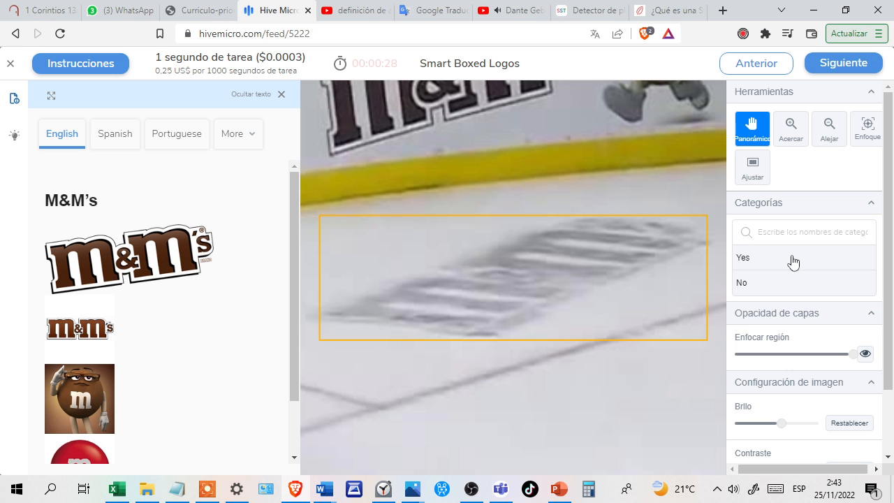
{"action": "left_click", "coordinate": [793, 261]}
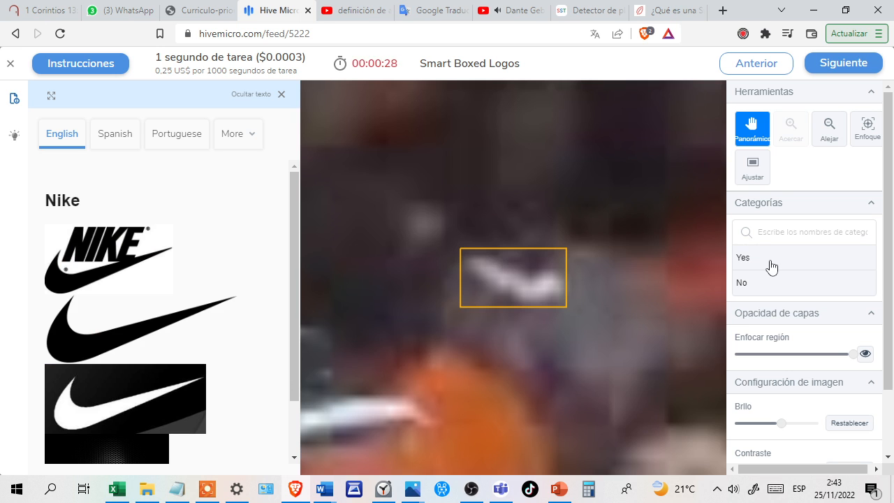
{"action": "left_click", "coordinate": [772, 266]}
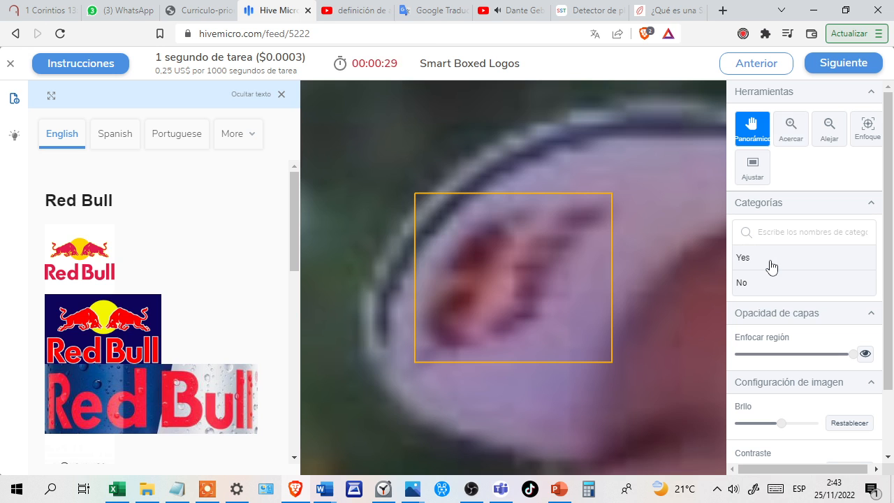
{"action": "left_click", "coordinate": [788, 264]}
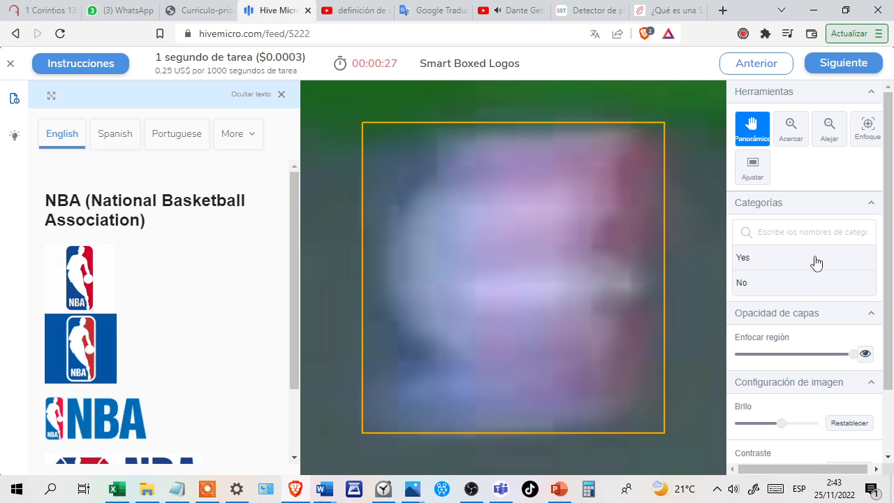
Answer Yes for the blurry boxed NBA mark, the dark Nike mark and the narrow NBA mark beside the green area.
{"action": "left_click", "coordinate": [814, 263]}
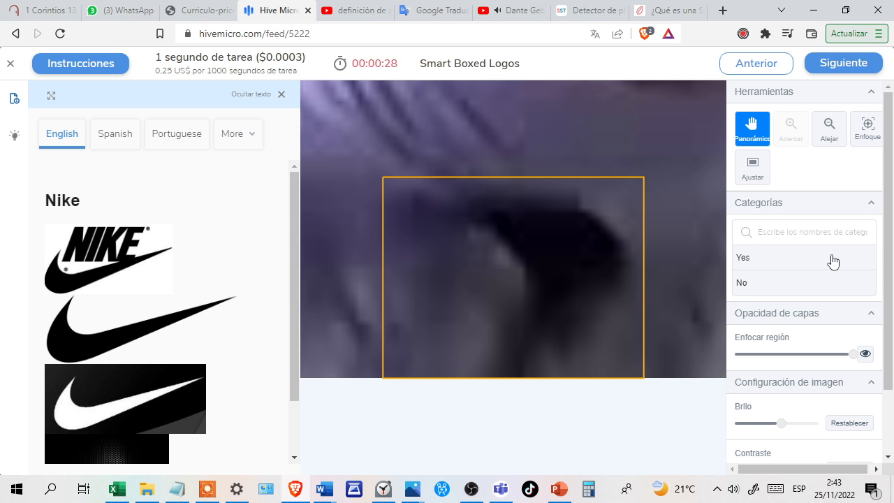
{"action": "left_click", "coordinate": [829, 265]}
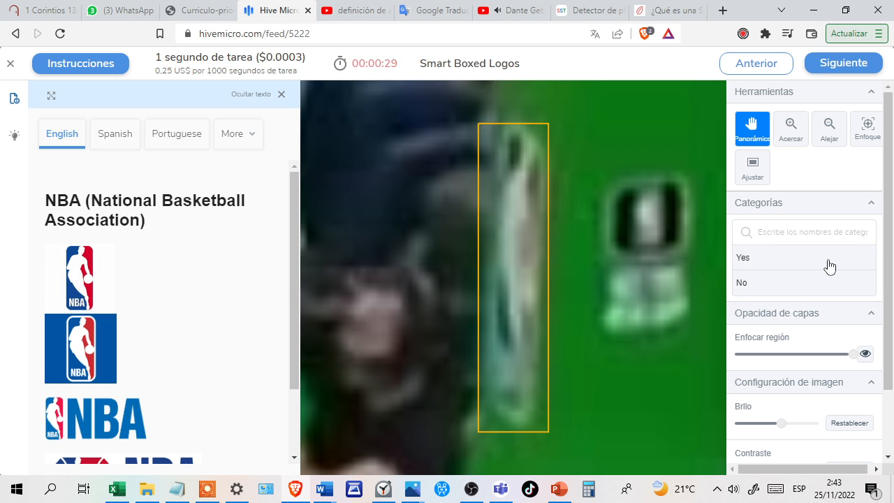
{"action": "left_click", "coordinate": [836, 264]}
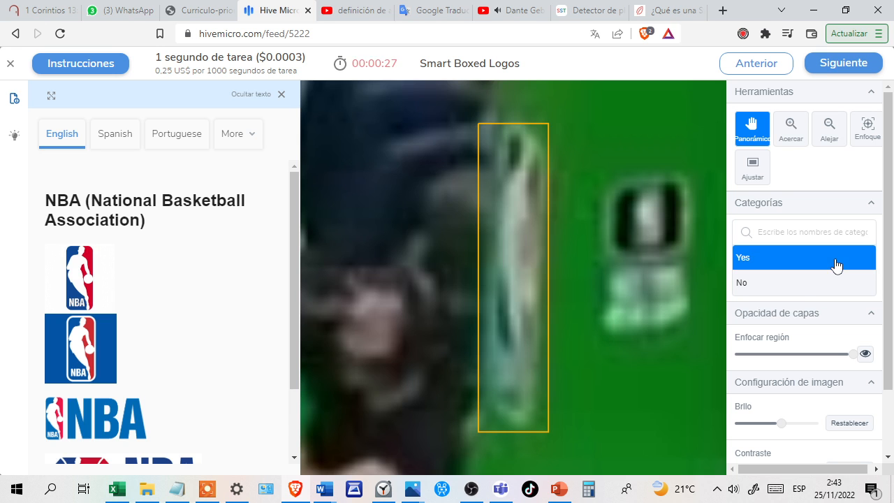
{"action": "left_click", "coordinate": [817, 266]}
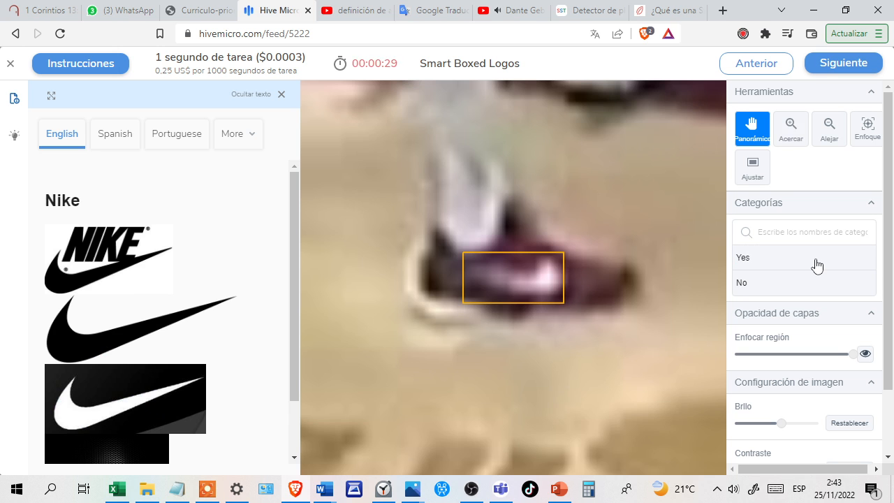
Answer Yes for the boxed Nike marks on the shoe and in yellow, the round NBA emblem and the ESPN lettering.
{"action": "left_click", "coordinate": [797, 264]}
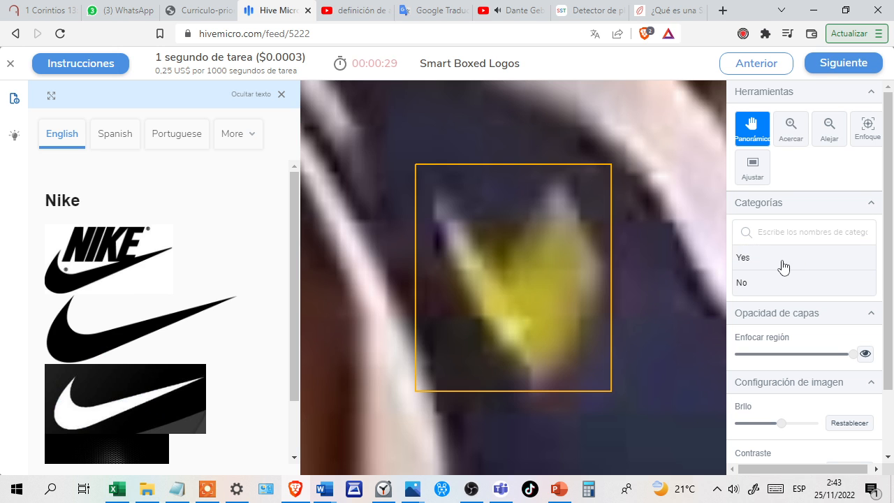
{"action": "left_click", "coordinate": [780, 266]}
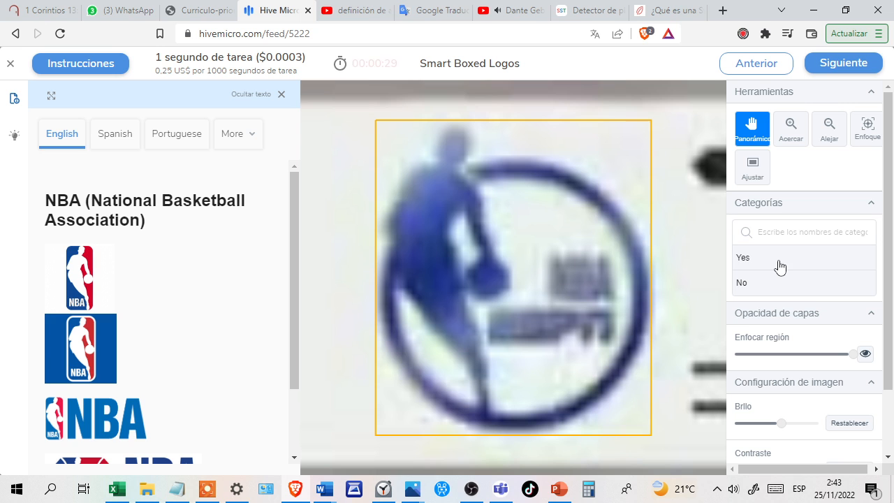
{"action": "left_click", "coordinate": [797, 265]}
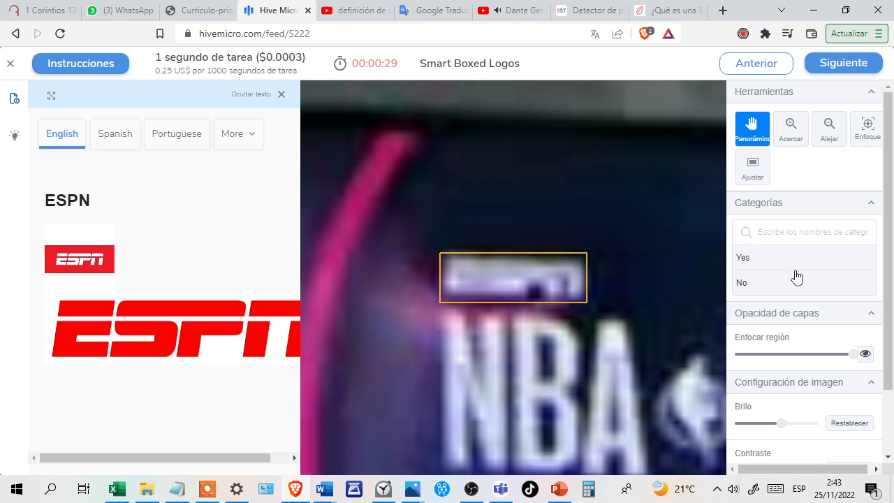
{"action": "left_click", "coordinate": [802, 263]}
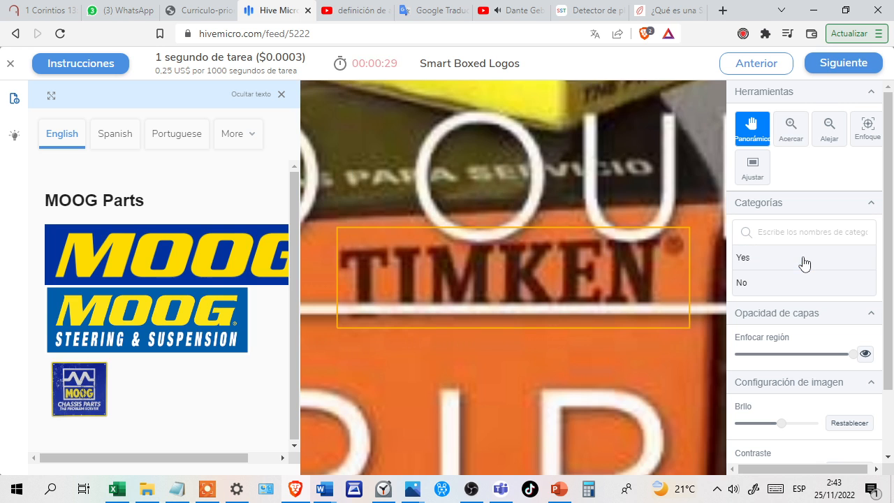
Settle on No for the Timken lettering compared with MOOG Parts and answer Yes for the Chicago Bulls head outline.
{"action": "left_click", "coordinate": [815, 263]}
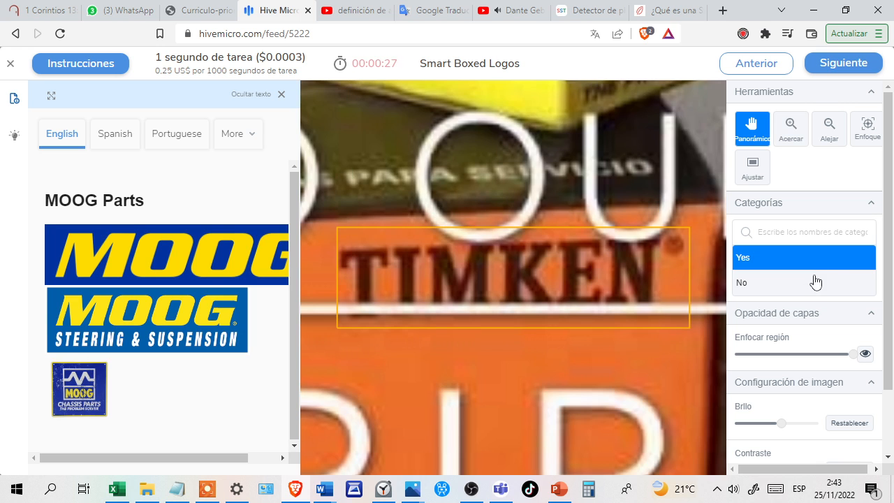
{"action": "left_click", "coordinate": [815, 281]}
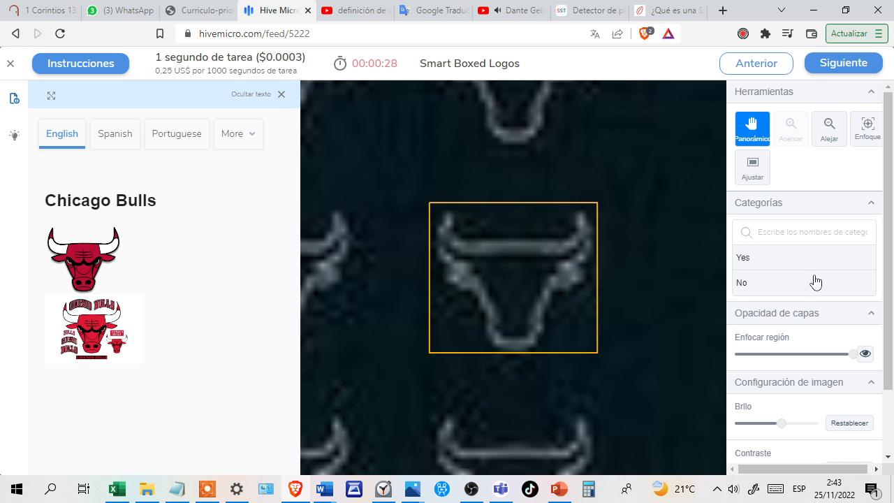
{"action": "left_click", "coordinate": [810, 257]}
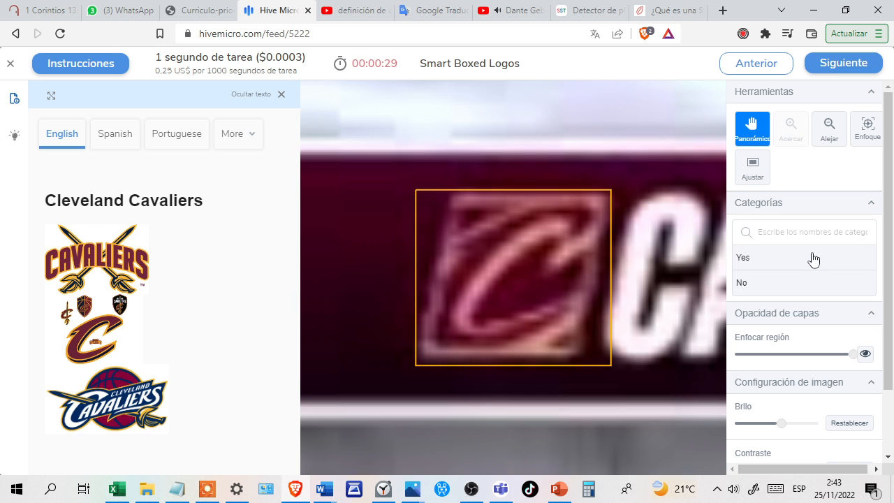
Answer Yes for the boxed Cleveland Cavaliers and Facebook icons and settle on Yes for the Budweiser lettering.
{"action": "left_click", "coordinate": [815, 258]}
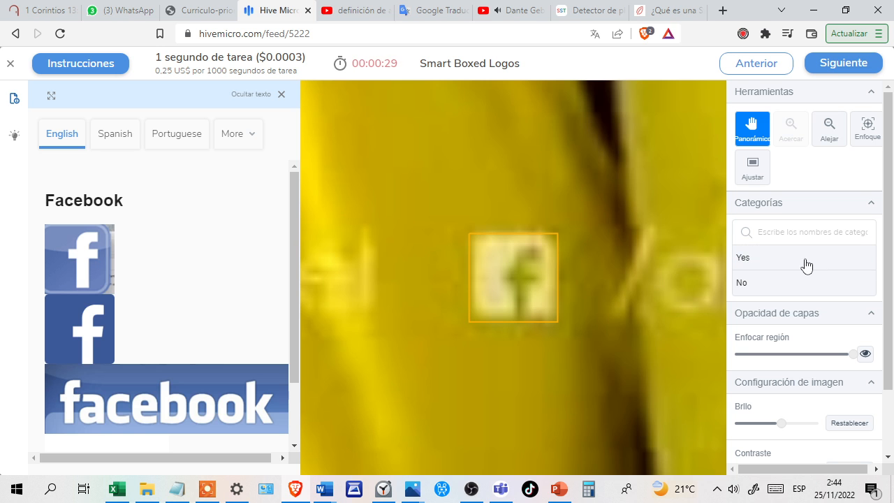
{"action": "left_click", "coordinate": [804, 263]}
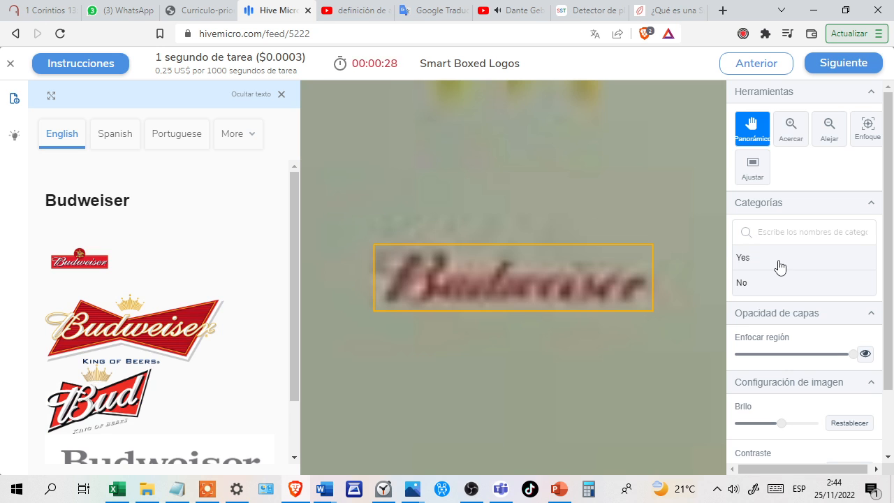
{"action": "left_click", "coordinate": [780, 263]}
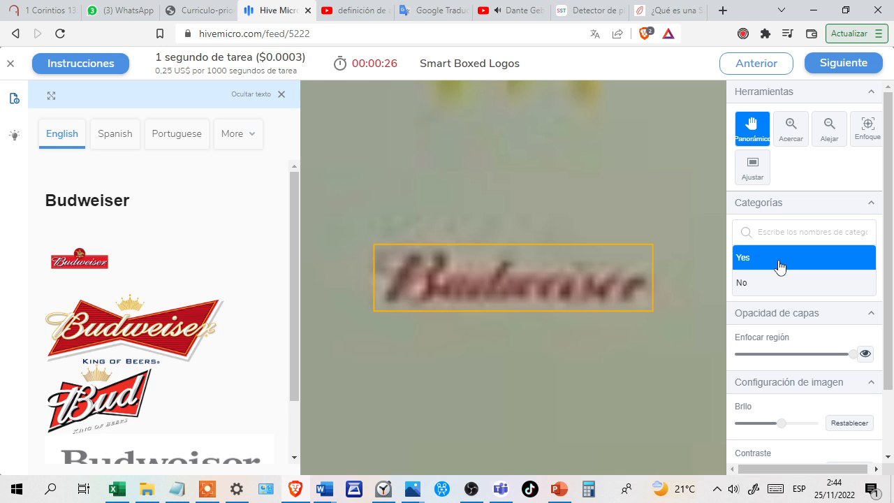
{"action": "left_click", "coordinate": [791, 289]}
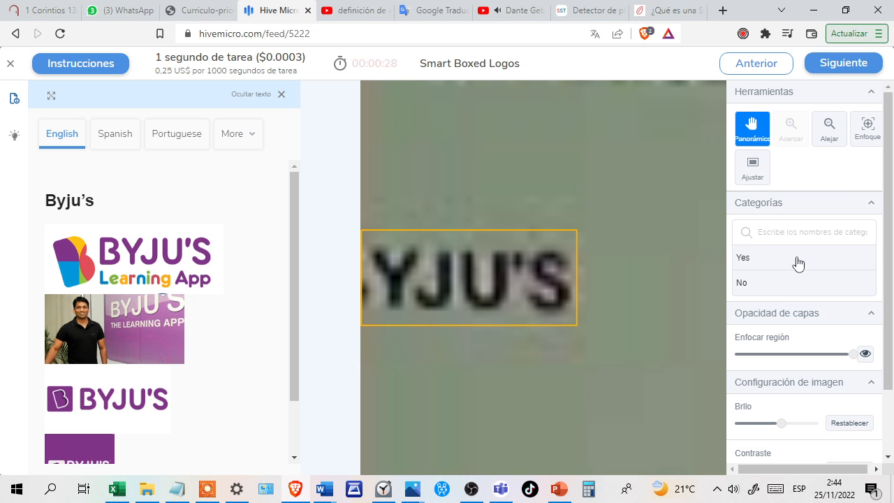
{"action": "left_click", "coordinate": [799, 263]}
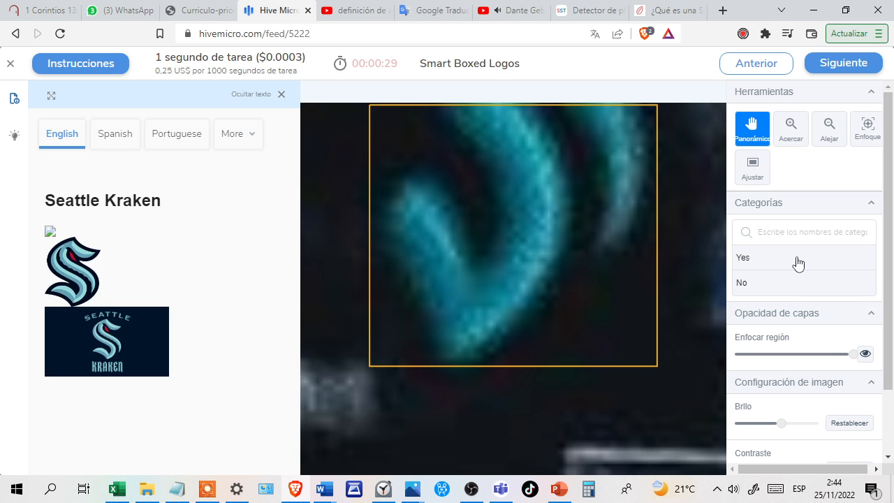
Answer Yes for the boxed Seattle Kraken curve, the Cleveland Cavaliers icon and the CCM Hockey mark.
{"action": "left_click", "coordinate": [810, 262]}
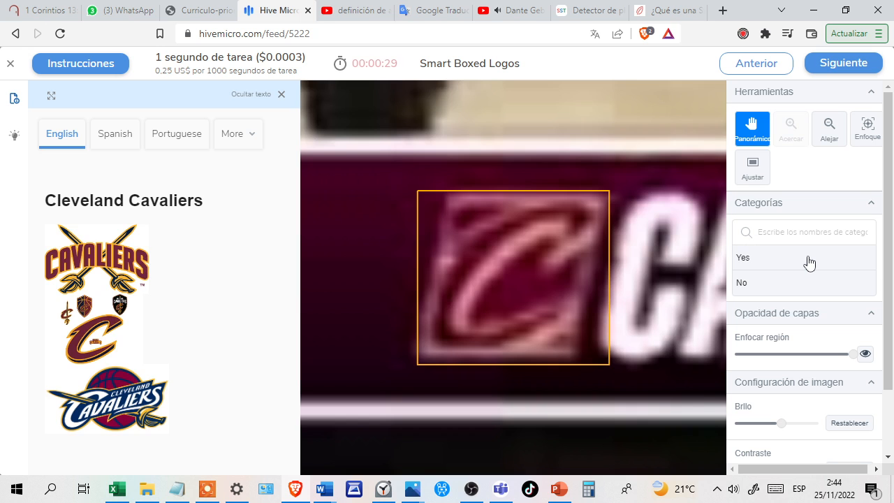
{"action": "left_click", "coordinate": [797, 260]}
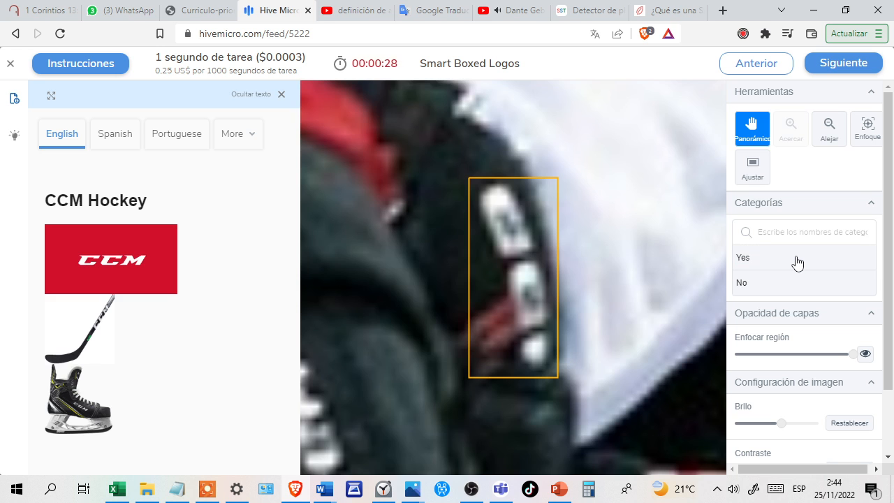
{"action": "left_click", "coordinate": [808, 262]}
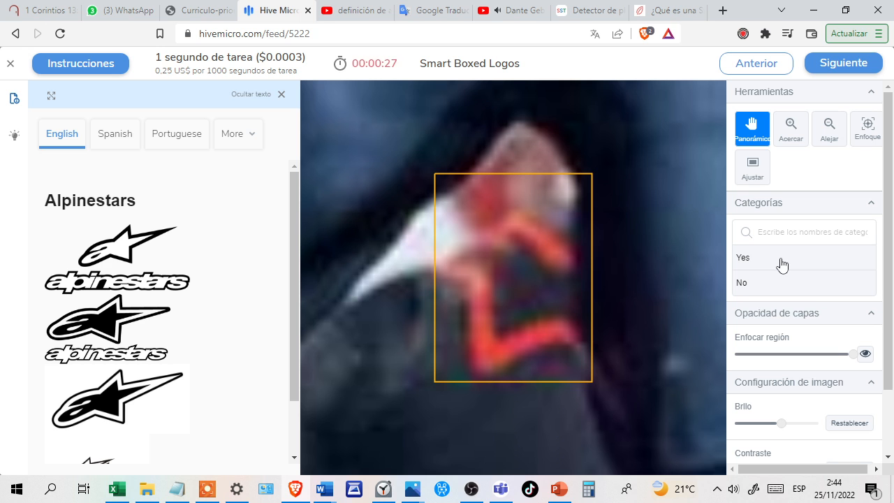
Answer Yes for the red Alpinestars mark, the Fox Racing mark on the dark glove and the comparisons that follow.
{"action": "left_click", "coordinate": [781, 264]}
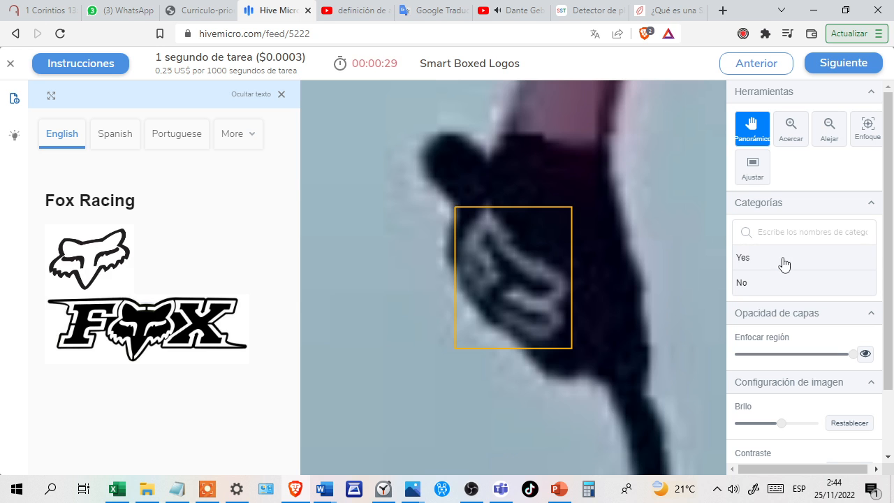
{"action": "left_click", "coordinate": [790, 259]}
{"action": "left_click", "coordinate": [807, 261]}
{"action": "left_click", "coordinate": [789, 262]}
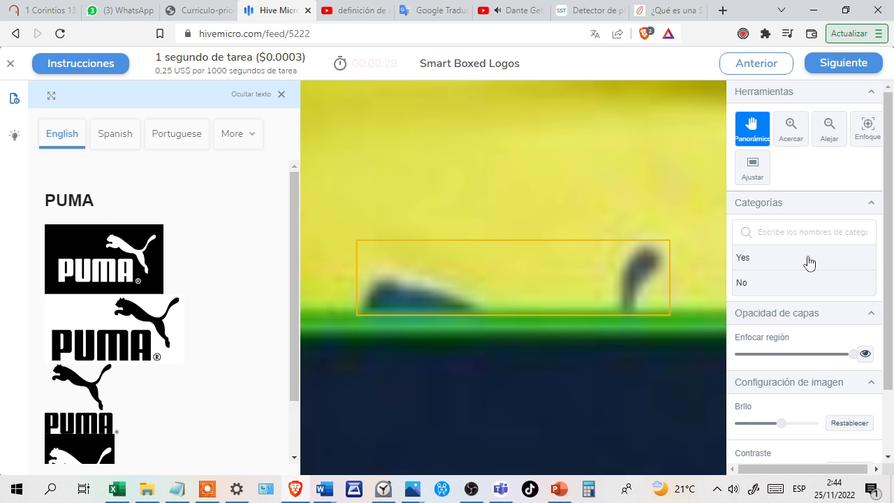
Answer Yes for the partly hidden PUMA mark on yellow, the dark Nike swoosh and the Errea comparison.
{"action": "left_click", "coordinate": [809, 262]}
{"action": "left_click", "coordinate": [818, 263]}
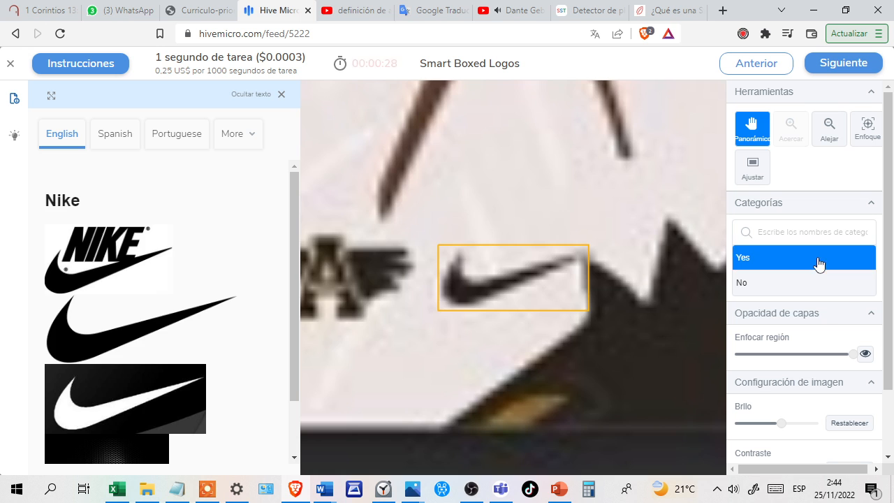
{"action": "left_click", "coordinate": [830, 262]}
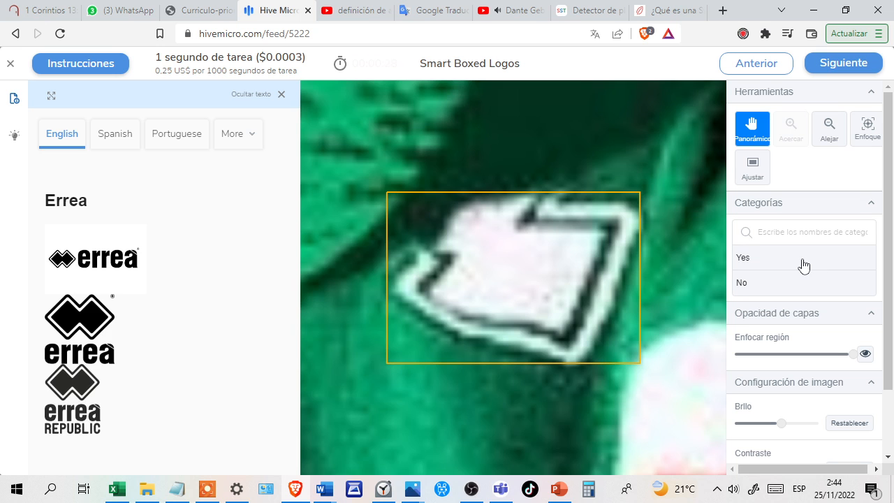
{"action": "left_click", "coordinate": [805, 265]}
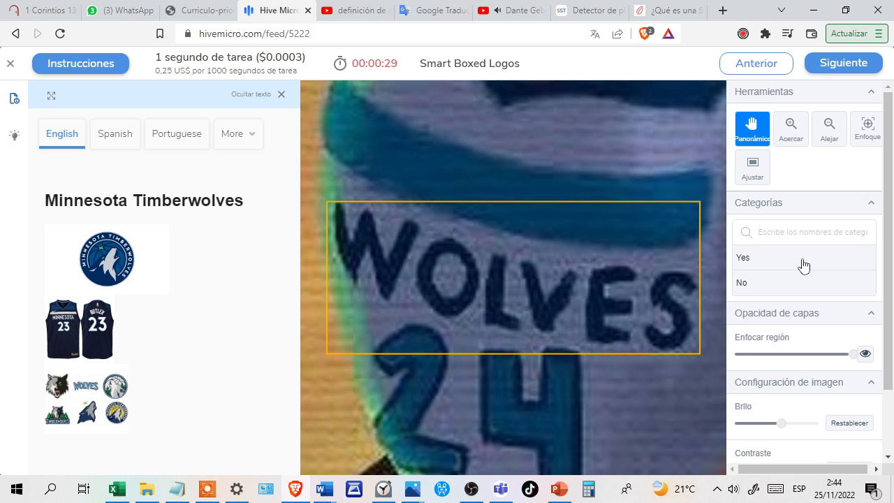
Compare the boxed Wolves lettering with the Minnesota Timberwolves references and settle on Yes.
{"action": "left_click", "coordinate": [786, 266]}
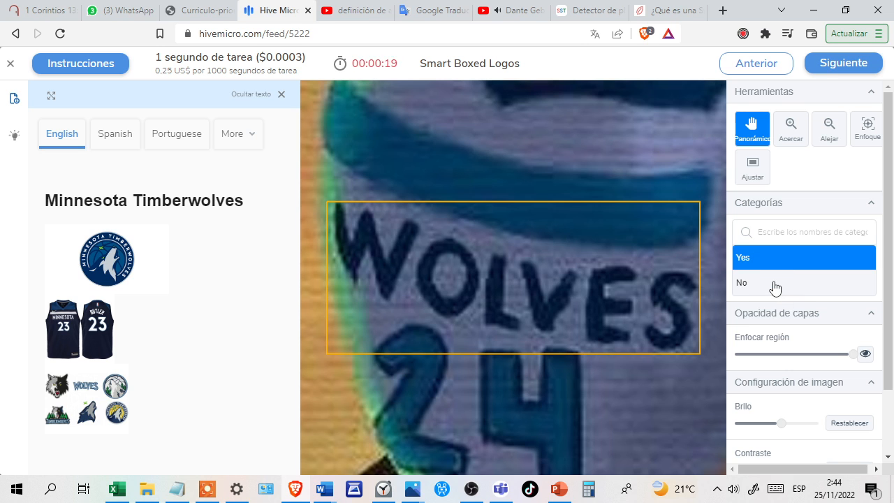
{"action": "left_click", "coordinate": [774, 286]}
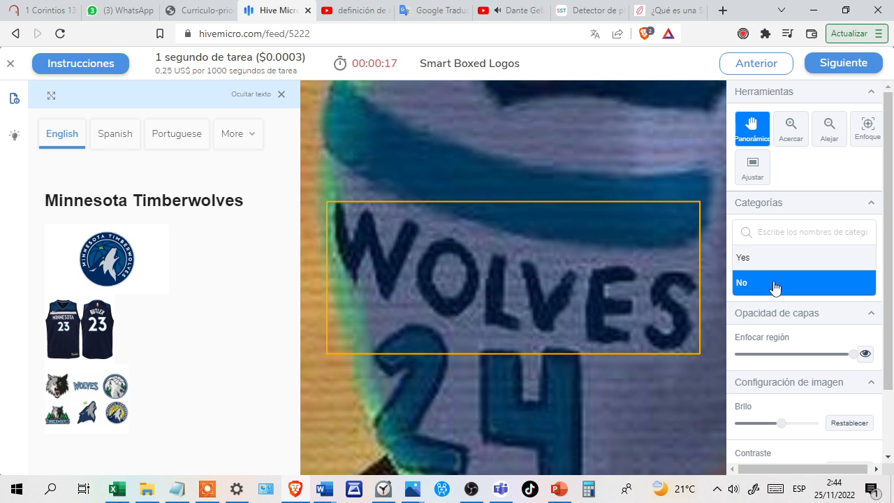
{"action": "scroll", "coordinate": [79, 401], "scroll_direction": "up", "scroll_amount": 3}
{"action": "scroll", "coordinate": [78, 407], "scroll_direction": "up", "scroll_amount": 3}
{"action": "scroll", "coordinate": [79, 405], "scroll_direction": "down", "scroll_amount": 5}
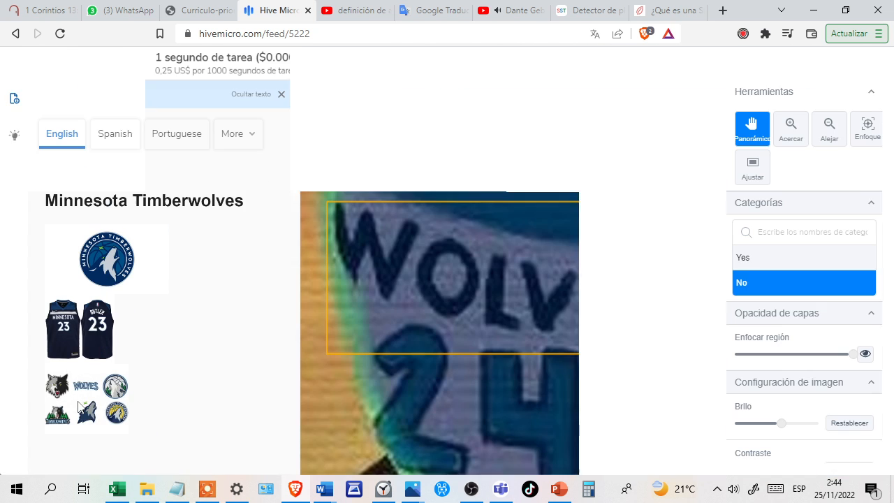
{"action": "left_click", "coordinate": [788, 261]}
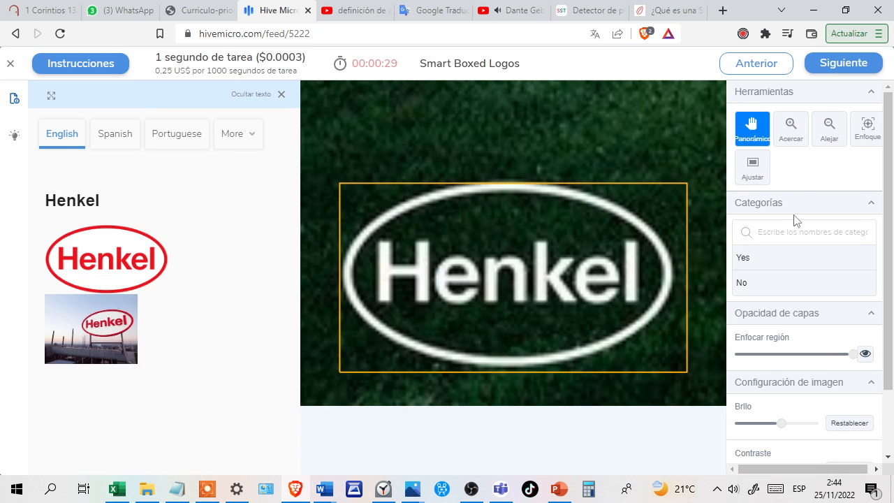
Answer Yes for the white Henkel oval and for the Raiffeisen lettering after checking its reference logos.
{"action": "left_click", "coordinate": [785, 261]}
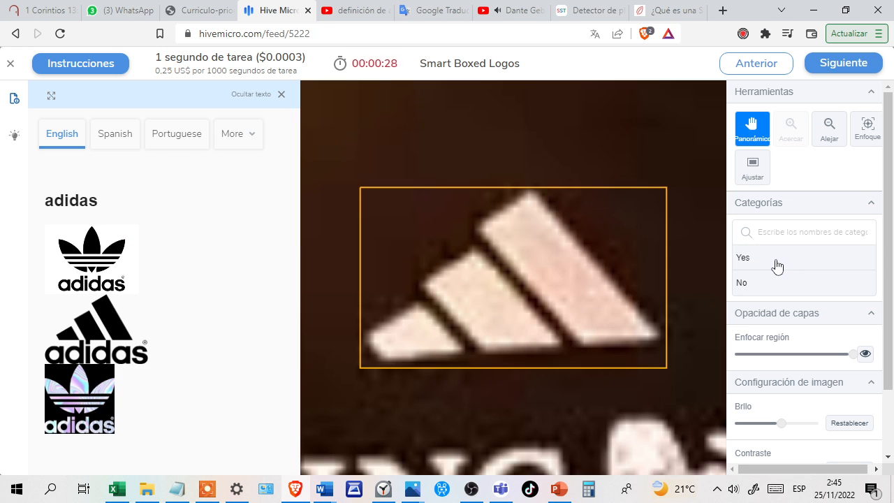
{"action": "left_click", "coordinate": [777, 264]}
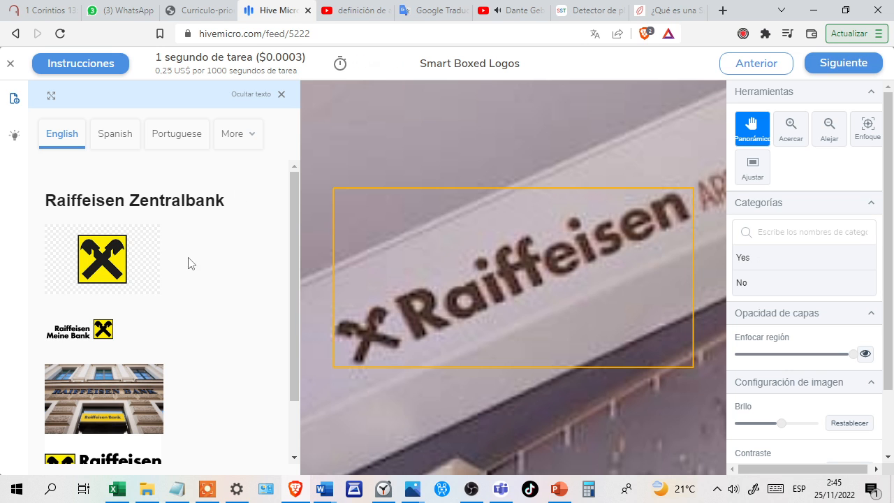
{"action": "scroll", "coordinate": [199, 323], "scroll_direction": "down", "scroll_amount": 1}
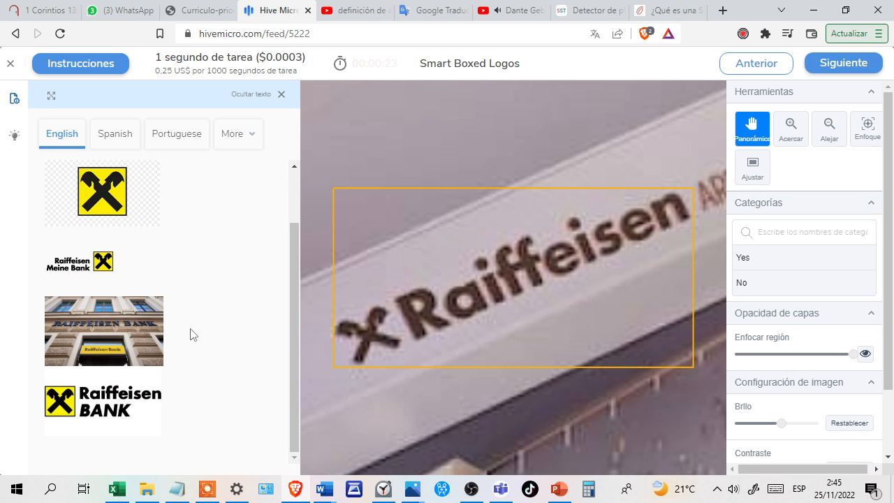
{"action": "left_click", "coordinate": [768, 260]}
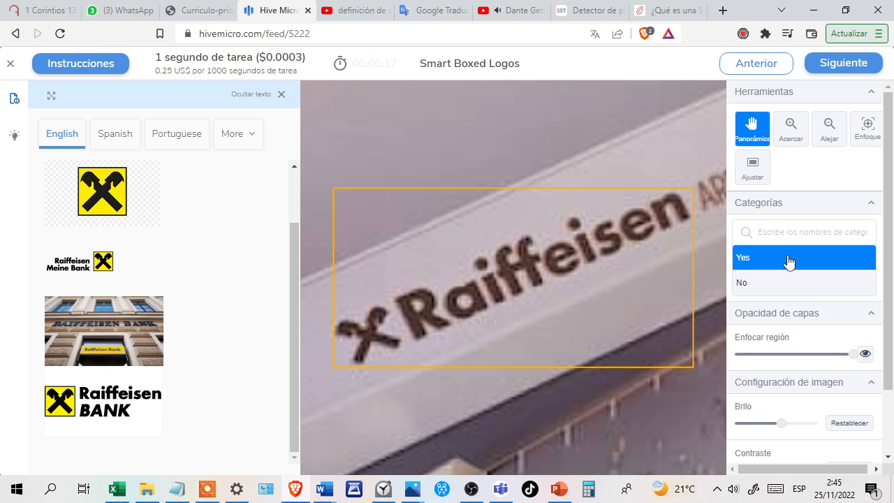
{"action": "key", "text": "Return"}
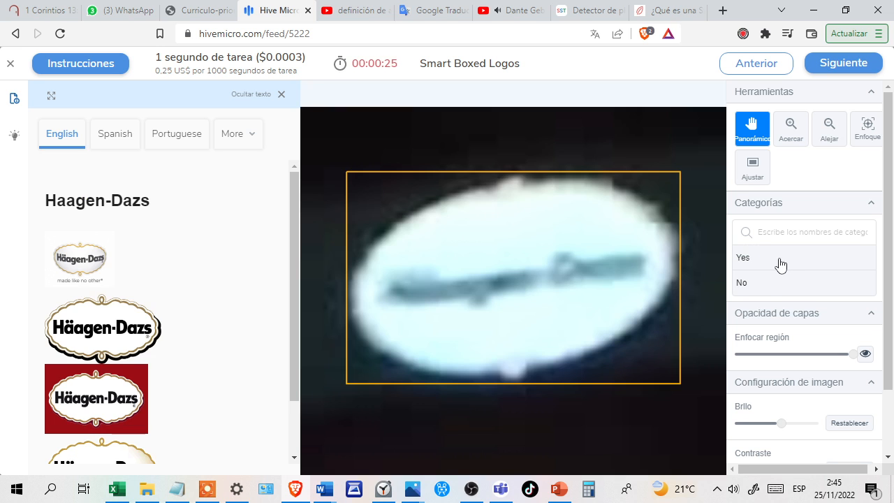
Answer No for the blurry Haagen-Dazs oval and Yes for the boxed Michelin and Splunk comparisons.
{"action": "left_click", "coordinate": [766, 285]}
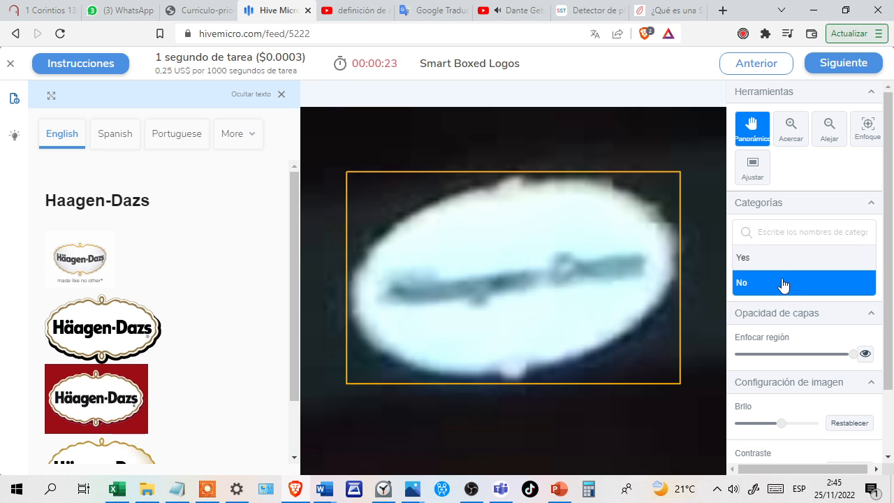
{"action": "key", "text": "Return"}
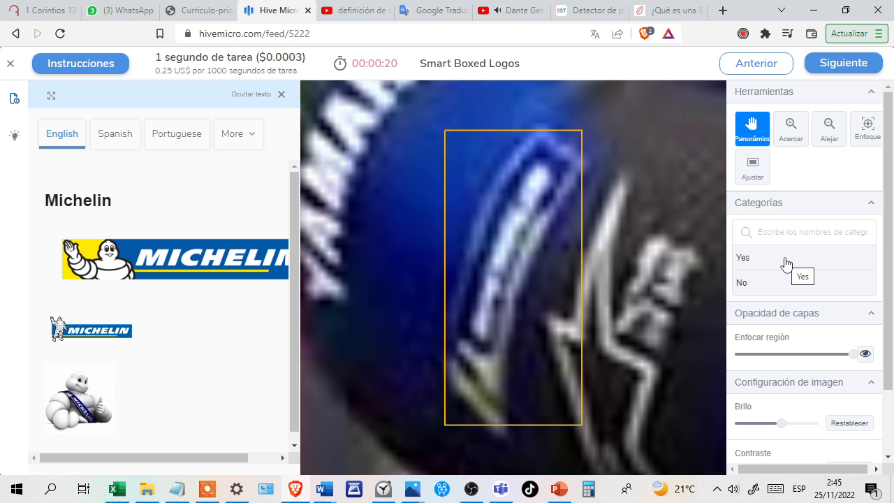
{"action": "left_click", "coordinate": [785, 261]}
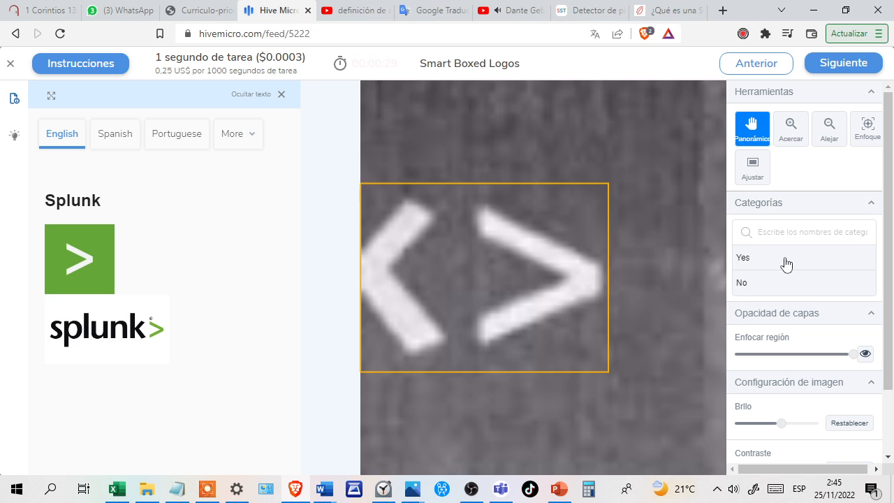
{"action": "left_click", "coordinate": [786, 263]}
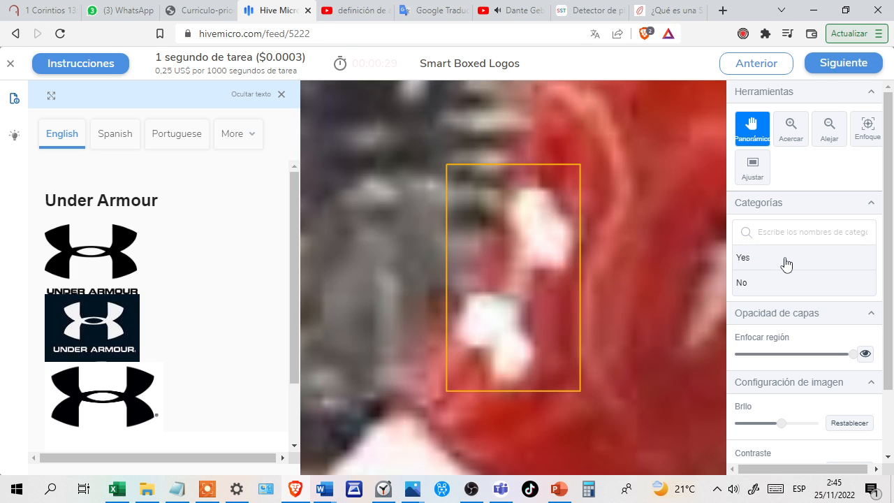
Answer Yes for the white Under Armour mark, settle on No for the faint Coca-Cola lettering and answer Yes for the Nike mark.
{"action": "left_click", "coordinate": [798, 264]}
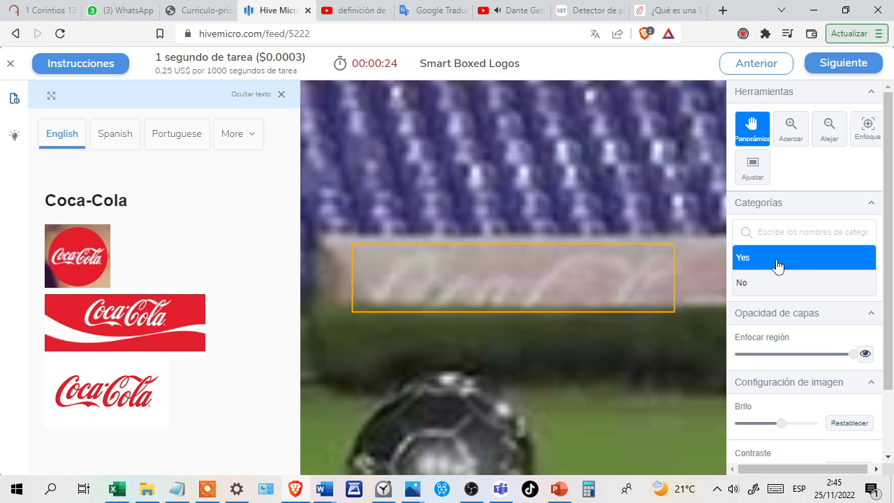
{"action": "left_click", "coordinate": [785, 285]}
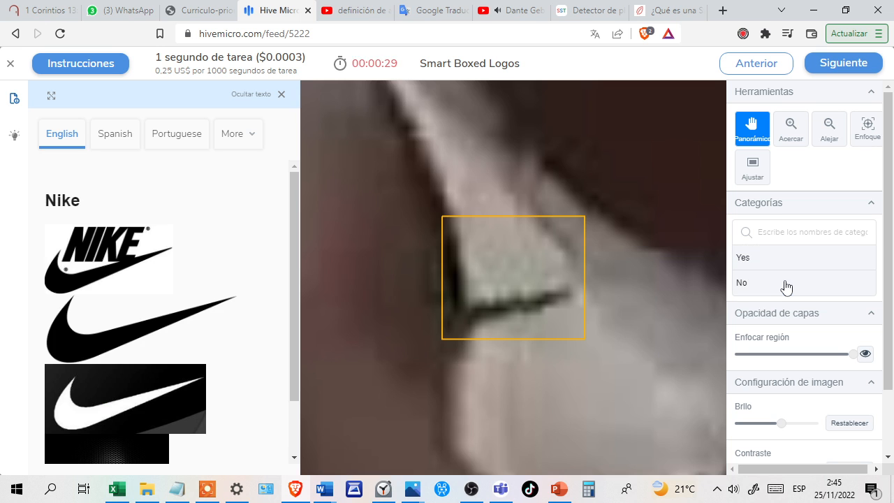
{"action": "left_click", "coordinate": [787, 262]}
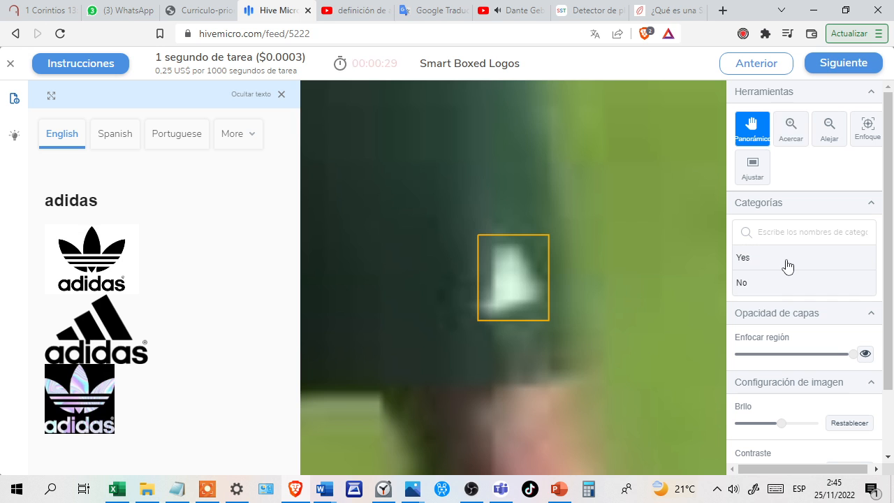
Answer Yes for the two blurry white adidas marks and the partly hidden PPG Industries sign.
{"action": "left_click", "coordinate": [797, 262]}
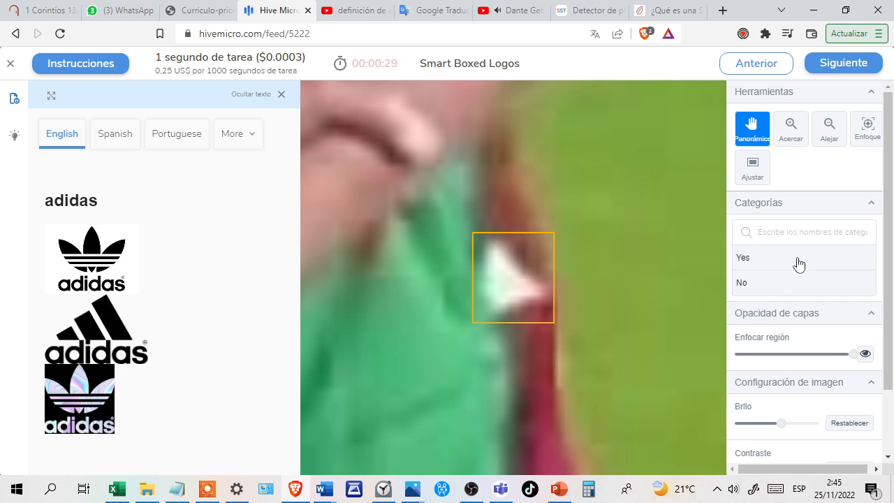
{"action": "left_click", "coordinate": [781, 262]}
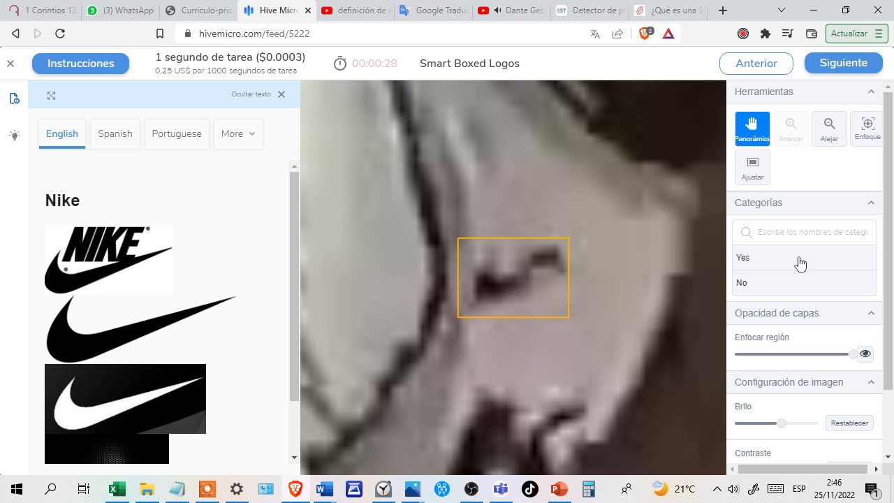
{"action": "left_click", "coordinate": [800, 264]}
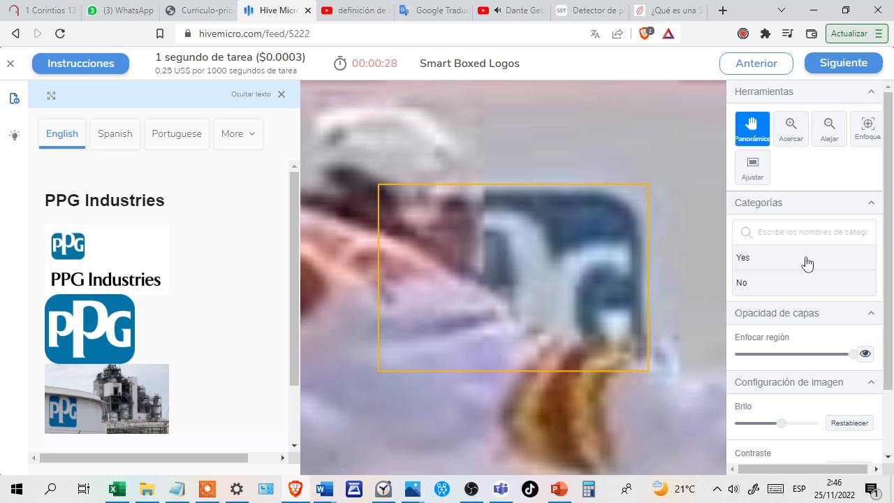
{"action": "left_click", "coordinate": [807, 263]}
{"action": "left_click", "coordinate": [781, 264]}
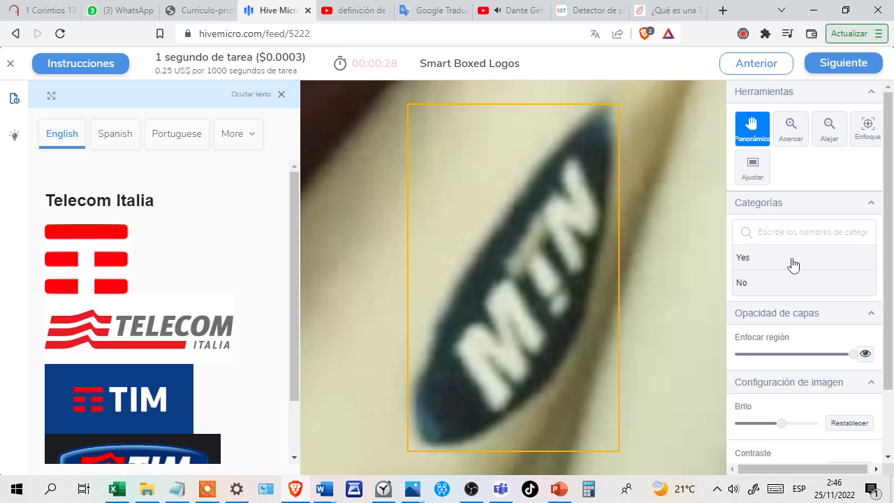
Settle on No for the MTN lettering compared with Telecom Italia and answer Yes for the NFL shield on red.
{"action": "left_click", "coordinate": [794, 264]}
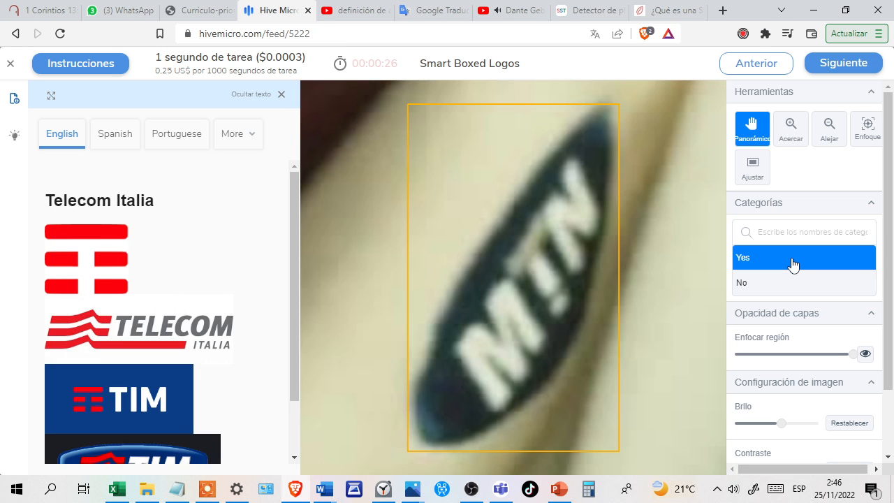
{"action": "scroll", "coordinate": [155, 265], "scroll_direction": "down", "scroll_amount": 1}
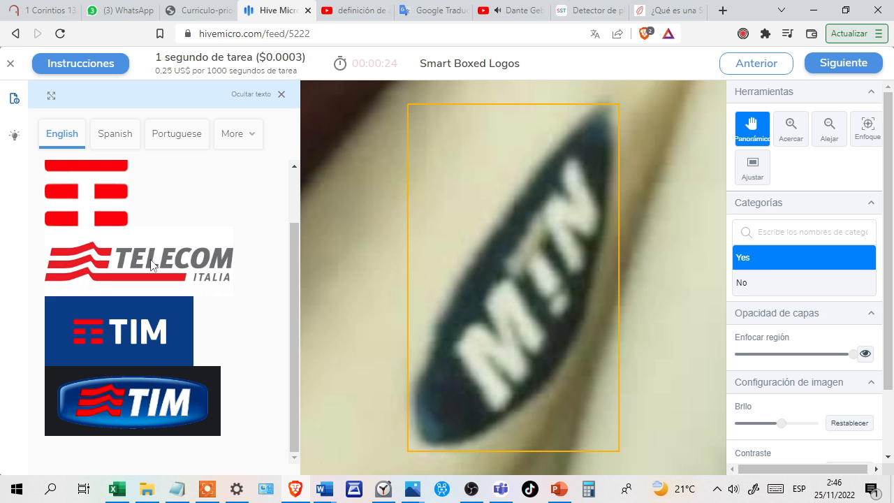
{"action": "left_click", "coordinate": [759, 285]}
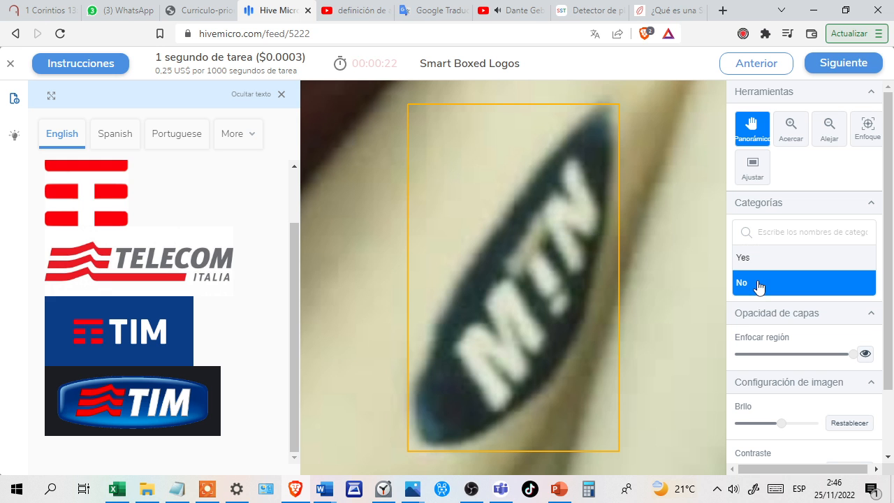
{"action": "key", "text": "Return"}
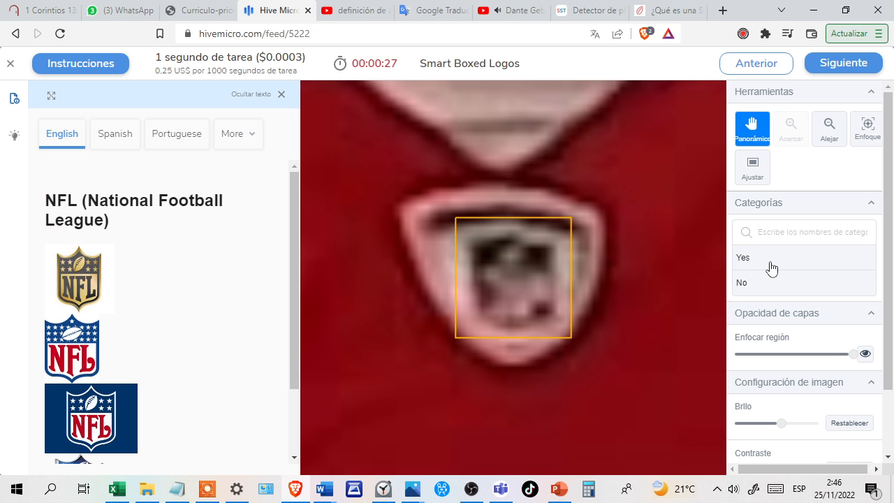
{"action": "left_click", "coordinate": [772, 269]}
{"action": "key", "text": "Return"}
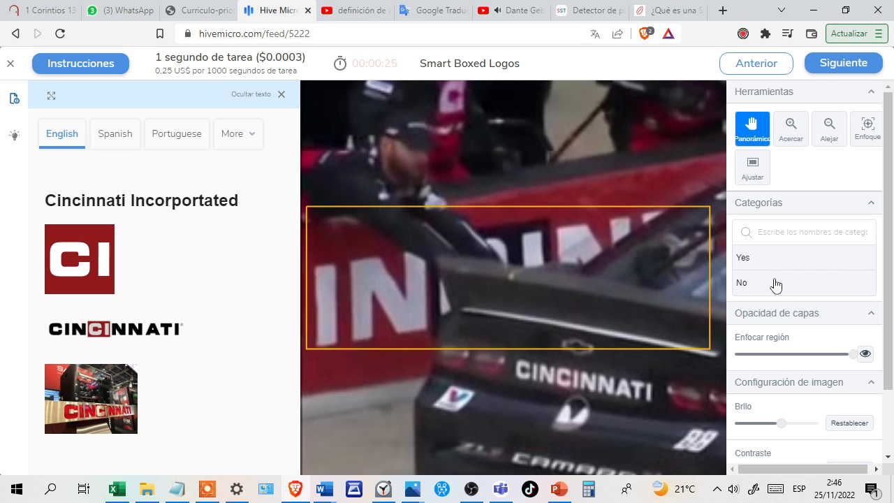
Settle on No for the partly hidden Cincinnati lettering and choose Yes for the FFF tv lettering compared with Effen Vodka.
{"action": "left_click", "coordinate": [775, 284]}
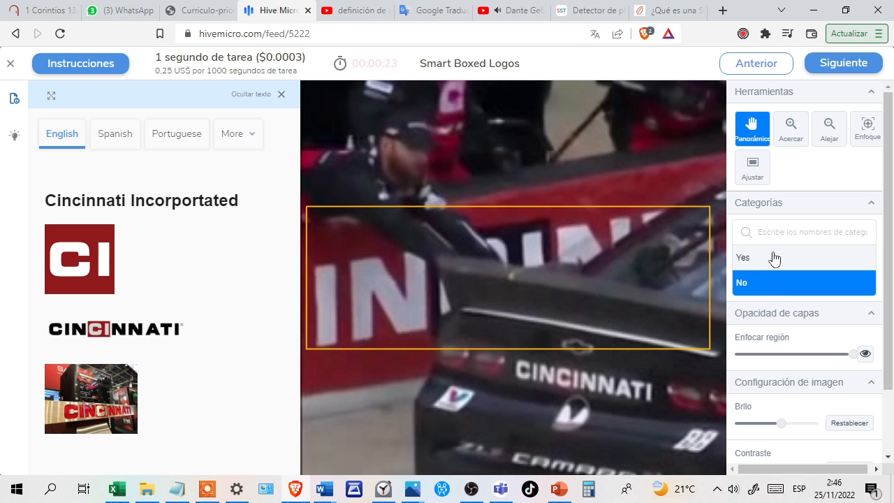
{"action": "left_click", "coordinate": [775, 258]}
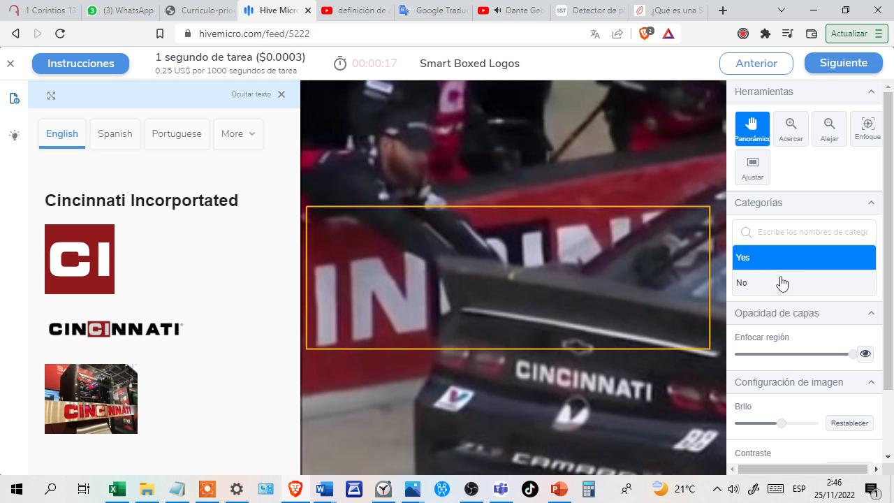
{"action": "left_click", "coordinate": [782, 283]}
{"action": "left_click", "coordinate": [774, 262]}
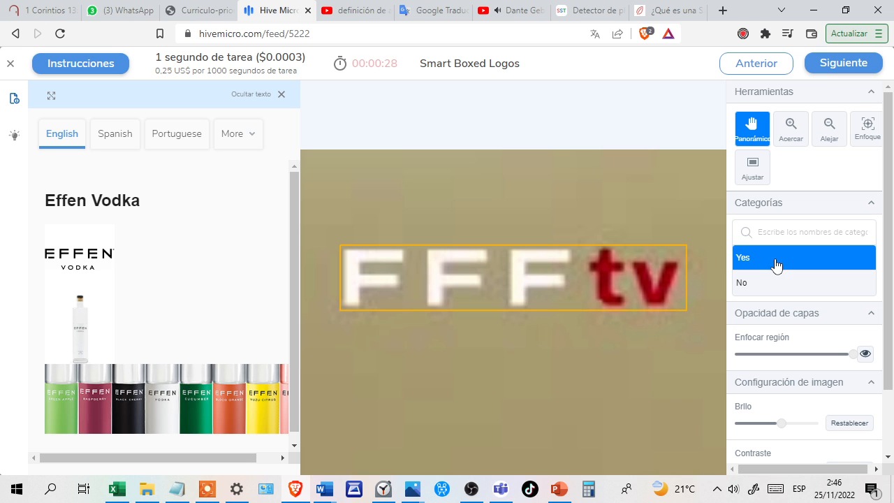
Change the answer for the FFF tv lettering to No and reload the jobs list, skipping the e-mail verification.
{"action": "left_click", "coordinate": [784, 283]}
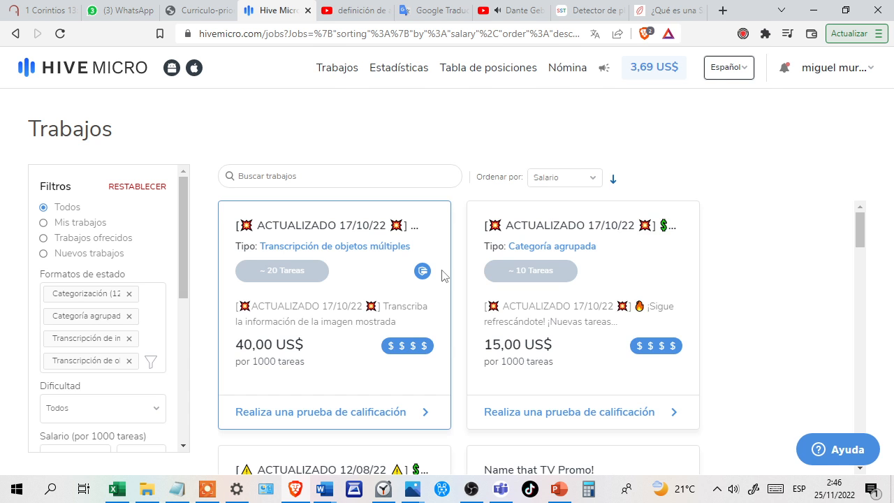
{"action": "scroll", "coordinate": [443, 309], "scroll_direction": "down", "scroll_amount": 4}
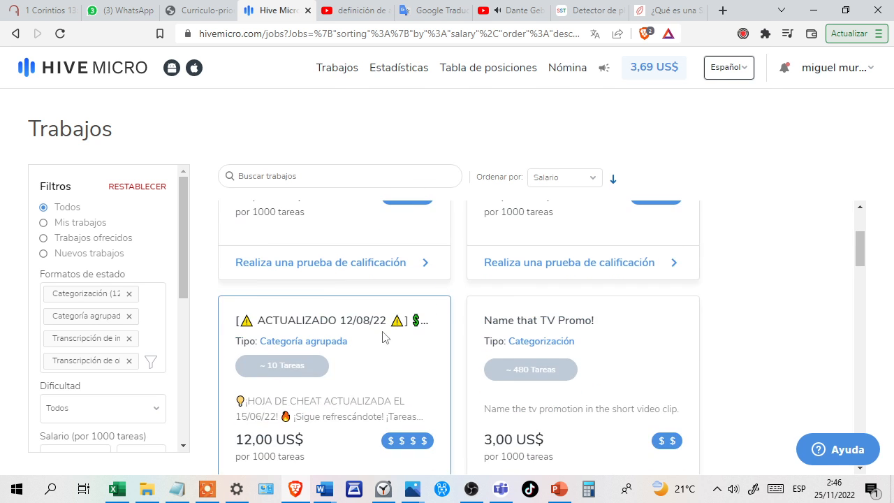
{"action": "scroll", "coordinate": [381, 339], "scroll_direction": "down", "scroll_amount": 4}
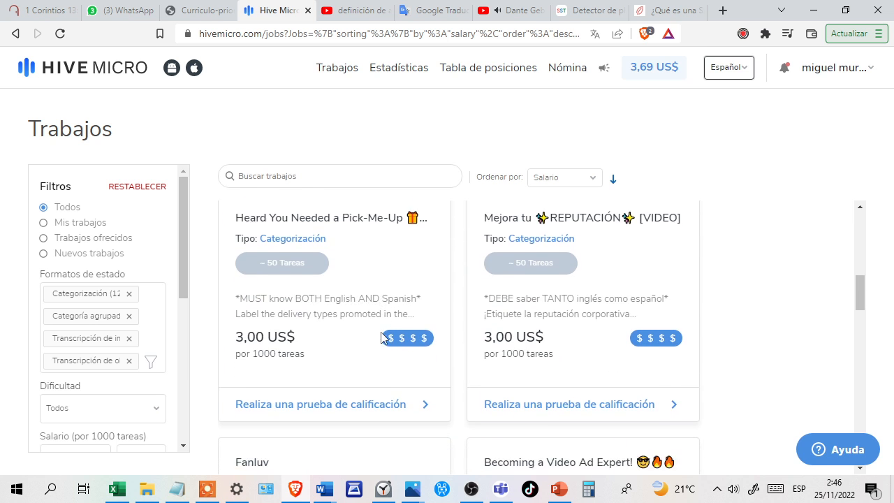
{"action": "scroll", "coordinate": [380, 338], "scroll_direction": "down", "scroll_amount": 9}
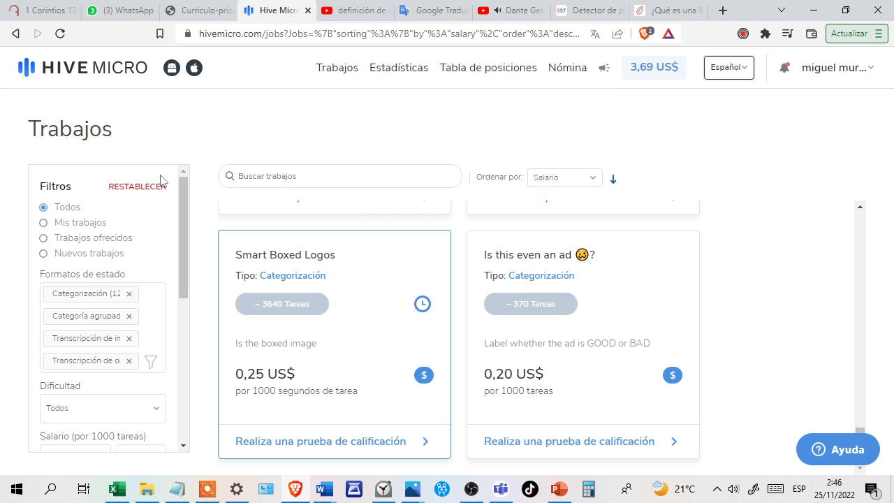
{"action": "left_click", "coordinate": [60, 35]}
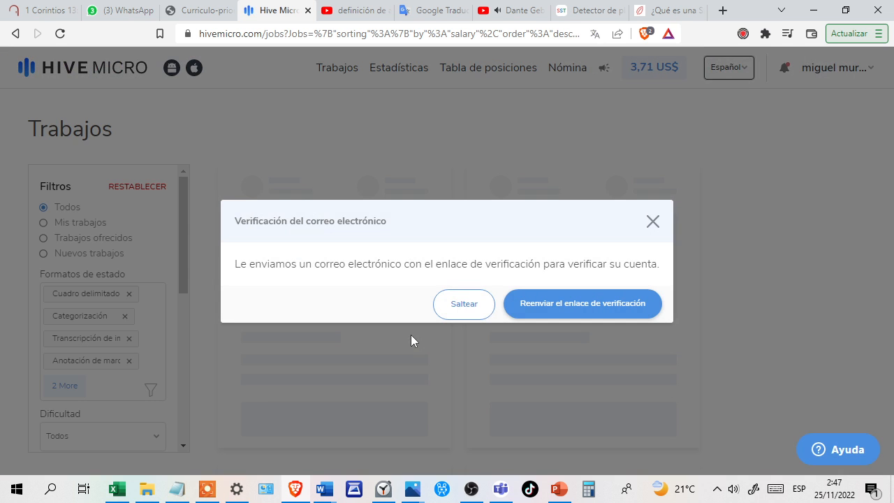
{"action": "left_click", "coordinate": [449, 313]}
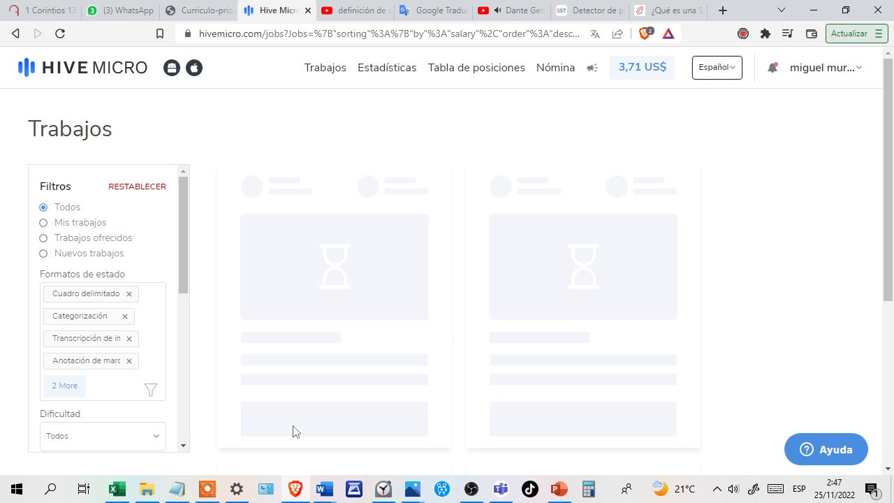
Switch to the Word document 7570 tv.docx and set the amount in the light-blue entry to 3.71.
{"action": "mouse_move", "coordinate": [318, 498]}
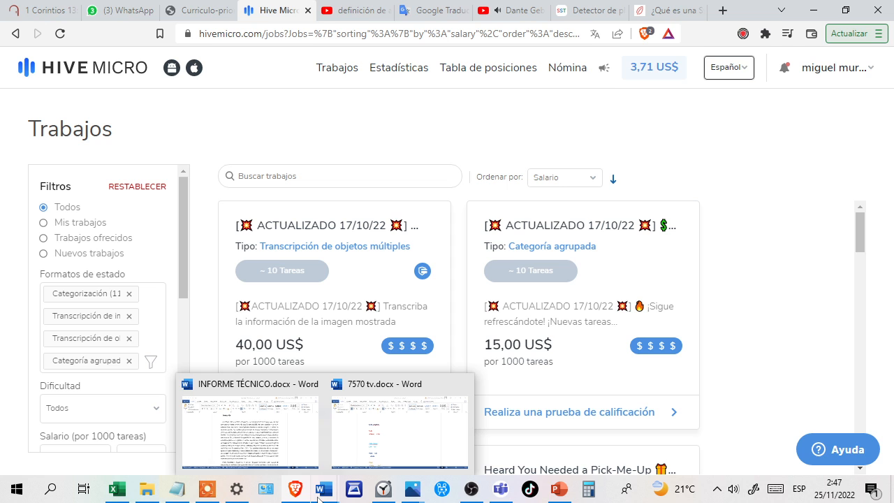
{"action": "left_click", "coordinate": [361, 447]}
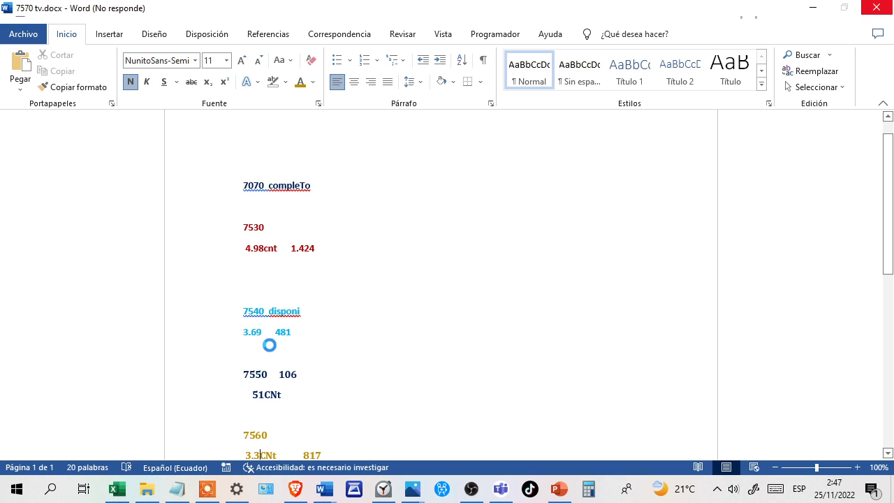
{"action": "left_click", "coordinate": [256, 343]}
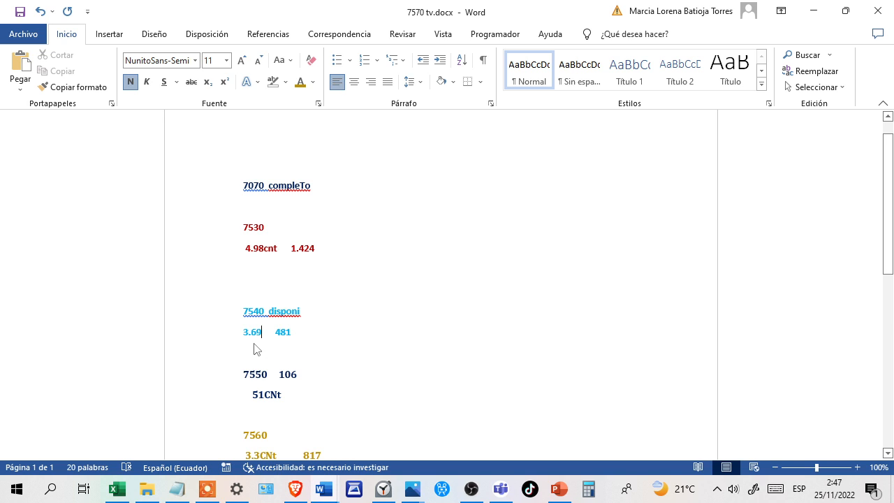
{"action": "key", "text": "BackSpace"}
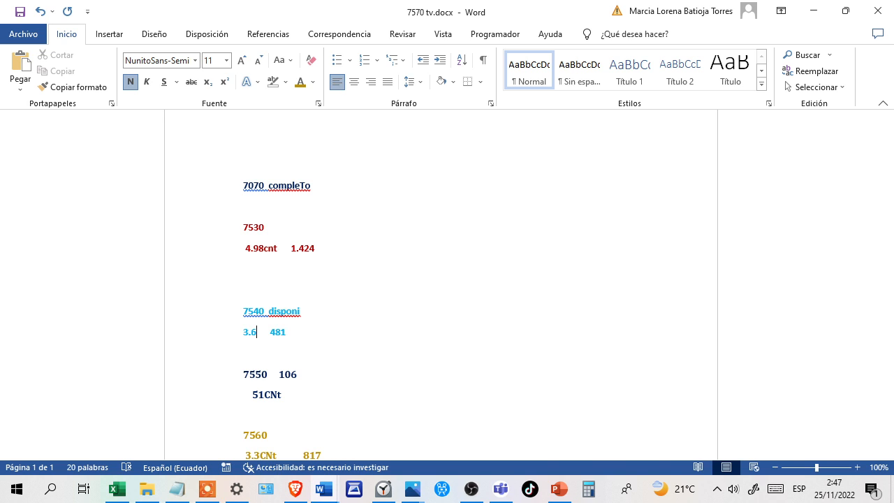
{"action": "key", "text": "BackSpace"}
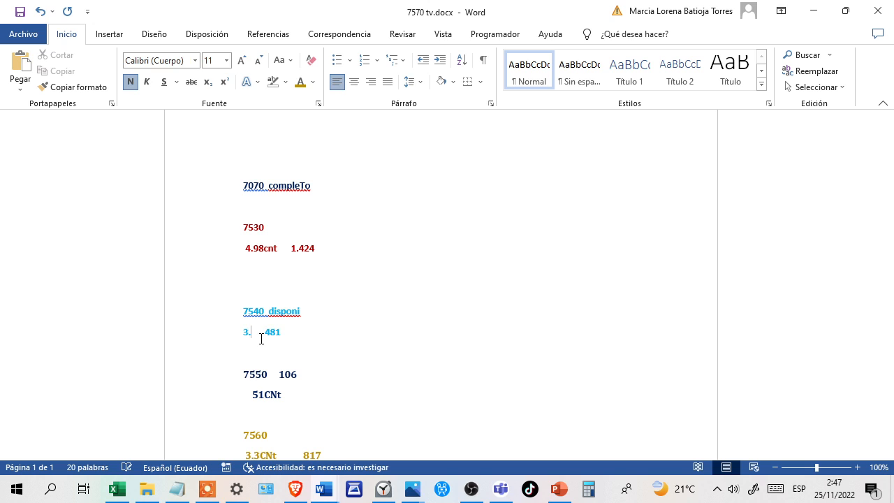
{"action": "type", "text": "71"}
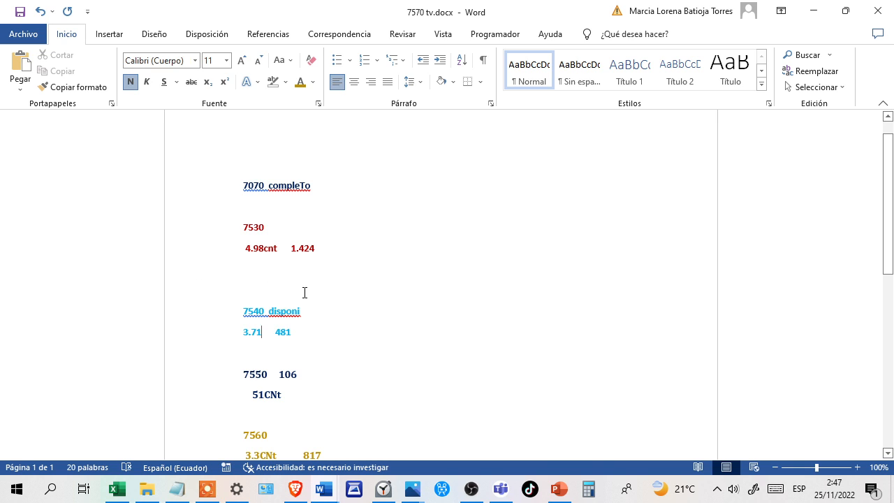
Return to Hive Micro in Brave, sign out of the current account and open the login page.
{"action": "left_click", "coordinate": [296, 489]}
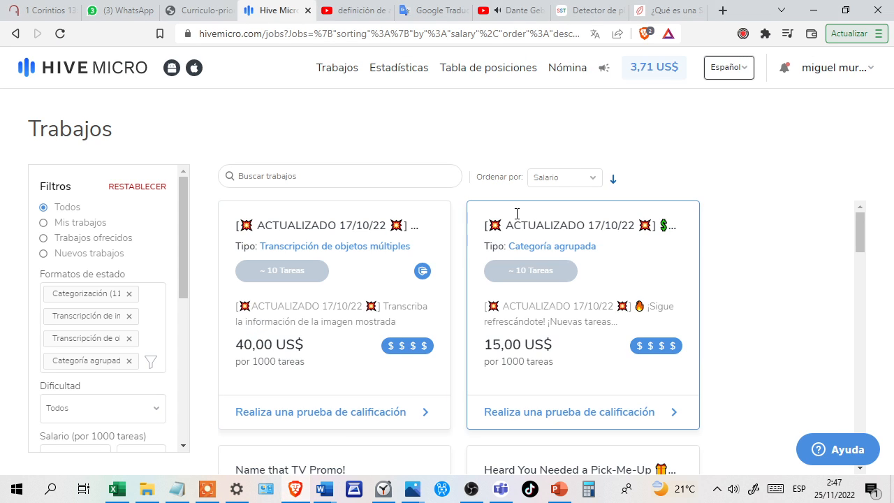
{"action": "left_click", "coordinate": [810, 70]}
{"action": "left_click", "coordinate": [799, 179]}
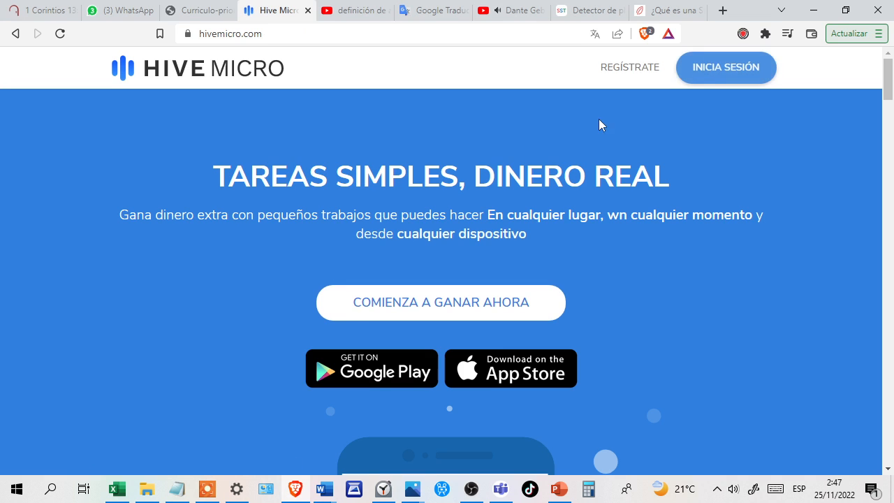
{"action": "left_click", "coordinate": [737, 67]}
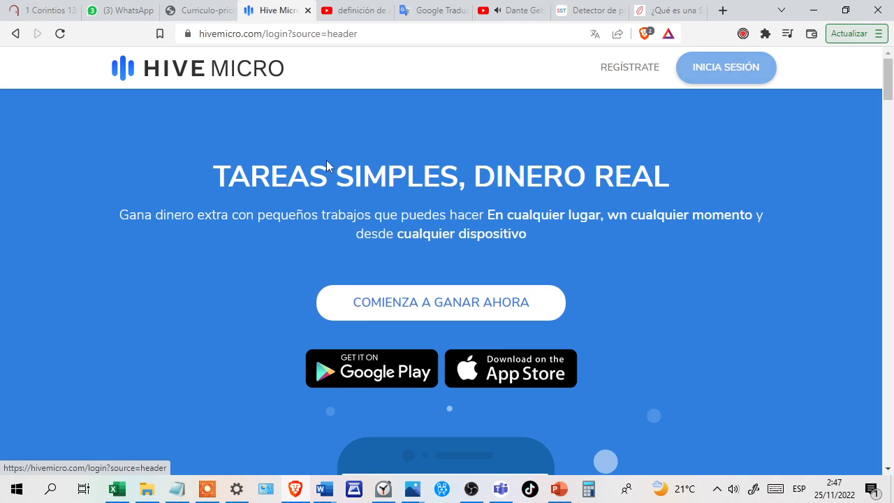
Log in with the second saved e-mail and its account password, confirming the over-18 statement and the reCAPTCHA.
{"action": "left_click", "coordinate": [223, 288]}
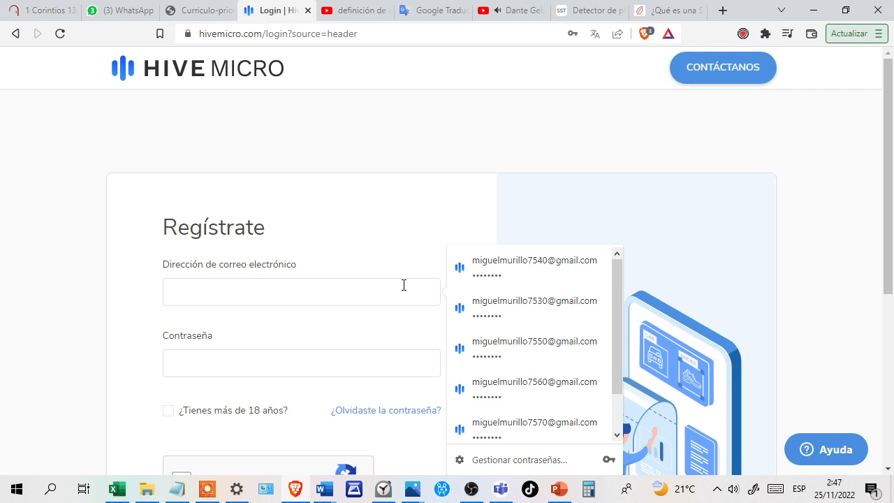
{"action": "left_click", "coordinate": [515, 311]}
{"action": "scroll", "coordinate": [227, 320], "scroll_direction": "down", "scroll_amount": 2}
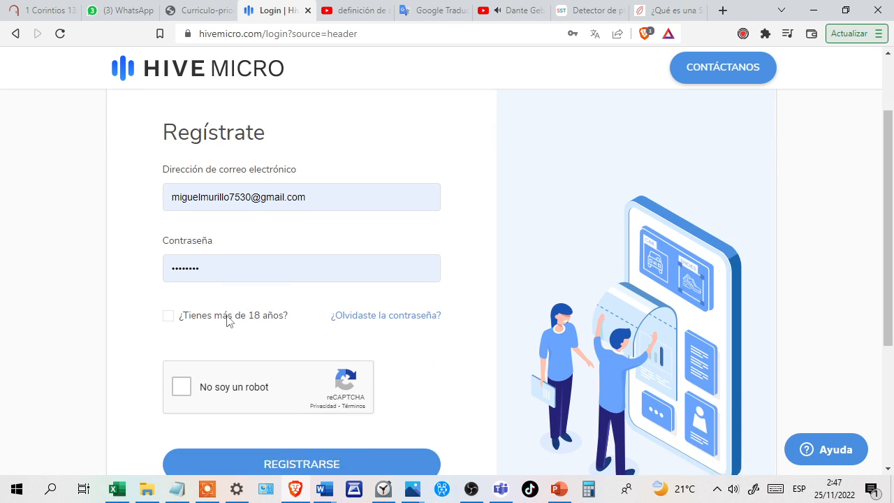
{"action": "left_click", "coordinate": [169, 297]}
{"action": "left_click", "coordinate": [180, 368]}
{"action": "scroll", "coordinate": [177, 376], "scroll_direction": "down", "scroll_amount": 1}
{"action": "left_click", "coordinate": [316, 422]}
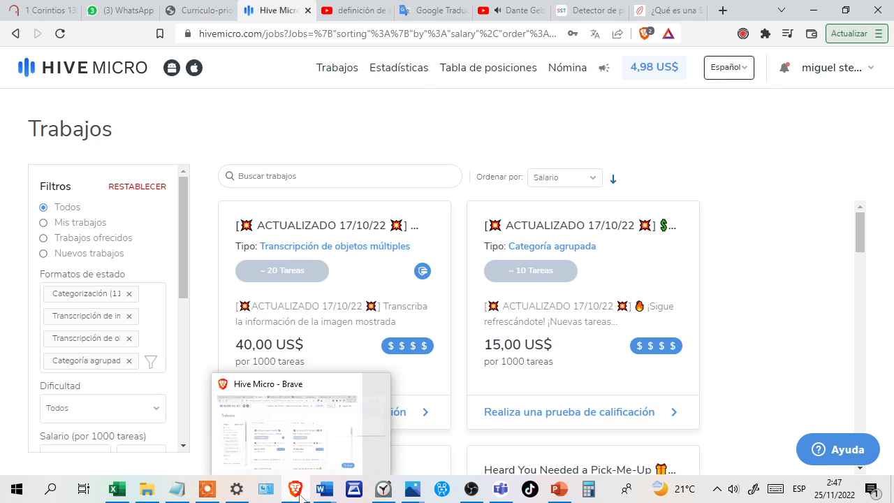
Switch to the Word notes to compare the Hive Micro balance with the red entry and review the entries below.
{"action": "left_click", "coordinate": [300, 491]}
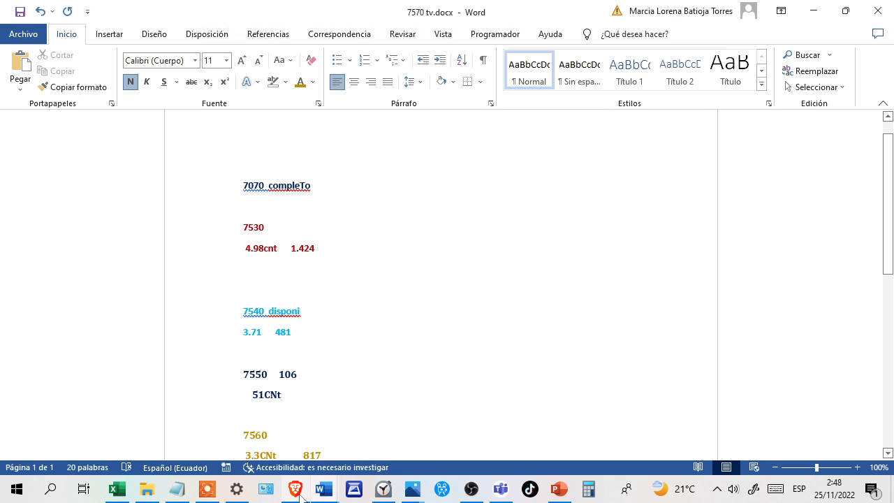
{"action": "left_click", "coordinate": [296, 491]}
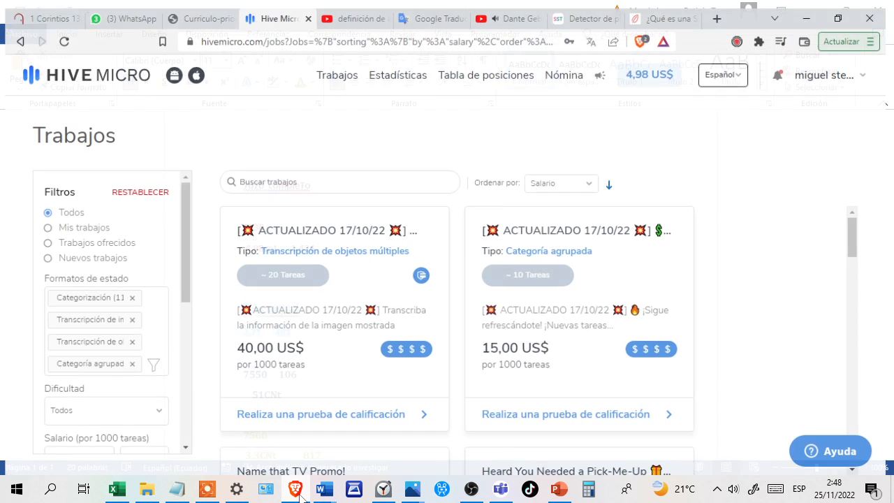
{"action": "left_click", "coordinate": [296, 491]}
{"action": "scroll", "coordinate": [386, 366], "scroll_direction": "down", "scroll_amount": 2}
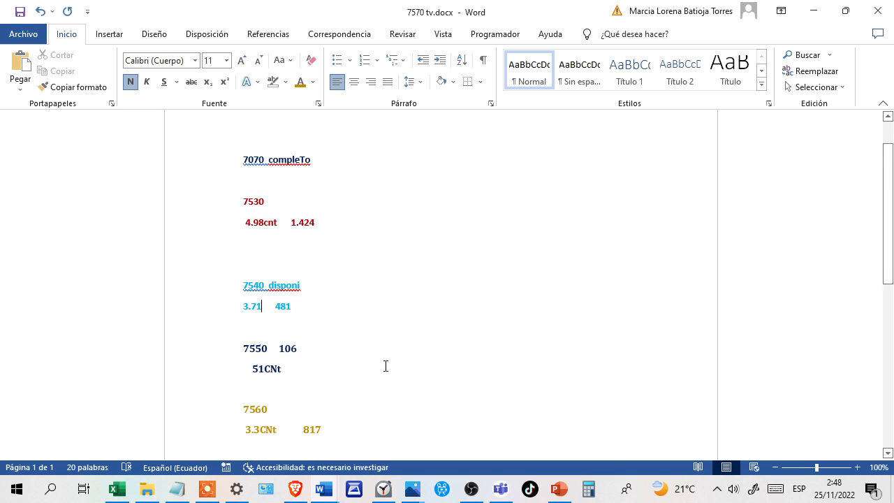
{"action": "scroll", "coordinate": [409, 338], "scroll_direction": "down", "scroll_amount": 1}
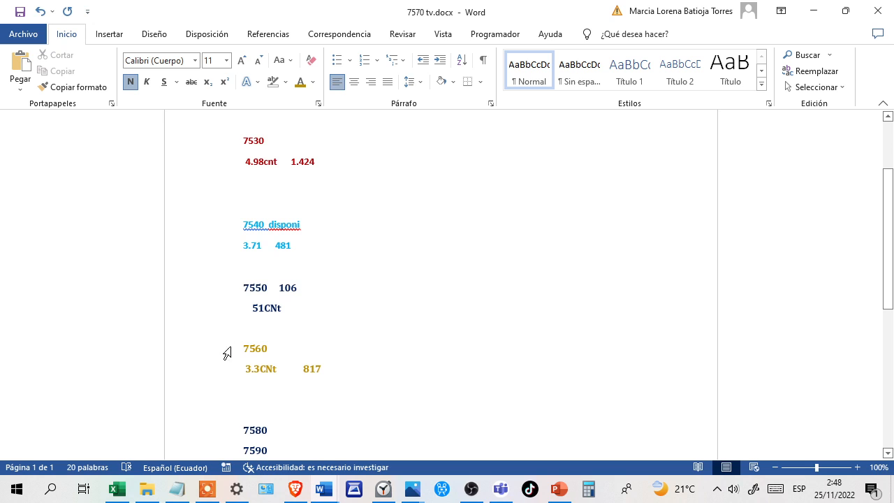
{"action": "scroll", "coordinate": [225, 376], "scroll_direction": "down", "scroll_amount": 1}
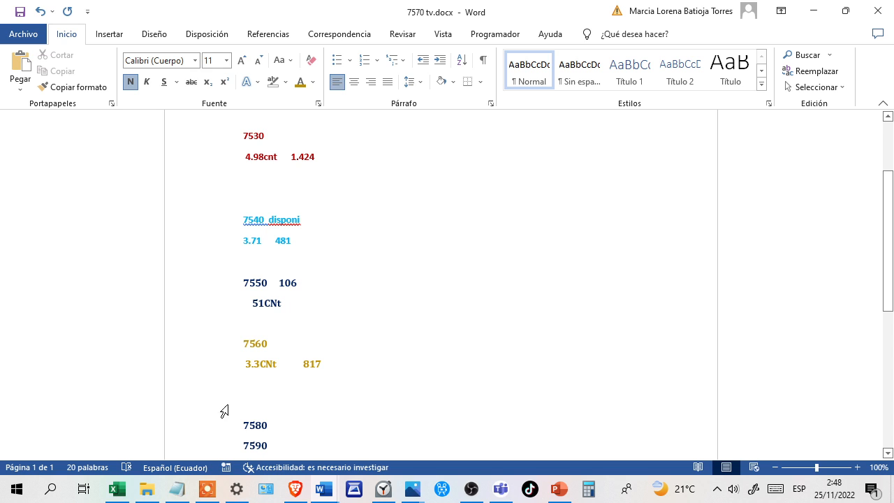
Return to Hive Micro in Brave, sign out of the account just checked and bring up the login form again.
{"action": "left_click", "coordinate": [297, 489]}
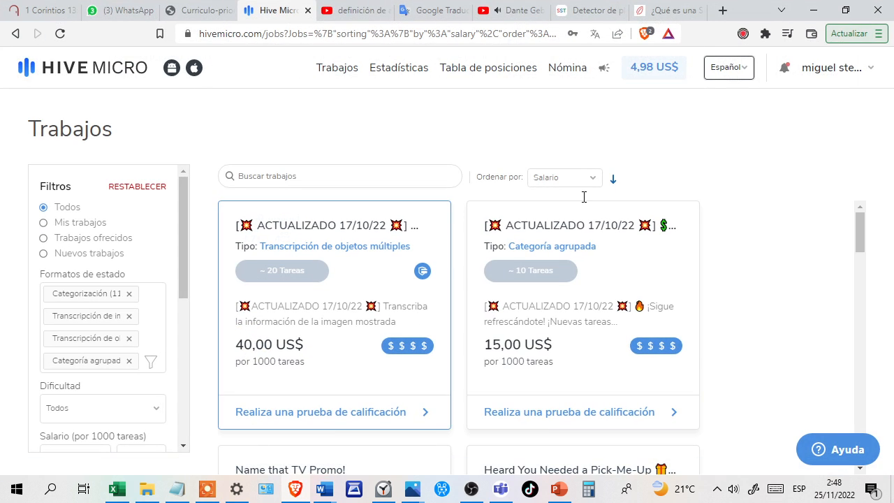
{"action": "left_click", "coordinate": [829, 65]}
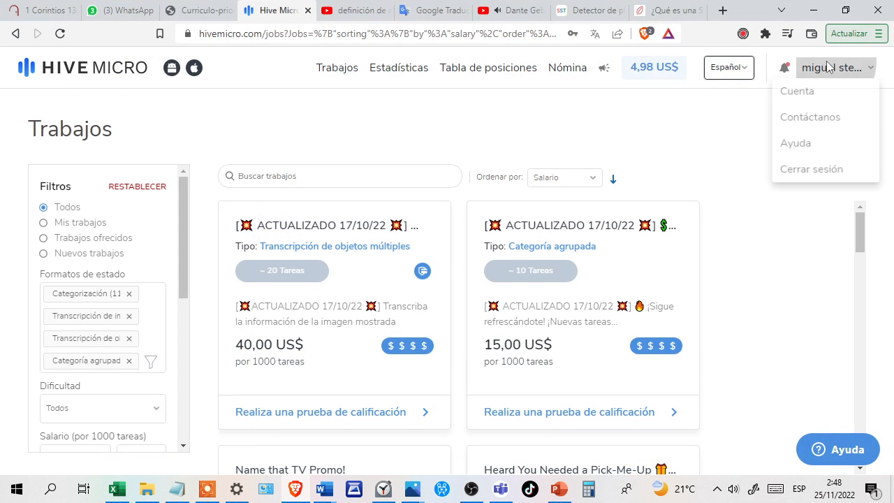
{"action": "left_click", "coordinate": [791, 175]}
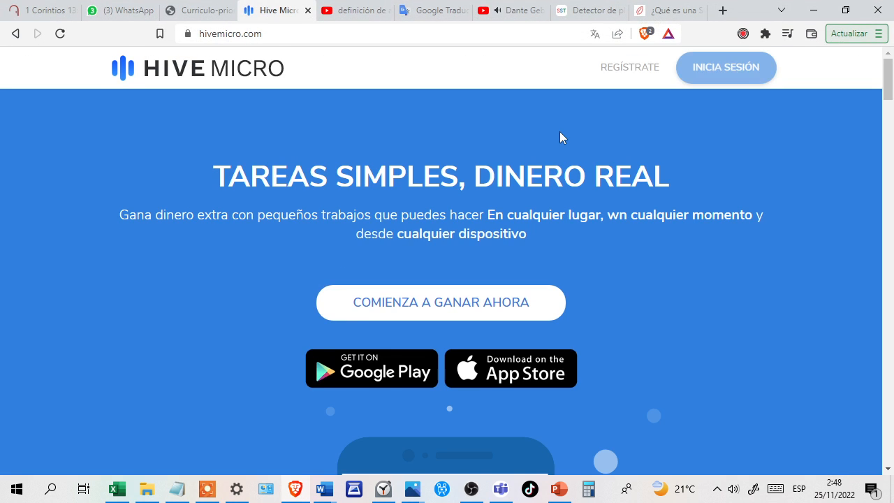
{"action": "left_click", "coordinate": [721, 69]}
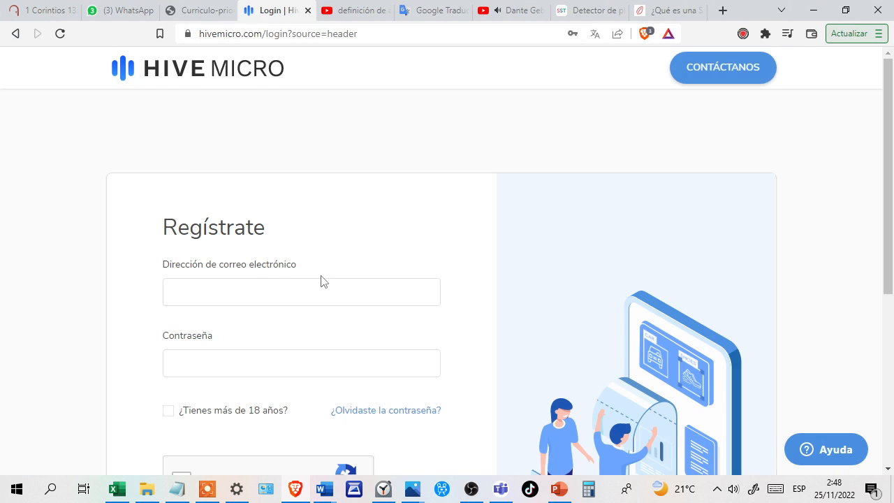
Log in with the third saved e-mail and its account password, confirming the over-18 statement and the reCAPTCHA.
{"action": "left_click", "coordinate": [249, 282]}
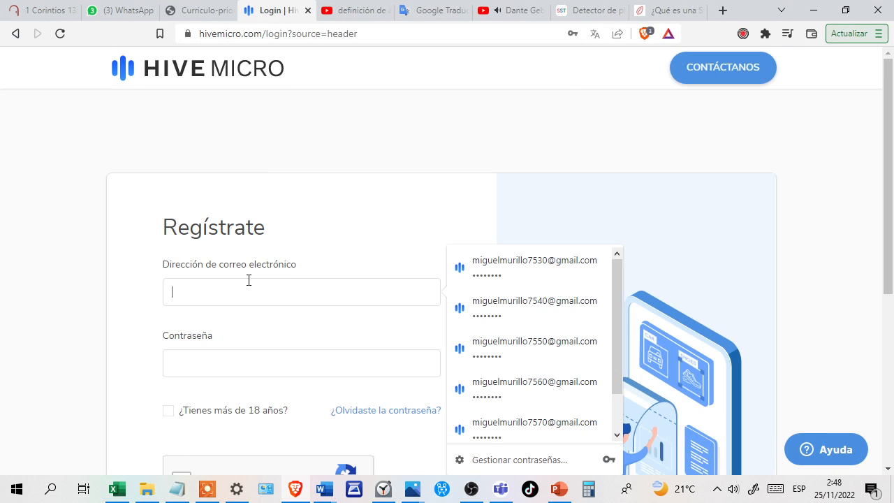
{"action": "left_click", "coordinate": [523, 352]}
{"action": "scroll", "coordinate": [218, 358], "scroll_direction": "down", "scroll_amount": 2}
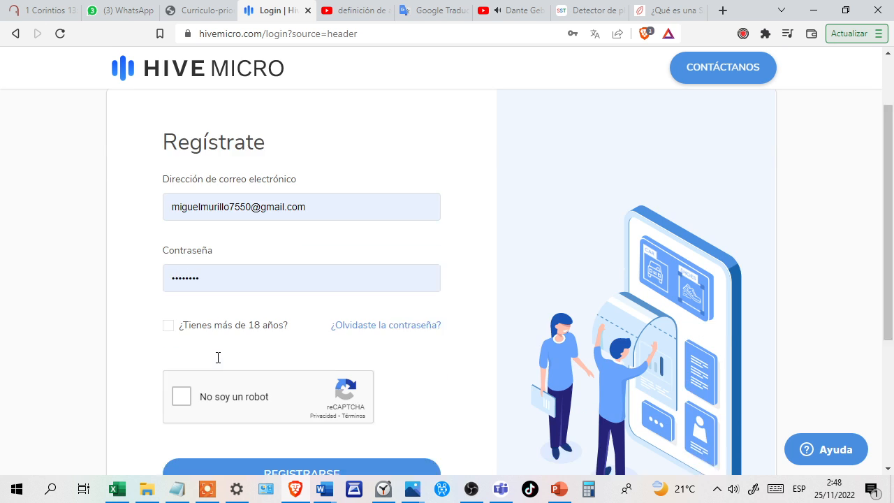
{"action": "left_click", "coordinate": [169, 293]}
{"action": "left_click", "coordinate": [181, 364]}
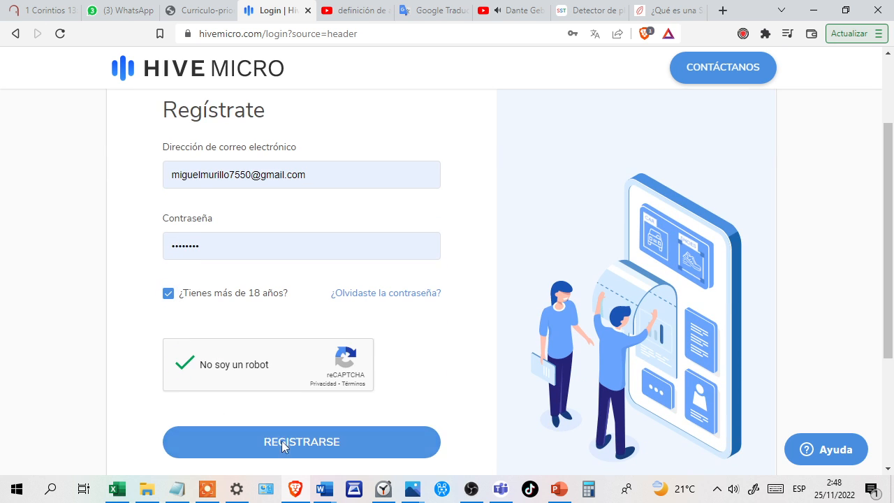
{"action": "left_click", "coordinate": [283, 446]}
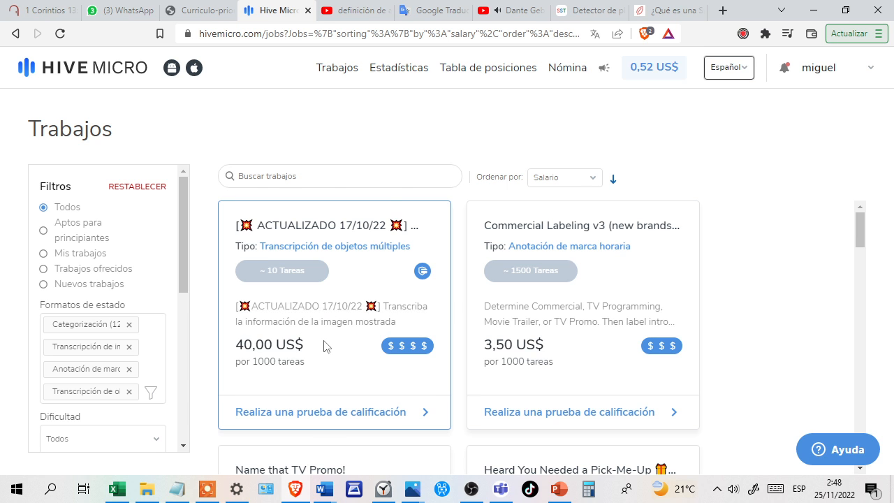
Look through the account's job list, sorted by salary, to examine the available jobs and their pay rates.
{"action": "scroll", "coordinate": [324, 346], "scroll_direction": "down", "scroll_amount": 1}
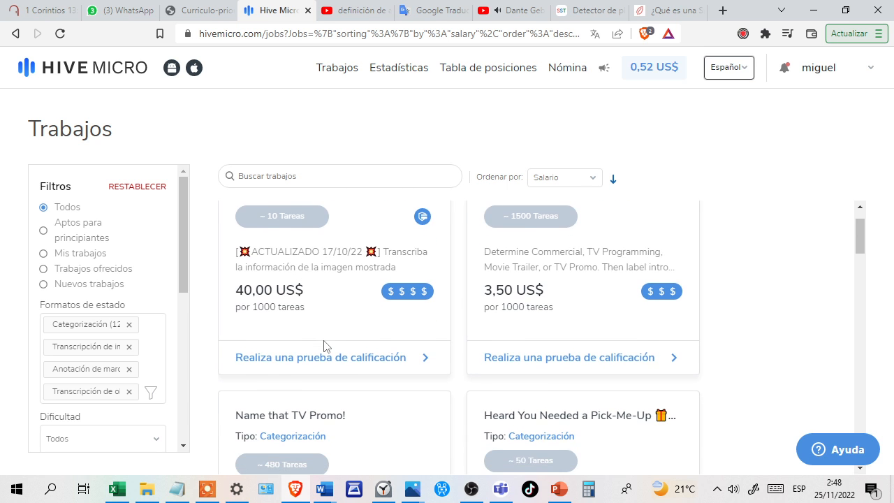
{"action": "scroll", "coordinate": [323, 347], "scroll_direction": "up", "scroll_amount": 1}
{"action": "scroll", "coordinate": [331, 363], "scroll_direction": "down", "scroll_amount": 10}
{"action": "scroll", "coordinate": [331, 363], "scroll_direction": "down", "scroll_amount": 4}
{"action": "scroll", "coordinate": [528, 349], "scroll_direction": "up", "scroll_amount": 4}
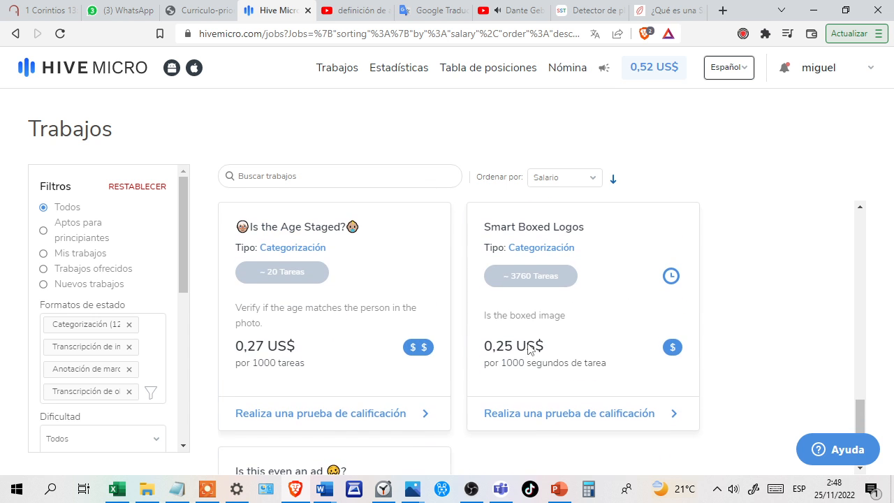
{"action": "scroll", "coordinate": [515, 374], "scroll_direction": "up", "scroll_amount": 3}
{"action": "scroll", "coordinate": [313, 338], "scroll_direction": "up", "scroll_amount": 4}
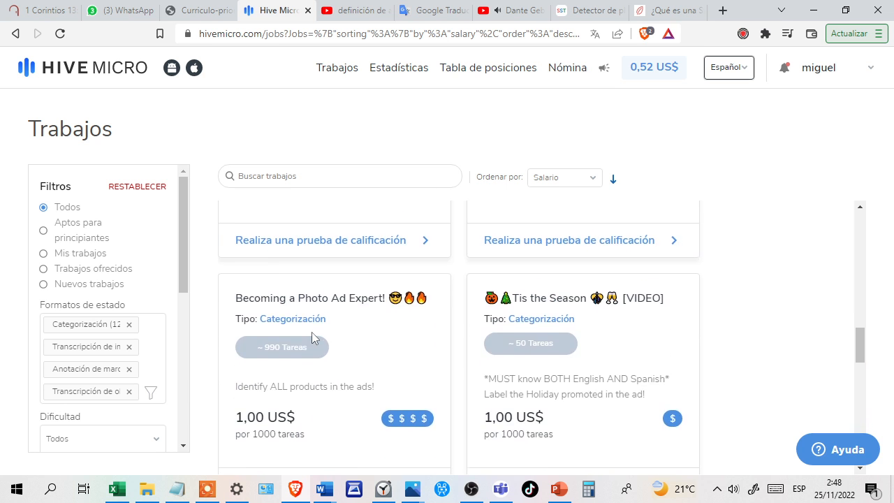
{"action": "scroll", "coordinate": [312, 338], "scroll_direction": "up", "scroll_amount": 7}
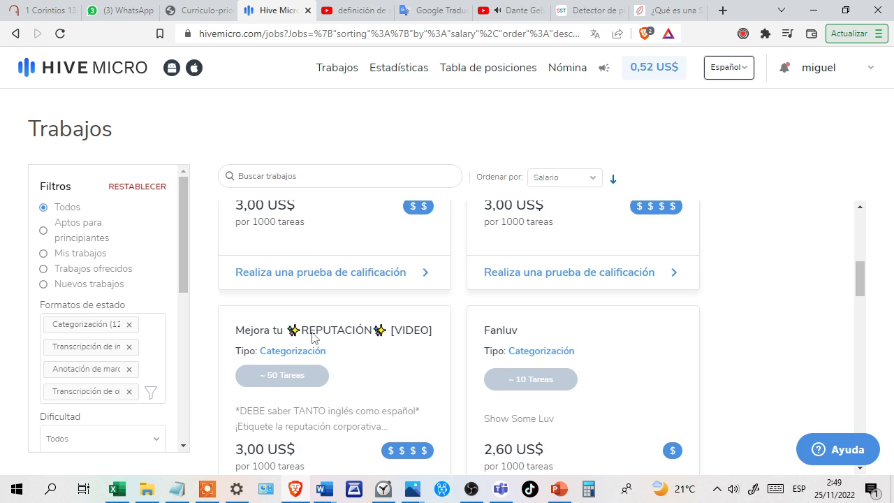
{"action": "scroll", "coordinate": [313, 338], "scroll_direction": "up", "scroll_amount": 6}
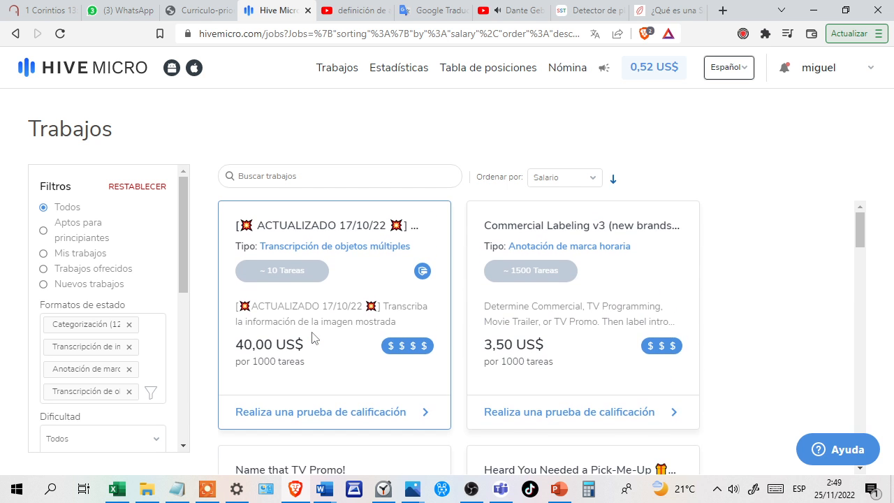
Start the Smart Boxed Logos qualification test and go past the introductory instructions to its first section.
{"action": "scroll", "coordinate": [313, 338], "scroll_direction": "down", "scroll_amount": 15}
{"action": "scroll", "coordinate": [602, 346], "scroll_direction": "up", "scroll_amount": 3}
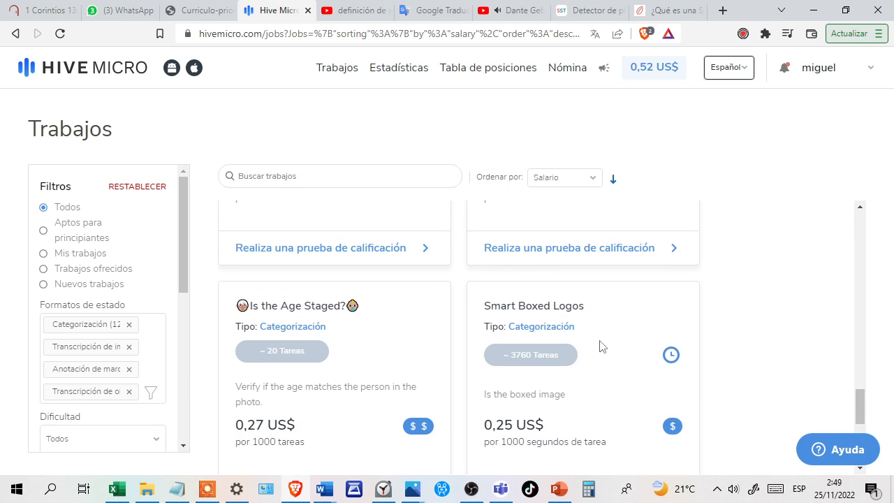
{"action": "scroll", "coordinate": [535, 403], "scroll_direction": "down", "scroll_amount": 2}
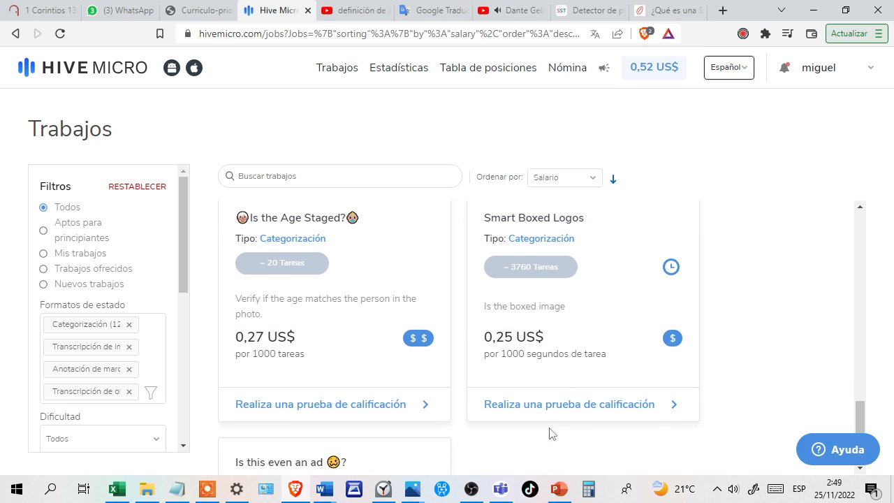
{"action": "scroll", "coordinate": [555, 417], "scroll_direction": "up", "scroll_amount": 1}
{"action": "left_click", "coordinate": [535, 431]}
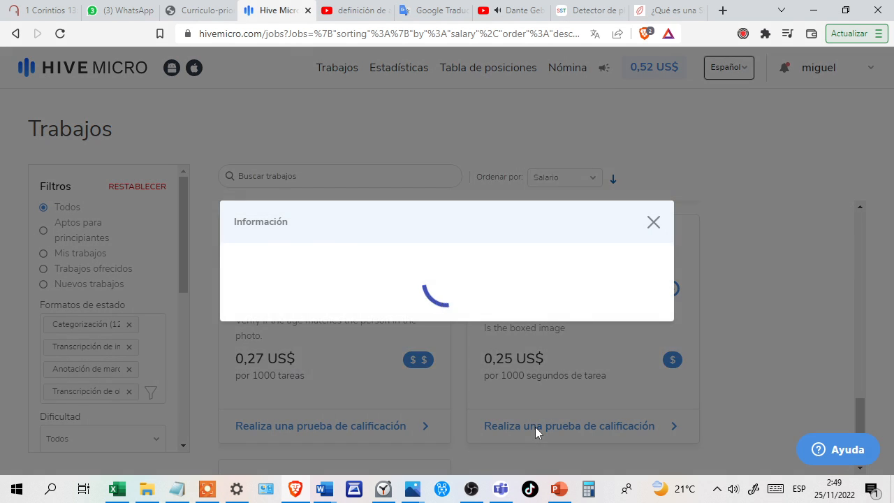
{"action": "left_click", "coordinate": [611, 396]}
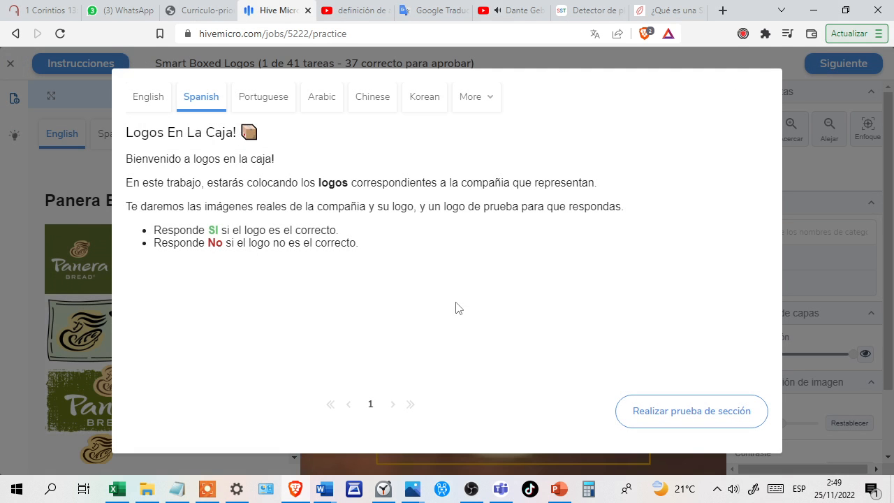
{"action": "left_click", "coordinate": [691, 409]}
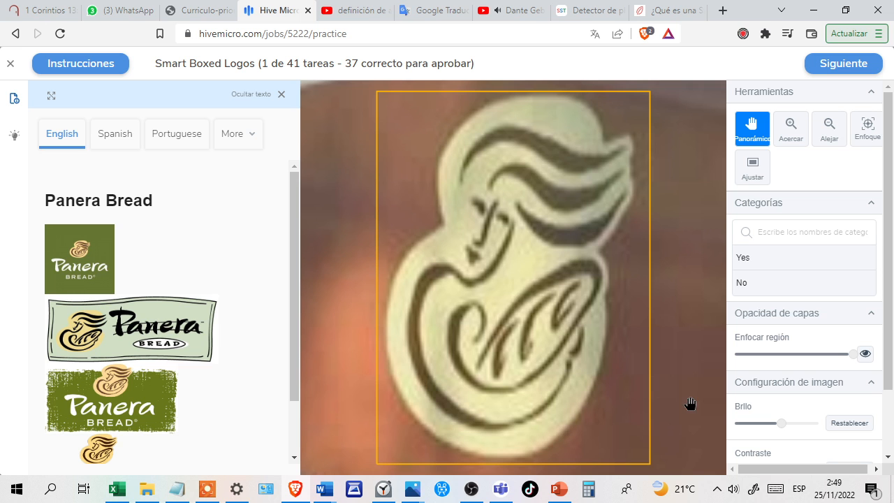
Answer Yes for the boxed Panera Bread figure and Yes for the Papa John's Pizza logo, confirming each answer.
{"action": "left_click", "coordinate": [761, 262]}
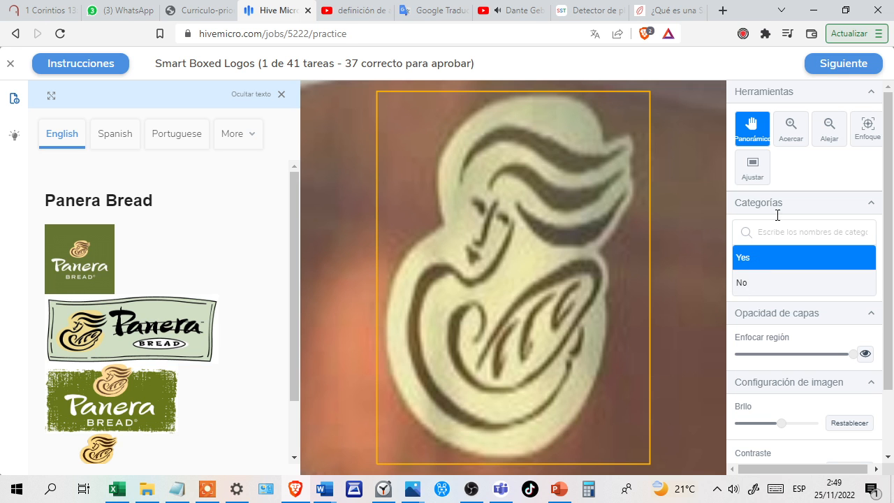
{"action": "left_click", "coordinate": [821, 67]}
{"action": "left_click", "coordinate": [823, 66]}
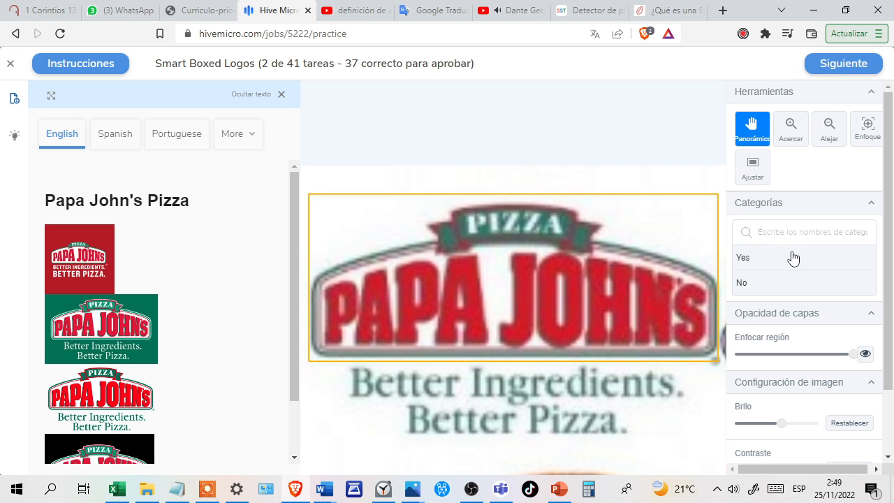
{"action": "left_click", "coordinate": [793, 258]}
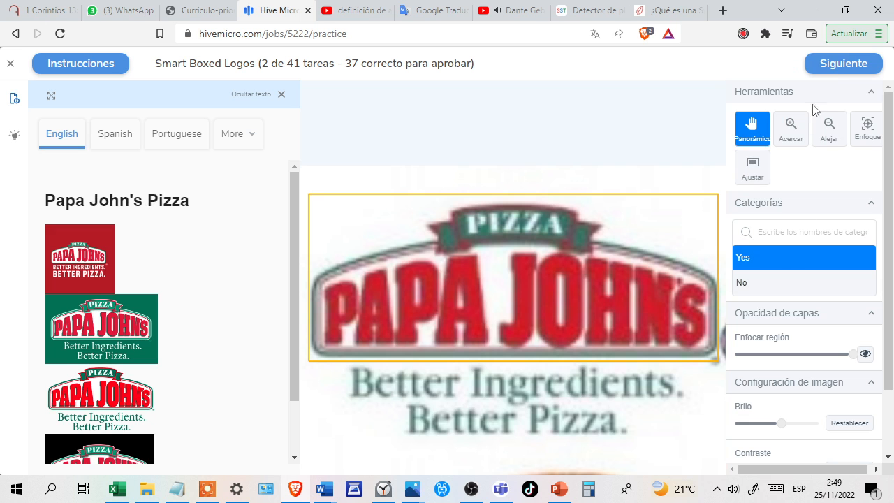
{"action": "left_click", "coordinate": [831, 70]}
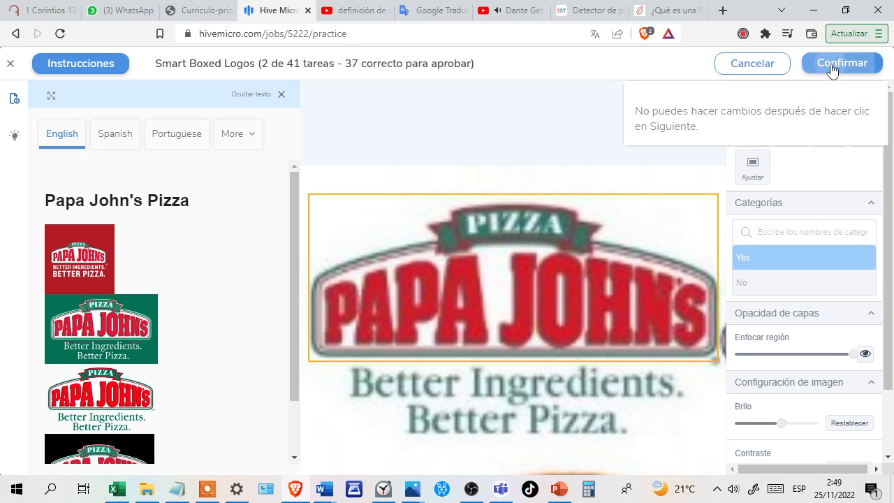
{"action": "left_click", "coordinate": [836, 67]}
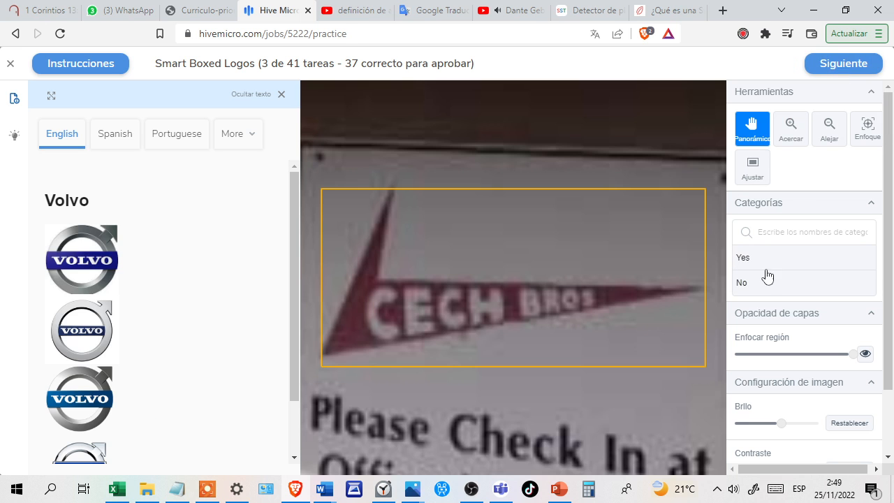
Answer No for the Cech Bros sign shown against Volvo and Yes for the Baskin-Robbins logo, confirming each answer.
{"action": "left_click", "coordinate": [774, 285]}
{"action": "left_click", "coordinate": [836, 67]}
{"action": "left_click", "coordinate": [836, 68]}
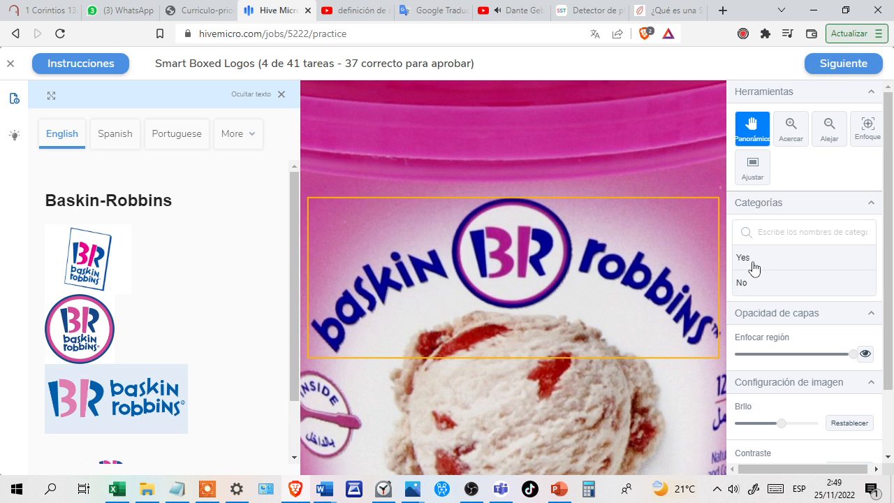
{"action": "left_click", "coordinate": [751, 264]}
{"action": "left_click", "coordinate": [834, 70]}
{"action": "left_click", "coordinate": [835, 66]}
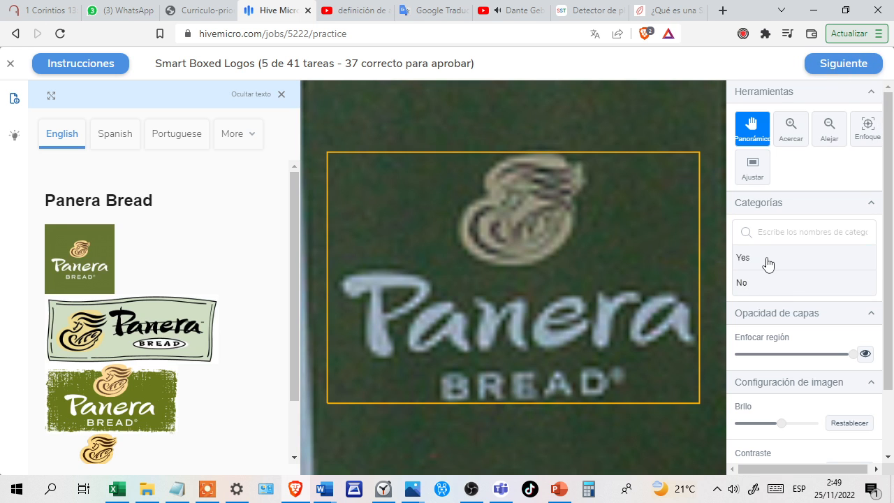
Answer Yes for the Panera Bread sign and Yes for the Little Caesars logo, confirming each answer.
{"action": "left_click", "coordinate": [768, 263]}
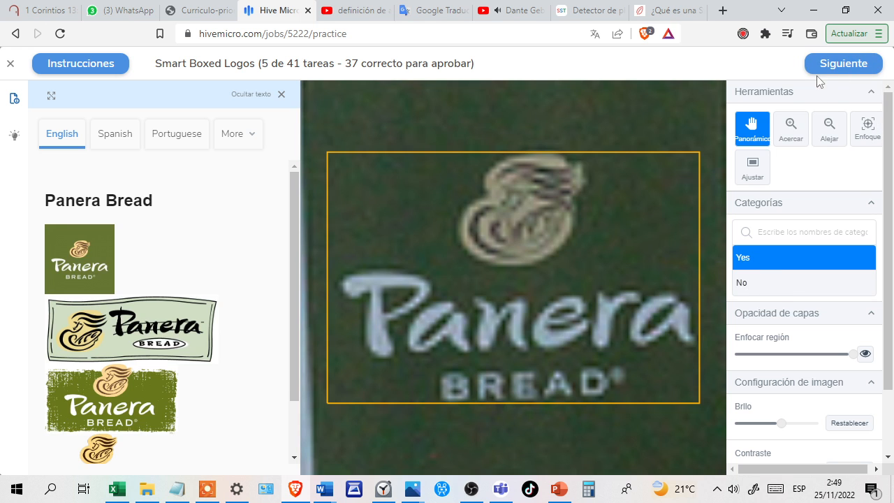
{"action": "left_click", "coordinate": [828, 67]}
{"action": "left_click", "coordinate": [838, 65]}
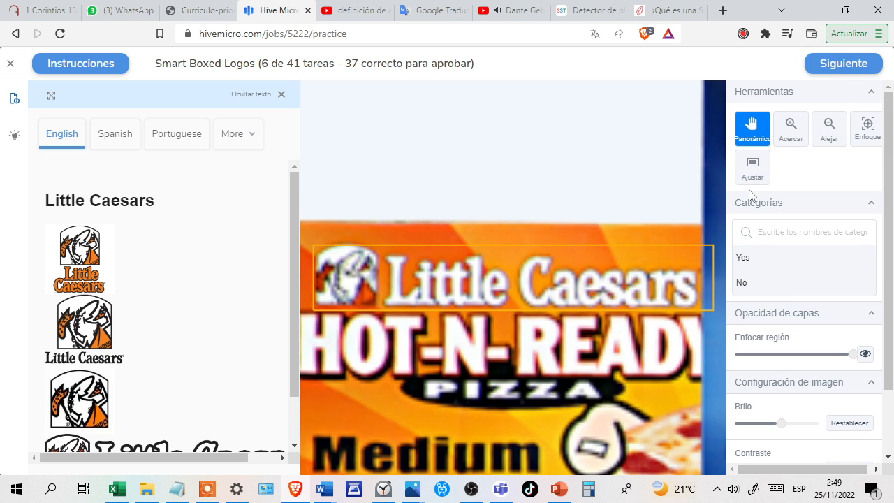
{"action": "left_click", "coordinate": [780, 262]}
{"action": "left_click", "coordinate": [825, 65]}
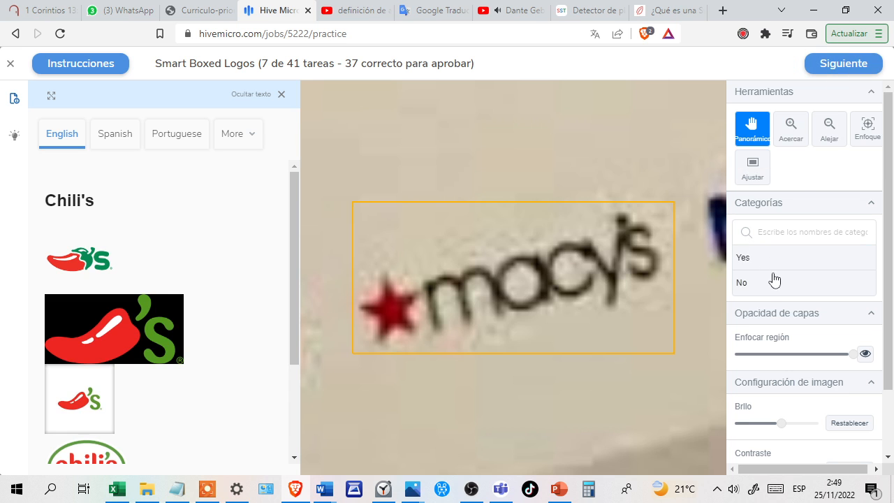
Answer No for the Macy's logo shown against Chili's and Yes for the Chick-fil-A logo, confirming each answer.
{"action": "left_click", "coordinate": [777, 283]}
{"action": "left_click", "coordinate": [819, 69]}
{"action": "left_click", "coordinate": [828, 67]}
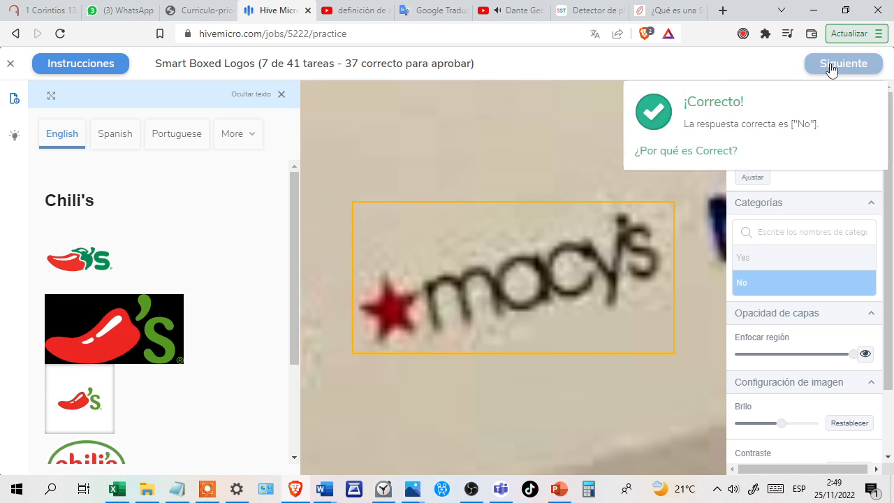
{"action": "left_click", "coordinate": [777, 260]}
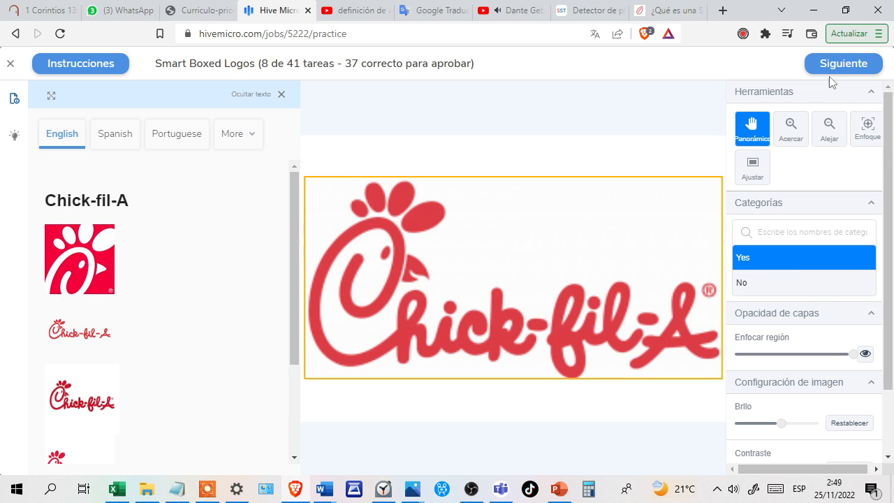
{"action": "left_click", "coordinate": [834, 74]}
{"action": "left_click", "coordinate": [834, 73]}
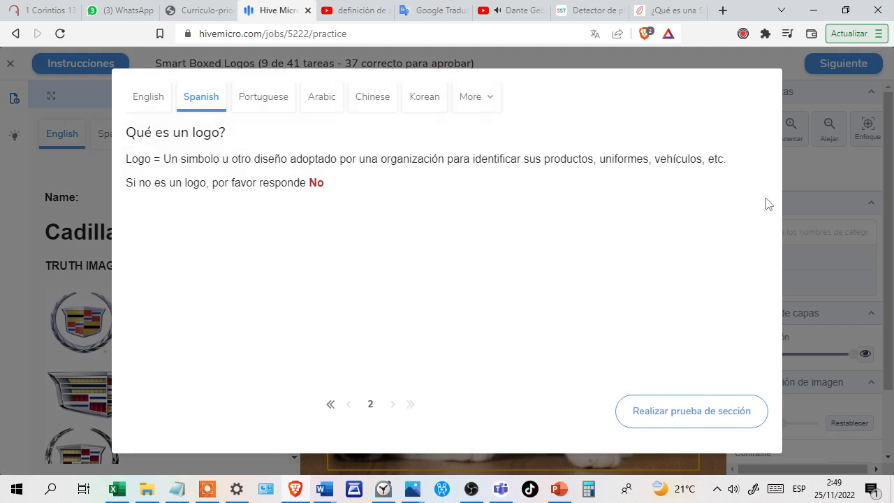
Start the section test on what a logo is, then answer and confirm No for the cat photo shown against Cadillac.
{"action": "left_click", "coordinate": [704, 412]}
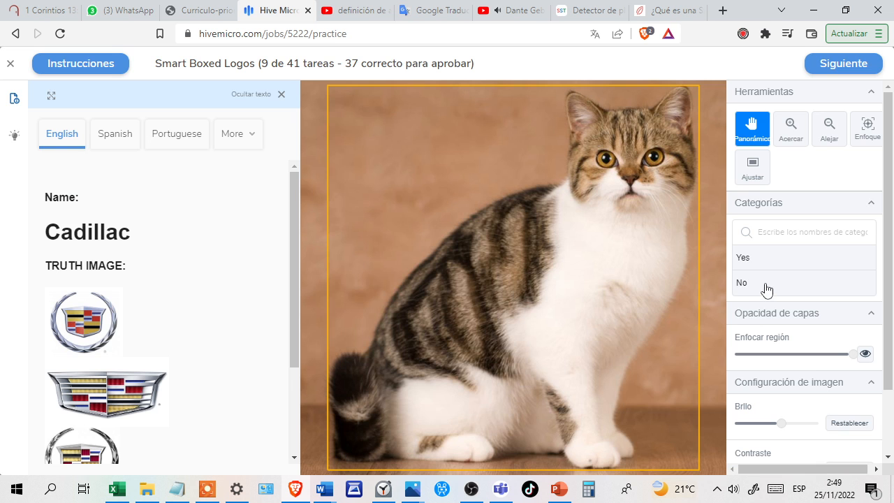
{"action": "left_click", "coordinate": [764, 289]}
{"action": "left_click", "coordinate": [828, 68]}
{"action": "left_click", "coordinate": [828, 67]}
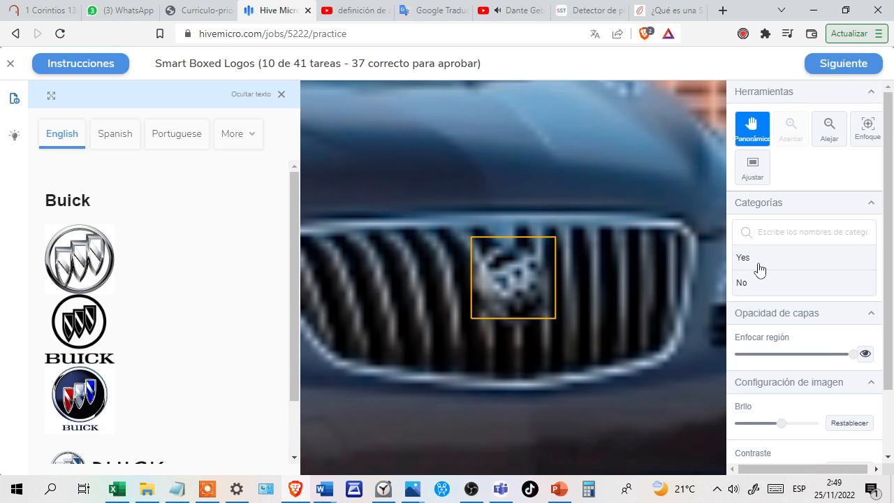
Answer Yes for the blurry Buick grille badge and Yes for the Cadillac emblem, confirming each answer.
{"action": "left_click", "coordinate": [760, 269]}
{"action": "left_click", "coordinate": [825, 69]}
{"action": "left_click", "coordinate": [838, 65]}
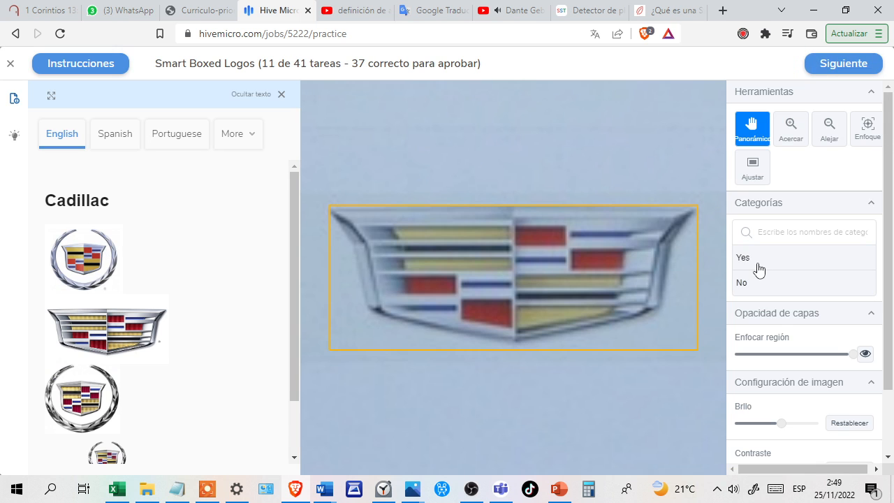
{"action": "left_click", "coordinate": [760, 270]}
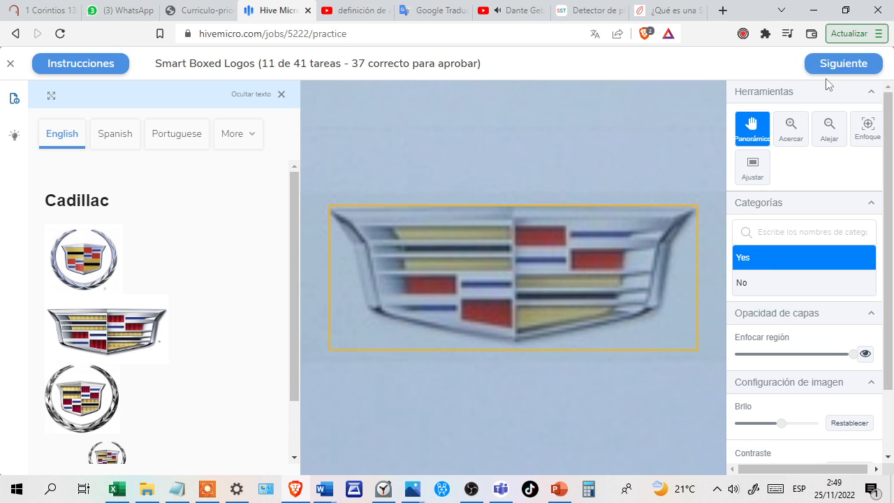
{"action": "left_click", "coordinate": [839, 65]}
{"action": "left_click", "coordinate": [841, 64]}
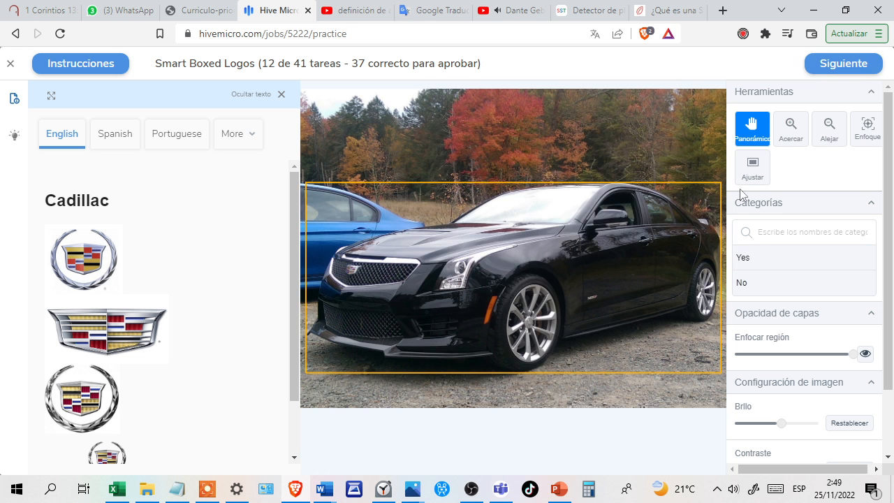
Answer No for the box around the whole black car shown against Cadillac and confirm it.
{"action": "left_click", "coordinate": [767, 282]}
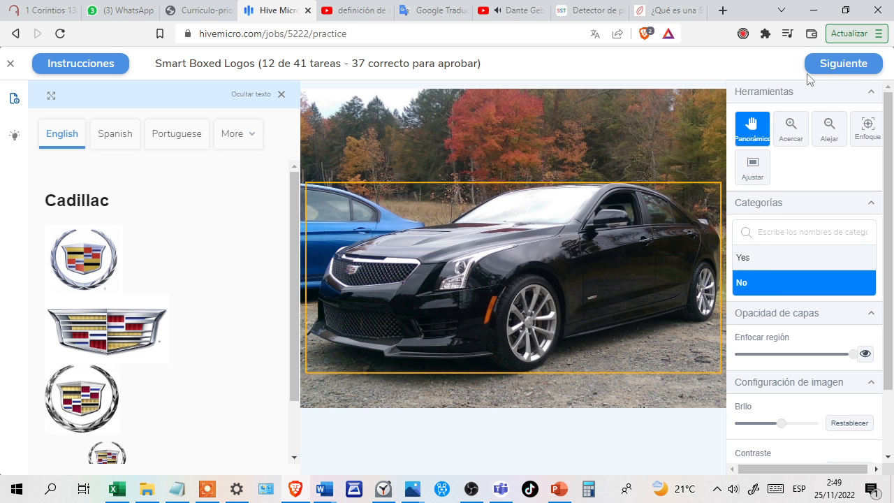
{"action": "left_click", "coordinate": [827, 70]}
{"action": "left_click", "coordinate": [840, 64]}
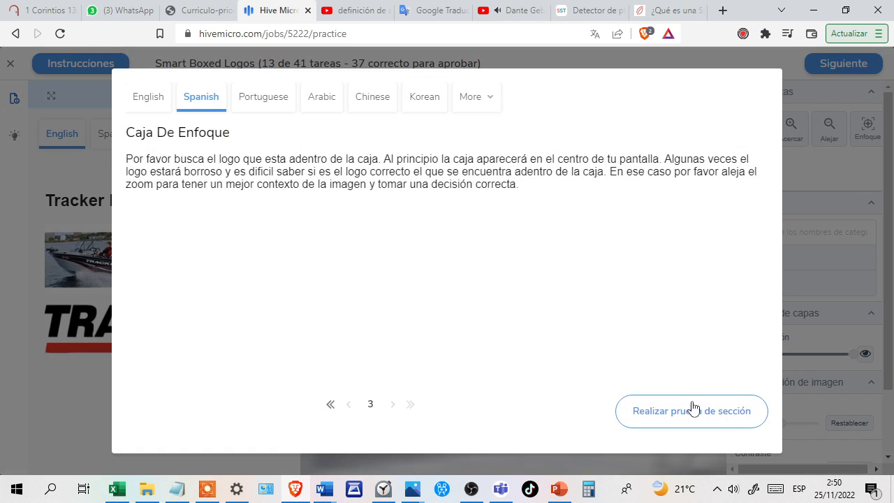
Start the section test on the focus box, then answer and confirm Yes for the blurry Tracker Boats lettering.
{"action": "left_click", "coordinate": [693, 410]}
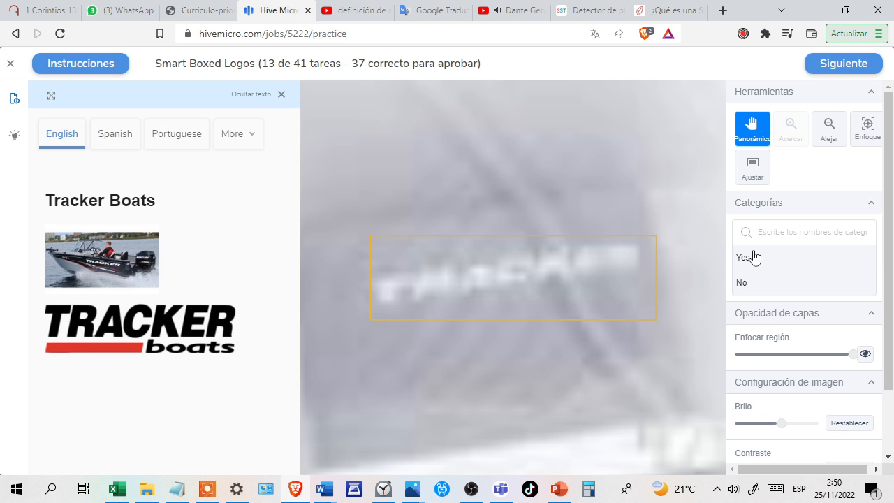
{"action": "left_click", "coordinate": [754, 257]}
{"action": "left_click", "coordinate": [826, 68]}
{"action": "left_click", "coordinate": [828, 63]}
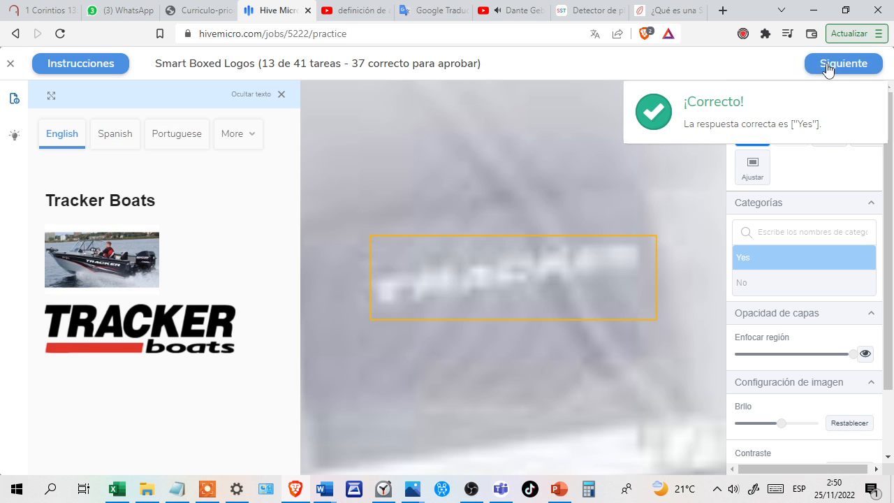
Answer Yes for the upside-down Mechanix Wear label and Yes for the Tracker lettering on the dark background, confirming each answer.
{"action": "left_click", "coordinate": [763, 262]}
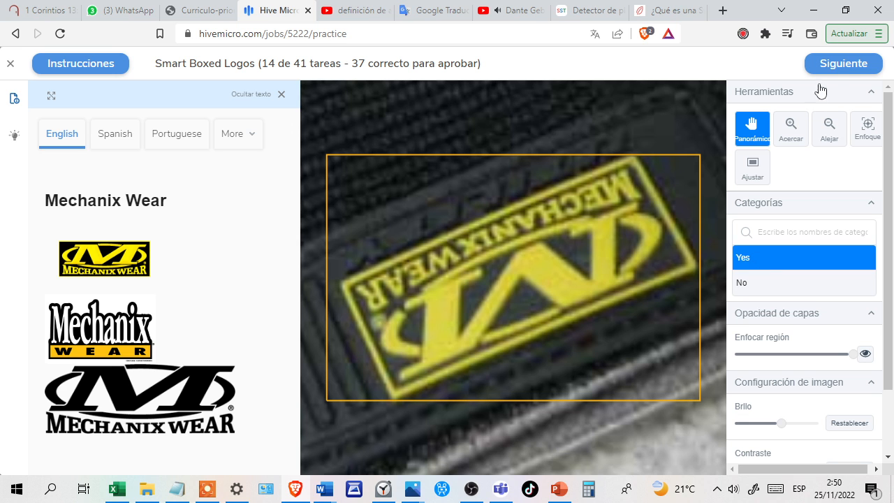
{"action": "left_click", "coordinate": [833, 68]}
{"action": "left_click", "coordinate": [837, 68]}
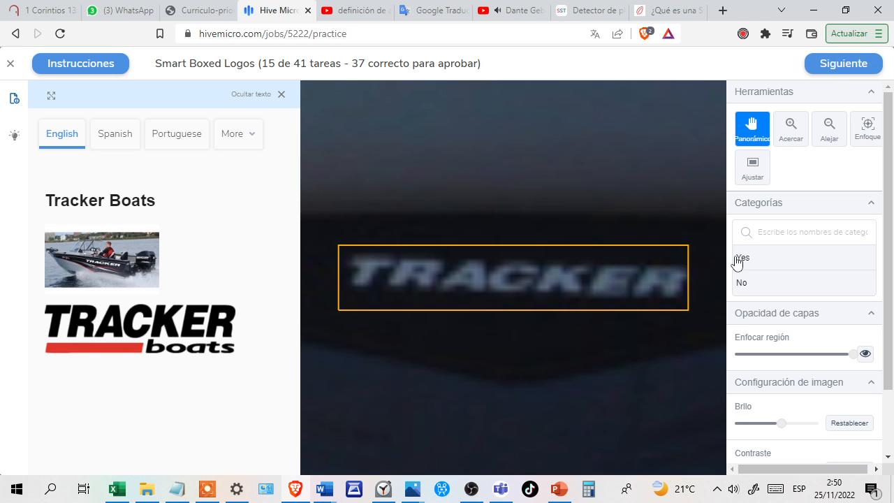
{"action": "left_click", "coordinate": [768, 271]}
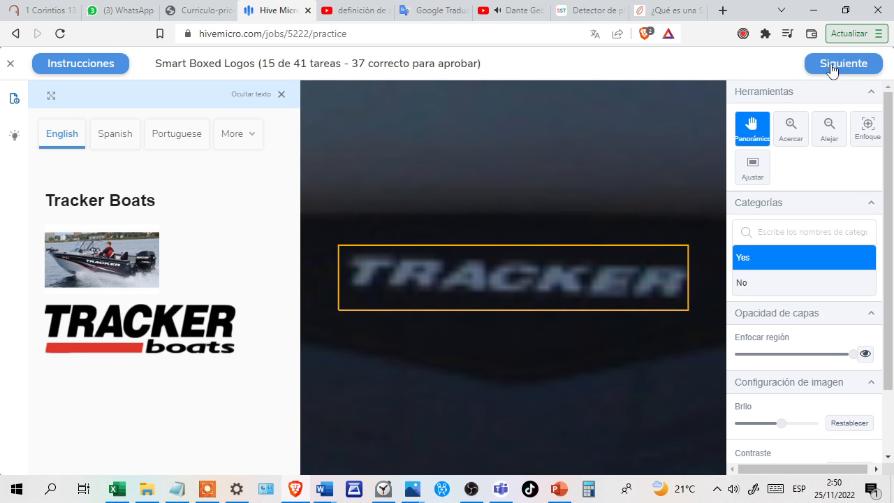
{"action": "left_click", "coordinate": [832, 69]}
{"action": "left_click", "coordinate": [831, 65]}
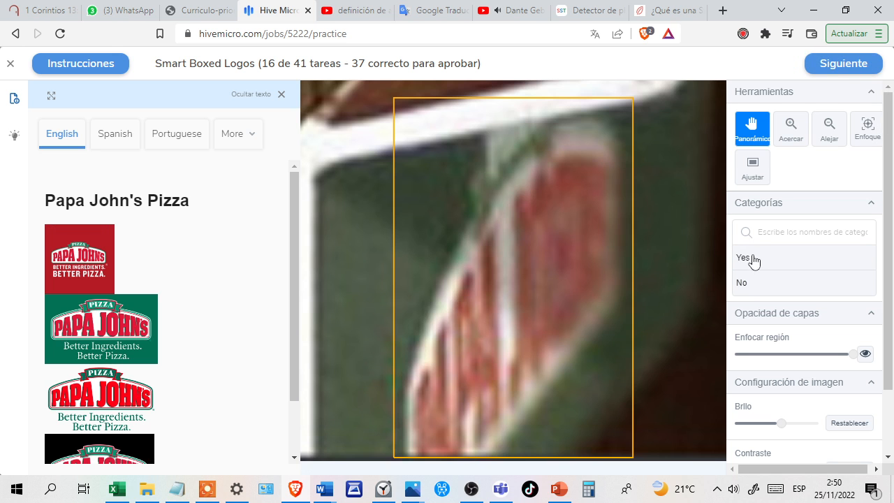
Answer Yes for the partial Papa John's sign and No for the glove lettering shown against Mechanix Wear, confirming each answer.
{"action": "left_click", "coordinate": [760, 263]}
{"action": "left_click", "coordinate": [829, 67]}
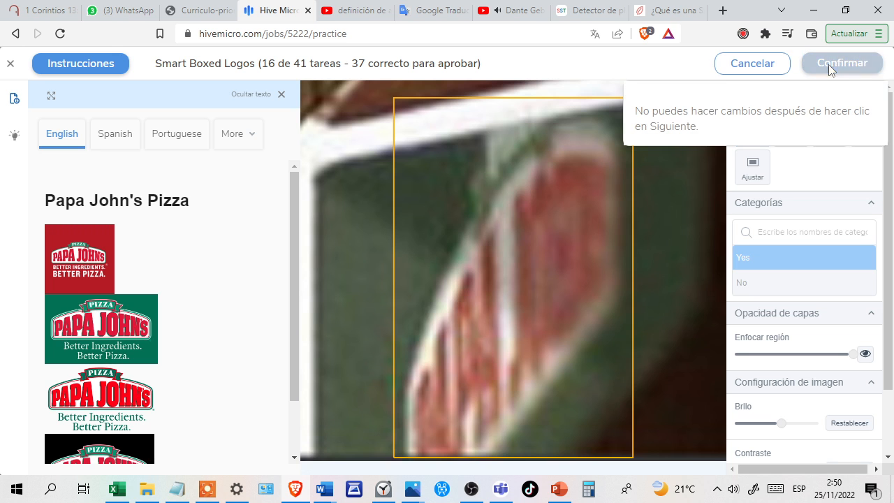
{"action": "left_click", "coordinate": [829, 64]}
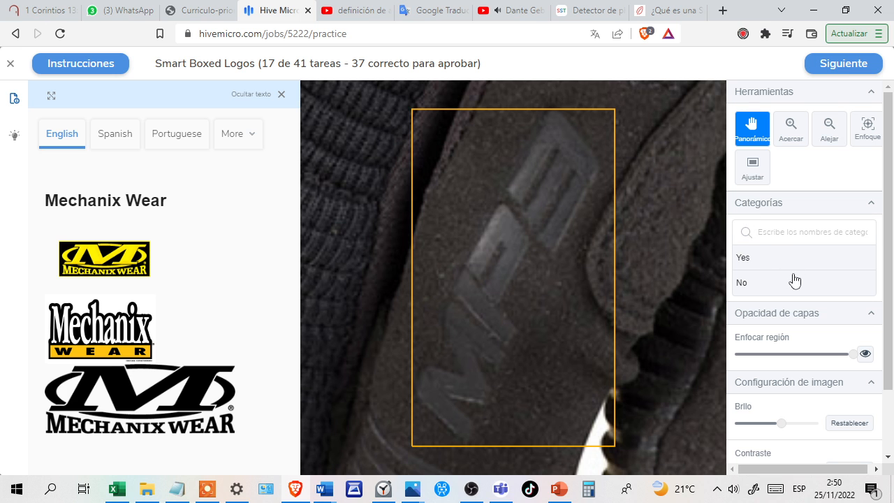
{"action": "left_click", "coordinate": [795, 280]}
{"action": "left_click", "coordinate": [839, 61]}
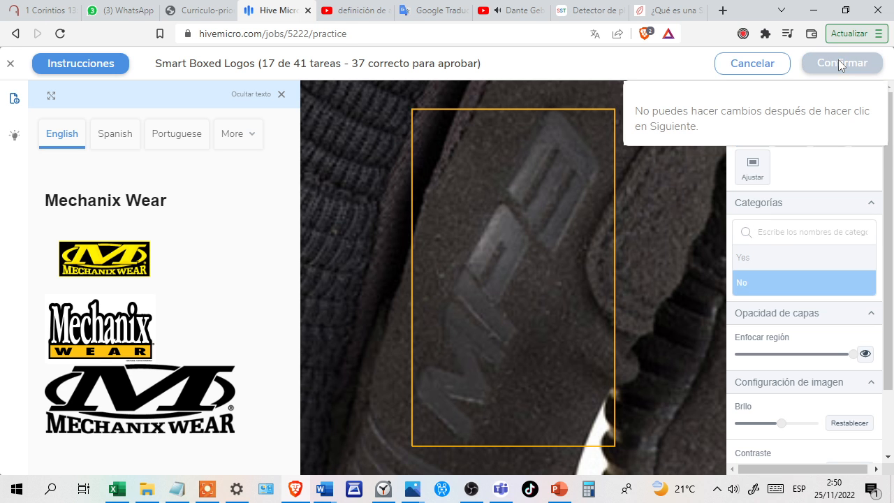
{"action": "left_click", "coordinate": [838, 61]}
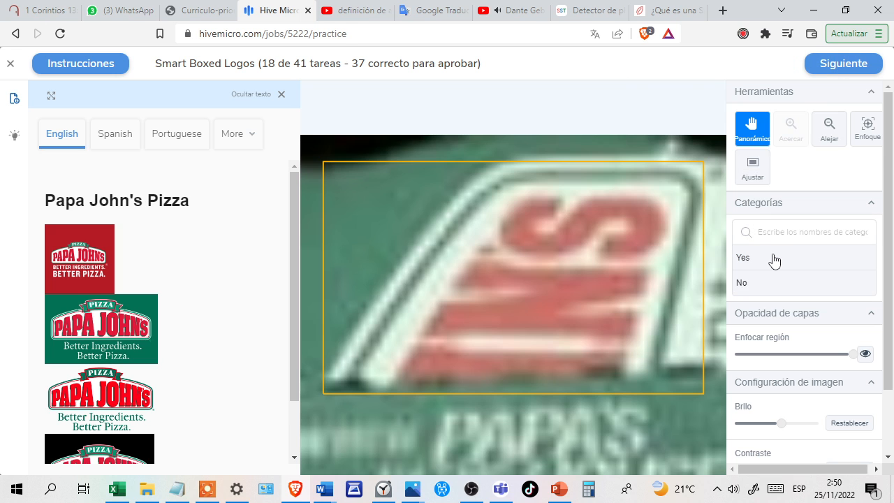
Answer Yes for the cropped Papa John's logo on green and Yes for the Toyota emblem, confirming each answer.
{"action": "left_click", "coordinate": [774, 261]}
{"action": "left_click", "coordinate": [830, 70]}
{"action": "left_click", "coordinate": [838, 64]}
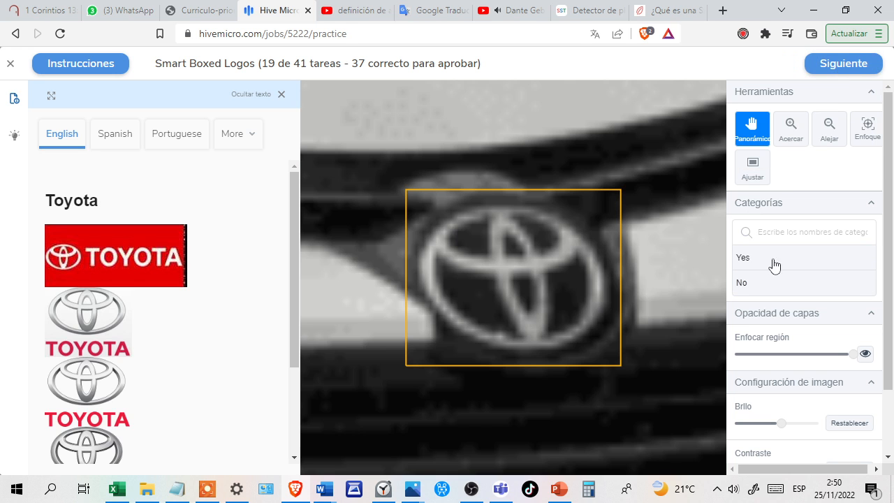
{"action": "left_click", "coordinate": [781, 262]}
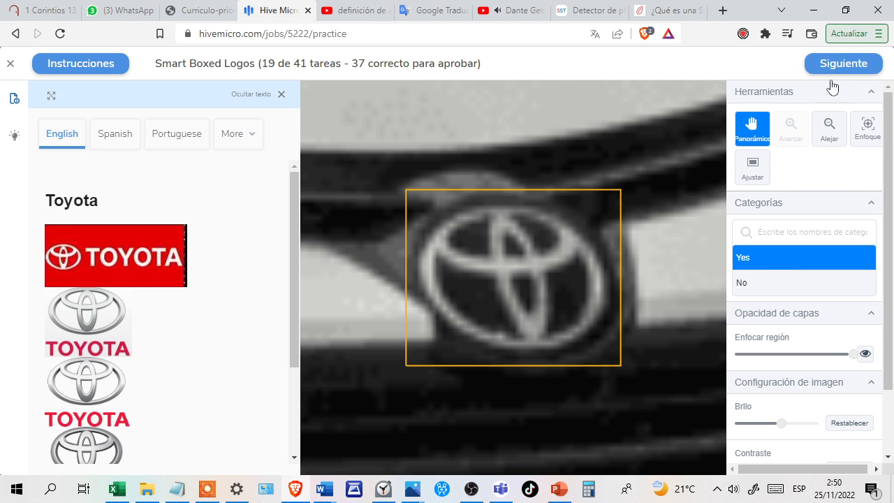
{"action": "left_click", "coordinate": [837, 66]}
{"action": "left_click", "coordinate": [837, 67]}
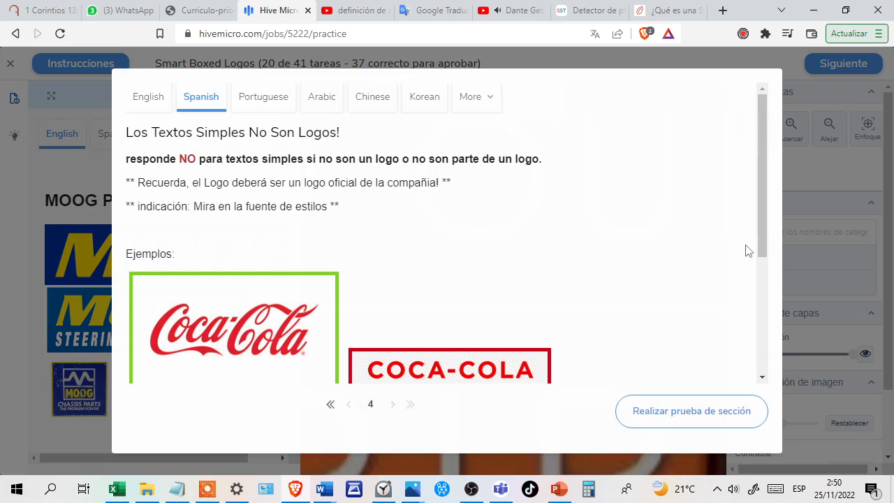
Start the section test on plain texts not being logos, then answer and confirm No for Timken shown against MOOG Parts.
{"action": "left_click", "coordinate": [673, 412]}
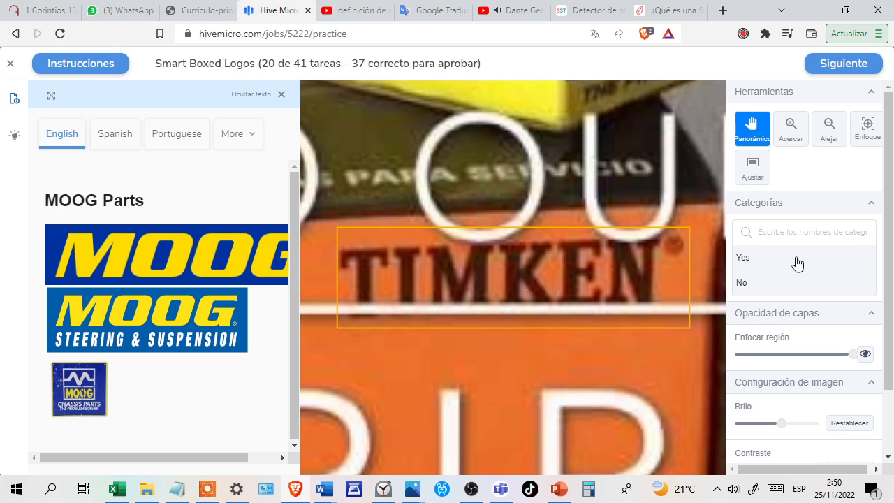
{"action": "left_click", "coordinate": [779, 287]}
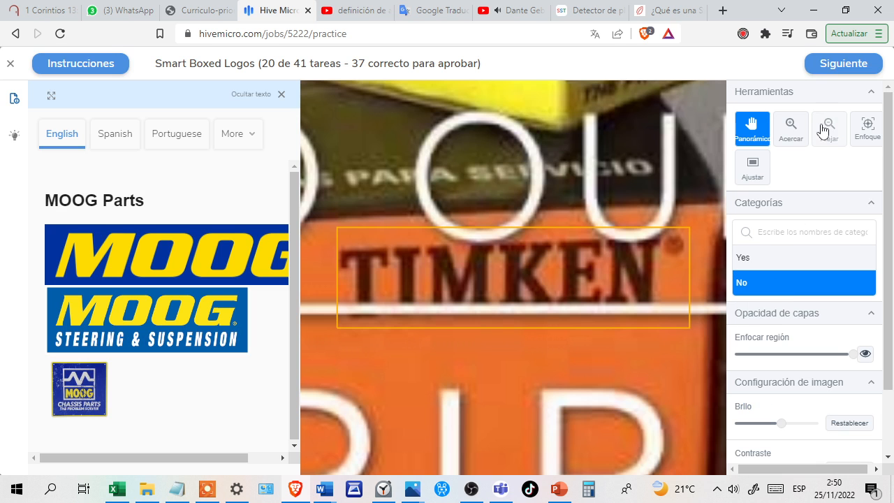
{"action": "left_click", "coordinate": [830, 70]}
{"action": "left_click", "coordinate": [829, 65]}
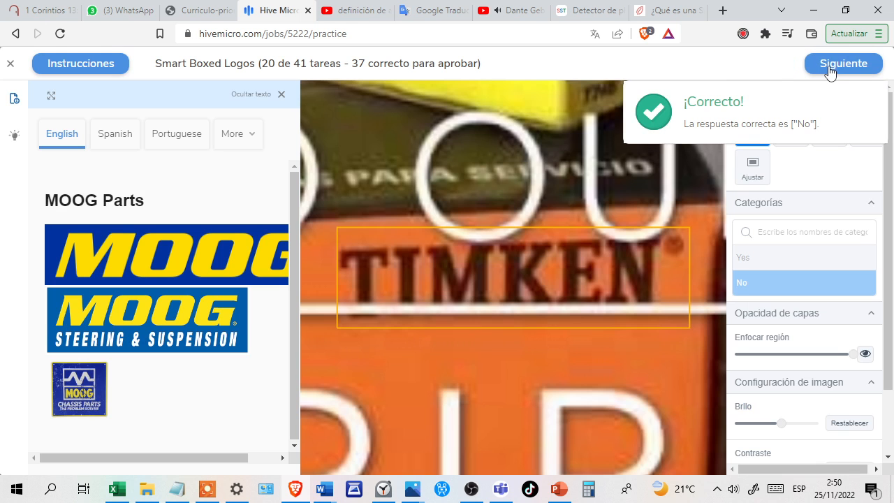
Answer Yes for the MOOG Chassis Parts logo and No for the Liberty logo shown against Nascar, confirming each answer.
{"action": "left_click", "coordinate": [782, 262]}
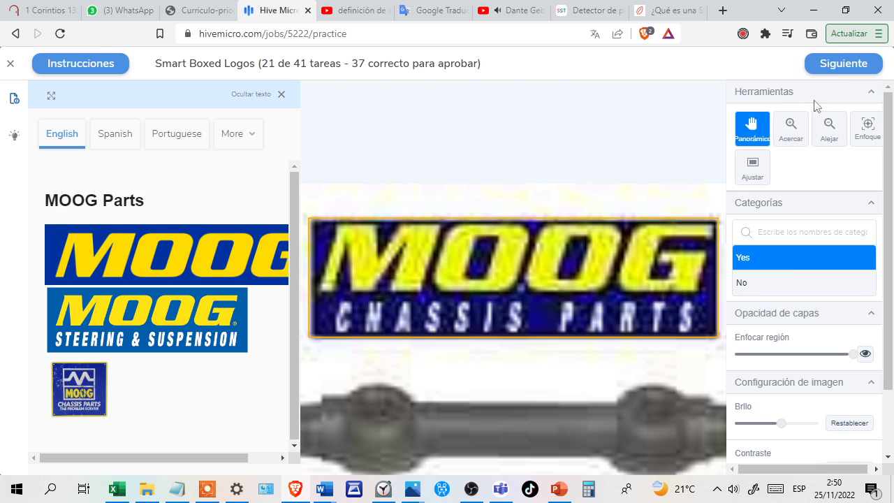
{"action": "left_click", "coordinate": [834, 68]}
{"action": "left_click", "coordinate": [833, 69]}
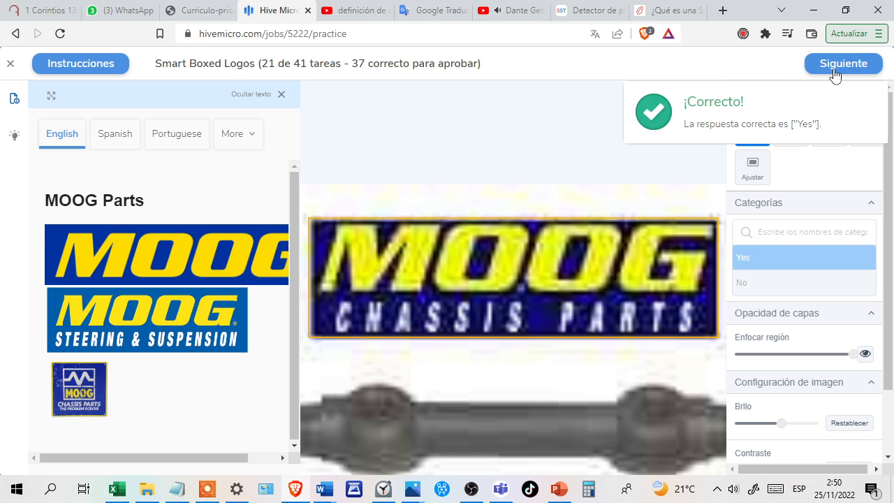
{"action": "left_click", "coordinate": [793, 280]}
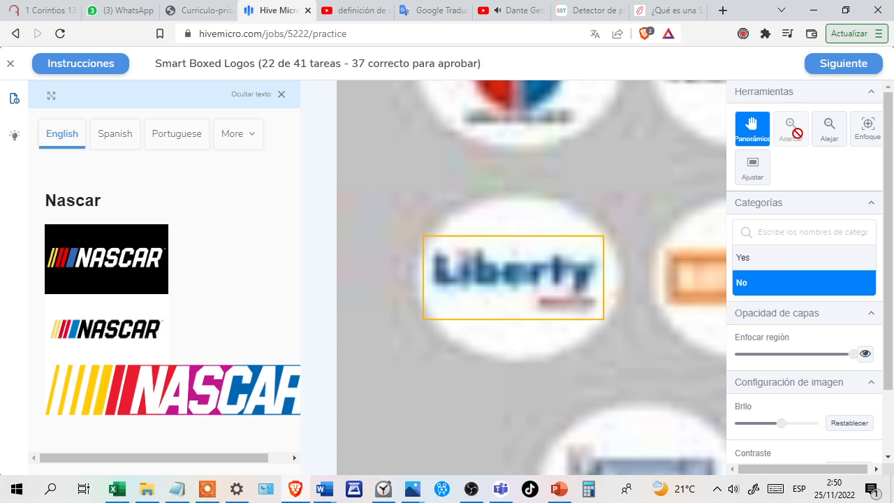
{"action": "left_click", "coordinate": [829, 67]}
{"action": "left_click", "coordinate": [838, 64]}
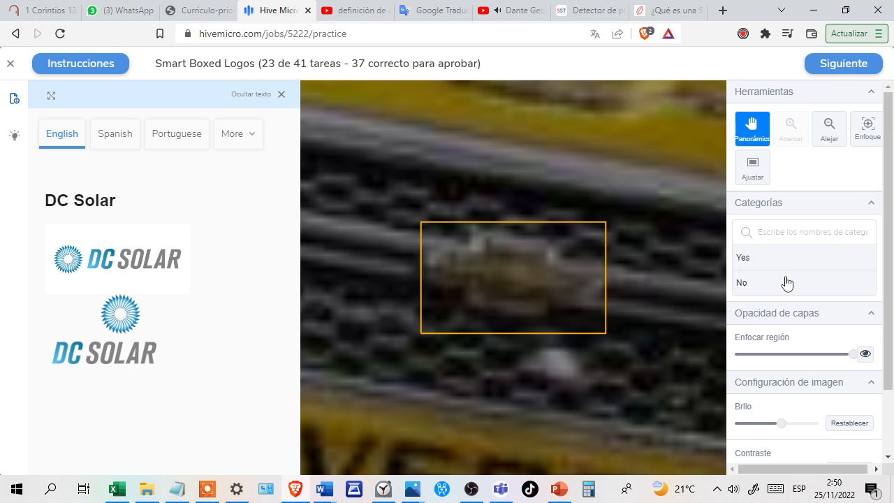
Answer No for the blurry grille badge shown against DC Solar and Yes for the Fastenal logo on the car hood, confirming each answer.
{"action": "left_click", "coordinate": [787, 283]}
{"action": "left_click", "coordinate": [835, 66]}
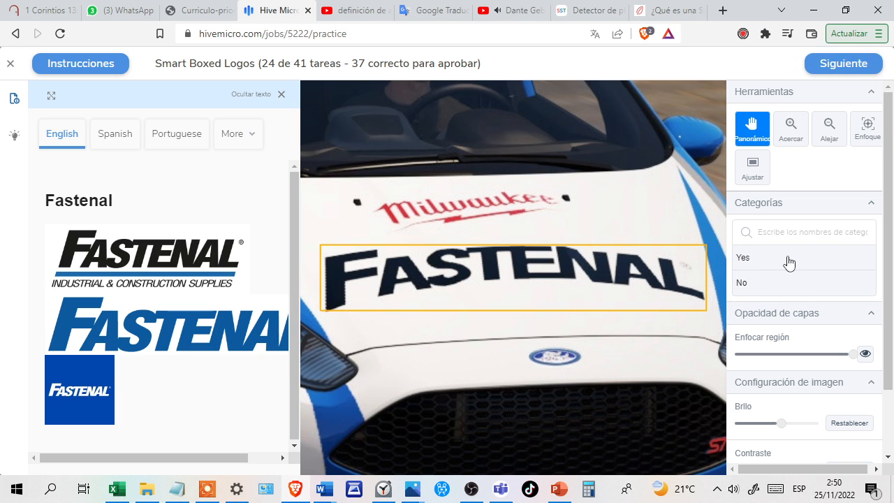
{"action": "left_click", "coordinate": [788, 260]}
{"action": "left_click", "coordinate": [832, 67]}
{"action": "left_click", "coordinate": [831, 67]}
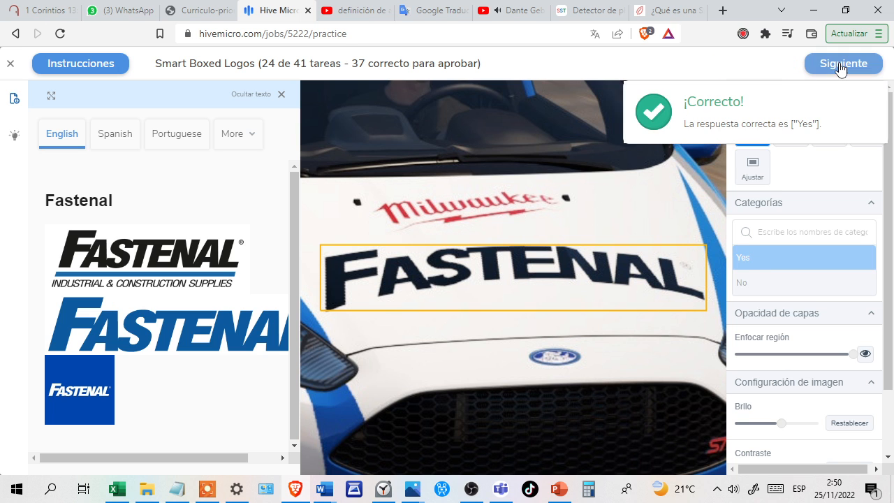
{"action": "left_click", "coordinate": [832, 67]}
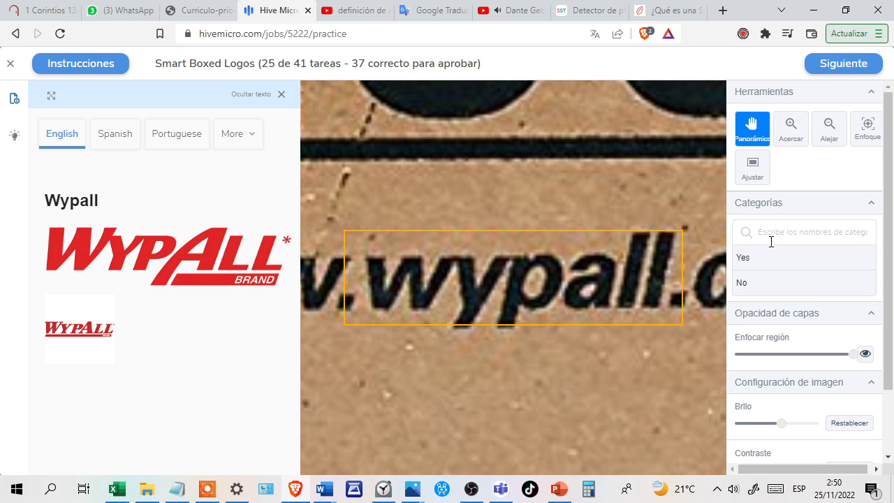
Answer No for the Wypall web address text and No for the plain Kleenex text, confirming each answer.
{"action": "left_click", "coordinate": [780, 283]}
{"action": "left_click", "coordinate": [846, 73]}
{"action": "left_click", "coordinate": [840, 70]}
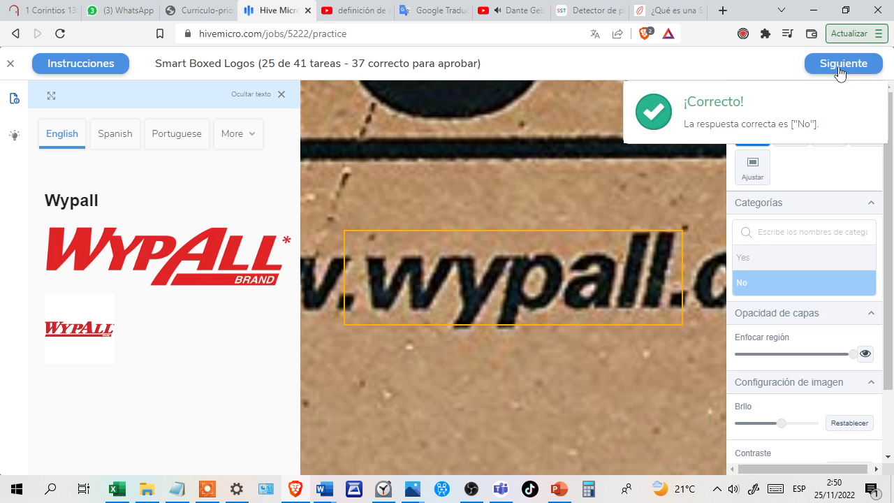
{"action": "left_click", "coordinate": [841, 70]}
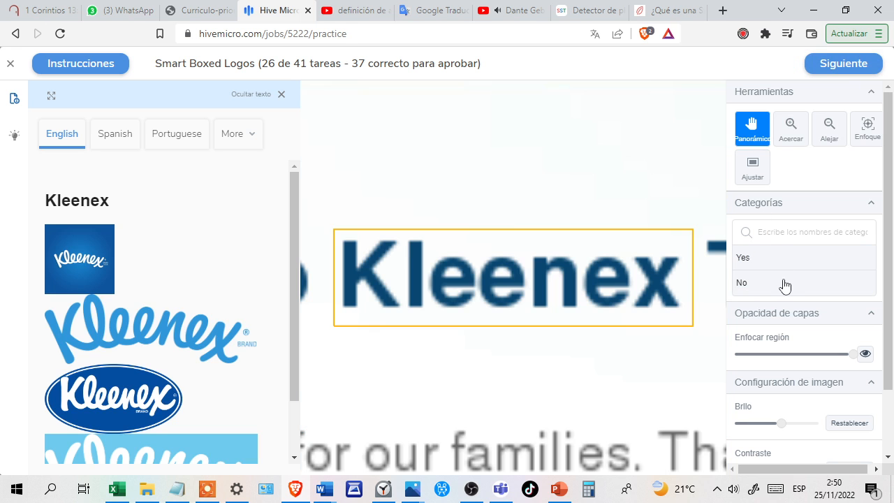
{"action": "left_click", "coordinate": [784, 284]}
{"action": "left_click", "coordinate": [825, 73]}
{"action": "left_click", "coordinate": [827, 74]}
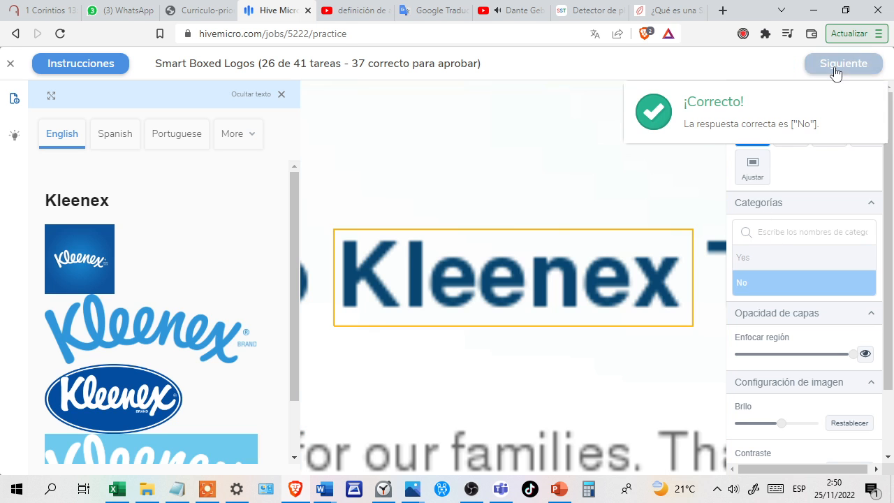
{"action": "left_click", "coordinate": [834, 73]}
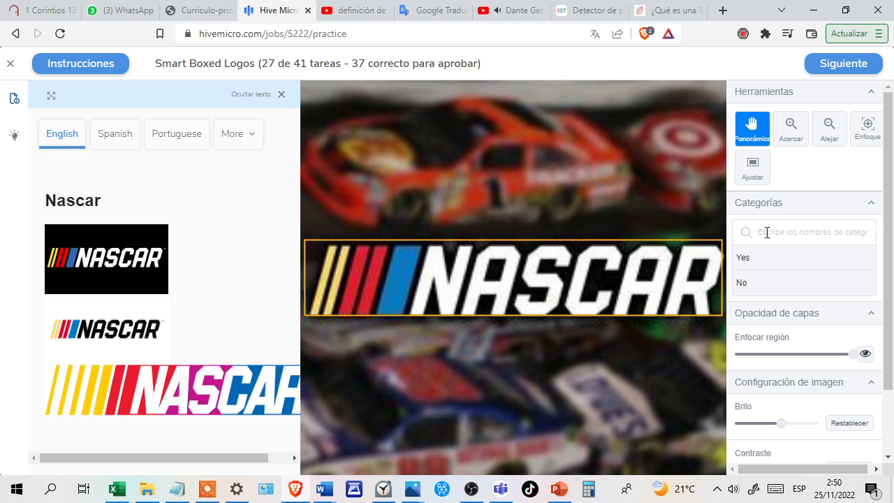
Answer Yes for the Nascar logo and Yes for the Menards storefront sign, confirming each answer.
{"action": "left_click", "coordinate": [778, 268]}
{"action": "left_click", "coordinate": [830, 65]}
{"action": "left_click", "coordinate": [828, 63]}
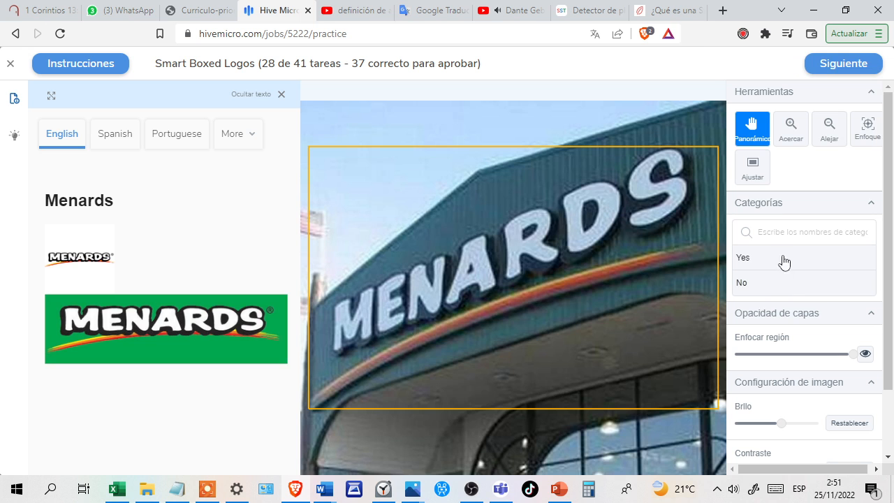
{"action": "left_click", "coordinate": [783, 259]}
{"action": "left_click", "coordinate": [828, 70]}
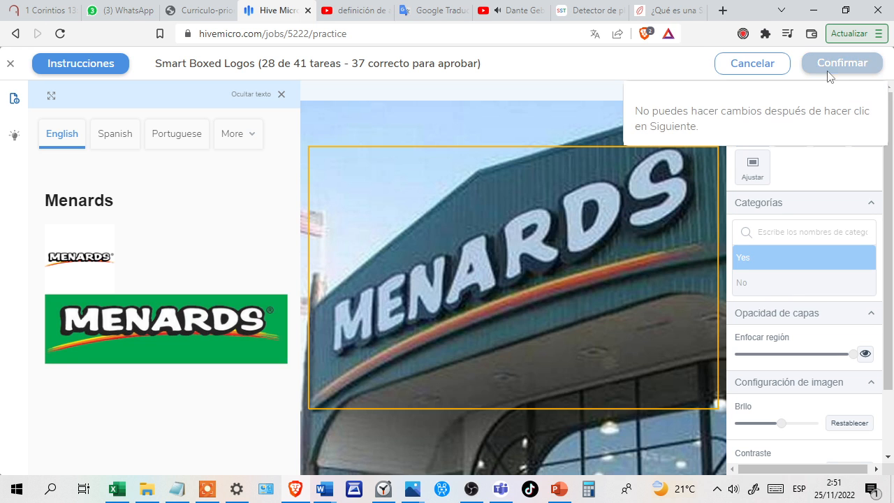
{"action": "left_click", "coordinate": [829, 69]}
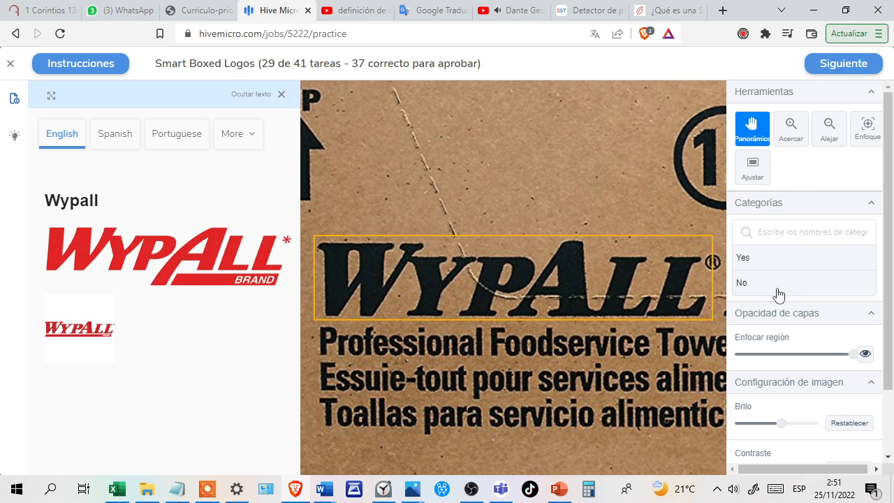
Answer Yes for the Wypall logo on the cardboard box and No for the plain Buick text, confirming each answer.
{"action": "left_click", "coordinate": [779, 291]}
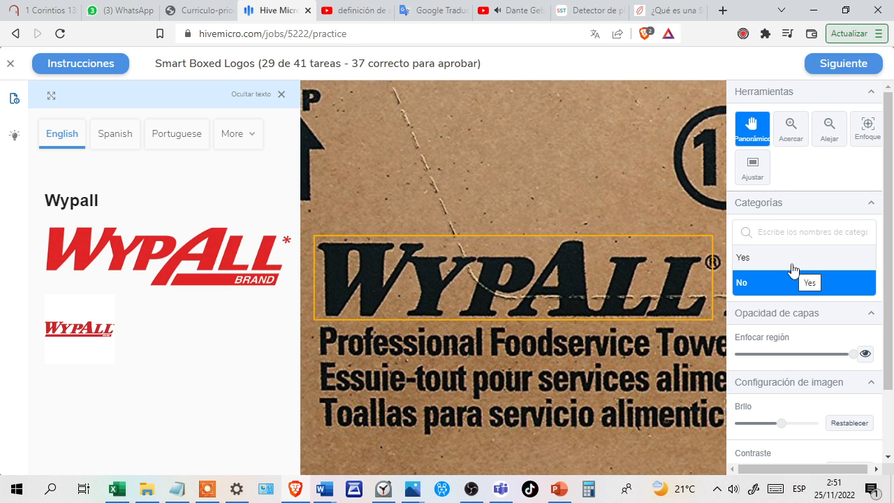
{"action": "left_click_drag", "start_coordinate": [789, 266], "coordinate": [831, 70]}
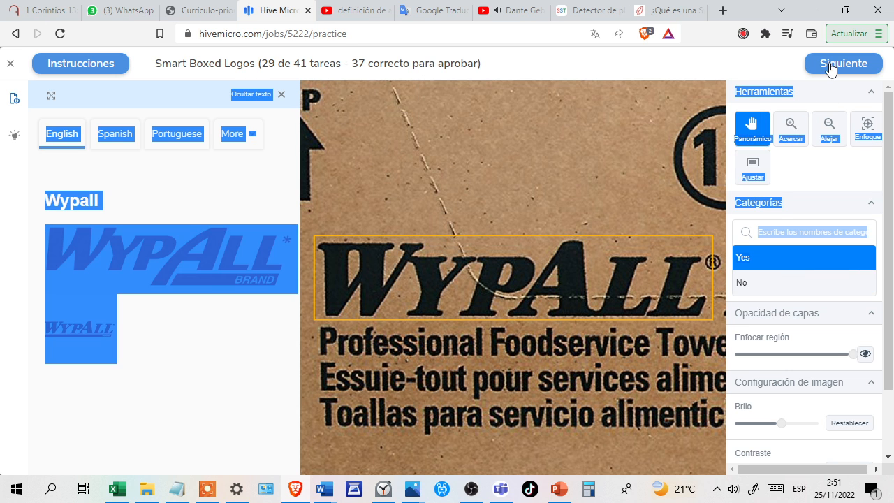
{"action": "left_click", "coordinate": [831, 69]}
{"action": "left_click", "coordinate": [830, 62]}
{"action": "left_click", "coordinate": [829, 64]}
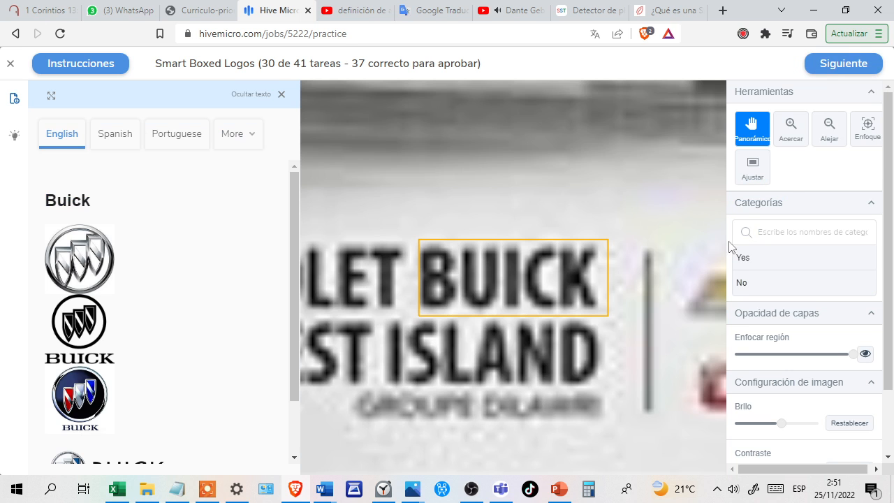
{"action": "left_click", "coordinate": [781, 283]}
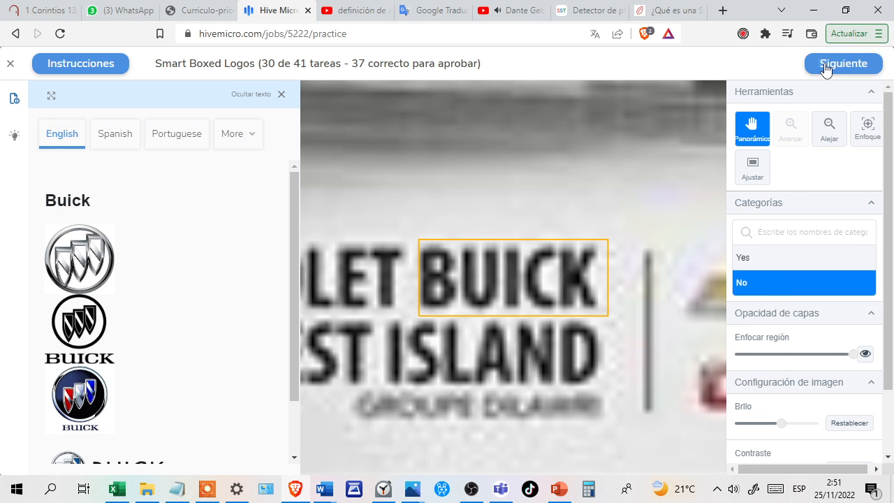
{"action": "left_click", "coordinate": [828, 64]}
{"action": "left_click", "coordinate": [839, 70]}
{"action": "left_click", "coordinate": [838, 69]}
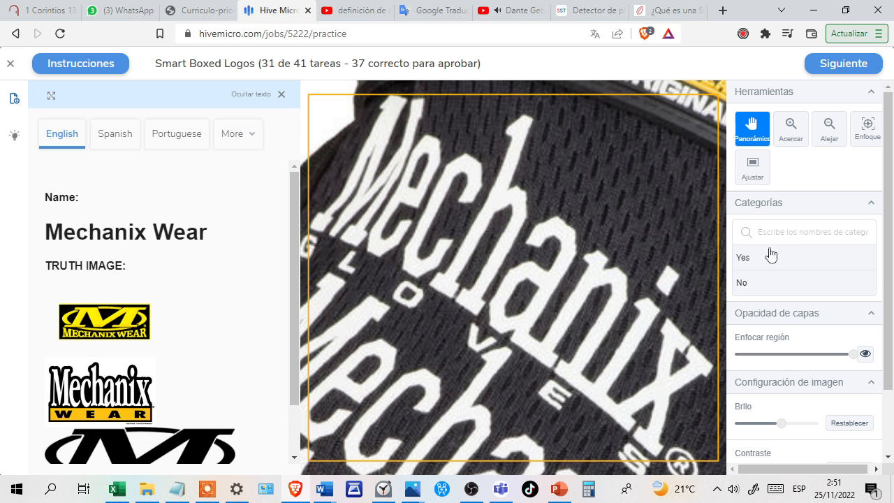
Answer Yes for the Mechanix glove logo and No for the Scanner sign shown against Menards, confirming each answer.
{"action": "left_click", "coordinate": [771, 264]}
{"action": "left_click", "coordinate": [828, 72]}
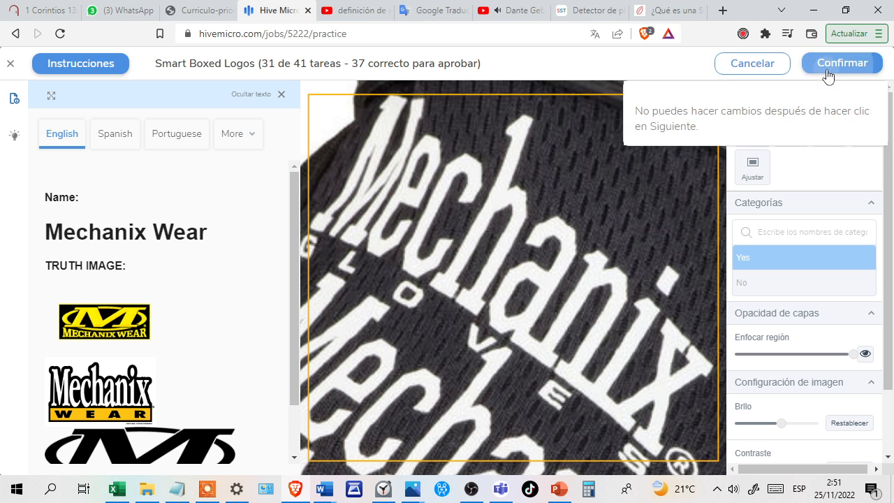
{"action": "left_click", "coordinate": [840, 66]}
{"action": "left_click", "coordinate": [839, 70]}
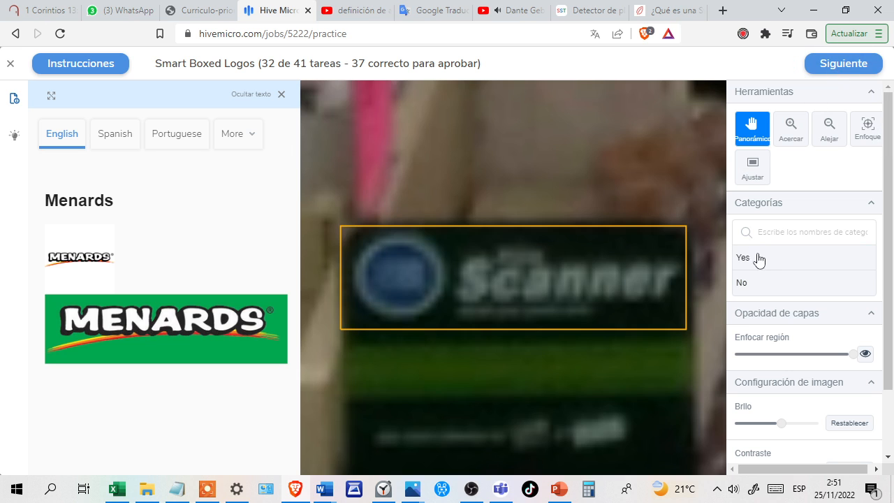
{"action": "left_click", "coordinate": [768, 283]}
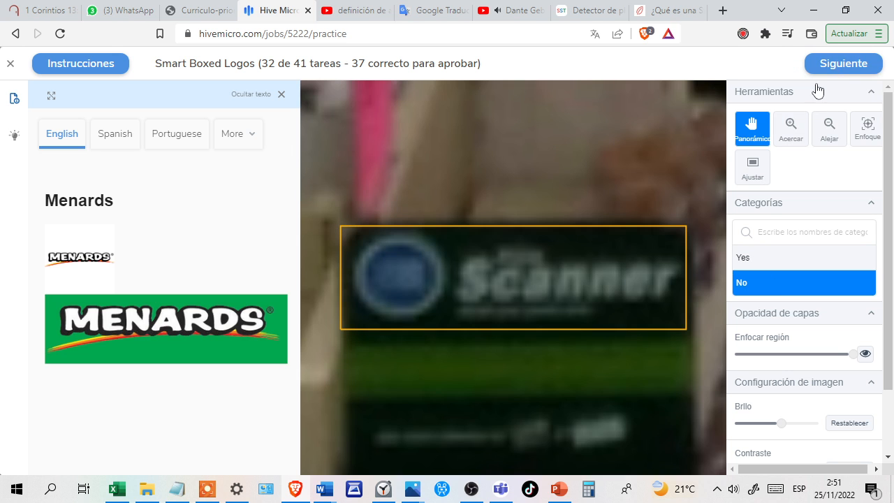
{"action": "left_click", "coordinate": [830, 67]}
{"action": "left_click", "coordinate": [838, 64]}
{"action": "left_click", "coordinate": [839, 64]}
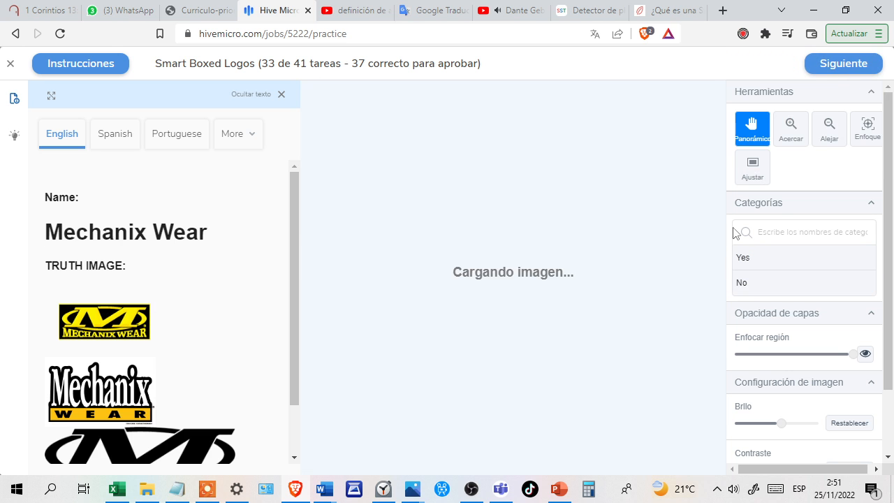
Answer No for the Supreme logo shown against Mechanix Wear and Yes for the yellow Mechanix Wear label, confirming each answer.
{"action": "left_click", "coordinate": [768, 283]}
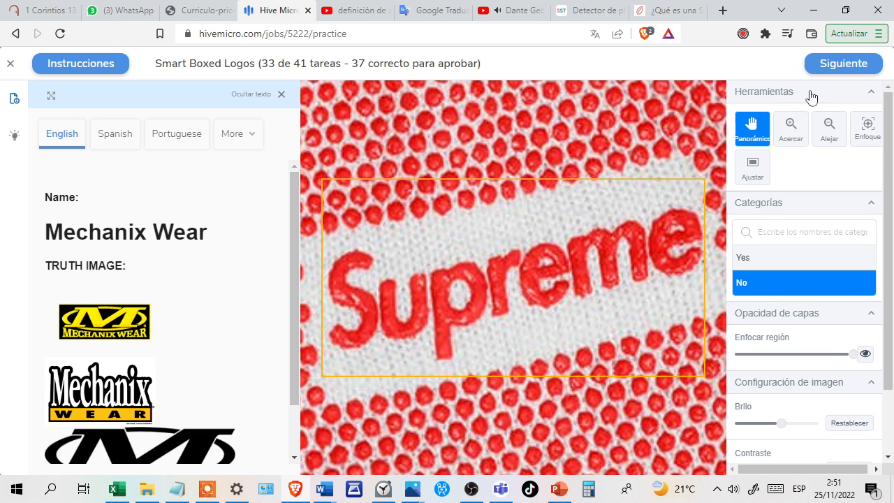
{"action": "left_click", "coordinate": [823, 70]}
{"action": "left_click", "coordinate": [822, 67]}
{"action": "left_click", "coordinate": [823, 69]}
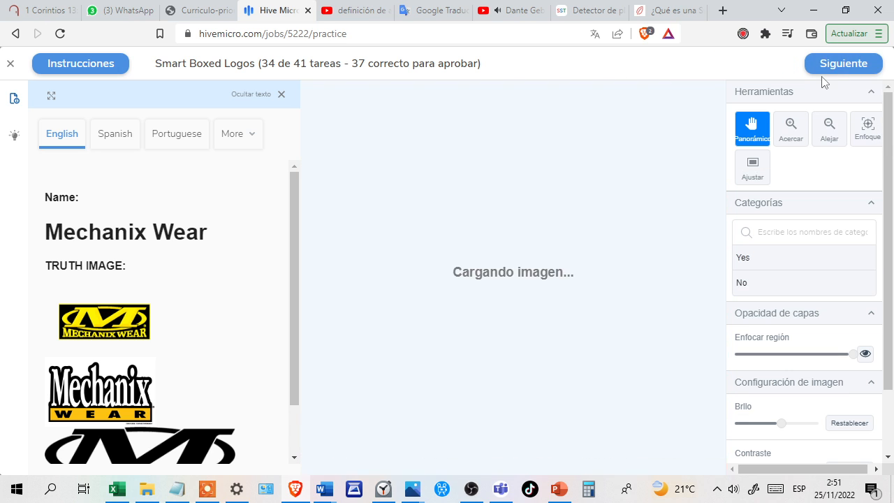
{"action": "left_click", "coordinate": [766, 264]}
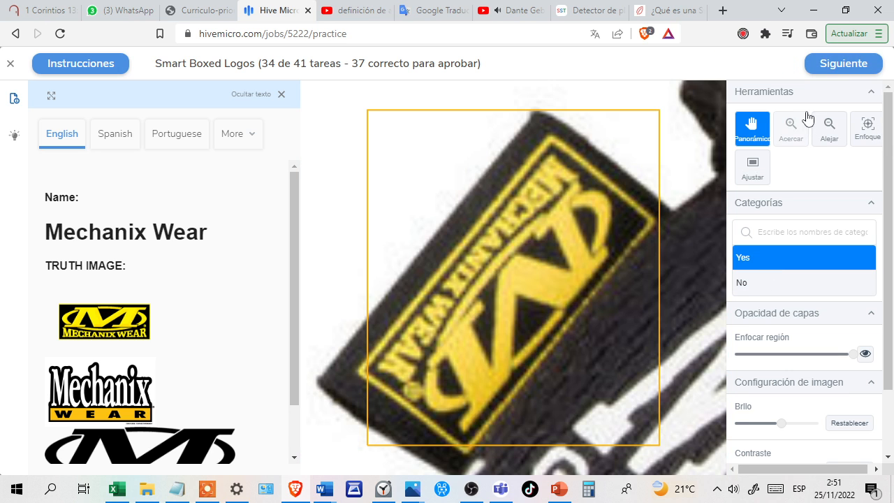
{"action": "left_click", "coordinate": [837, 70]}
{"action": "left_click", "coordinate": [837, 70]}
{"action": "left_click", "coordinate": [839, 67]}
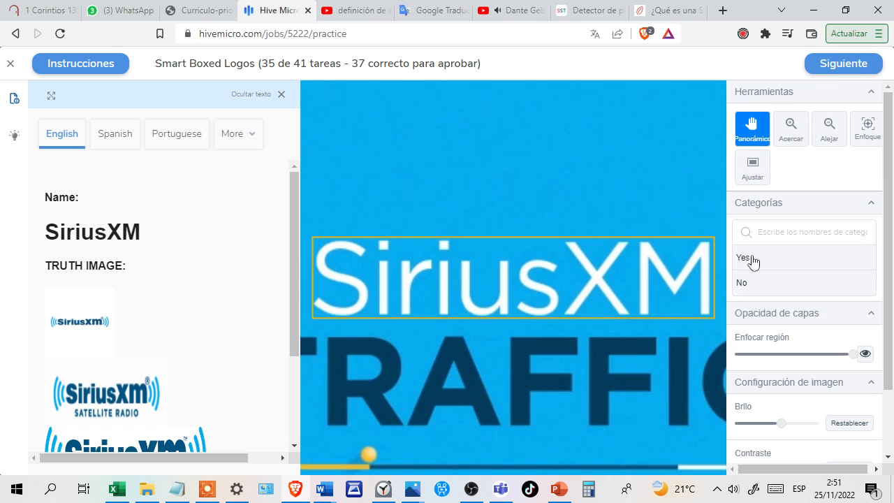
Answer No for the plain SiriusXM text and No for the Viva logo shown against Kleenex, confirming each answer.
{"action": "left_click", "coordinate": [776, 283]}
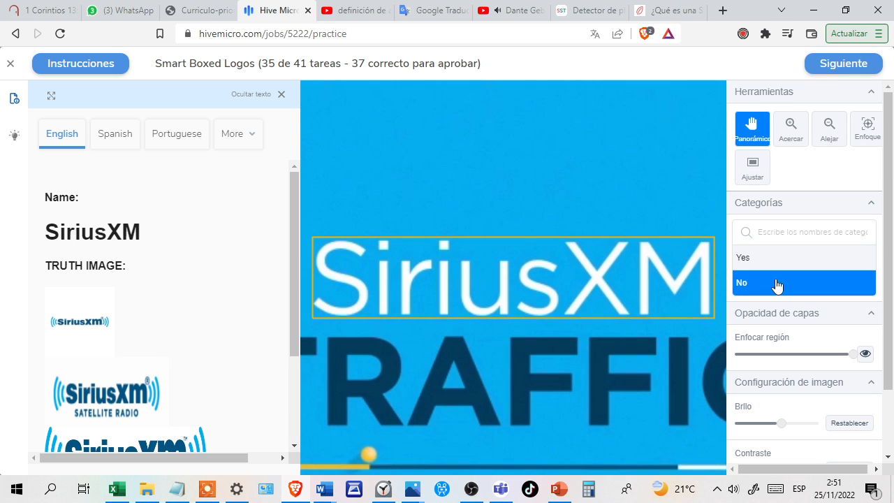
{"action": "left_click", "coordinate": [833, 64]}
{"action": "left_click", "coordinate": [831, 63]}
{"action": "left_click", "coordinate": [834, 64]}
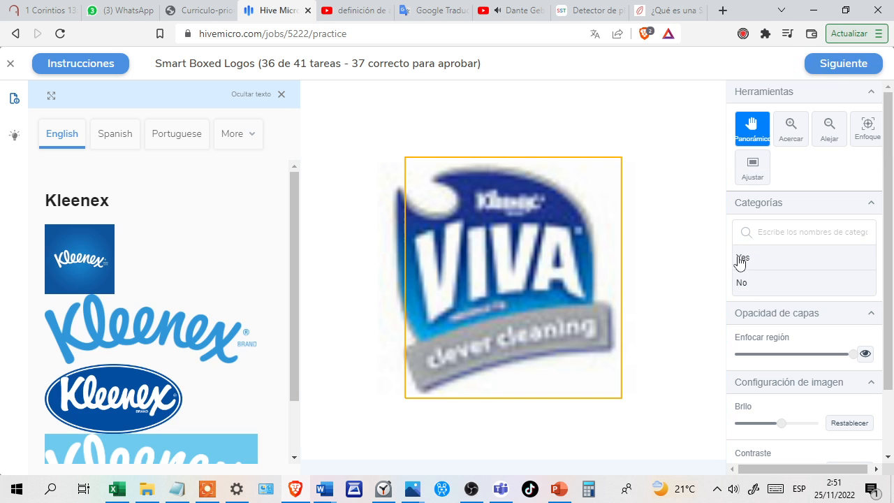
{"action": "left_click", "coordinate": [767, 282]}
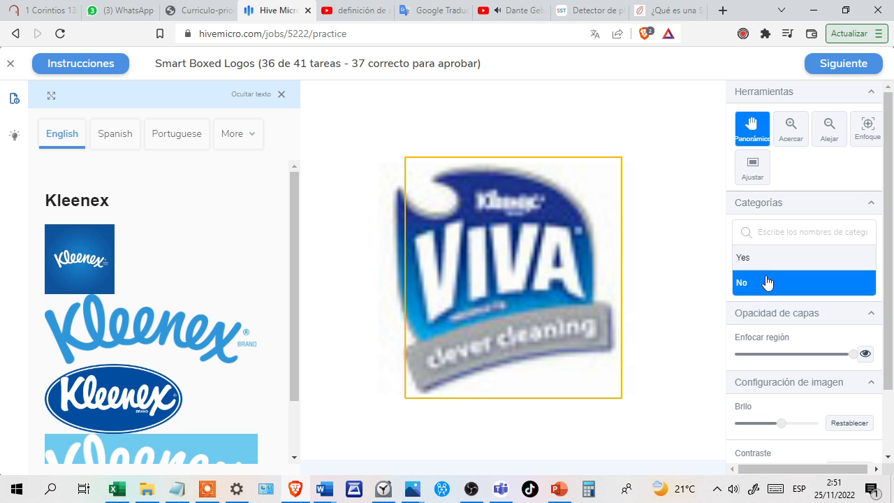
{"action": "left_click", "coordinate": [831, 64]}
{"action": "left_click", "coordinate": [831, 64]}
{"action": "left_click", "coordinate": [832, 66]}
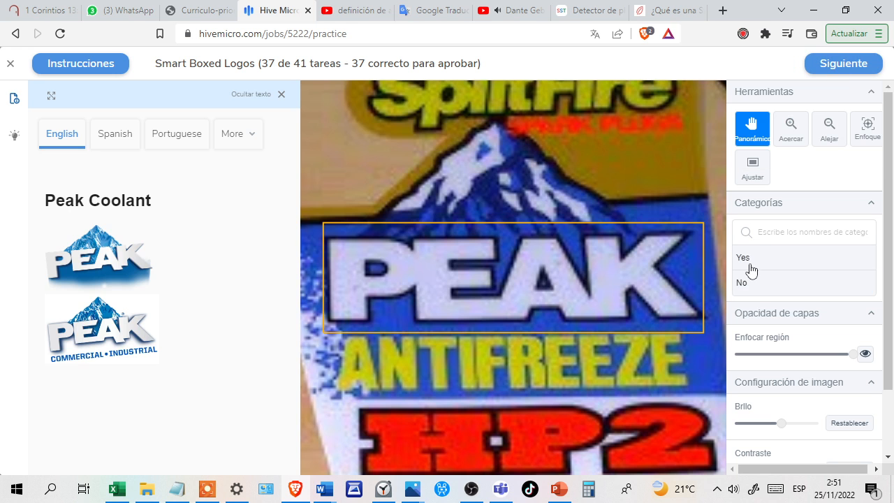
Answer Yes for the Peak antifreeze logo and No for the News logo shown against Dunkin' Donuts, confirming each answer.
{"action": "left_click", "coordinate": [754, 269]}
{"action": "left_click", "coordinate": [828, 65]}
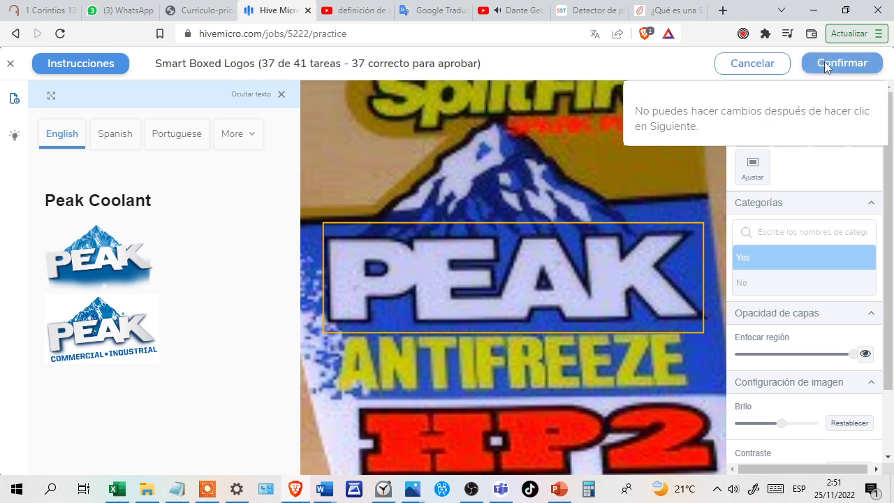
{"action": "left_click", "coordinate": [835, 70]}
{"action": "left_click", "coordinate": [835, 70]}
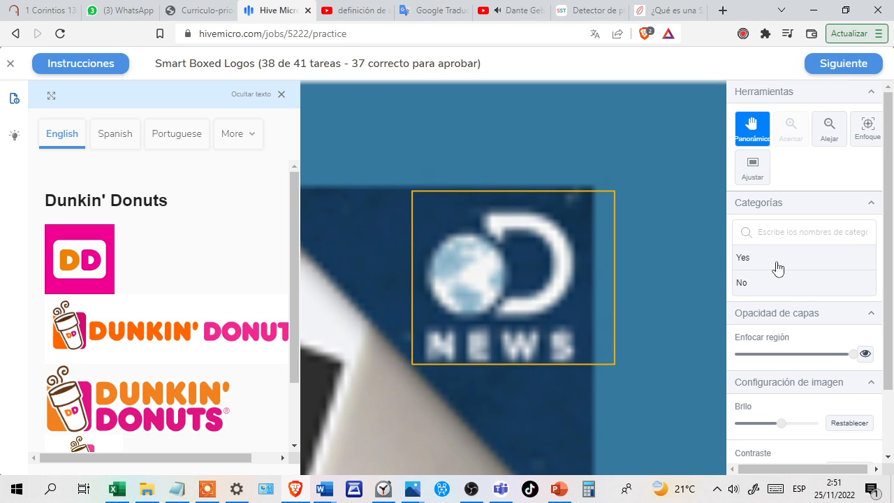
{"action": "left_click", "coordinate": [792, 287]}
{"action": "left_click", "coordinate": [824, 70]}
{"action": "left_click", "coordinate": [831, 66]}
{"action": "left_click", "coordinate": [835, 70]}
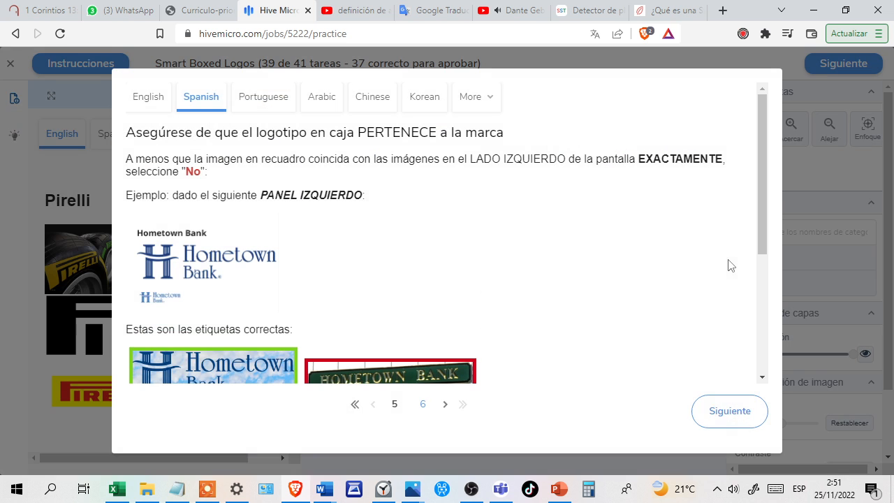
Go through the remaining instruction pages to resume the section test, and confirm No for the blurry box text shown against Pirelli.
{"action": "left_click", "coordinate": [710, 409]}
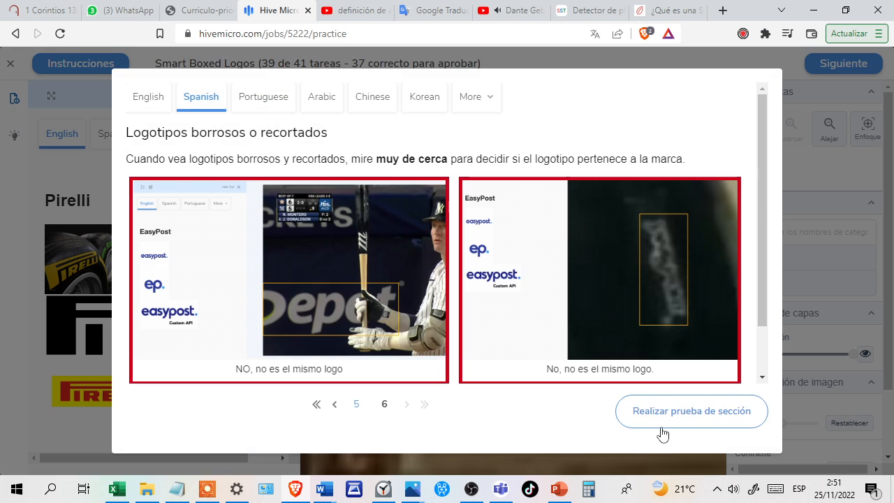
{"action": "left_click", "coordinate": [679, 415]}
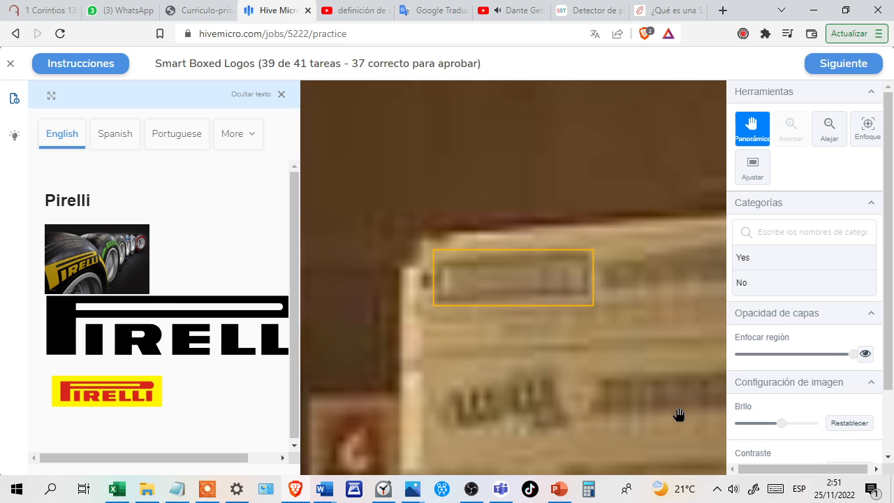
{"action": "left_click", "coordinate": [762, 287]}
{"action": "left_click", "coordinate": [825, 64]}
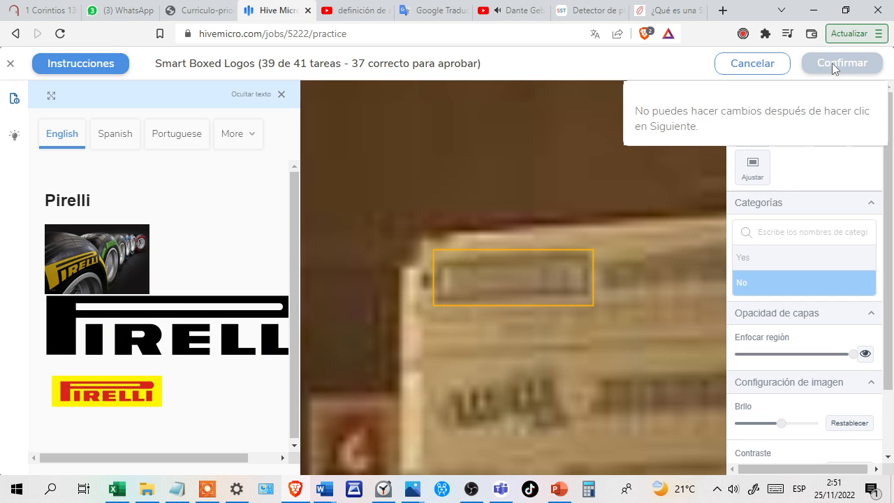
{"action": "left_click", "coordinate": [832, 62]}
{"action": "left_click", "coordinate": [835, 66]}
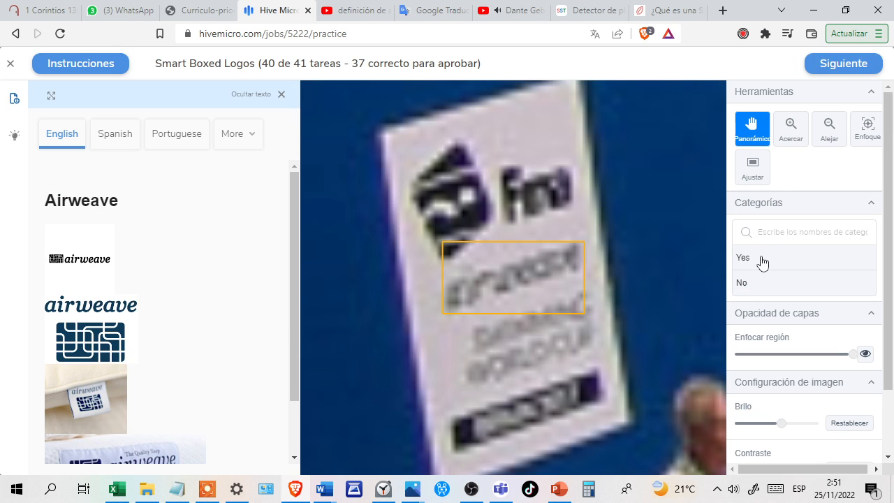
Answer No for the blurry Airweave text and No for the dark cropped logo shown against FastHouse, confirming each answer.
{"action": "left_click", "coordinate": [777, 282]}
{"action": "left_click", "coordinate": [828, 72]}
{"action": "left_click", "coordinate": [830, 72]}
{"action": "left_click", "coordinate": [830, 72]}
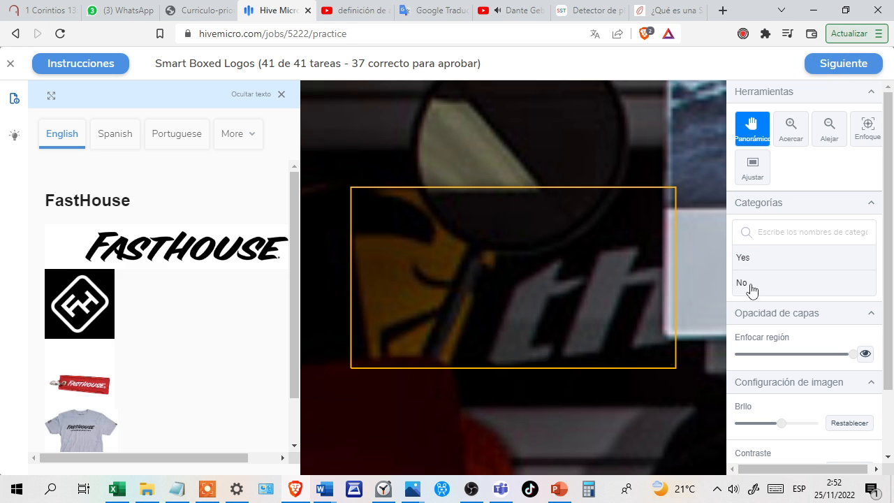
{"action": "left_click", "coordinate": [751, 284]}
{"action": "left_click", "coordinate": [828, 75]}
{"action": "left_click", "coordinate": [828, 69]}
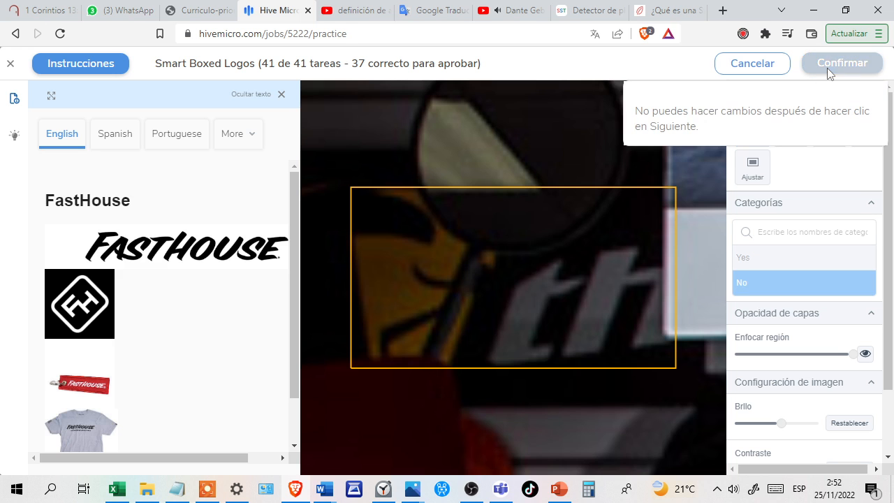
{"action": "left_click", "coordinate": [830, 72]}
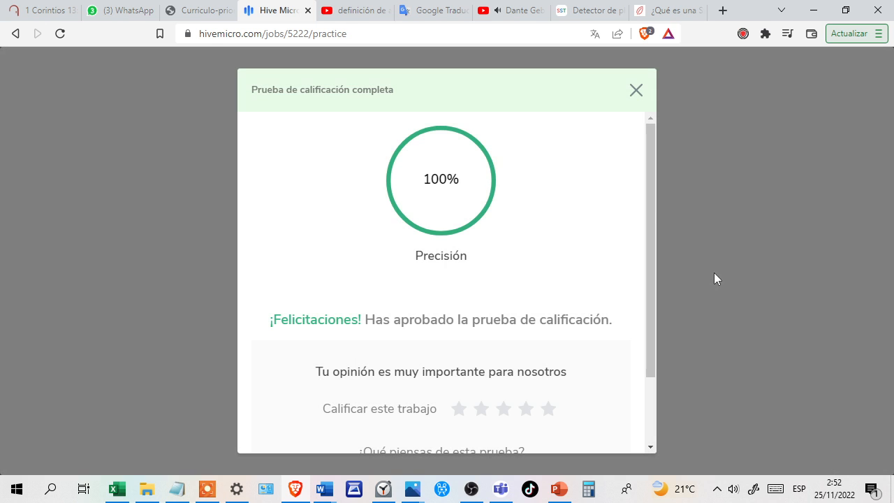
Close the qualification test result and the expired task notice, and answer No for the mun2 logo shown against Tumi.
{"action": "left_click", "coordinate": [636, 92]}
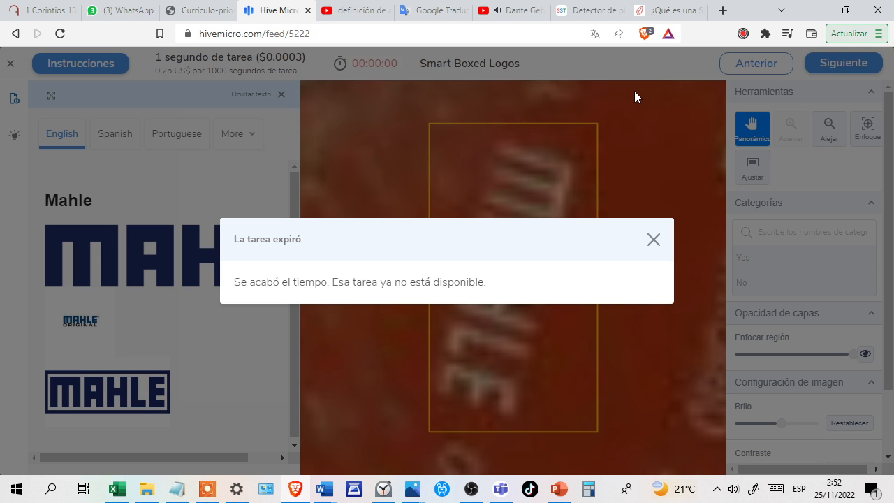
{"action": "left_click", "coordinate": [652, 243]}
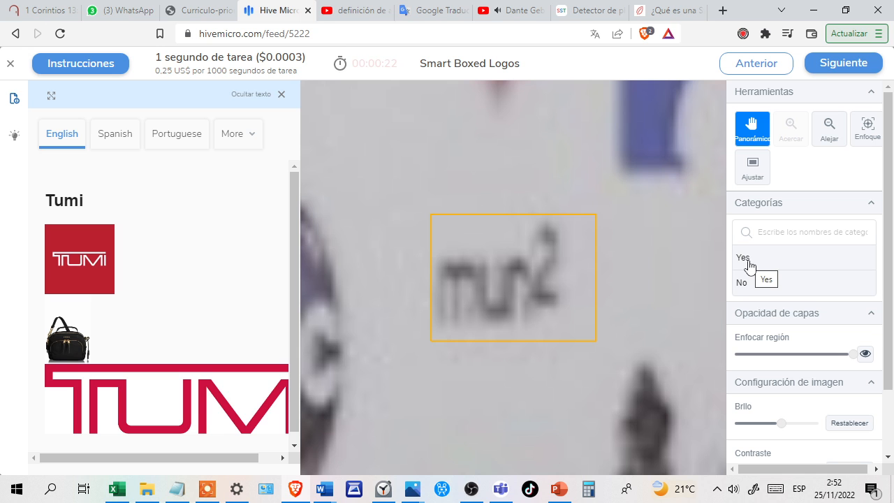
{"action": "left_click", "coordinate": [771, 286]}
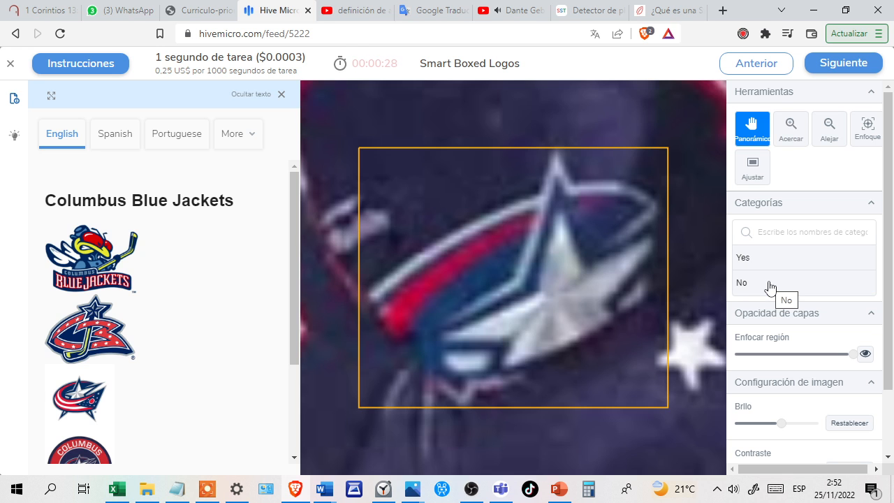
Answer Yes for both Columbus Blue Jackets jersey logos and Yes for the Deutsche Post horn after checking its reference logos.
{"action": "left_click", "coordinate": [782, 256]}
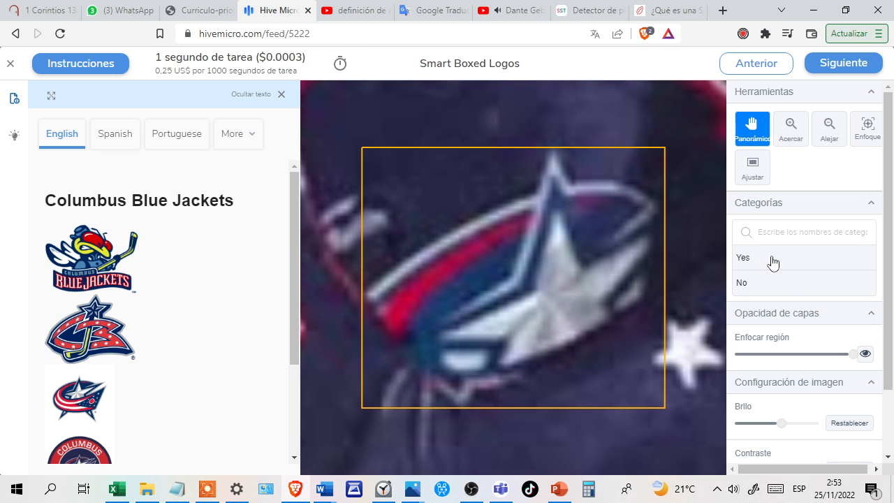
{"action": "left_click", "coordinate": [772, 260]}
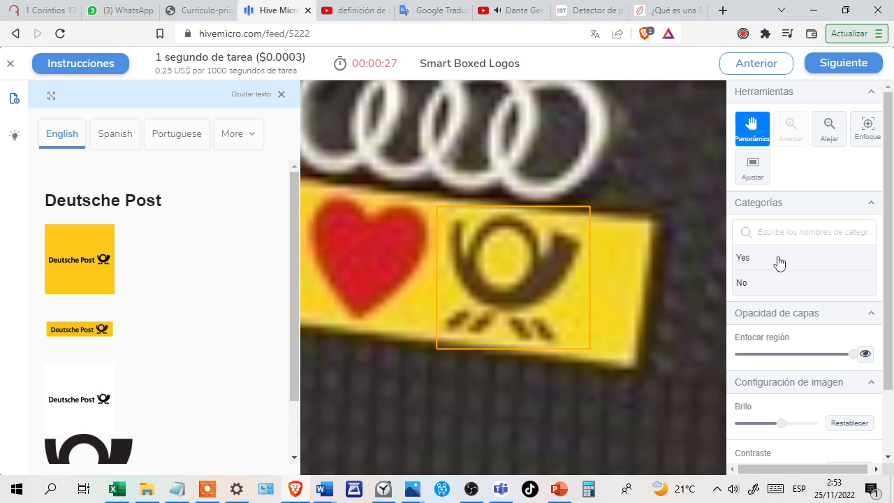
{"action": "scroll", "coordinate": [54, 347], "scroll_direction": "down", "scroll_amount": 2}
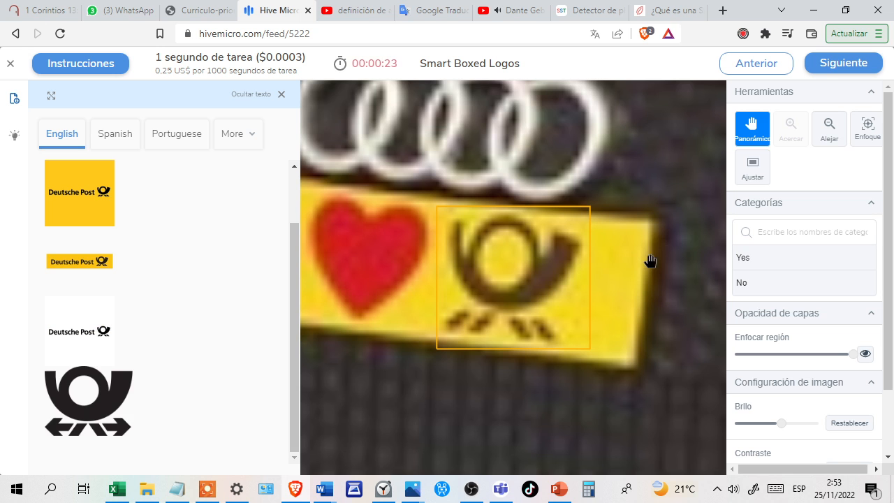
{"action": "left_click", "coordinate": [772, 262]}
{"action": "left_click", "coordinate": [784, 262]}
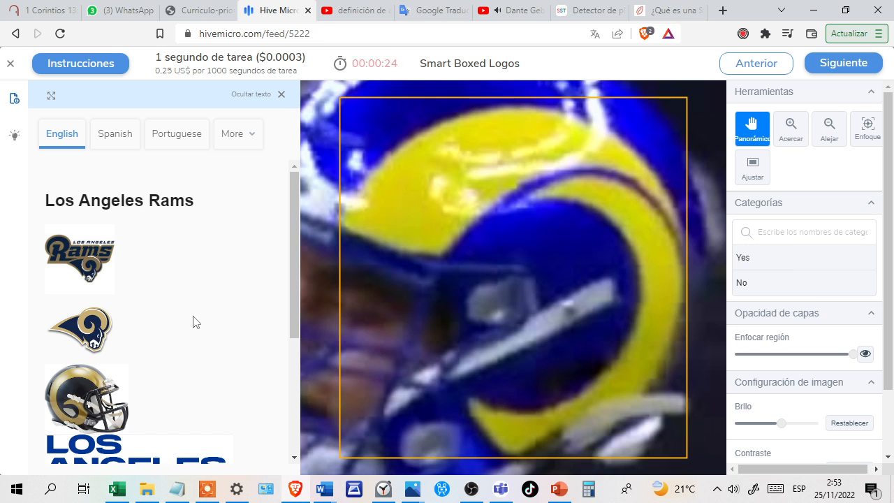
Answer Yes for the Los Angeles Rams helmet horn after checking its reference logos, and No for the blurry poolside sign shown against Michelin.
{"action": "scroll", "coordinate": [196, 322], "scroll_direction": "down", "scroll_amount": 1}
{"action": "scroll", "coordinate": [196, 322], "scroll_direction": "down", "scroll_amount": 1}
{"action": "scroll", "coordinate": [197, 322], "scroll_direction": "down", "scroll_amount": 1}
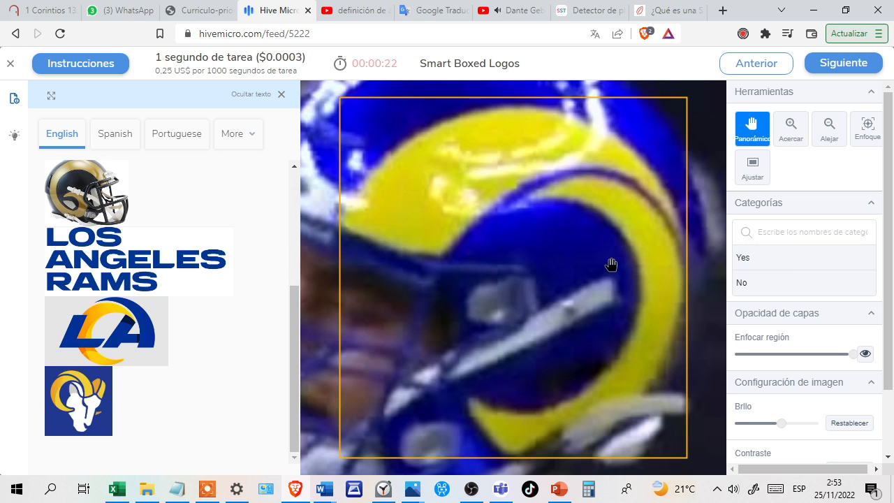
{"action": "left_click", "coordinate": [773, 260]}
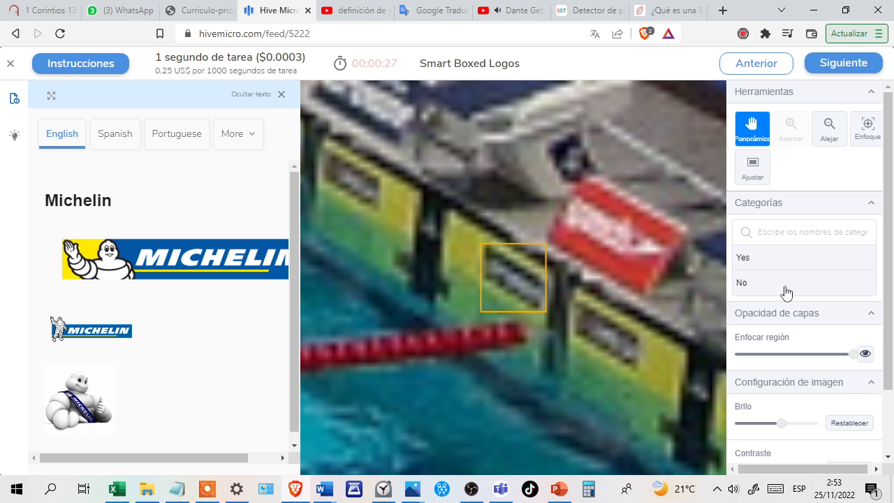
{"action": "left_click", "coordinate": [785, 292]}
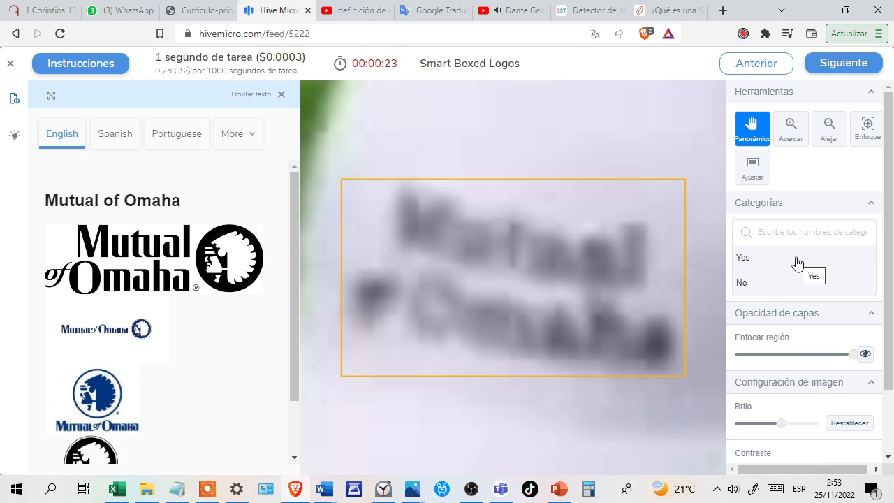
Change the answer for the blurry Mutual of Omaha text to Yes, and answer Yes for the SK Gaming logo.
{"action": "left_click", "coordinate": [802, 284]}
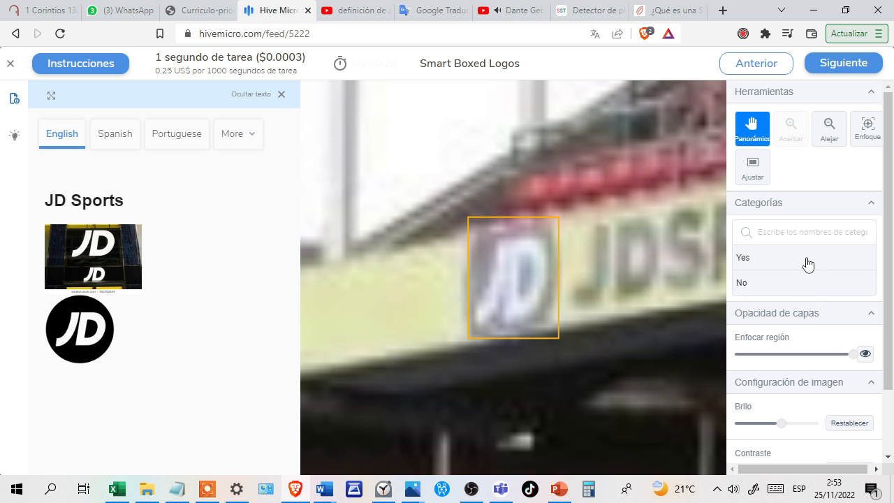
{"action": "left_click", "coordinate": [808, 263]}
{"action": "left_click", "coordinate": [786, 264]}
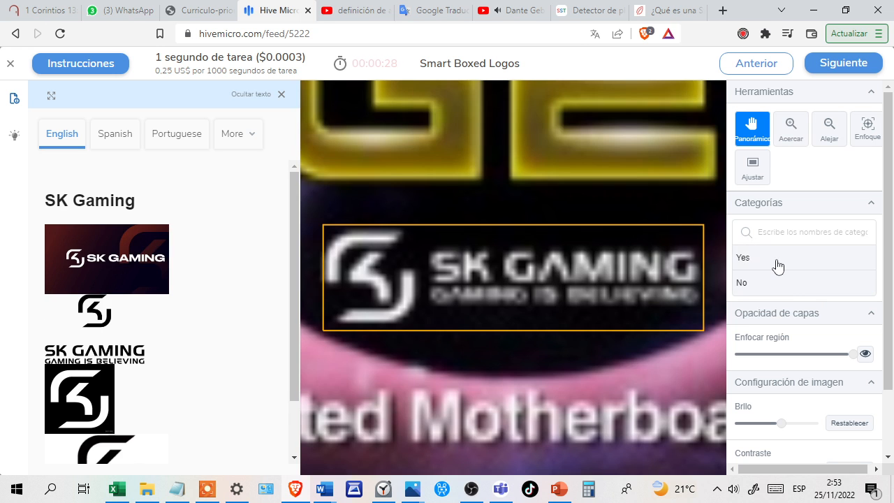
{"action": "left_click", "coordinate": [778, 265]}
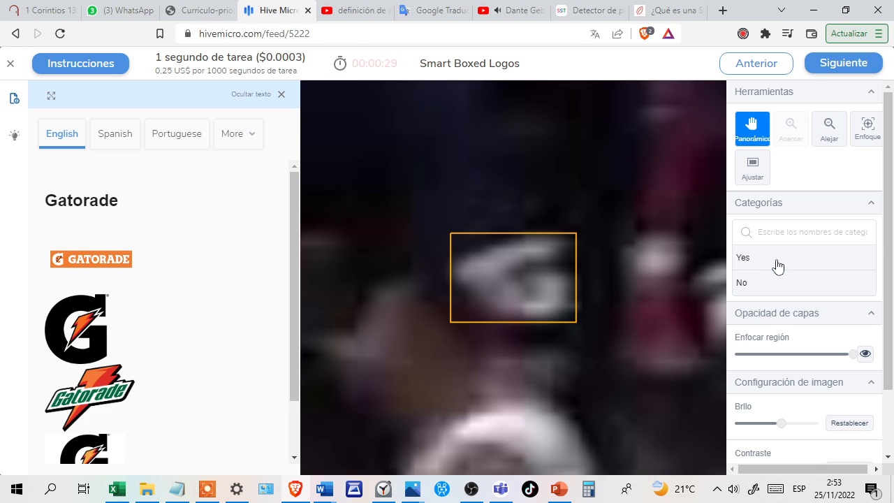
Answer Yes for the blurry Gatorade mark and the adidas shoe logo, and No for the dark outline shown against San Antonio Spurs.
{"action": "left_click", "coordinate": [782, 264]}
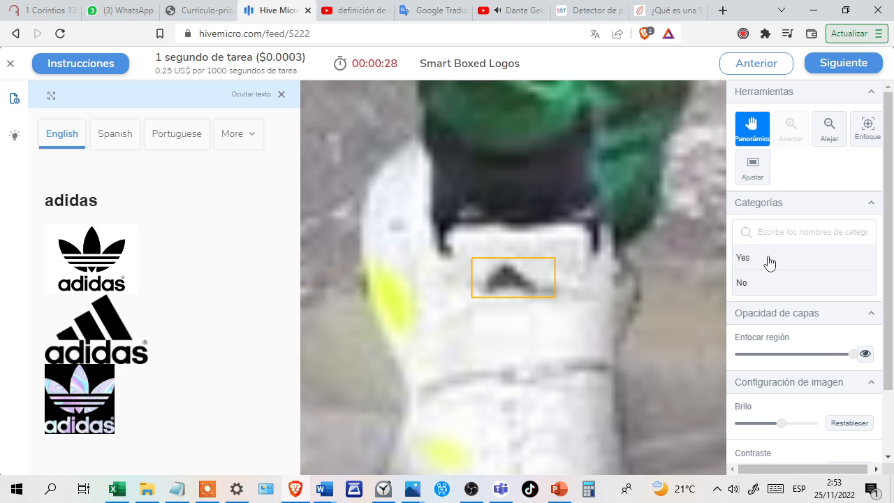
{"action": "left_click", "coordinate": [767, 262]}
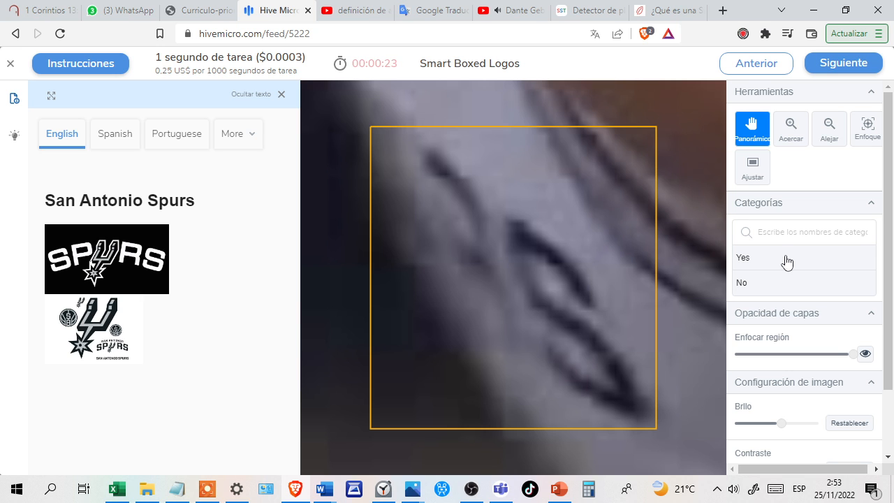
{"action": "left_click", "coordinate": [781, 283]}
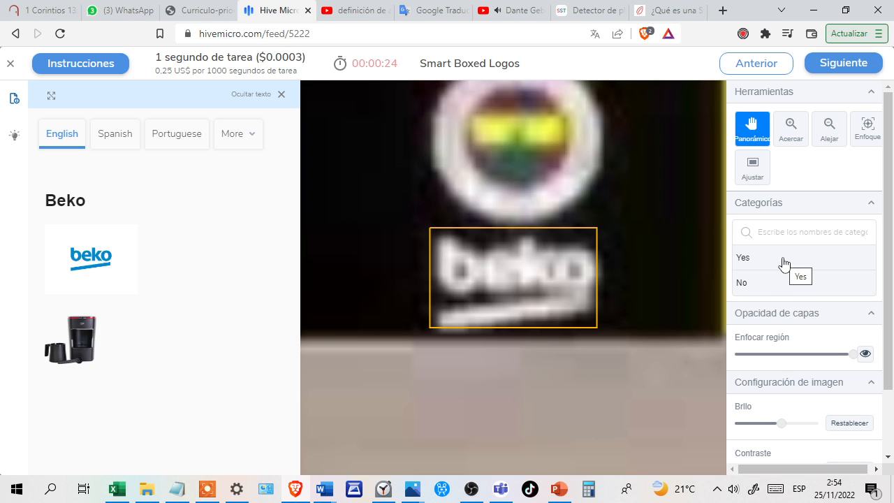
Answer Yes for the white Beko logo and Yes for the Sheetz logo on the red card.
{"action": "left_click", "coordinate": [784, 264]}
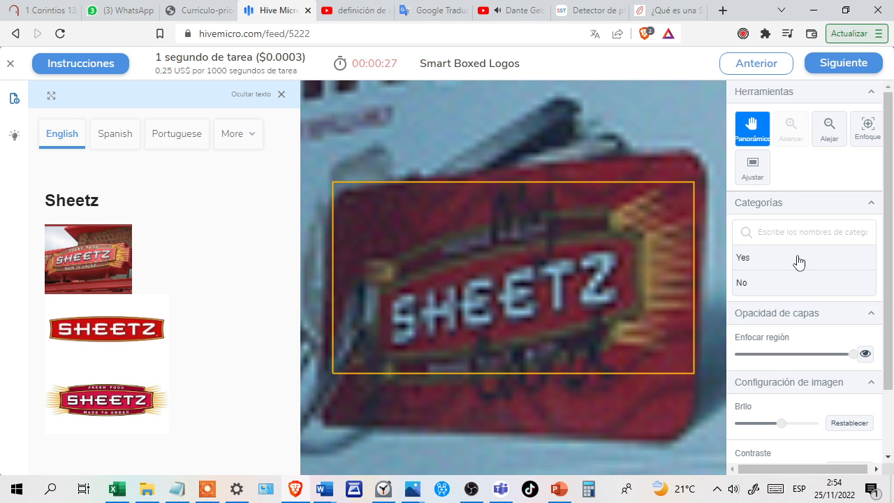
{"action": "left_click", "coordinate": [799, 262]}
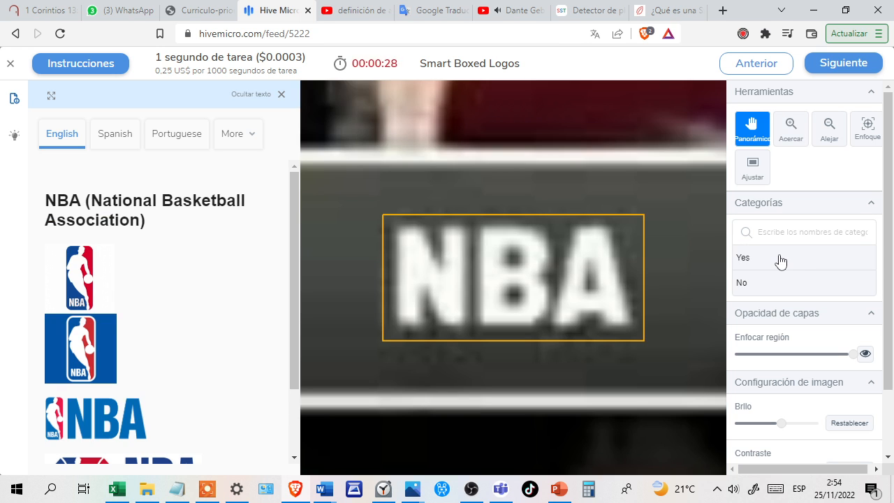
{"action": "left_click", "coordinate": [780, 258]}
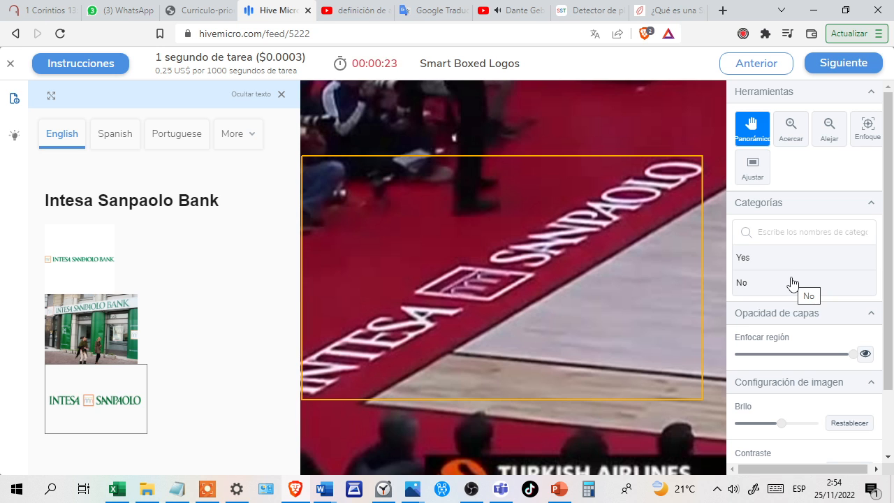
Answer No for the Intesa Sanpaolo Bank court lettering, and Yes for the Betano banner and the white Apple logo.
{"action": "left_click", "coordinate": [793, 283]}
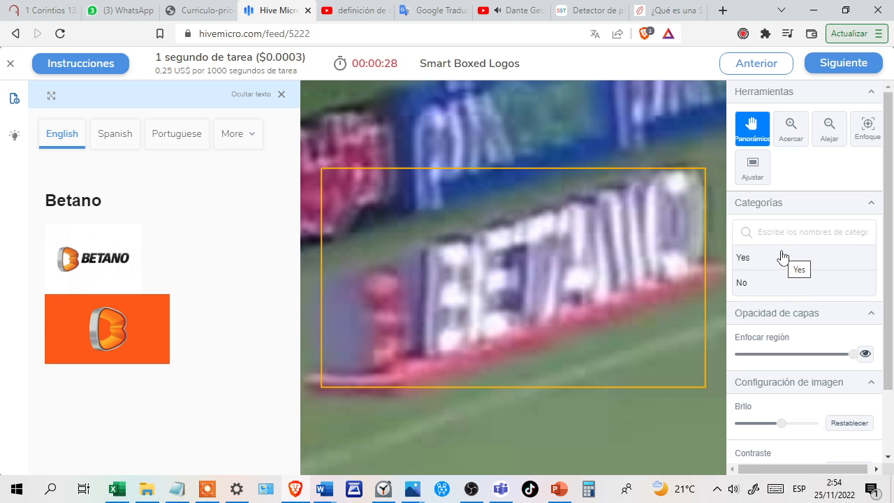
{"action": "left_click", "coordinate": [782, 257]}
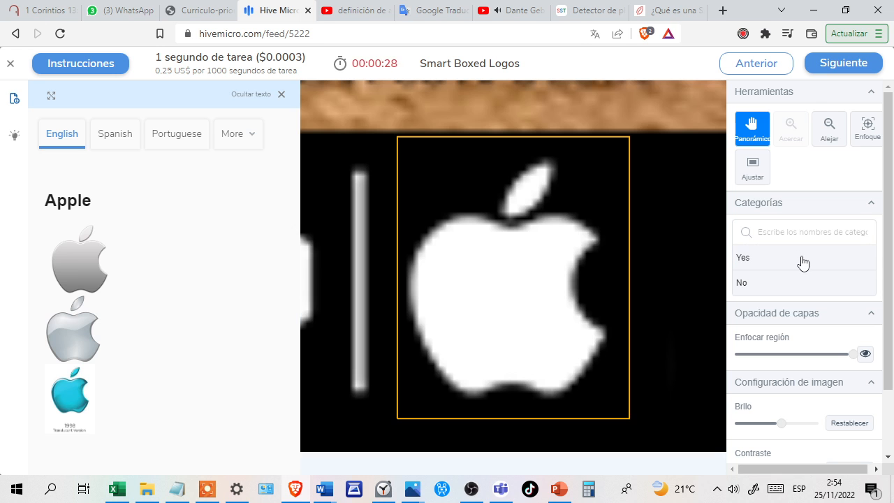
{"action": "left_click", "coordinate": [803, 262]}
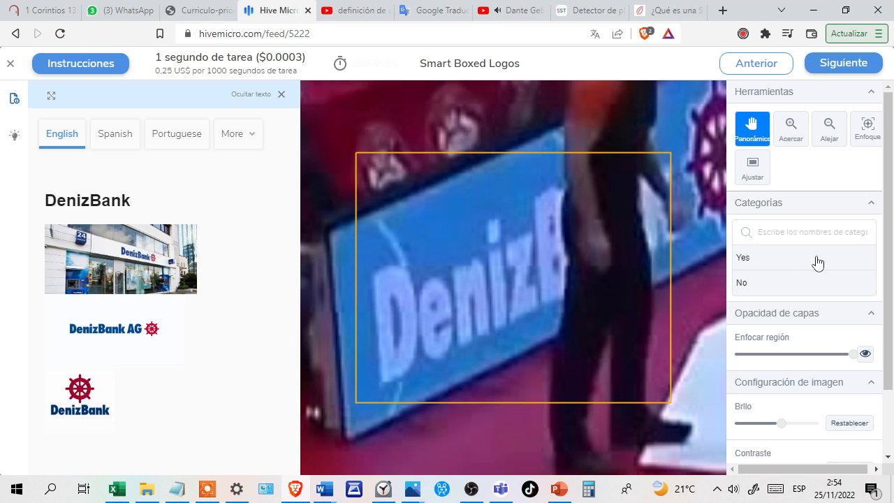
Answer Yes for the partly covered DenizBank banner and Yes for the Oakley logo on the court floor.
{"action": "left_click", "coordinate": [818, 264]}
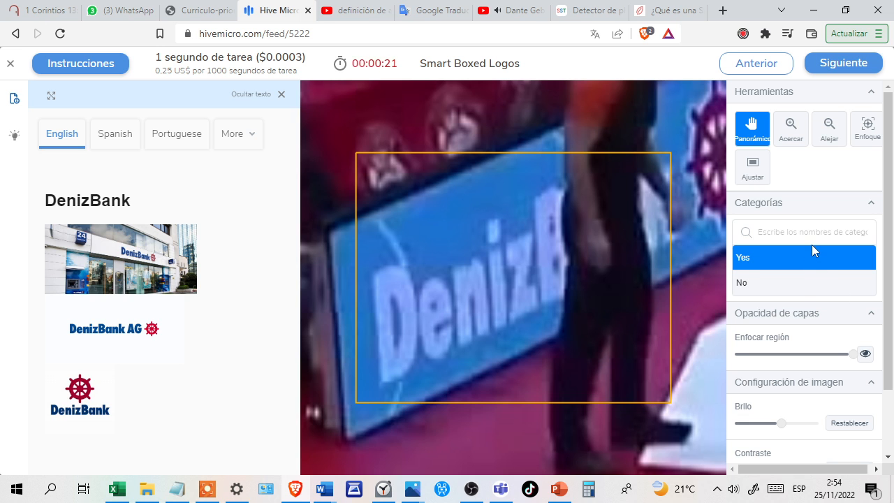
{"action": "key", "text": "Return"}
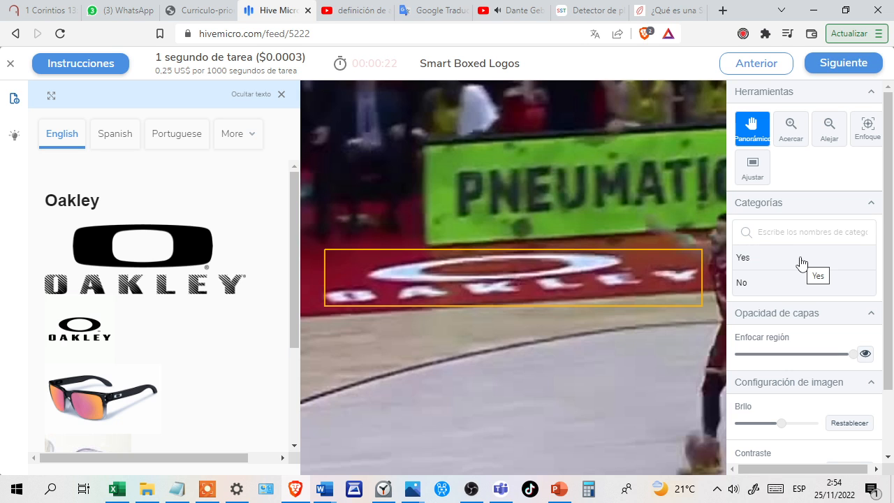
{"action": "left_click", "coordinate": [801, 263]}
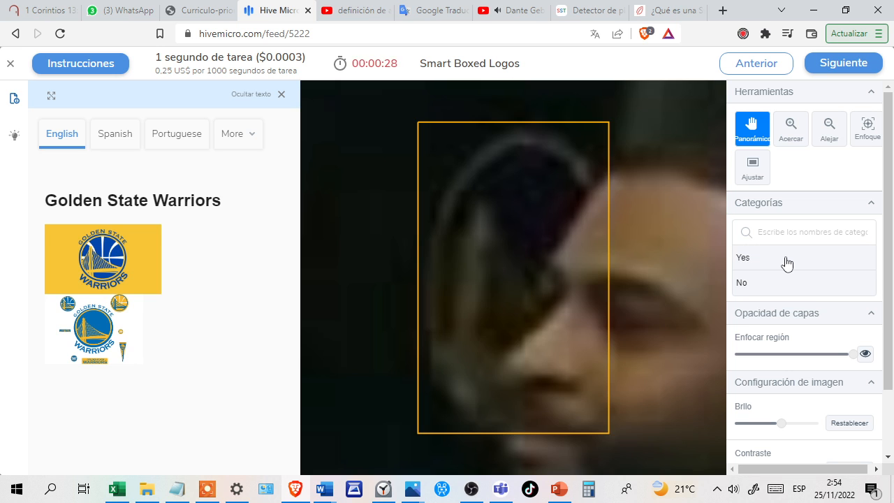
Answer Yes for the dark mark shown against Golden State Warriors and Yes for the Los Angeles Rams helmet horn.
{"action": "left_click", "coordinate": [787, 262]}
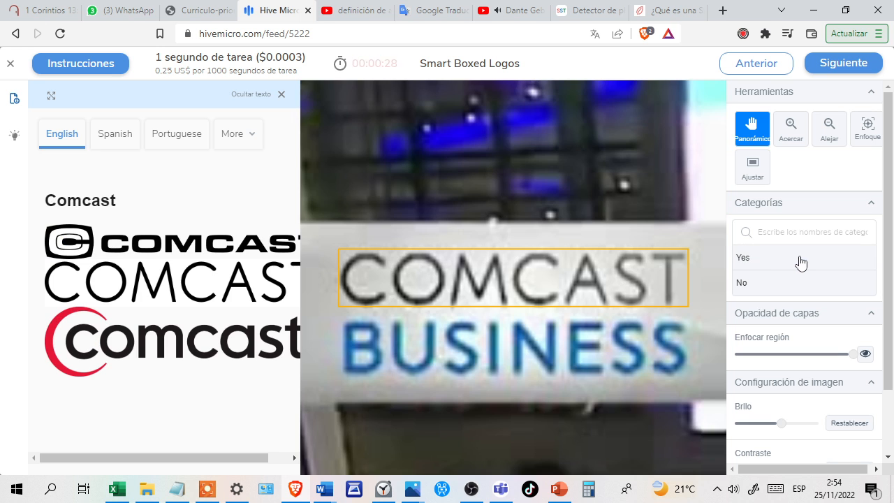
{"action": "left_click", "coordinate": [801, 263]}
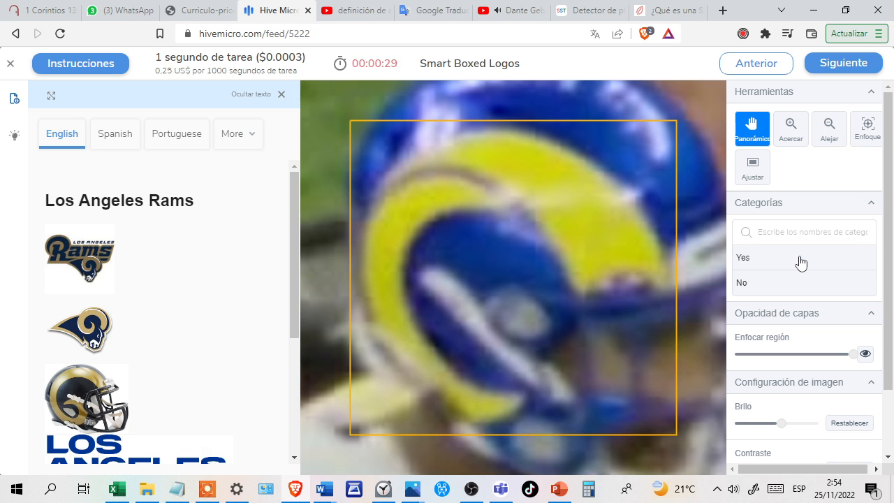
{"action": "left_click", "coordinate": [784, 259]}
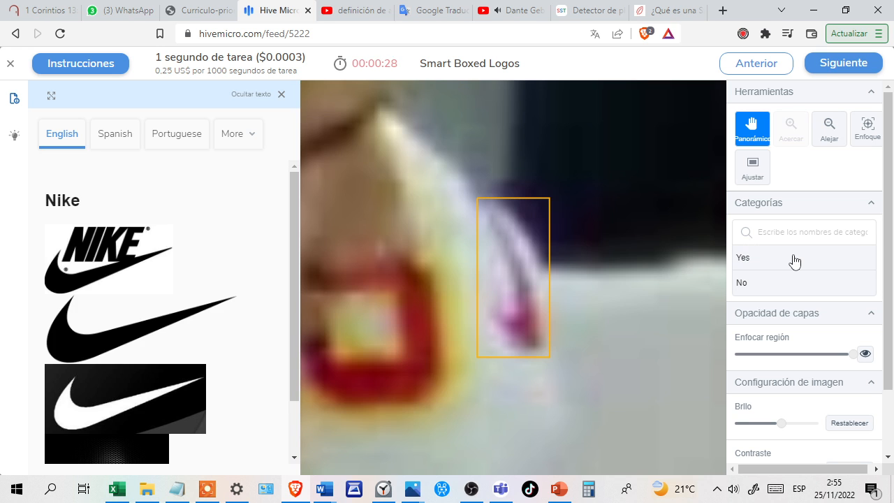
{"action": "left_click", "coordinate": [793, 259]}
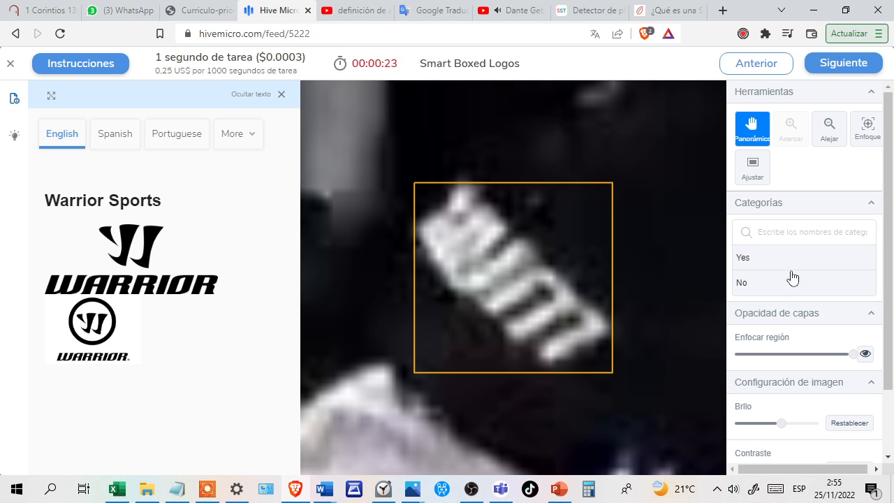
Answer No for the white lettering shown against Warrior Sports, and Yes for the partly covered NBA logo and the white adidas mark.
{"action": "left_click", "coordinate": [795, 287]}
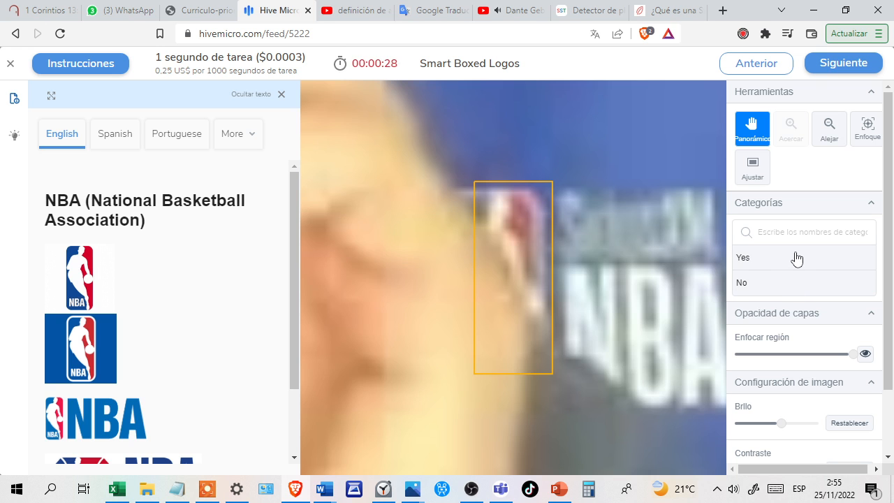
{"action": "left_click", "coordinate": [798, 258]}
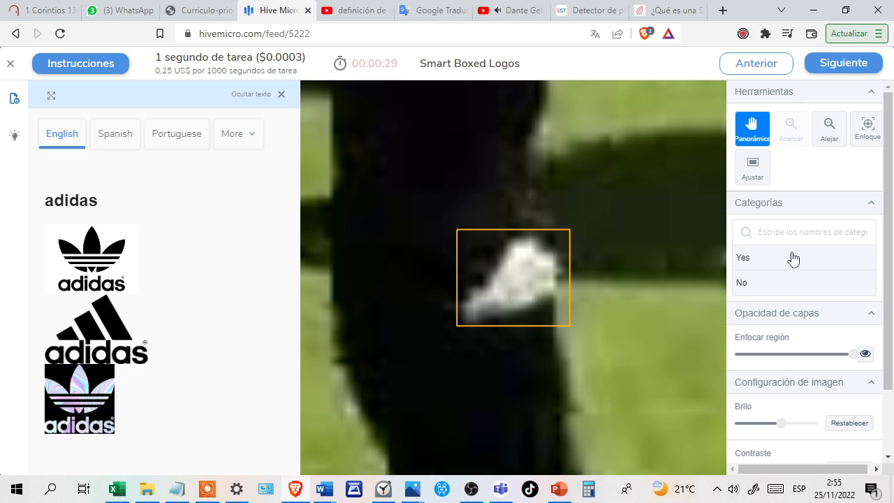
{"action": "left_click", "coordinate": [783, 260]}
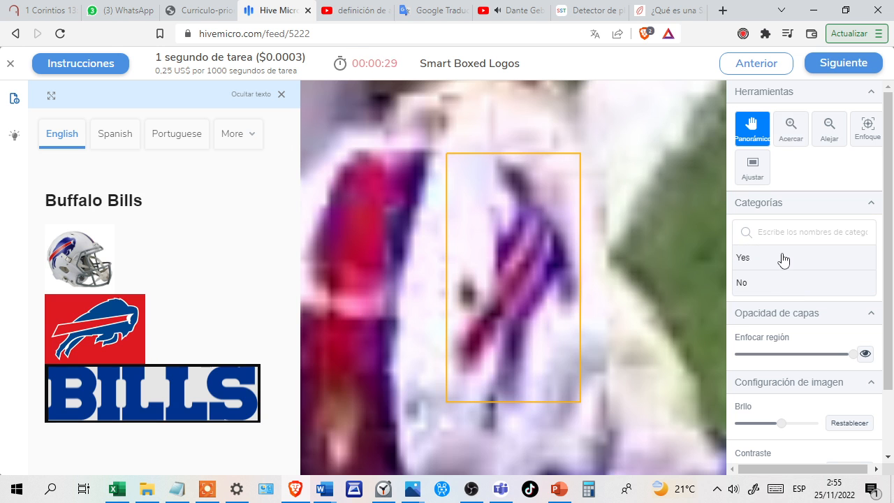
Answer Yes for the Buffalo Bills helmet logo, the blurry NBA logo and the Los Angeles Chargers lightning bolt.
{"action": "left_click", "coordinate": [797, 260]}
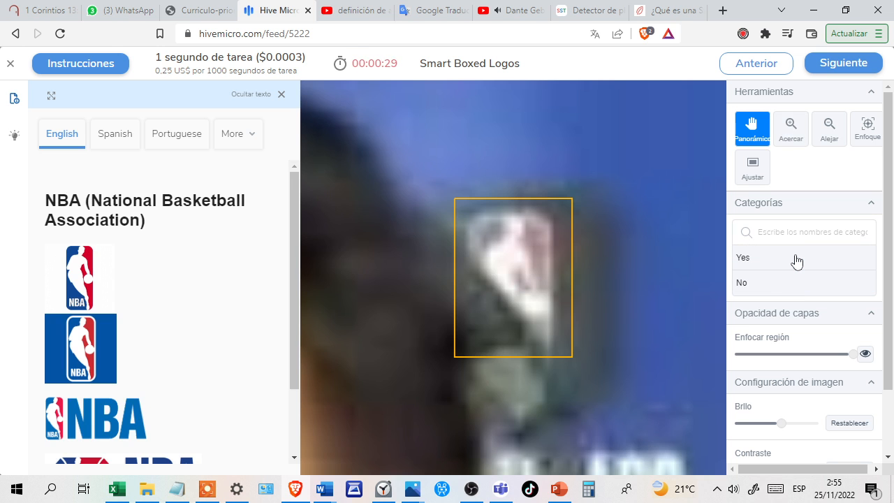
{"action": "left_click", "coordinate": [807, 260]}
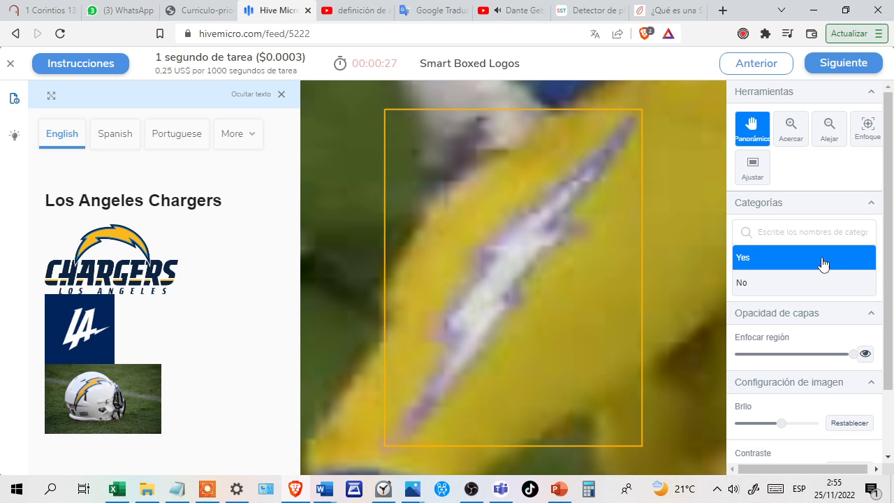
{"action": "left_click", "coordinate": [823, 264]}
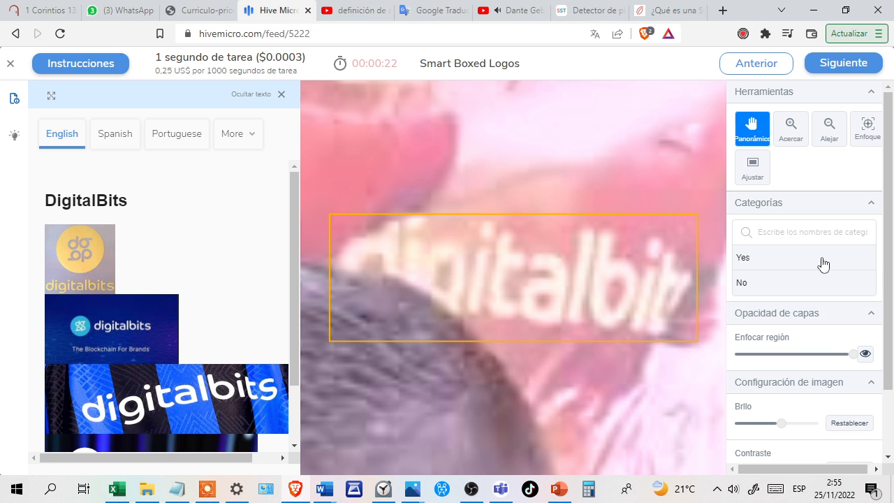
Answer Yes for the DigitalBits shirt text, the Los Angeles Lakers mark and the logo that follows, confirming each answer.
{"action": "left_click", "coordinate": [824, 264]}
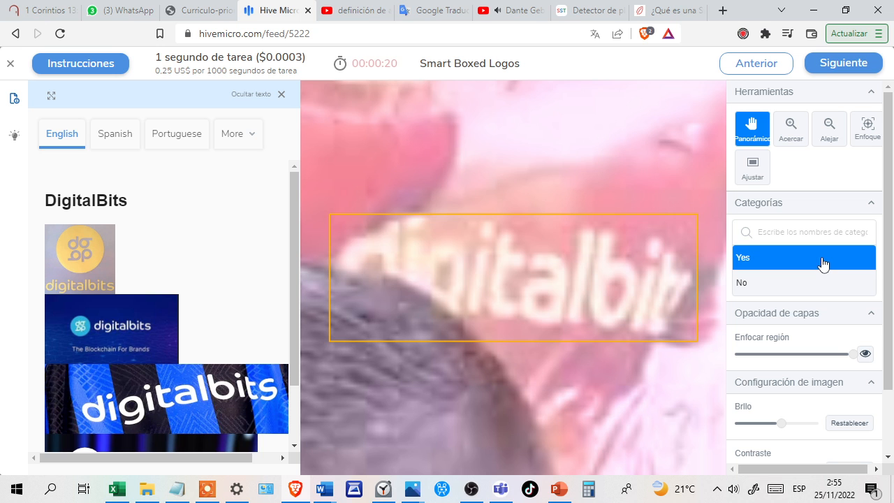
{"action": "key", "text": "Return"}
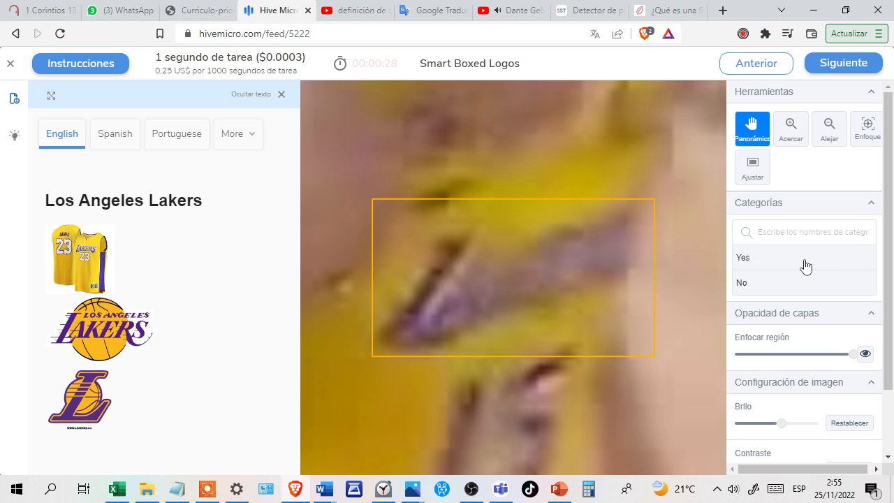
{"action": "left_click", "coordinate": [806, 266]}
{"action": "key", "text": "Return"}
{"action": "left_click", "coordinate": [783, 263]}
{"action": "key", "text": "Return"}
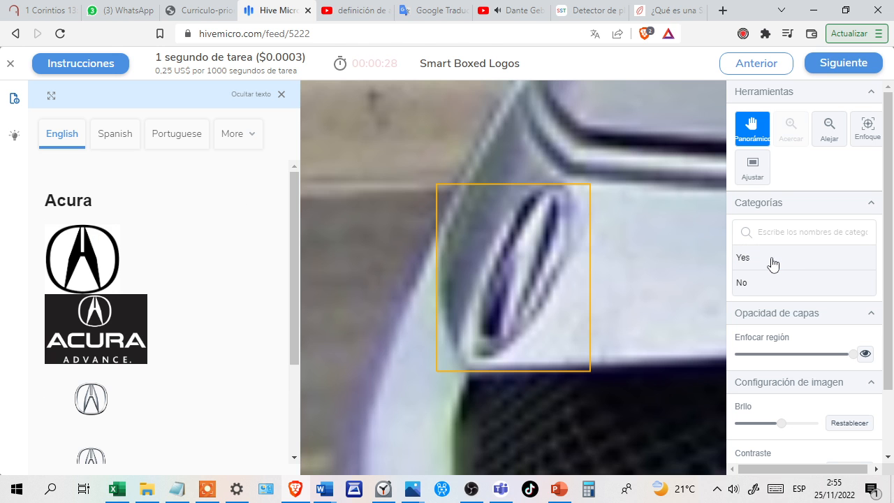
Answer Yes for the Acura car emblem and Yes for the Kansas City Chiefs helmet logo, confirming both answers.
{"action": "left_click", "coordinate": [773, 264]}
{"action": "key", "text": "Return"}
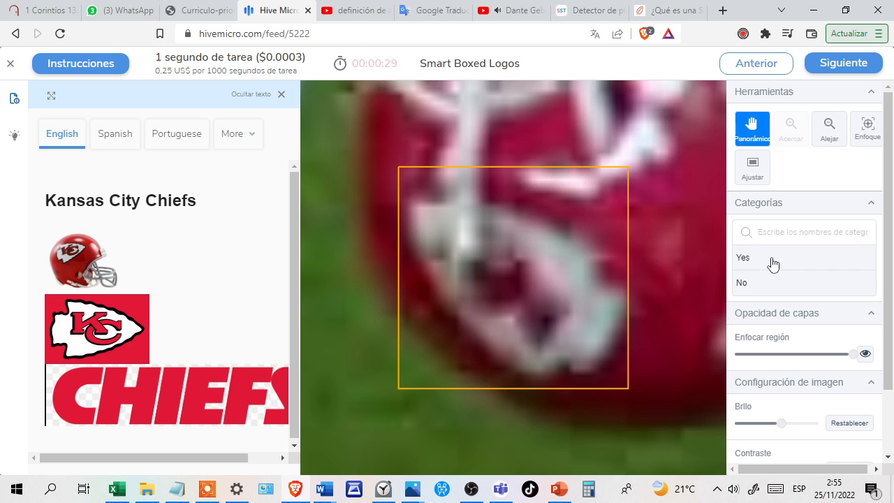
{"action": "left_click", "coordinate": [788, 263]}
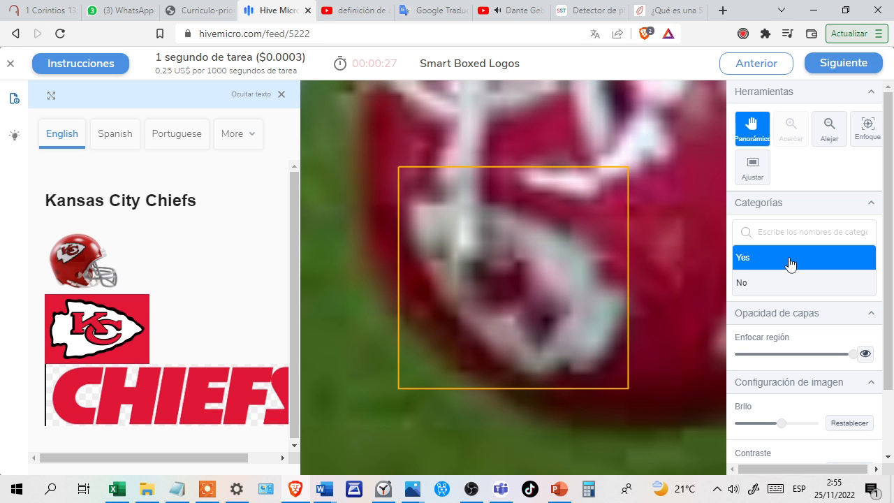
{"action": "key", "text": "Return"}
Answer Yes for the blurry Under Armour mark and for the logo that follows it, confirming both answers.
{"action": "left_click", "coordinate": [805, 263]}
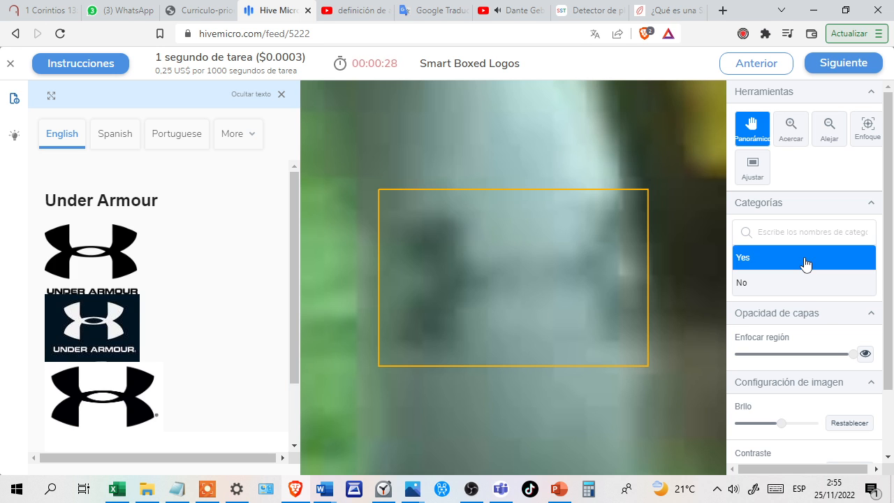
{"action": "key", "text": "Return"}
{"action": "left_click", "coordinate": [814, 262]}
{"action": "key", "text": "Return"}
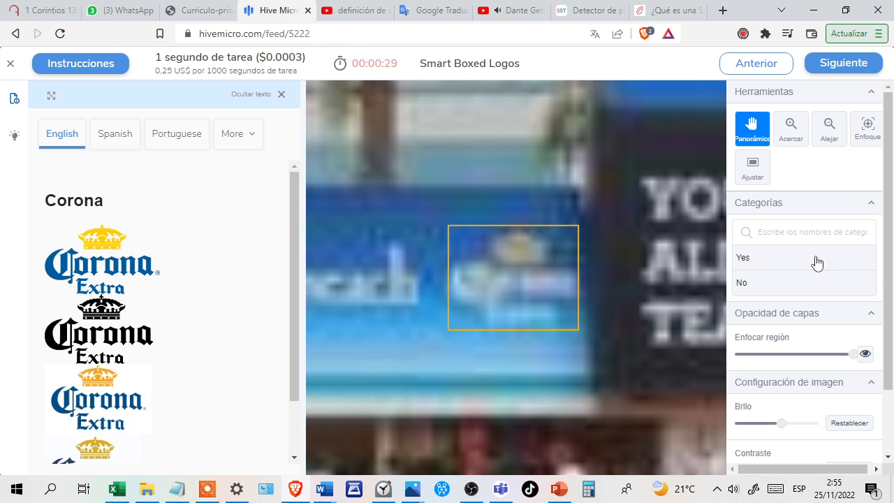
Answer Yes for the Corona sign, the TD logo and the Blue Cross Blue Shield mark, confirming the answers.
{"action": "left_click", "coordinate": [803, 262]}
{"action": "key", "text": "Return"}
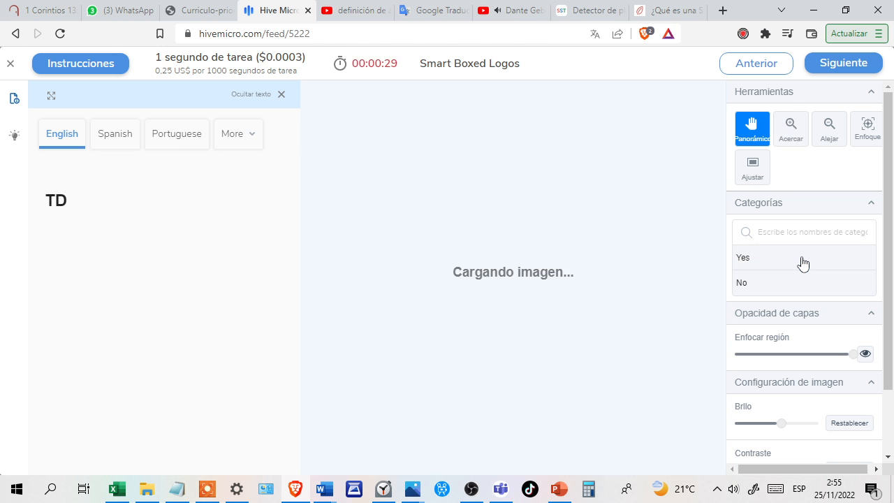
{"action": "left_click", "coordinate": [805, 262]}
{"action": "key", "text": "Return"}
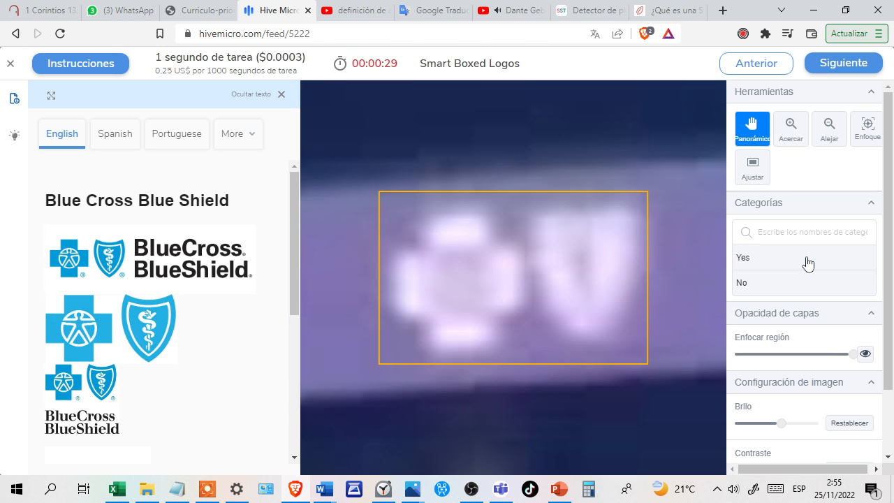
{"action": "left_click", "coordinate": [798, 260]}
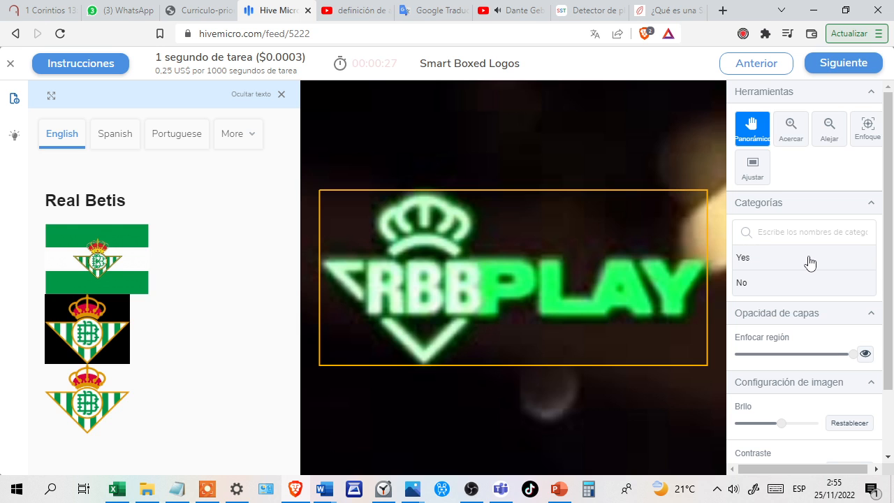
Judge the two RBB Play marks against Real Betis, changing the first answer to Yes and the second to No.
{"action": "left_click", "coordinate": [792, 291]}
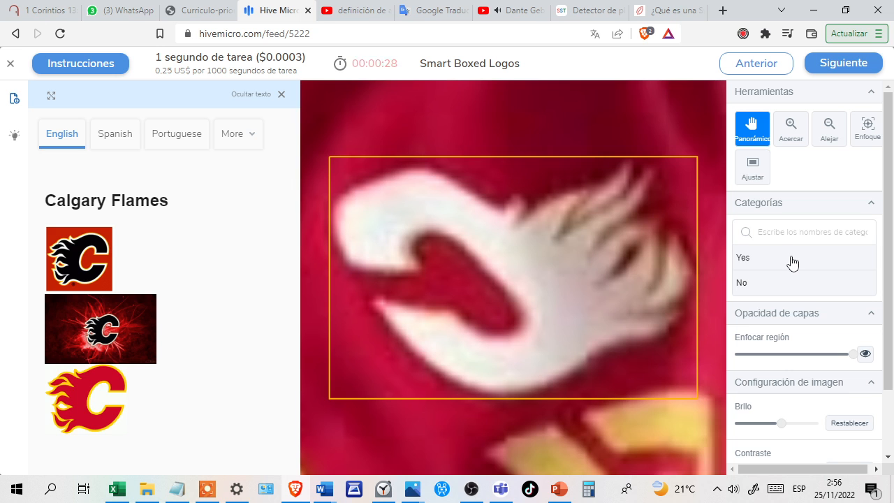
{"action": "left_click", "coordinate": [792, 260]}
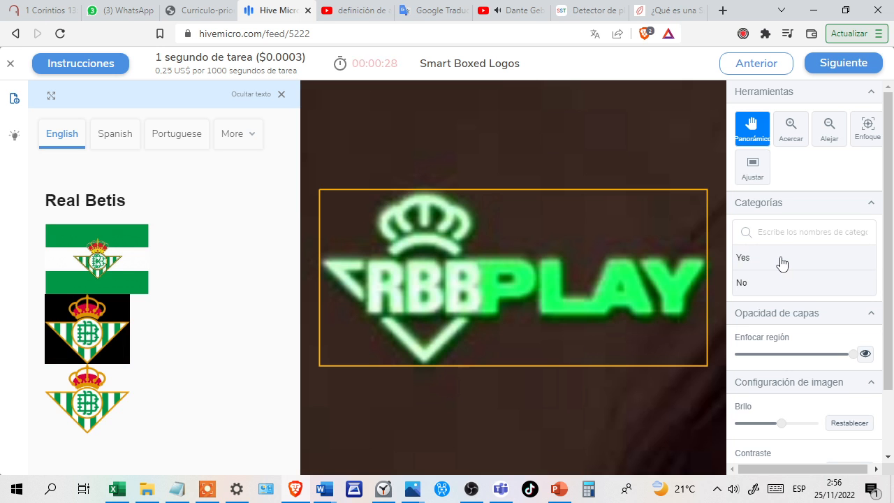
{"action": "left_click", "coordinate": [781, 262]}
{"action": "left_click", "coordinate": [781, 284]}
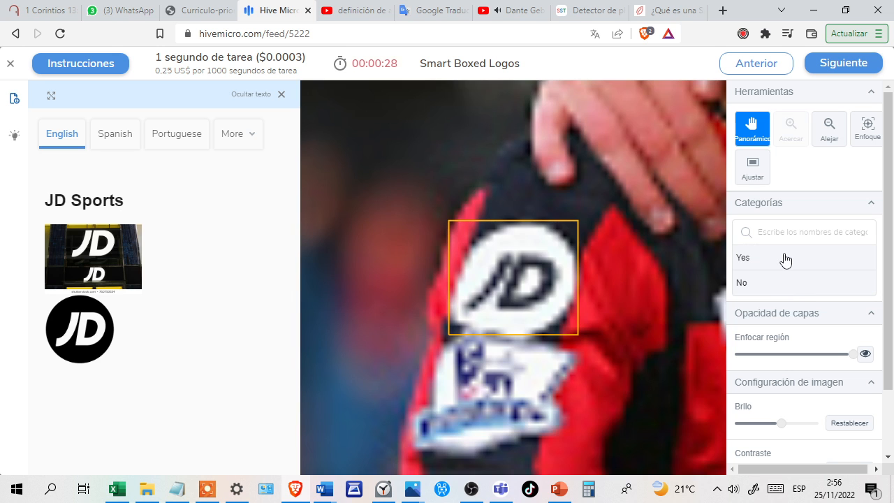
Answer Yes for the JD Sports sleeve patch and the Detroit Lions mark, No for adidas, and Yes for the Duracell text.
{"action": "left_click", "coordinate": [785, 259]}
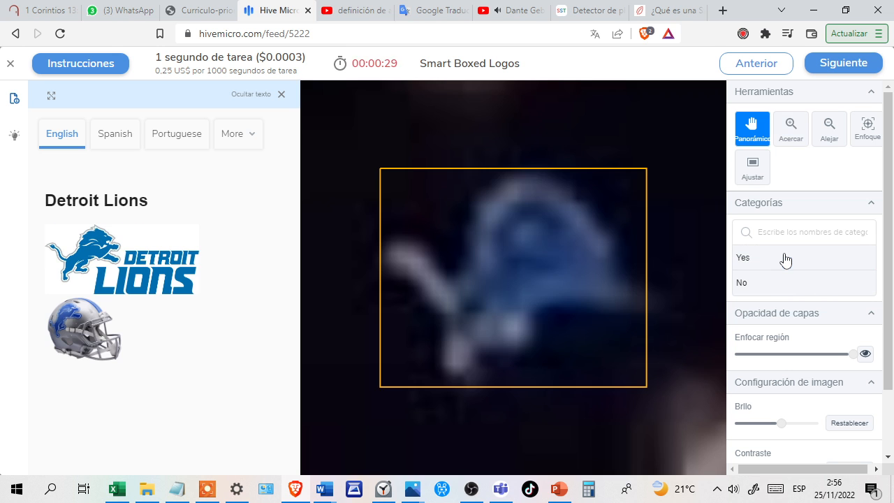
{"action": "left_click", "coordinate": [807, 260]}
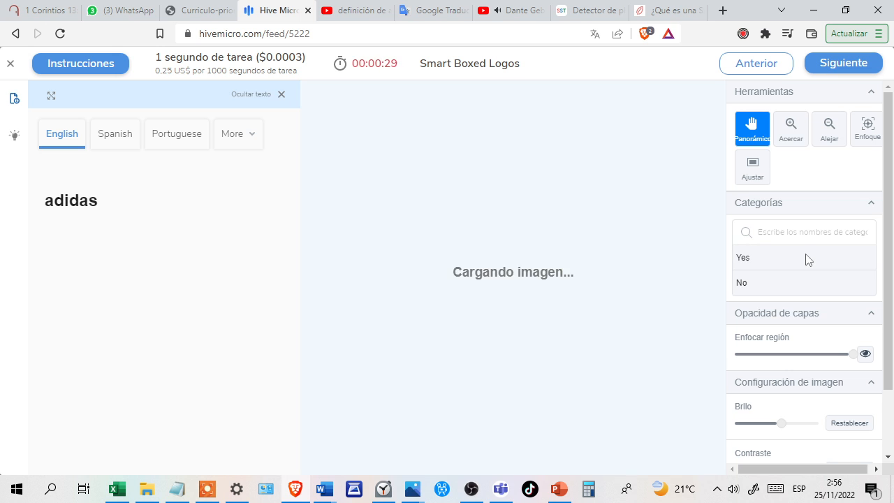
{"action": "left_click", "coordinate": [805, 289]}
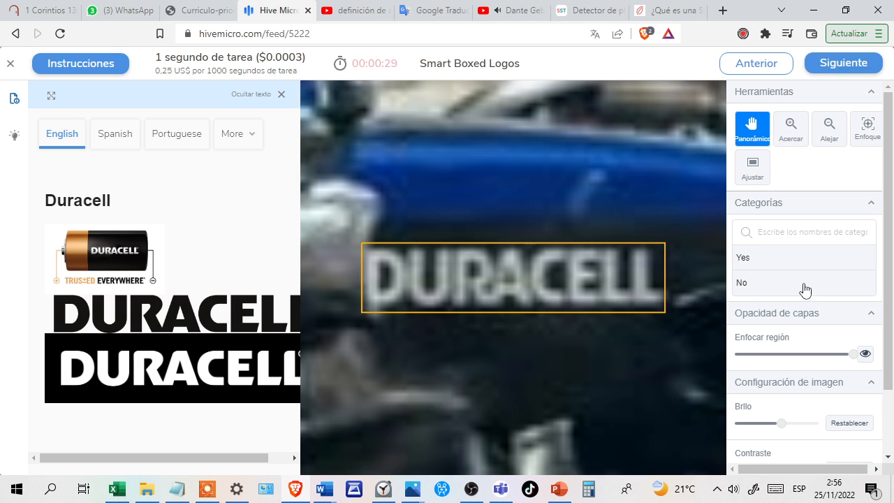
{"action": "left_click", "coordinate": [796, 259]}
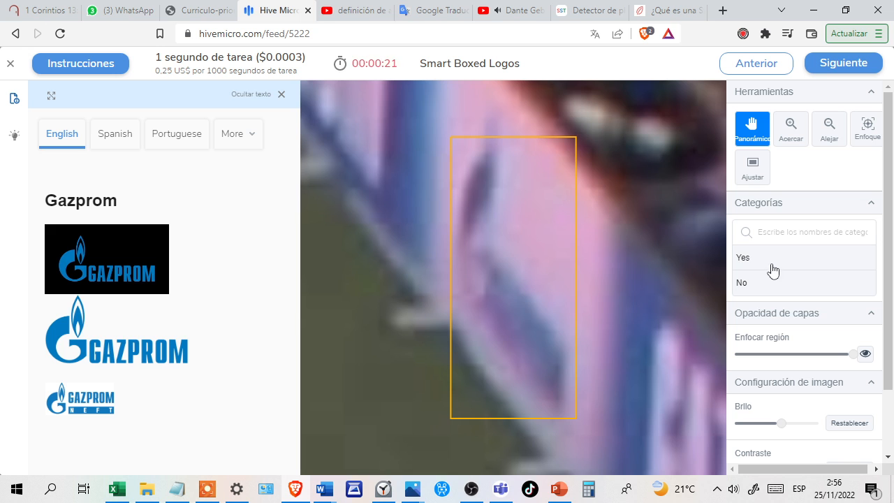
Answer No for the blurry Gazprom mark, Yes for the RBC and Allianz logos, and No for the Crocs mark.
{"action": "left_click", "coordinate": [773, 283]}
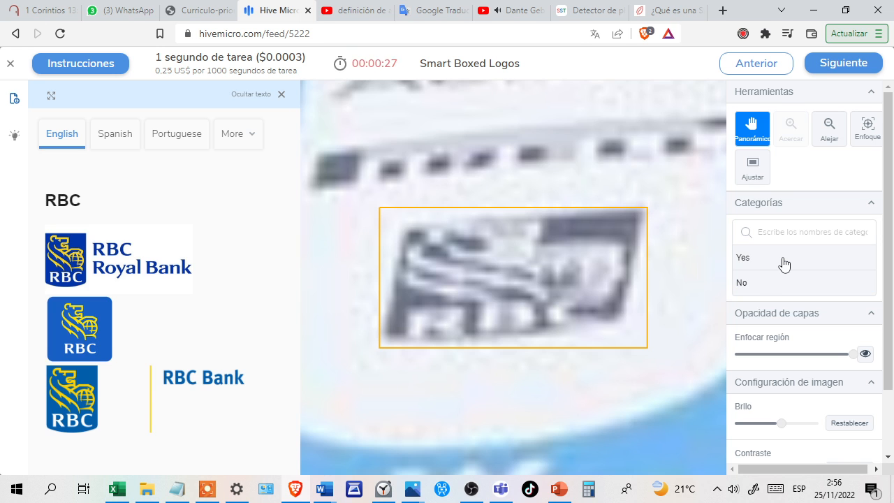
{"action": "left_click", "coordinate": [783, 262]}
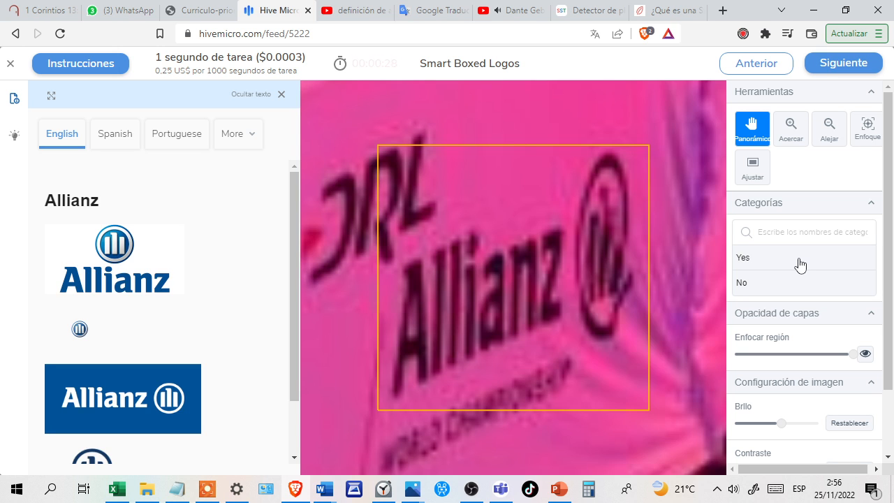
{"action": "left_click", "coordinate": [801, 264]}
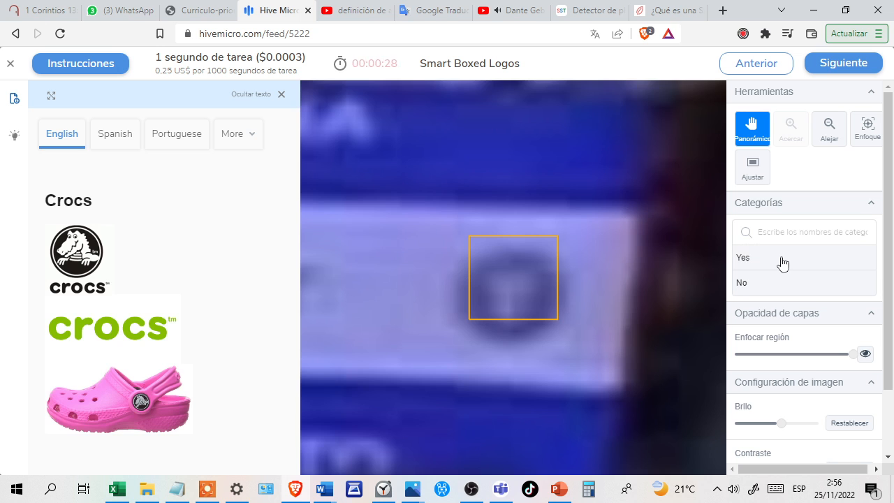
{"action": "left_click", "coordinate": [783, 283]}
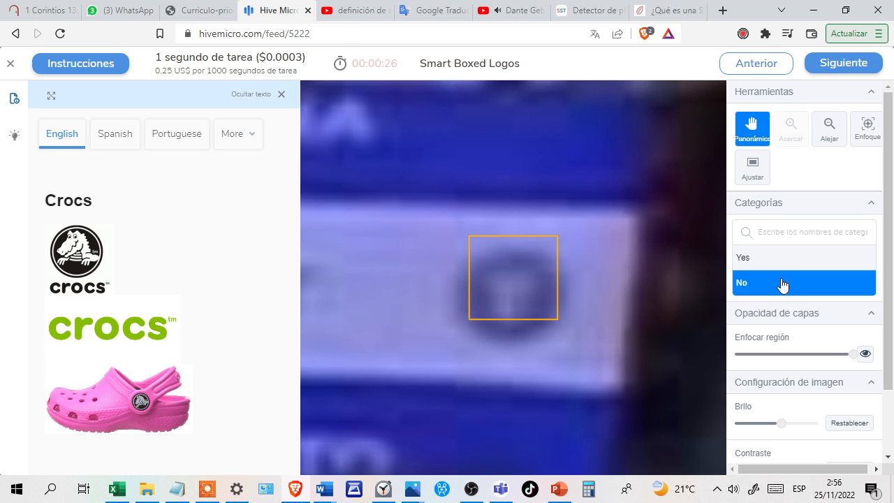
{"action": "left_click", "coordinate": [755, 281]}
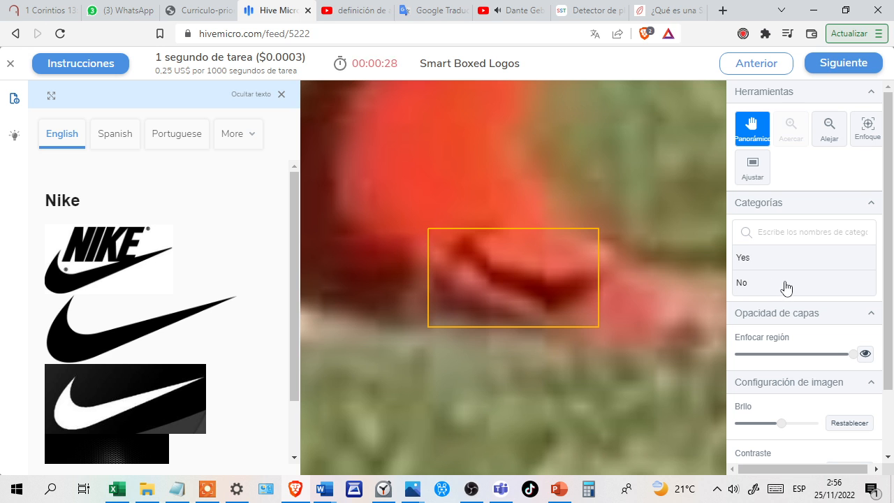
Answer Yes for the Nike mark on the red shoe, the Champions Hockey League emblem and the Total S.A. logo.
{"action": "left_click", "coordinate": [800, 263]}
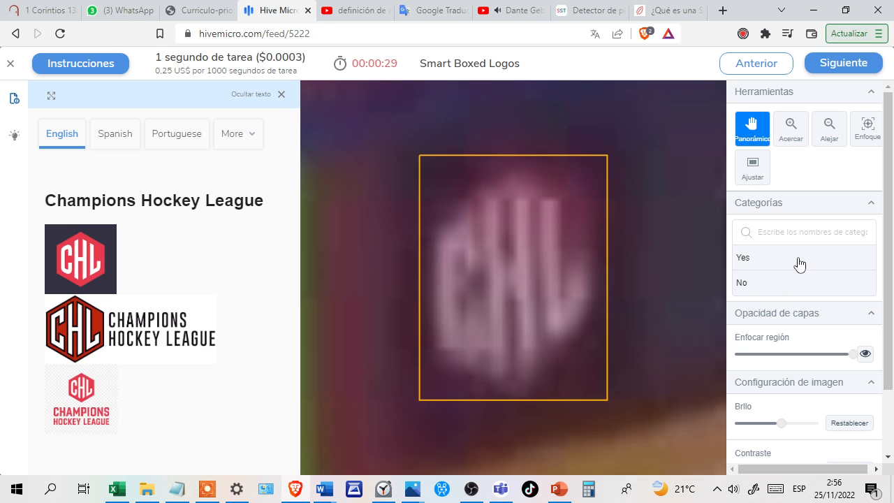
{"action": "left_click", "coordinate": [796, 264]}
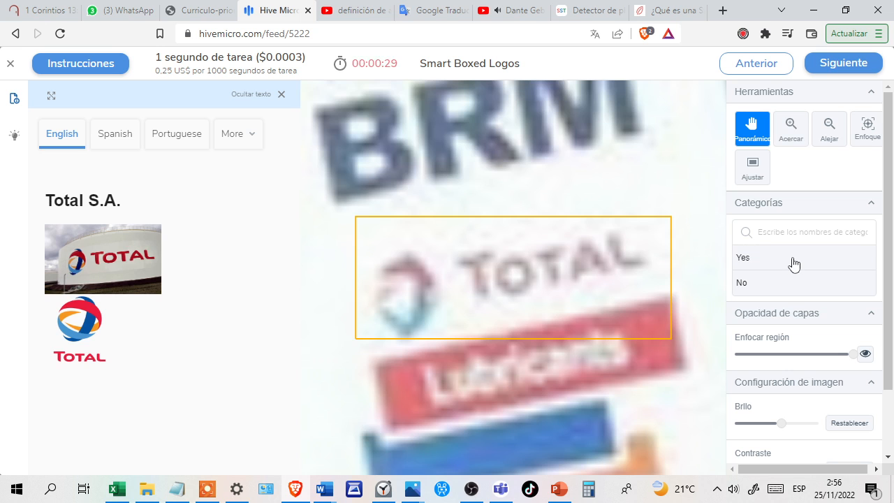
{"action": "left_click", "coordinate": [807, 264]}
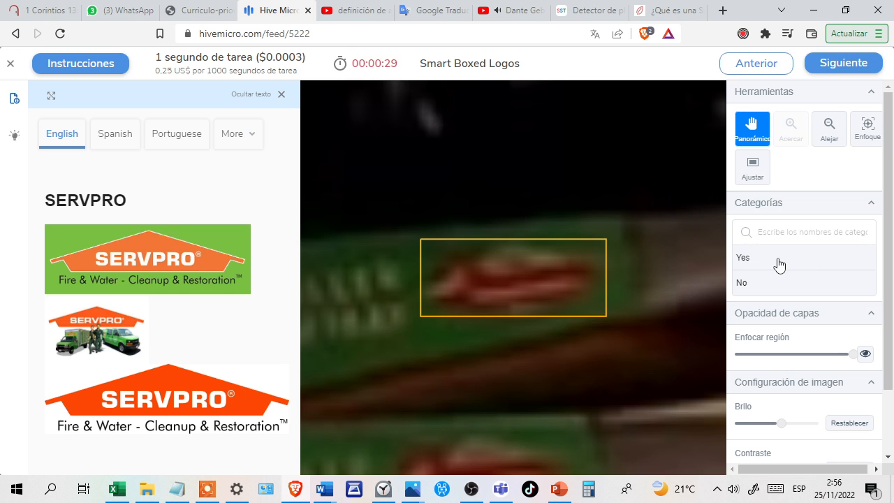
Change the SERVPRO answer from Yes to No, and answer Yes for the round Dallas Stars patch.
{"action": "left_click", "coordinate": [780, 265]}
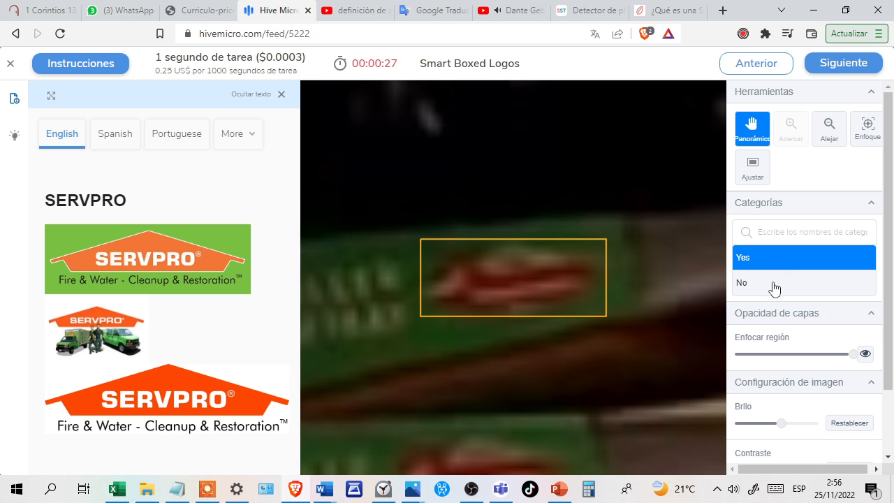
{"action": "left_click", "coordinate": [775, 286]}
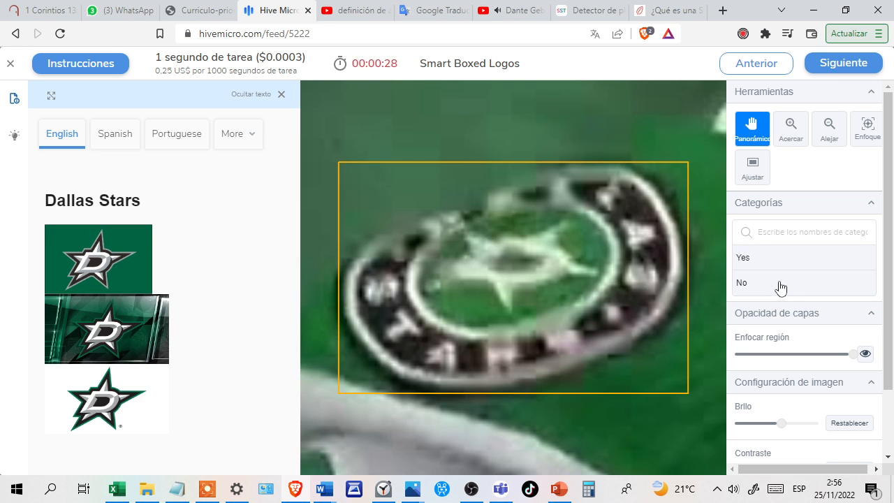
{"action": "left_click", "coordinate": [800, 265]}
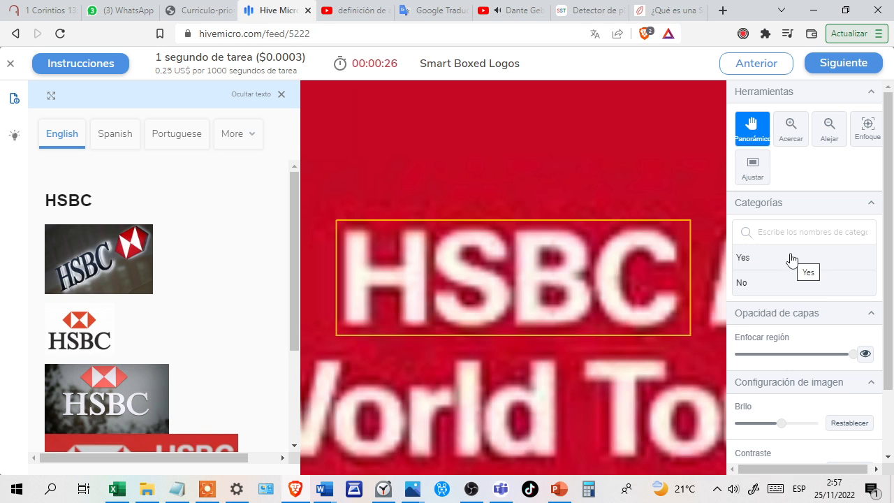
Answer Yes for the HSBC text, switch the Dallas Stars collar patch between Yes and No, and finish with a Yes answer.
{"action": "left_click", "coordinate": [792, 259]}
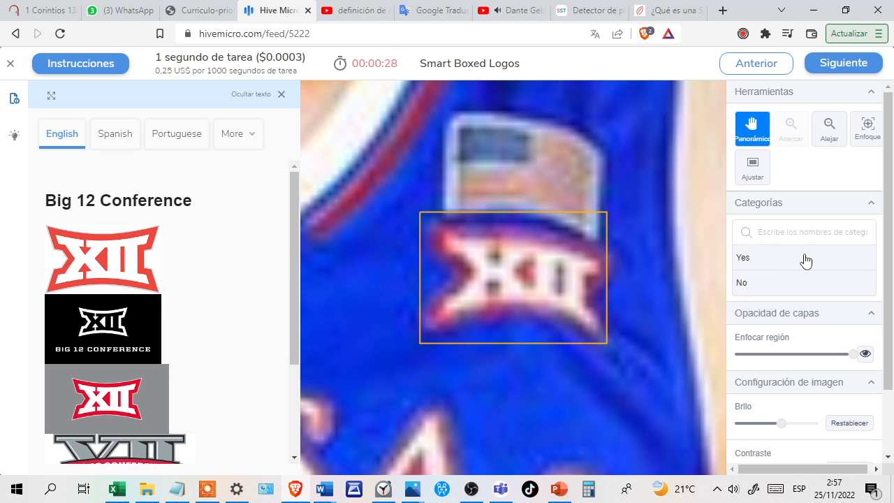
{"action": "left_click", "coordinate": [807, 260]}
{"action": "left_click", "coordinate": [801, 261]}
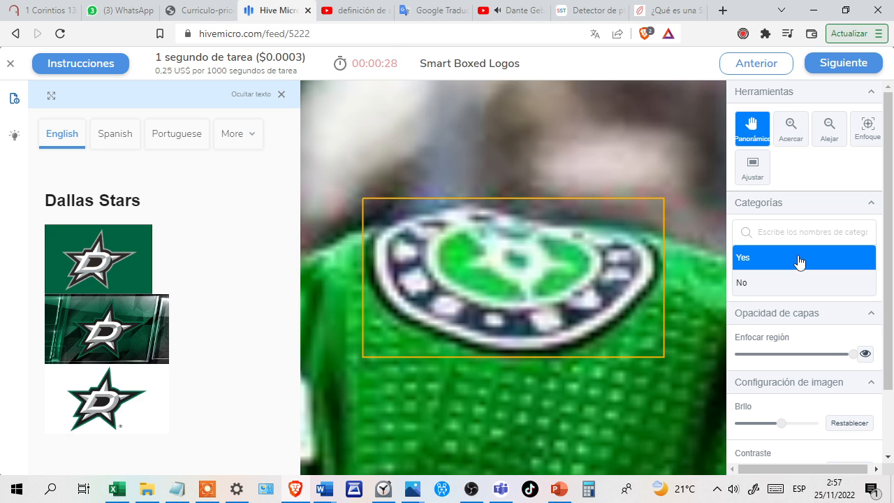
{"action": "left_click", "coordinate": [801, 289]}
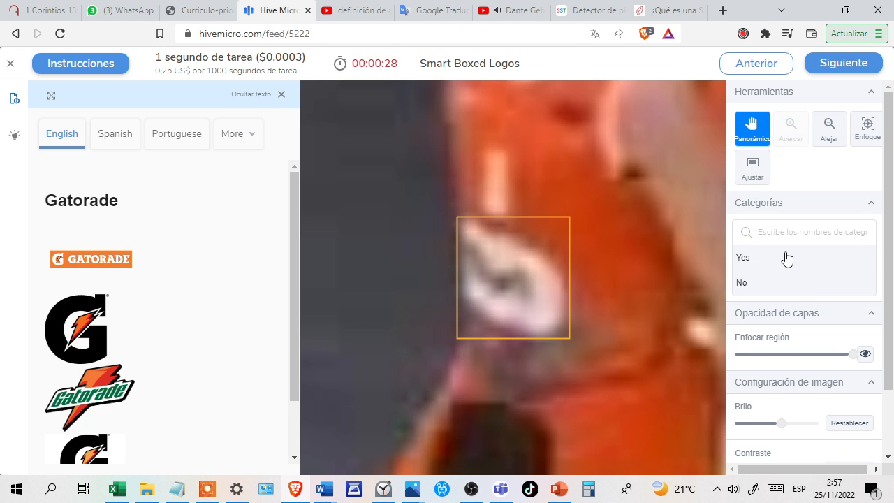
{"action": "left_click", "coordinate": [787, 258]}
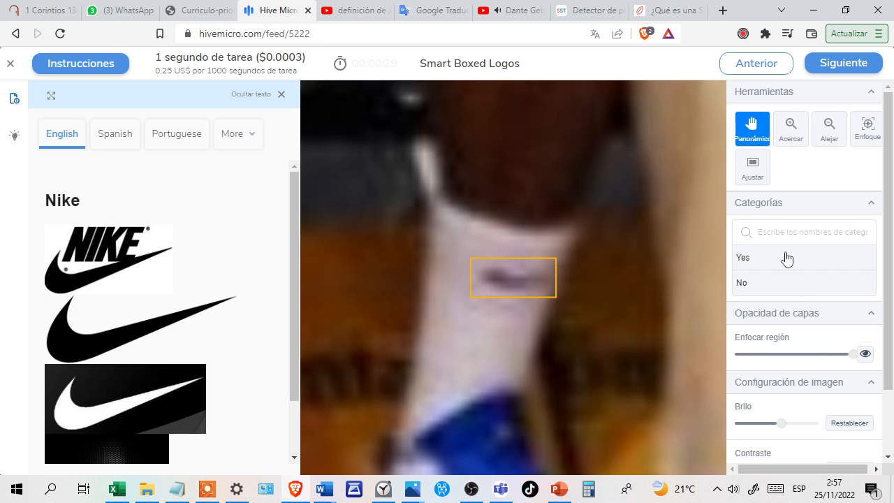
Answer Yes for the Nike sock mark, No for the Heinz logo under Subway, and Yes for CCM Hockey and WWE Network.
{"action": "left_click", "coordinate": [776, 259]}
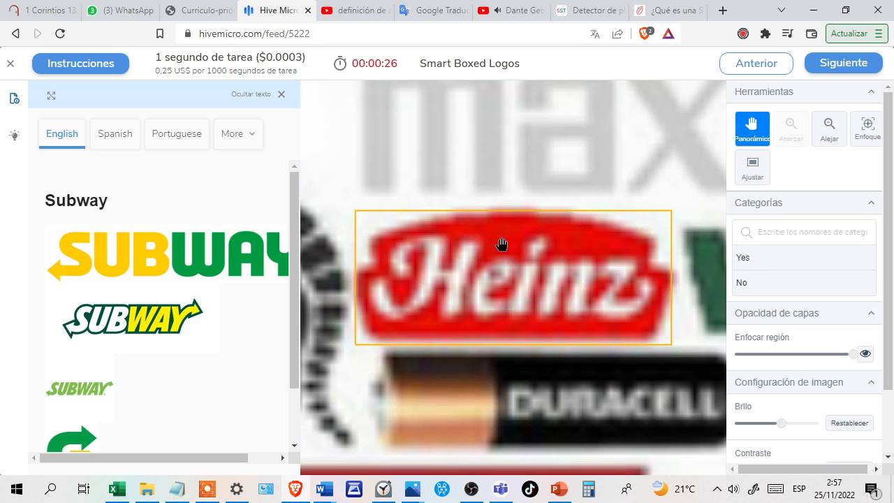
{"action": "scroll", "coordinate": [72, 313], "scroll_direction": "down", "scroll_amount": 1}
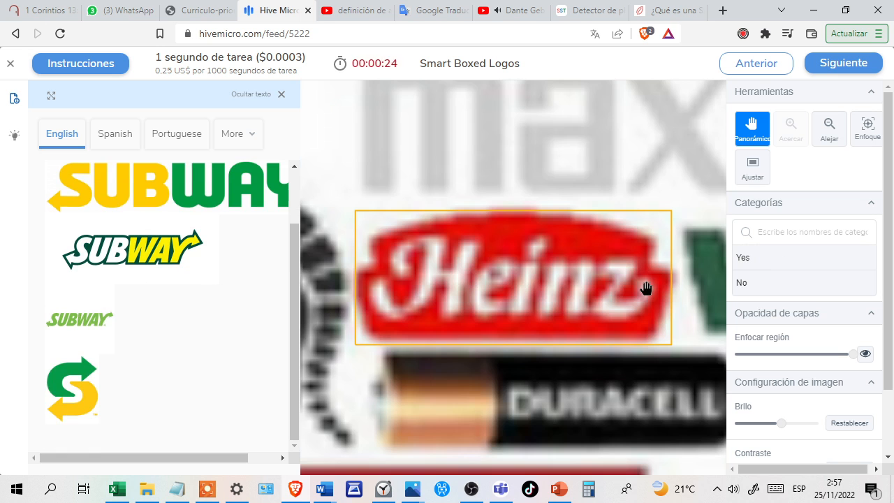
{"action": "left_click", "coordinate": [754, 283]}
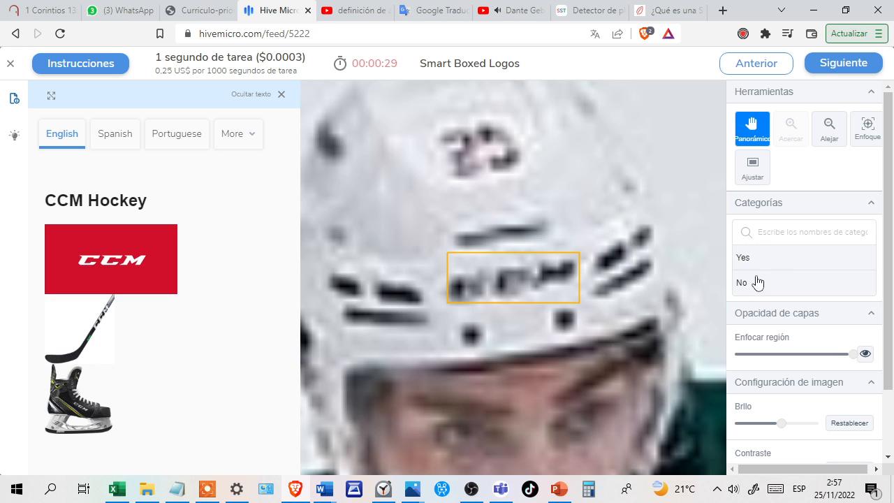
{"action": "left_click", "coordinate": [775, 260]}
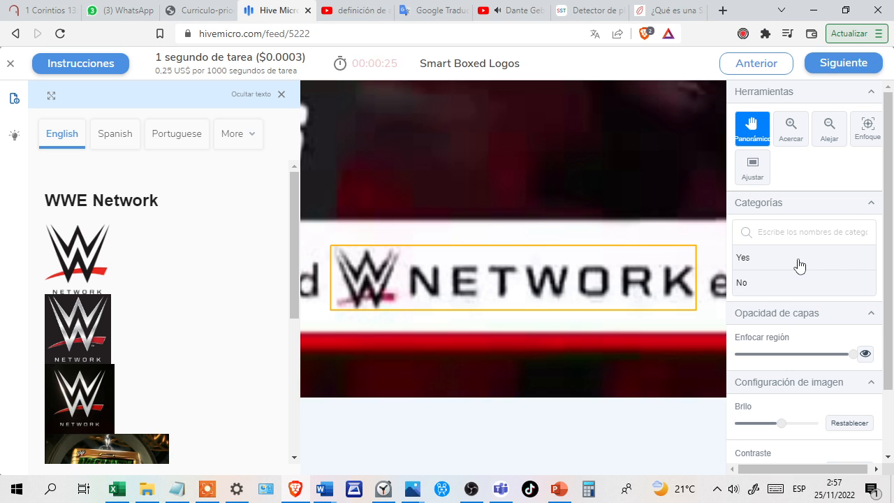
{"action": "left_click", "coordinate": [800, 265]}
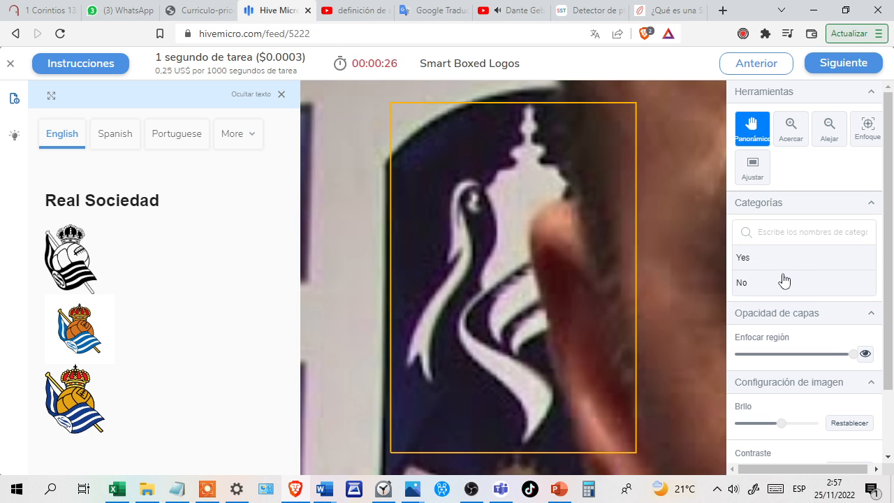
Answer No for the Real Sociedad image and Yes for the Descente, QNB, Manchester City F.C. and Safeway logos.
{"action": "left_click", "coordinate": [785, 281]}
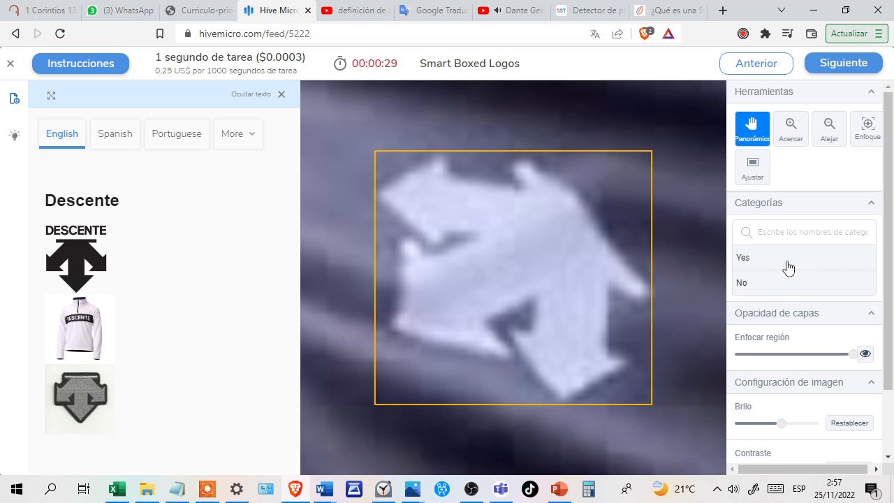
{"action": "left_click", "coordinate": [790, 262]}
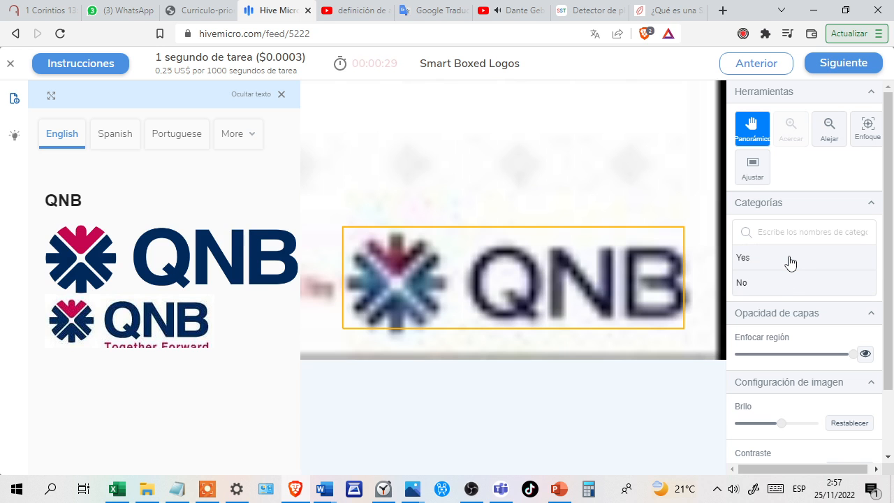
{"action": "left_click", "coordinate": [774, 262]}
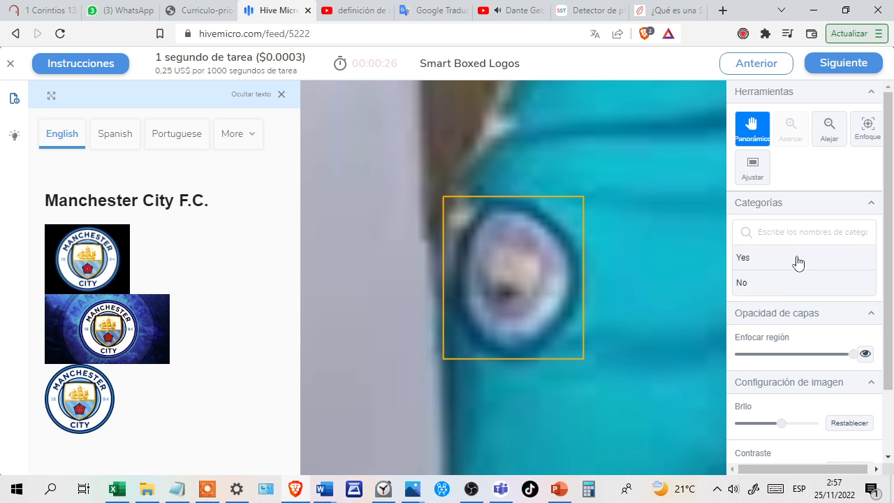
{"action": "left_click", "coordinate": [799, 262]}
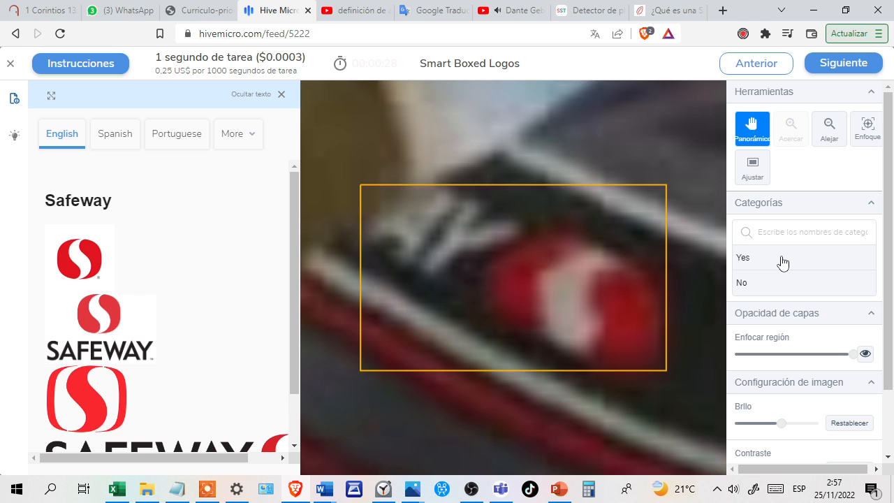
{"action": "left_click", "coordinate": [783, 262]}
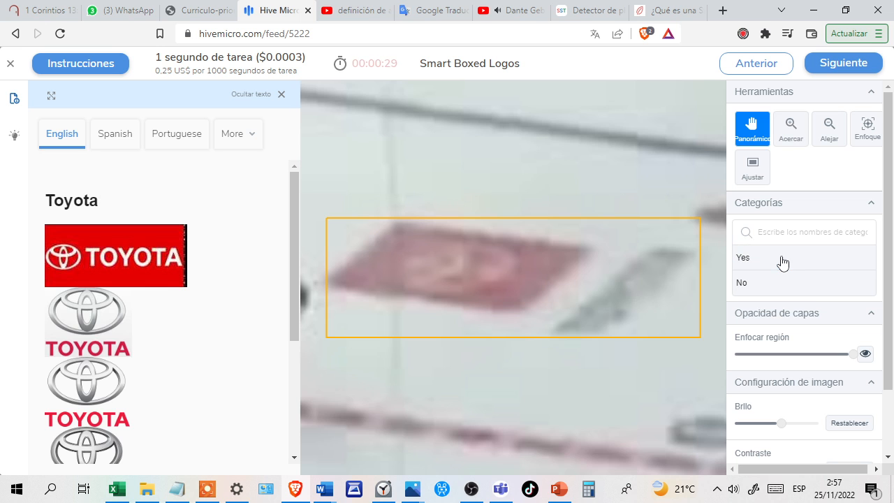
Answer No for the Toyota and Newcastle United F.C. boxes, and Yes for the BMW emblem.
{"action": "left_click", "coordinate": [791, 289]}
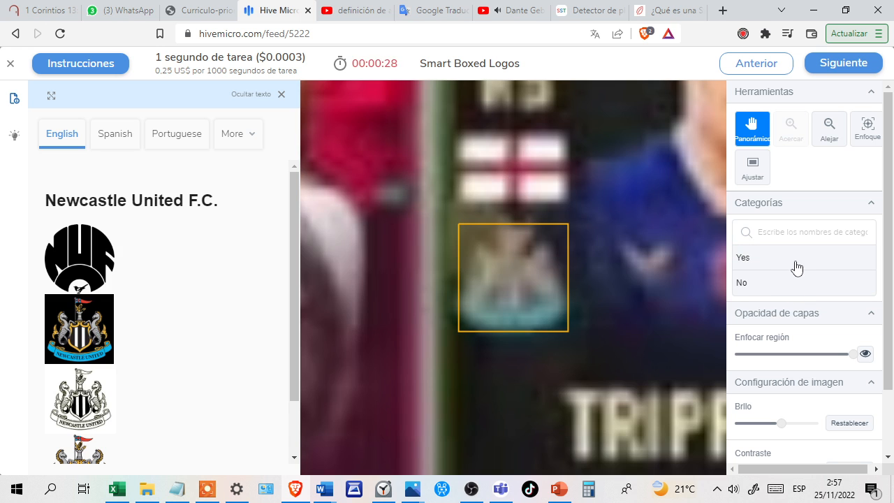
{"action": "left_click", "coordinate": [775, 278]}
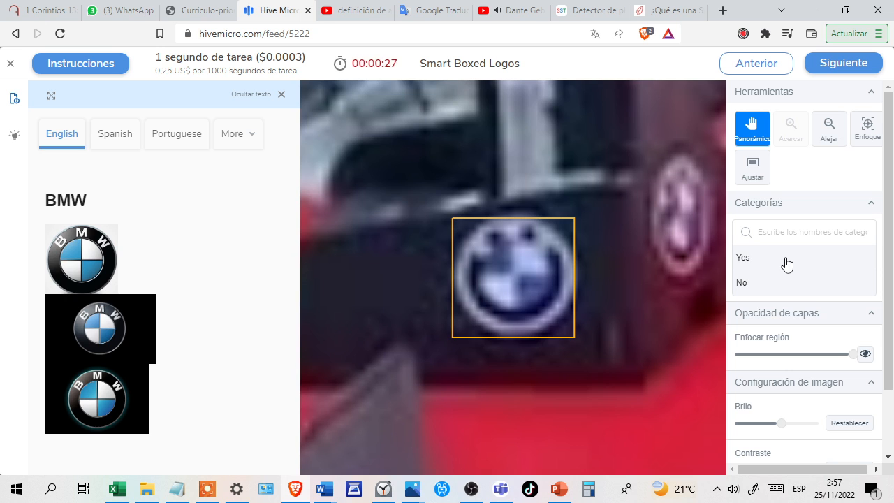
{"action": "left_click", "coordinate": [791, 260]}
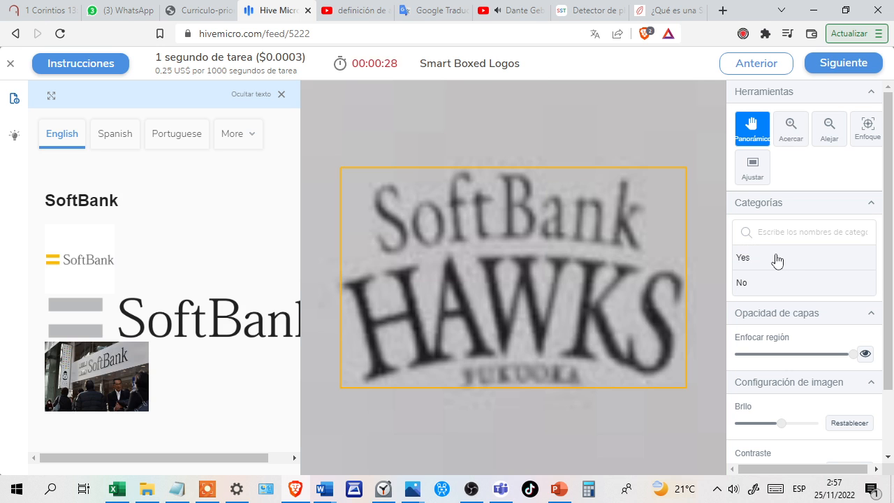
Answer Yes for the full SoftBank Hawks lettering and for the white Nike swoosh on black fabric.
{"action": "left_click", "coordinate": [766, 260]}
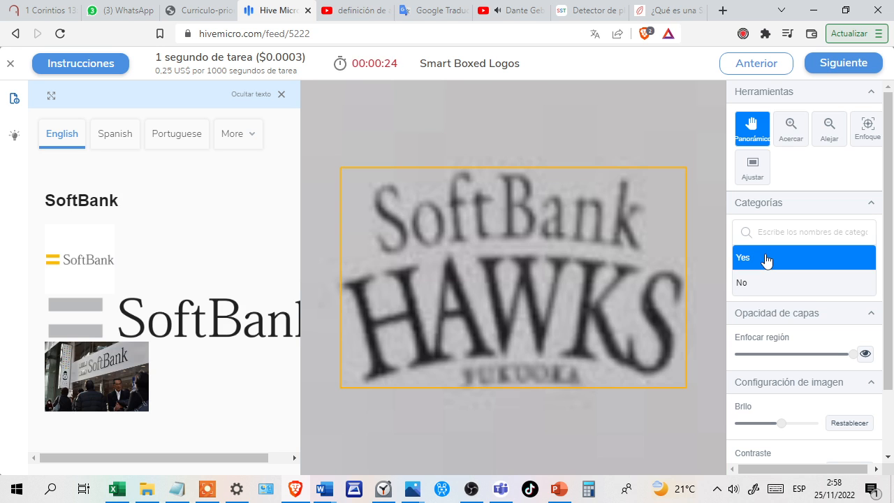
{"action": "key", "text": "Return"}
{"action": "left_click", "coordinate": [780, 269]}
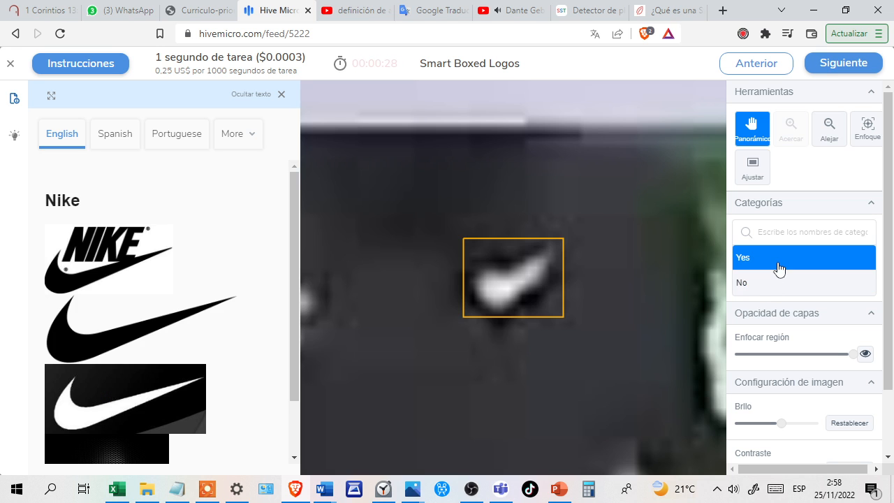
{"action": "key", "text": "Return"}
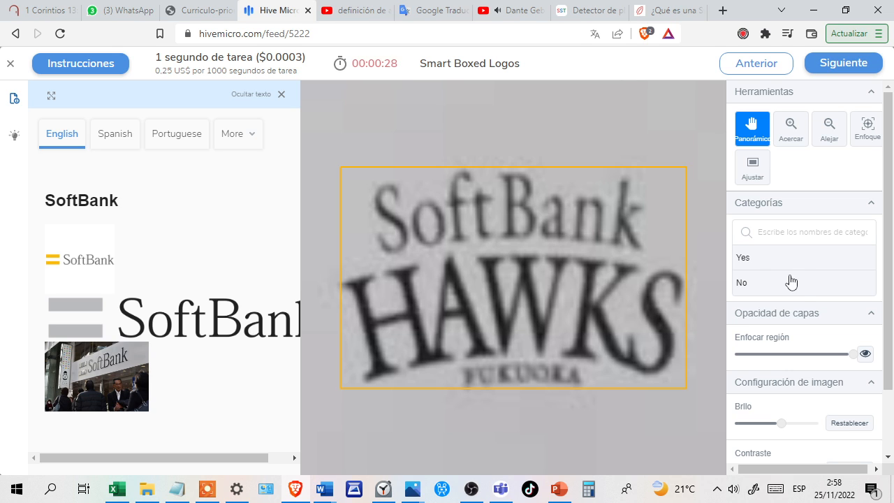
Answer No for the repeated SoftBank Hawks lettering, Yes and No for the following two images, and Yes for Nike on the red jersey.
{"action": "left_click", "coordinate": [793, 293]}
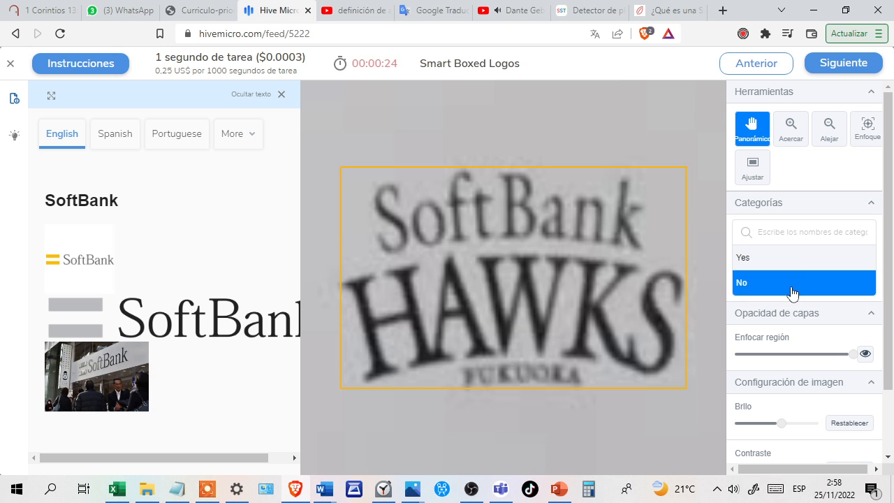
{"action": "key", "text": "Return"}
{"action": "left_click", "coordinate": [789, 266]}
{"action": "key", "text": "Return"}
{"action": "left_click", "coordinate": [803, 293]}
{"action": "key", "text": "Return"}
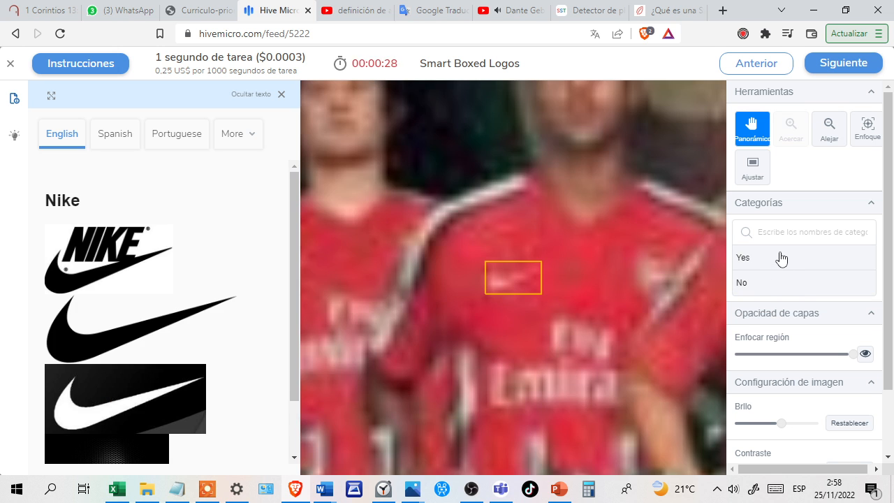
{"action": "left_click", "coordinate": [781, 259]}
{"action": "key", "text": "Return"}
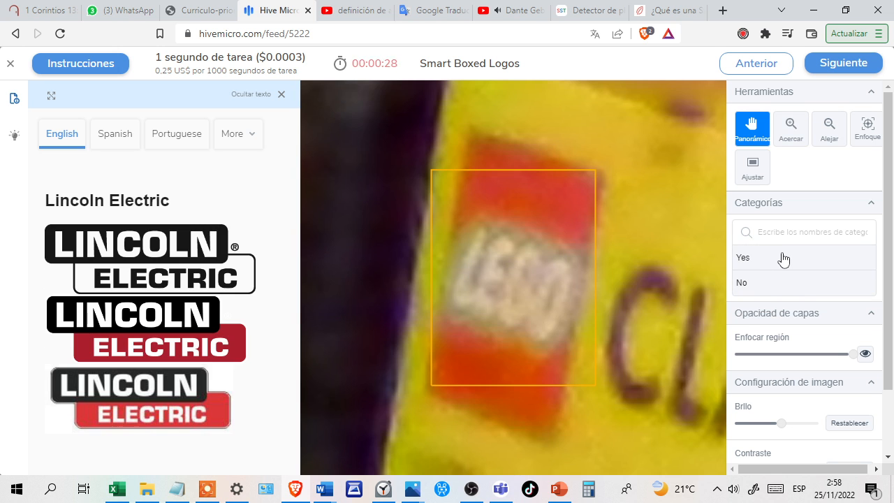
Answer No for the LEGO logo under Lincoln Electric and for the full SoftBank Hawks lettering.
{"action": "left_click", "coordinate": [785, 282]}
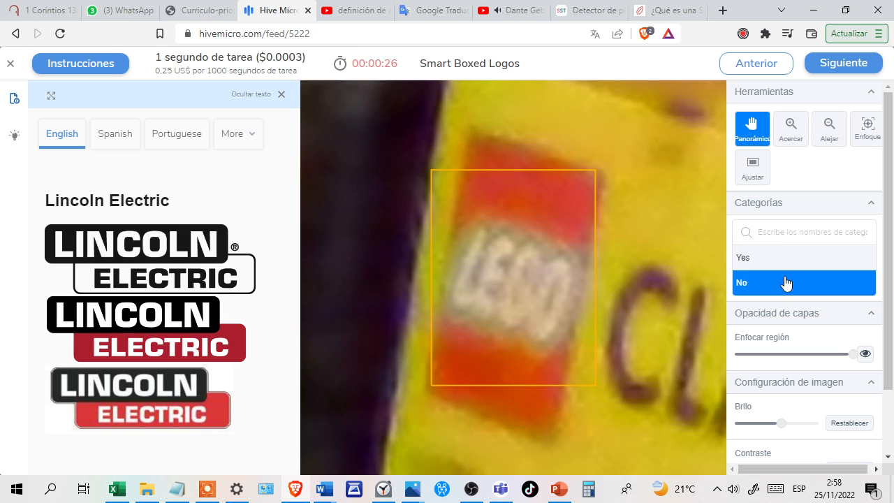
{"action": "key", "text": "Return"}
{"action": "left_click", "coordinate": [794, 283]}
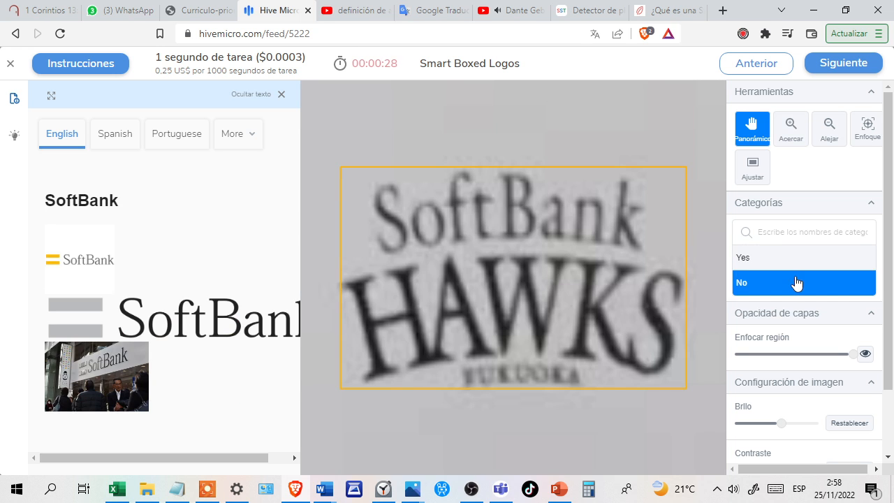
{"action": "key", "text": "Return"}
Change the boxed SoftBank wordmark's answer from No to Yes, and answer No for the full SoftBank Hawks lettering.
{"action": "left_click", "coordinate": [780, 285]}
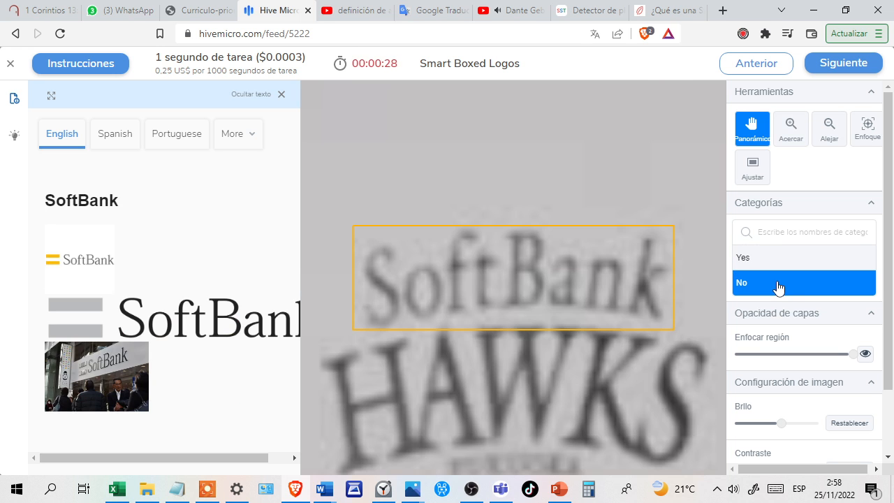
{"action": "left_click", "coordinate": [787, 258]}
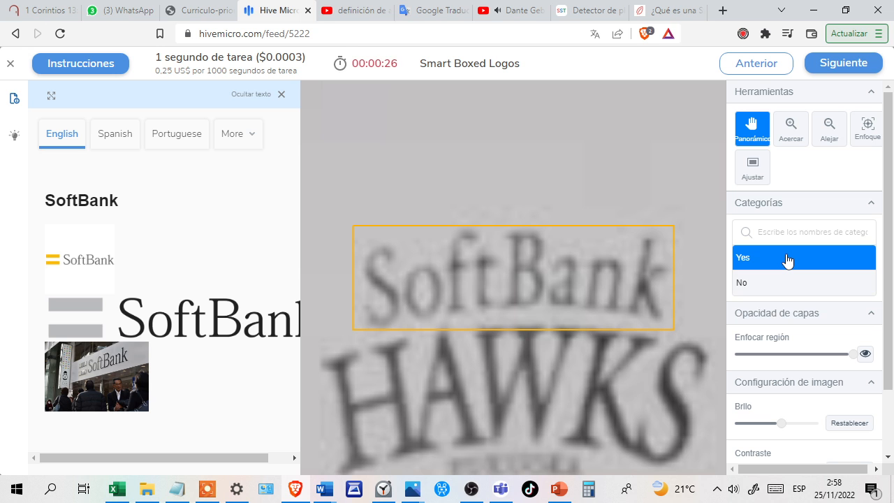
{"action": "key", "text": "Return"}
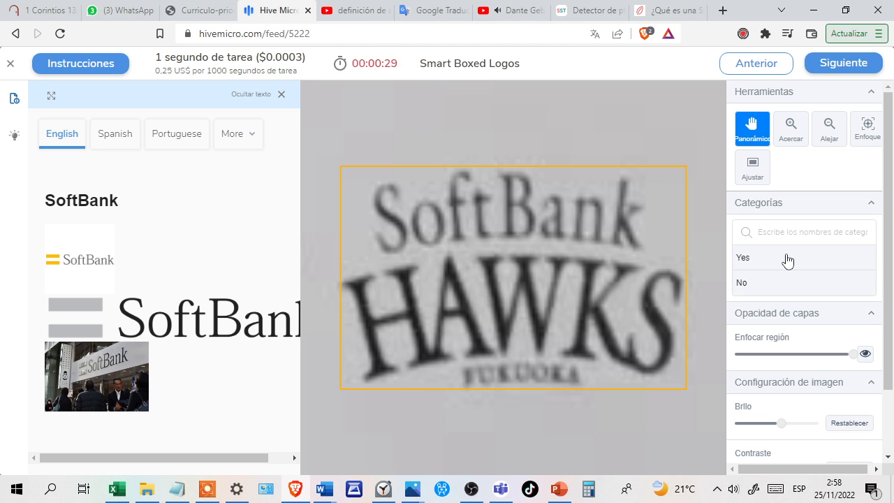
{"action": "left_click", "coordinate": [792, 282]}
{"action": "key", "text": "Return"}
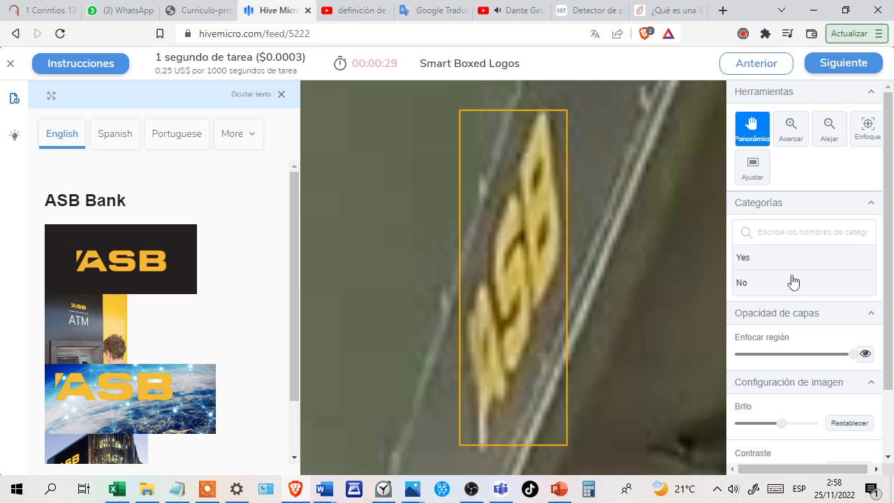
Answer Yes for the ASB Bank logo, the black Nike swoosh on white clothing, the following image and the Kappa mark.
{"action": "left_click", "coordinate": [788, 260]}
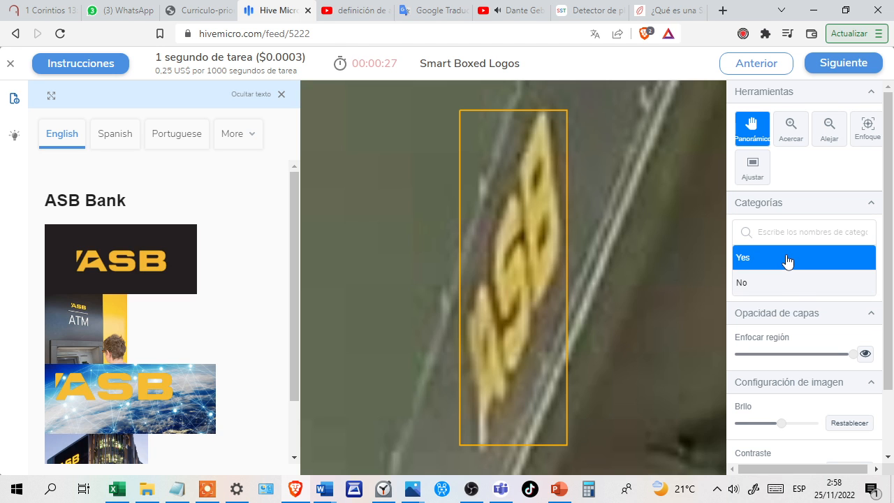
{"action": "key", "text": "Return"}
{"action": "left_click", "coordinate": [771, 267]}
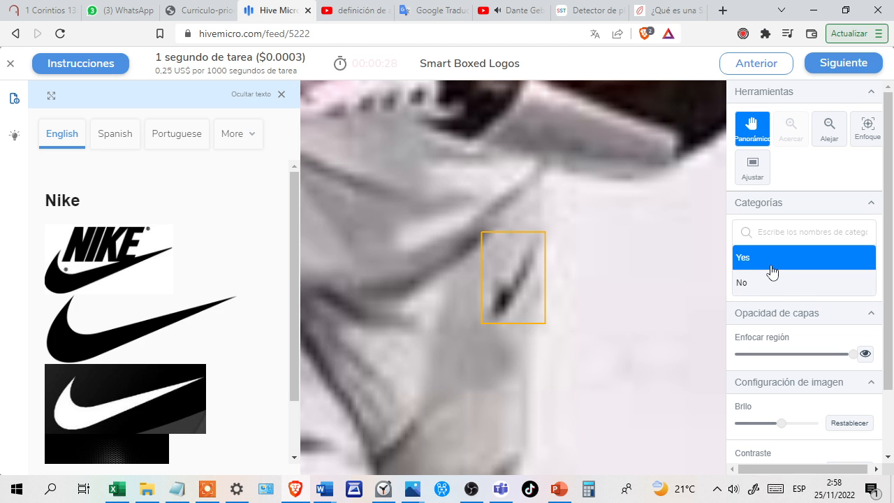
{"action": "key", "text": "Return"}
{"action": "left_click", "coordinate": [777, 269]}
{"action": "key", "text": "Return"}
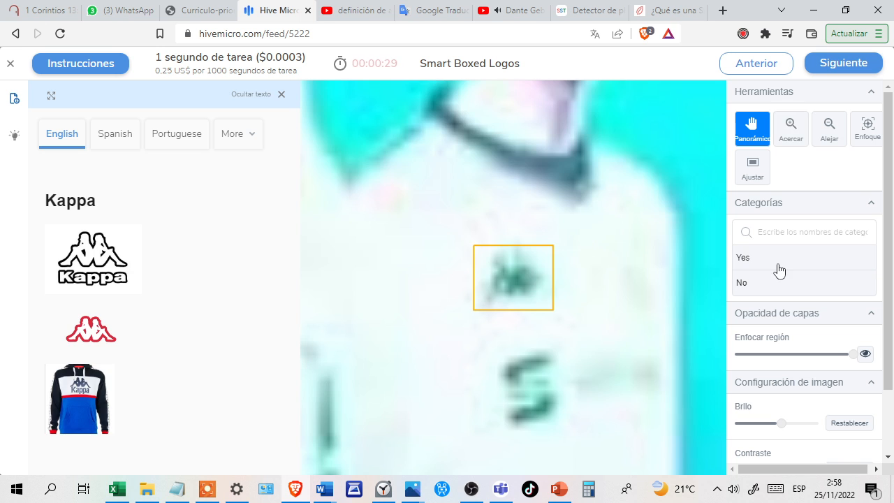
{"action": "left_click", "coordinate": [789, 265]}
{"action": "key", "text": "Return"}
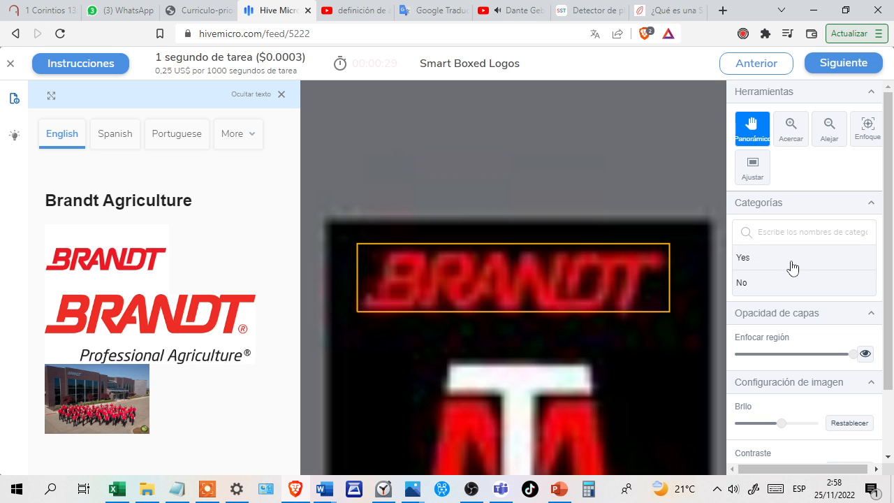
Answer Yes for the Brandt Agriculture, Caisse D'Epargne, Qatar world cup 2022 and Nike sock logos.
{"action": "left_click", "coordinate": [807, 268]}
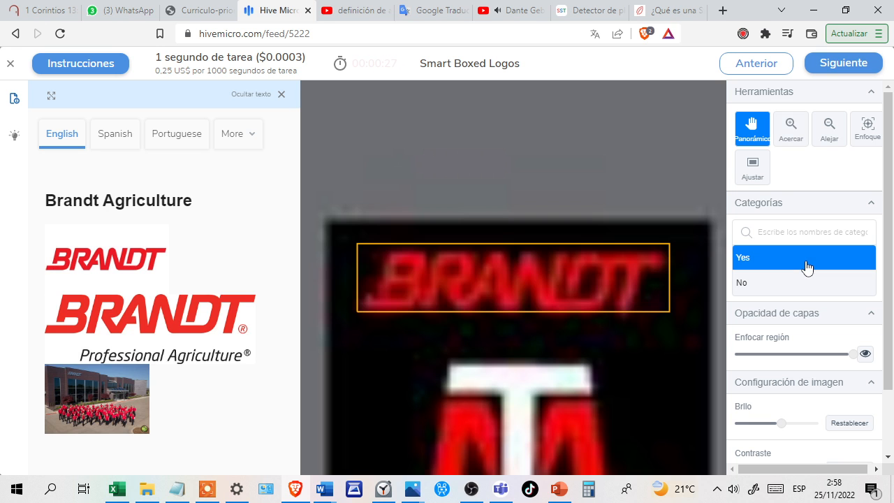
{"action": "key", "text": "Return"}
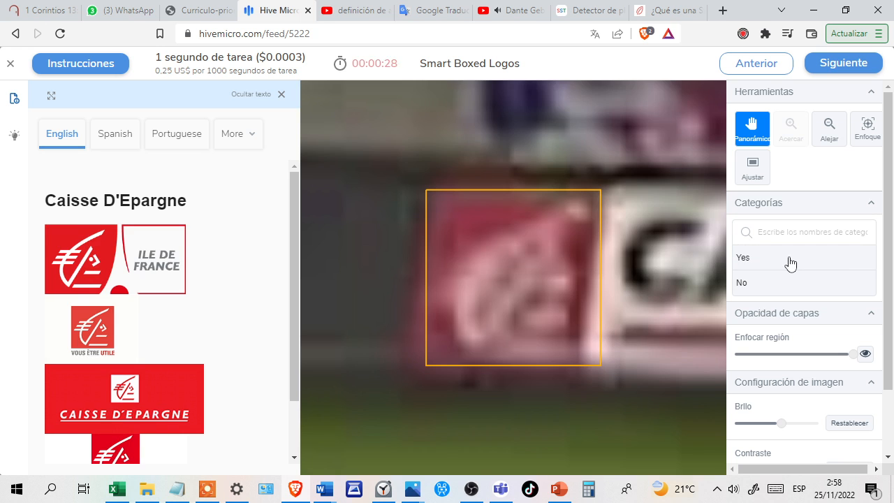
{"action": "left_click", "coordinate": [790, 263]}
{"action": "key", "text": "Return"}
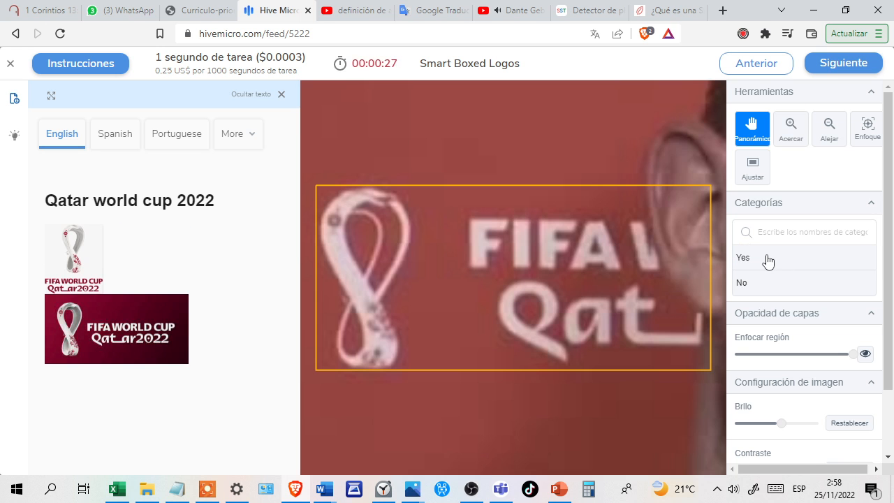
{"action": "left_click", "coordinate": [768, 262]}
{"action": "key", "text": "Return"}
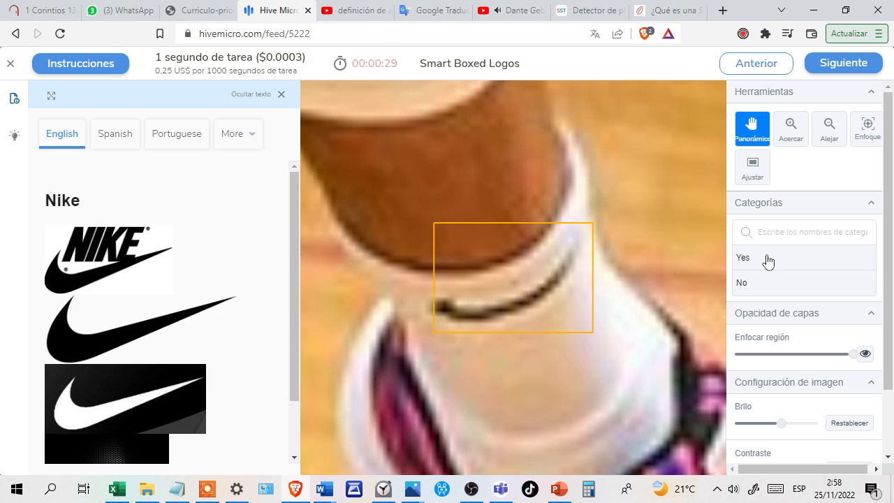
{"action": "left_click", "coordinate": [781, 260]}
{"action": "key", "text": "Return"}
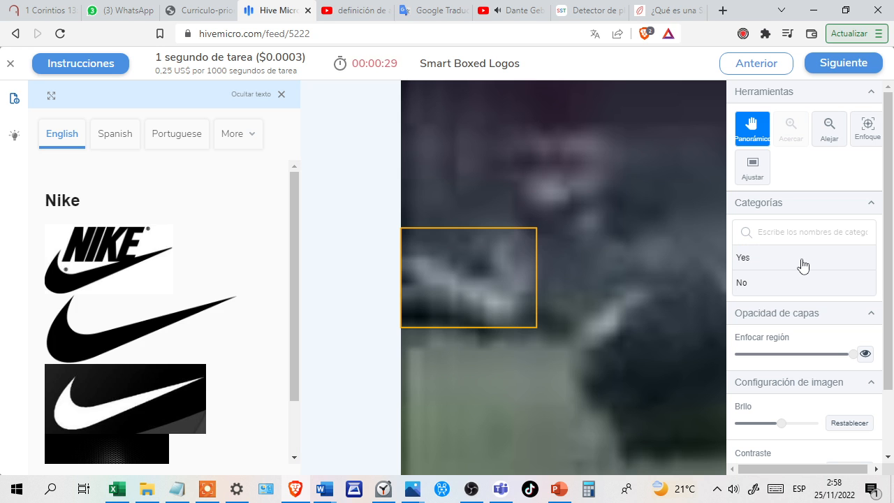
Answer Yes for the blurry Nike mark at the image edge, the Dasani wordmark and the Instagram icon.
{"action": "left_click", "coordinate": [803, 264]}
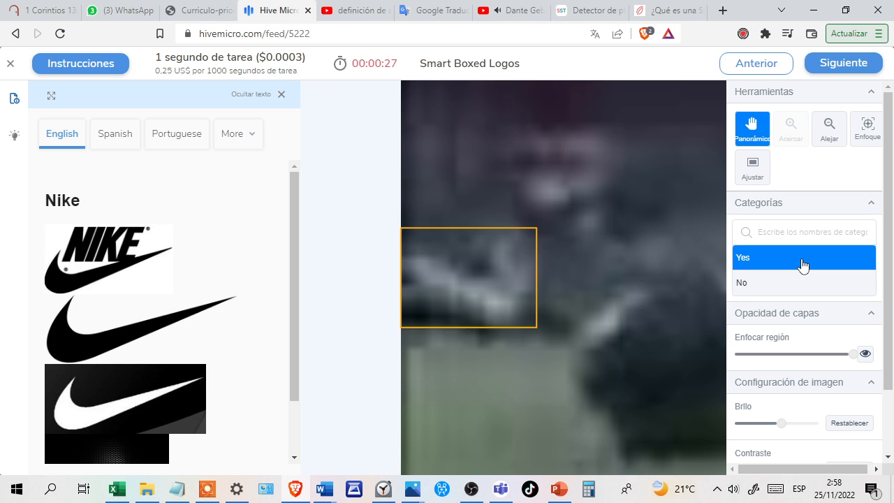
{"action": "key", "text": "Return"}
{"action": "left_click", "coordinate": [814, 264]}
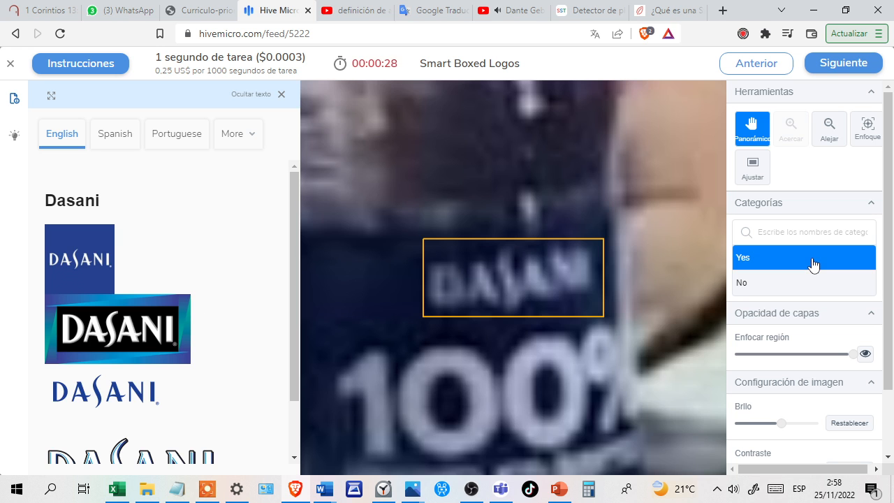
{"action": "key", "text": "Return"}
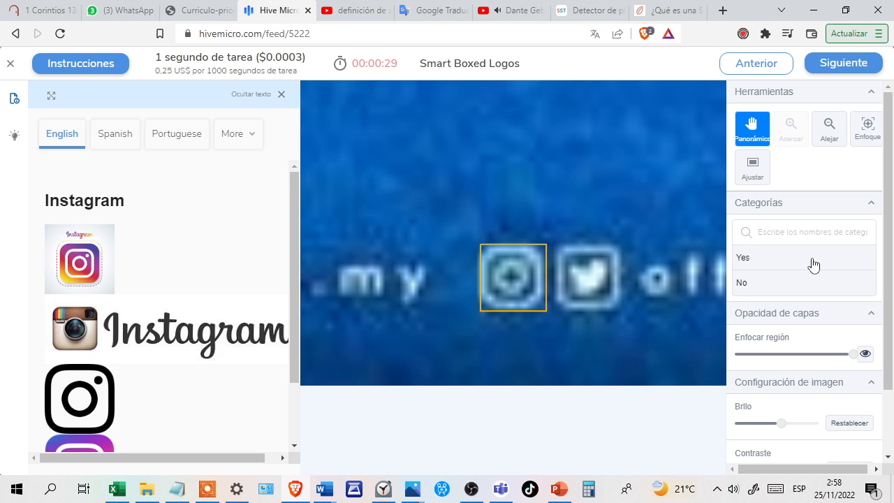
{"action": "left_click", "coordinate": [825, 263]}
{"action": "key", "text": "Return"}
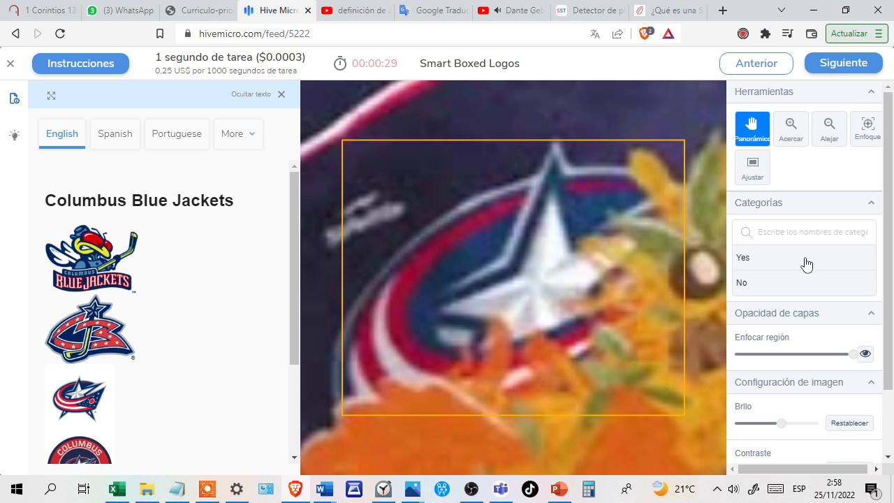
Answer Yes for the Columbus Blue Jackets logo, the following image, the Aviva sign and the Nike swoosh on the yellow clothing.
{"action": "left_click", "coordinate": [807, 263]}
{"action": "key", "text": "Return"}
{"action": "left_click", "coordinate": [801, 263]}
{"action": "key", "text": "Return"}
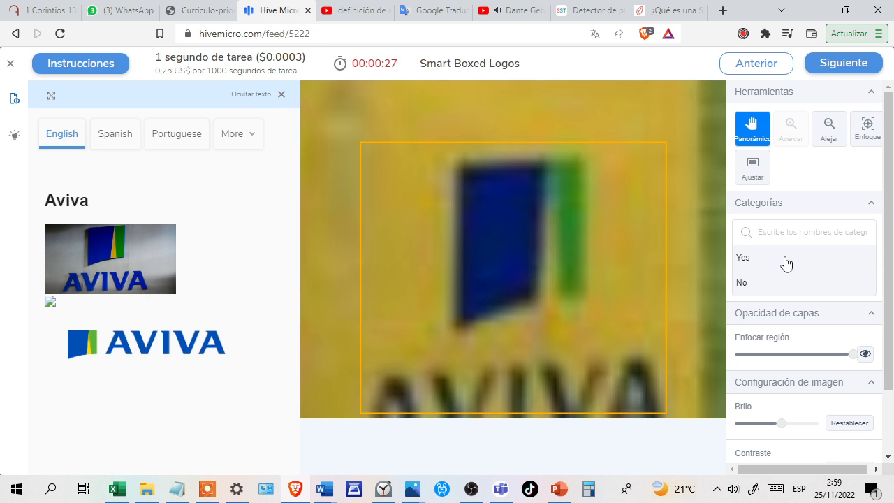
{"action": "left_click", "coordinate": [787, 263]}
{"action": "key", "text": "Return"}
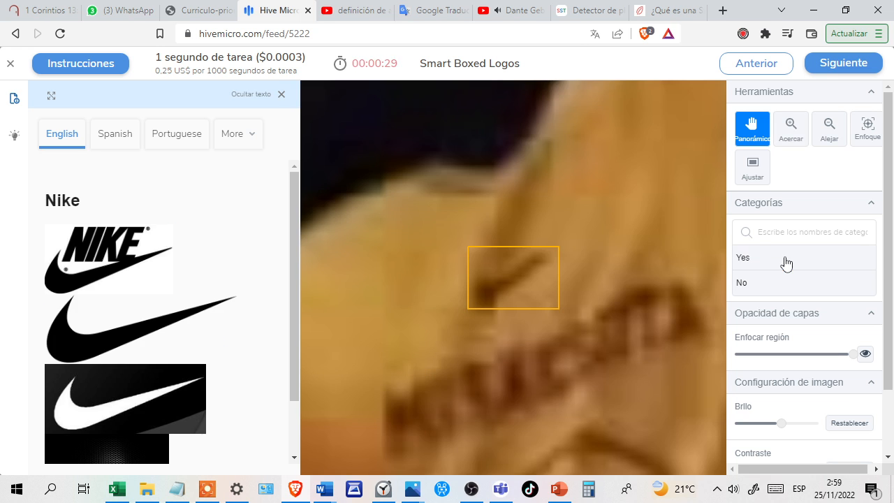
{"action": "left_click", "coordinate": [756, 258]}
{"action": "key", "text": "Return"}
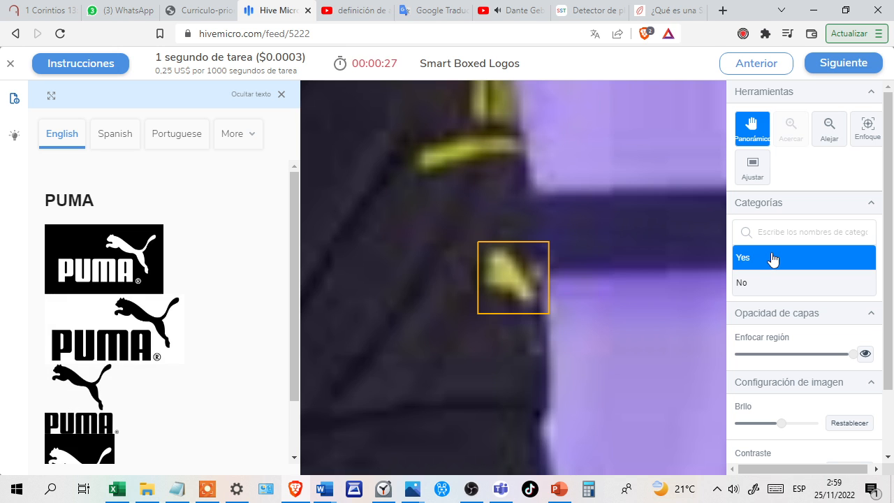
Answer Yes for the PUMA, Featherlite Trailers and Detroit Lions images, and No for the Mercedes-Benz image.
{"action": "left_click", "coordinate": [773, 258]}
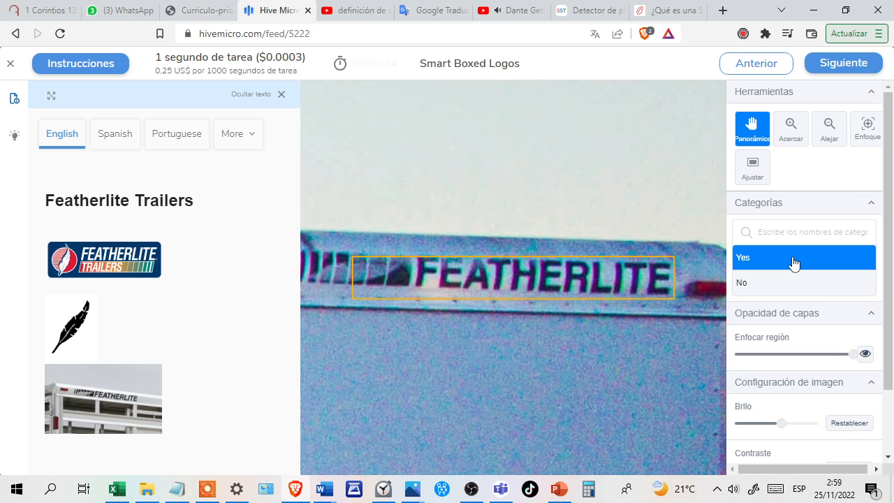
{"action": "left_click", "coordinate": [794, 260]}
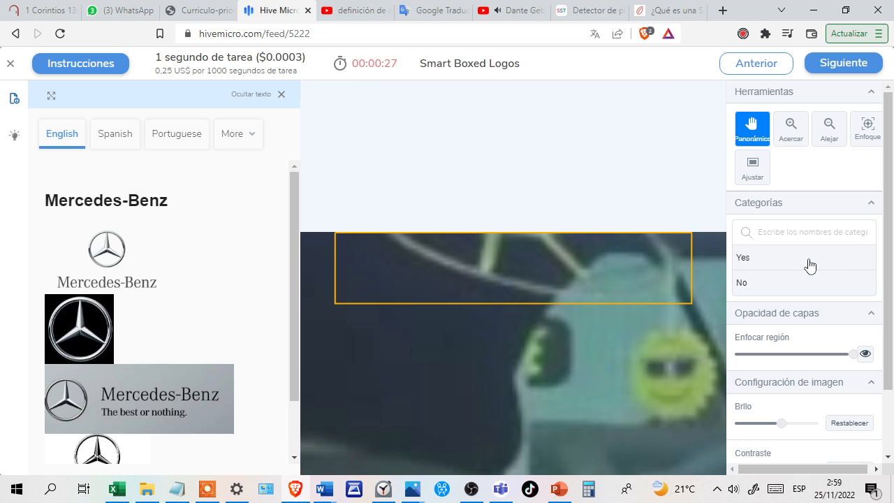
{"action": "left_click", "coordinate": [821, 284]}
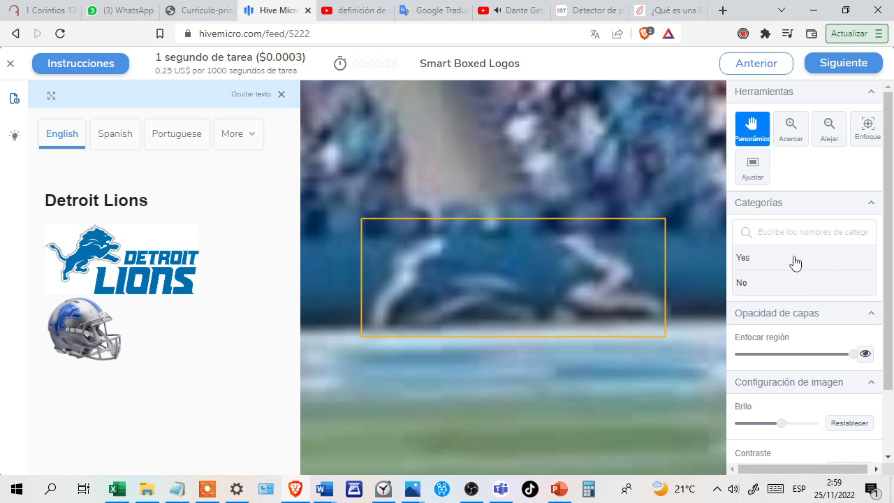
{"action": "left_click", "coordinate": [795, 263]}
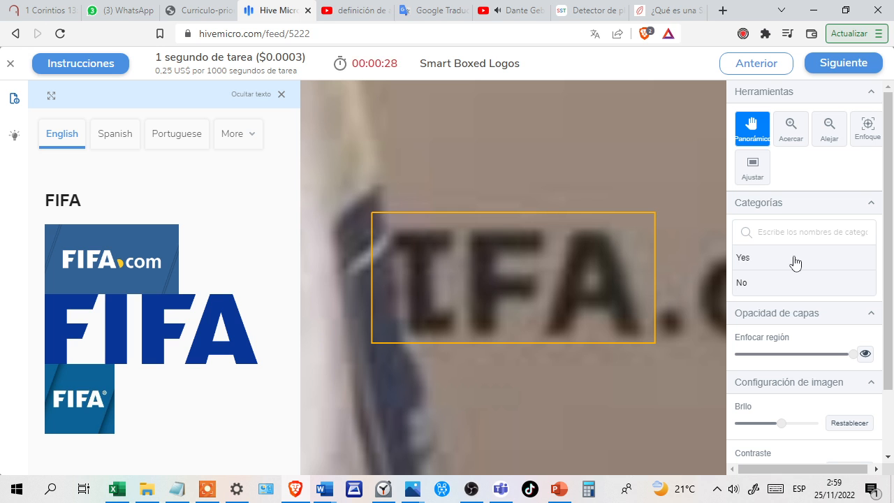
Answer Yes for the FIFA logo, and No for the blurry adidas, Netflix helmet and SiriusXM images.
{"action": "left_click", "coordinate": [795, 263]}
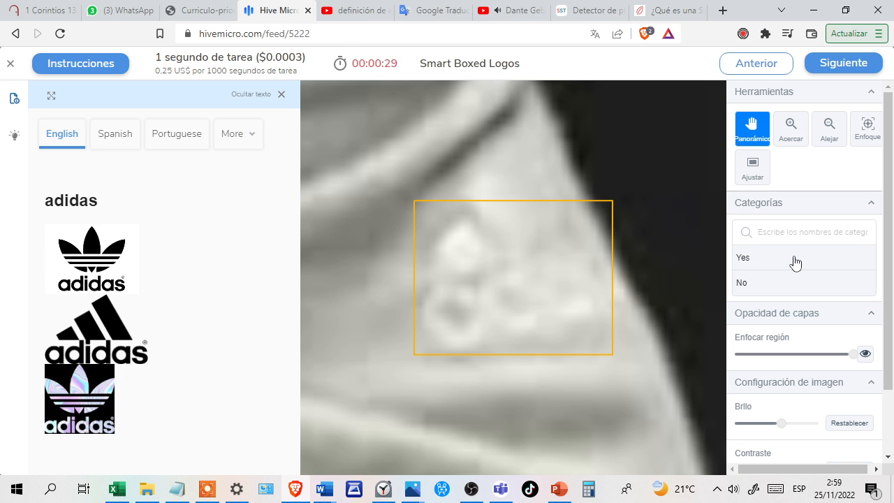
{"action": "left_click", "coordinate": [807, 280]}
{"action": "left_click", "coordinate": [811, 262]}
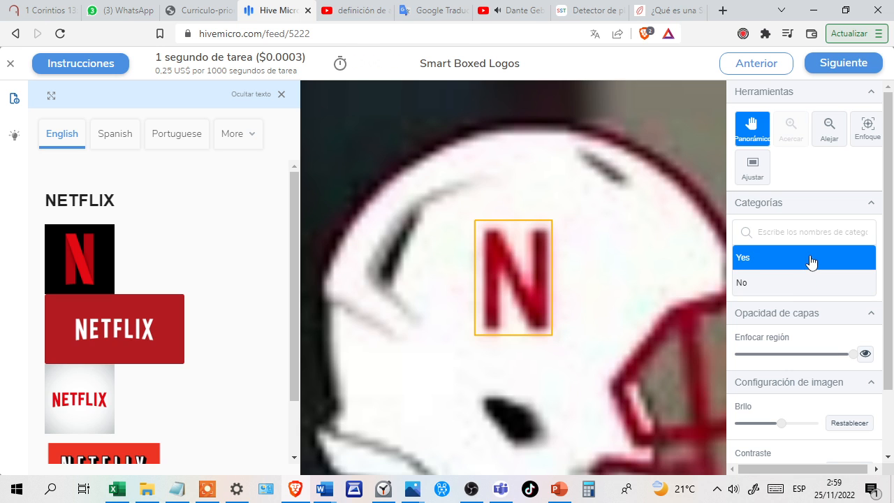
{"action": "left_click", "coordinate": [810, 284]}
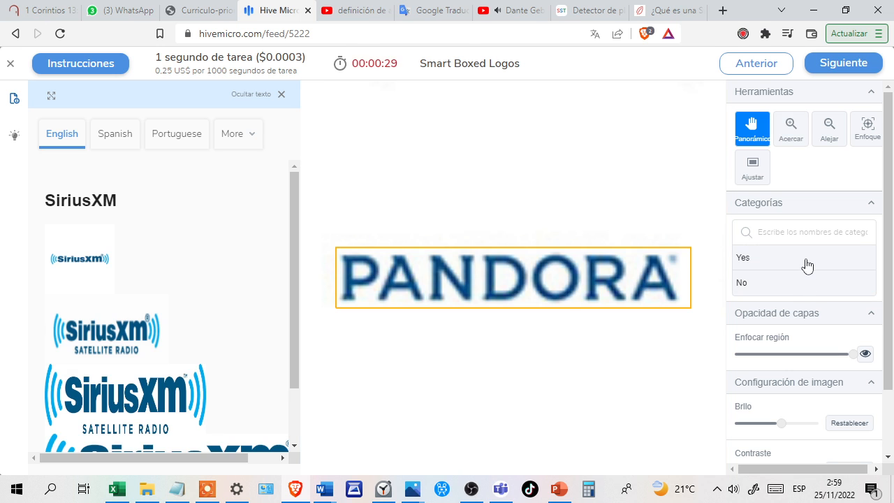
{"action": "left_click", "coordinate": [803, 278]}
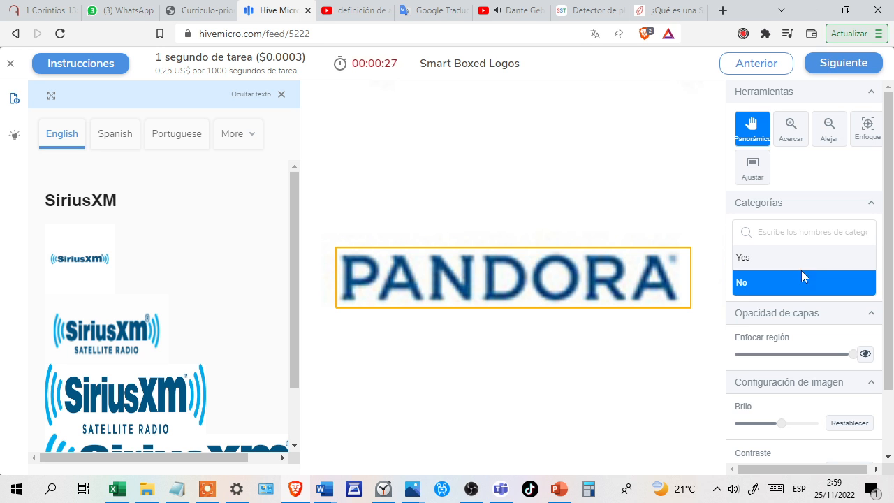
{"action": "left_click", "coordinate": [780, 281]}
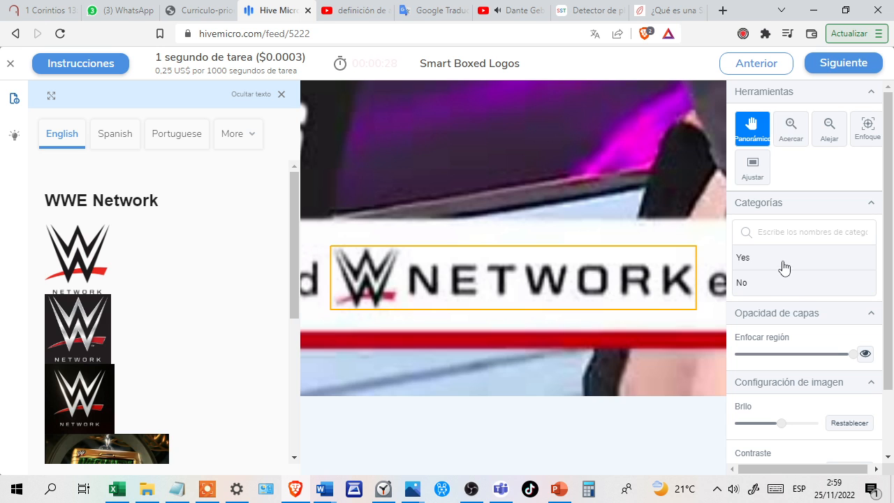
Answer Yes for the WWE Network logo and the Nike mark on the headband, and No for the repeated Netflix helmet image.
{"action": "left_click", "coordinate": [783, 264]}
{"action": "left_click", "coordinate": [790, 282]}
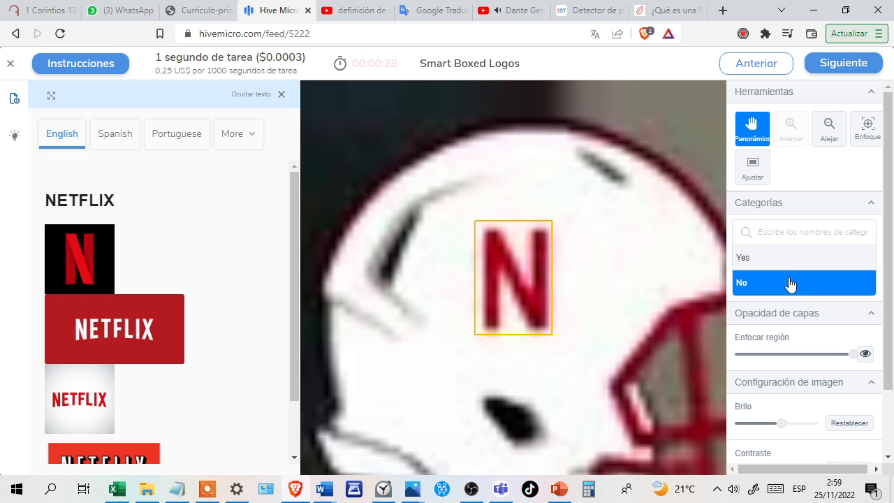
{"action": "scroll", "coordinate": [240, 321], "scroll_direction": "down", "scroll_amount": 1}
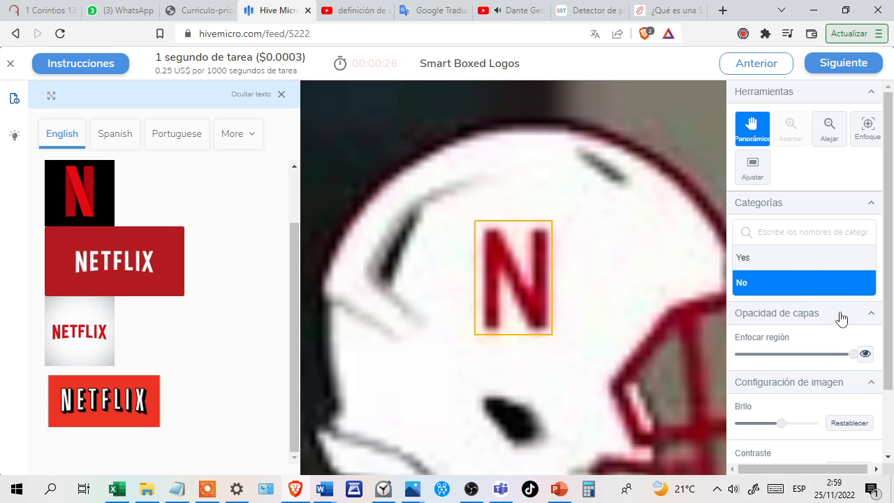
{"action": "key", "text": "Return"}
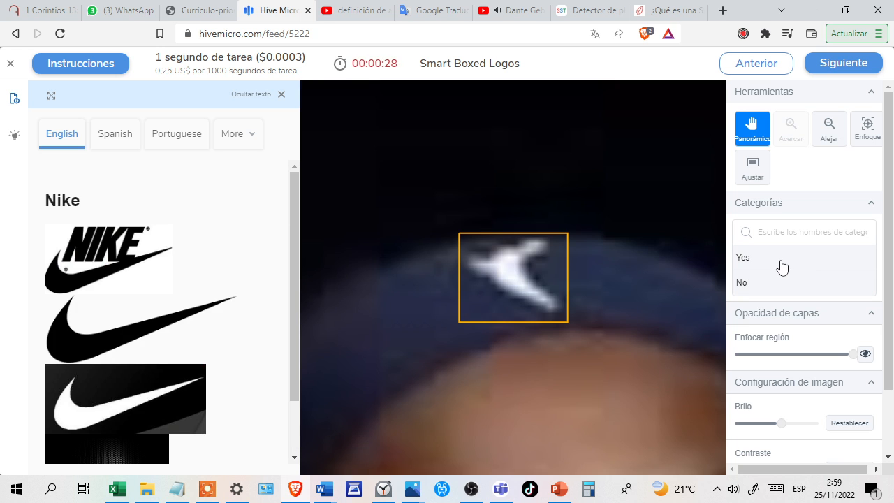
{"action": "left_click", "coordinate": [781, 264]}
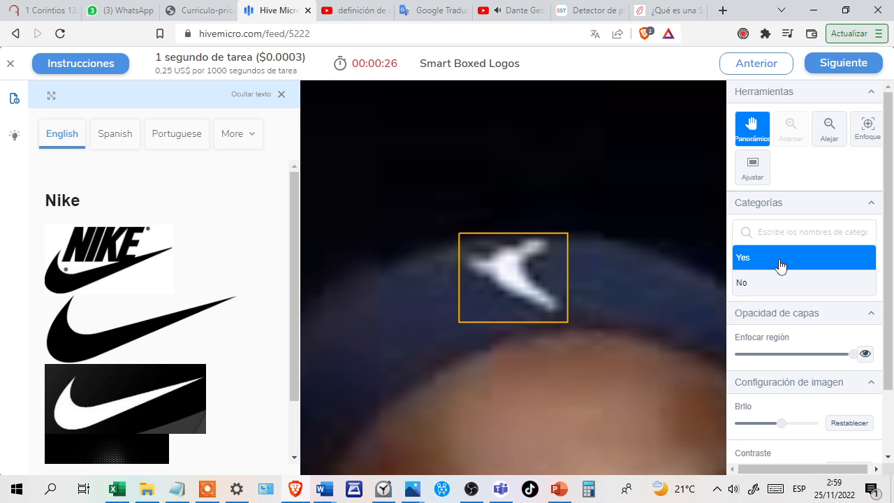
{"action": "key", "text": "Return"}
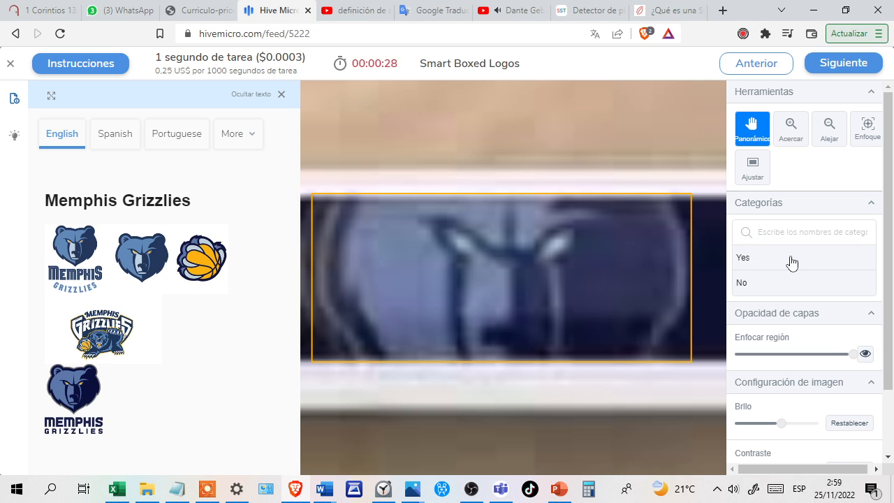
Answer Yes for the Memphis Grizzlies logo, the Nike swoosh on black fabric and the second WWE Network logo.
{"action": "left_click", "coordinate": [791, 261]}
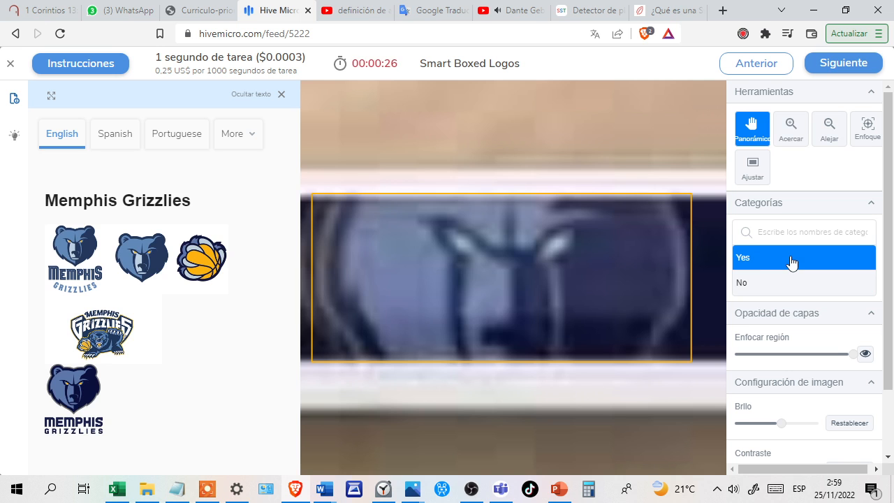
{"action": "key", "text": "Return"}
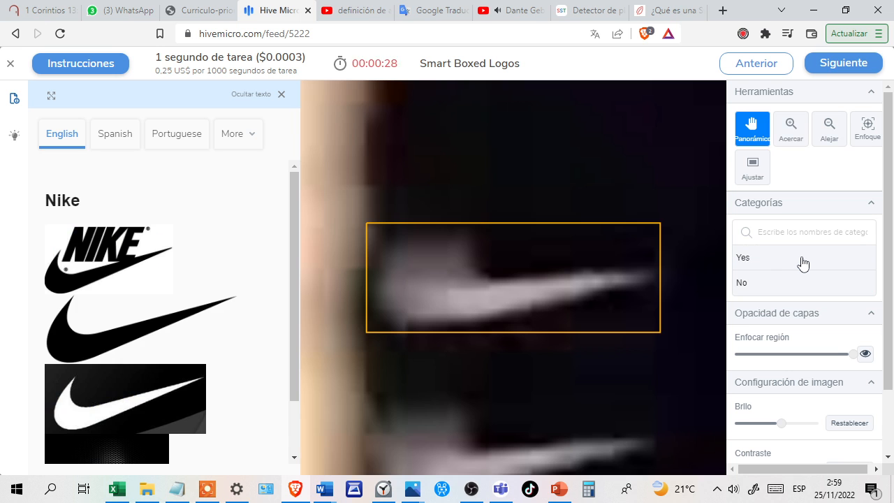
{"action": "key", "text": "Return"}
{"action": "left_click", "coordinate": [800, 262]}
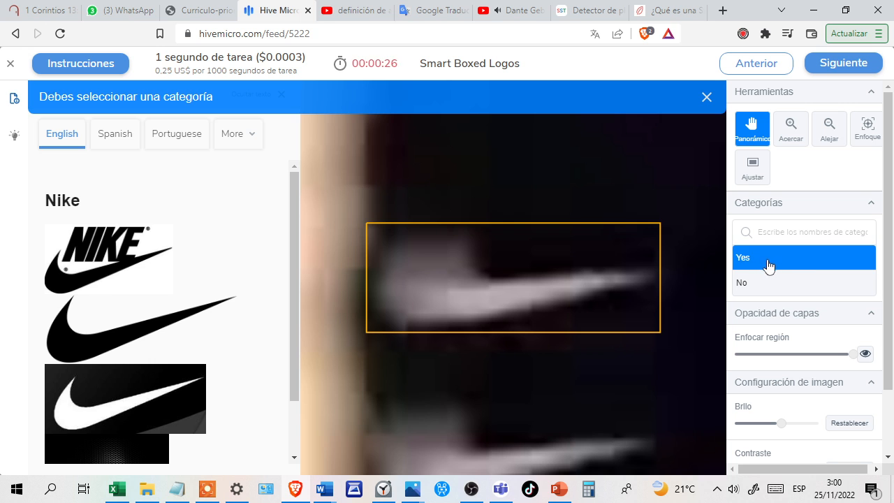
{"action": "key", "text": "Return"}
{"action": "left_click", "coordinate": [746, 260]}
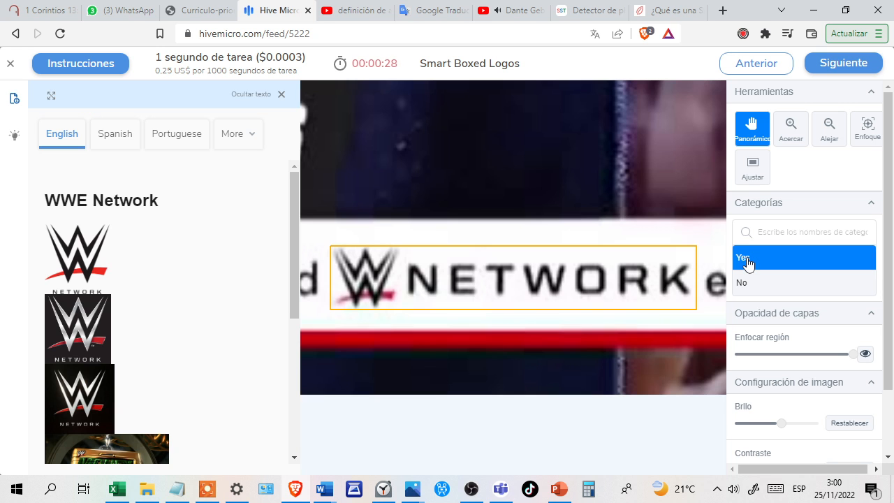
{"action": "key", "text": "Return"}
Answer Yes for the following image and the blurry Nike mark on red, and No for the Pirelli image.
{"action": "left_click", "coordinate": [787, 264]}
{"action": "key", "text": "Return"}
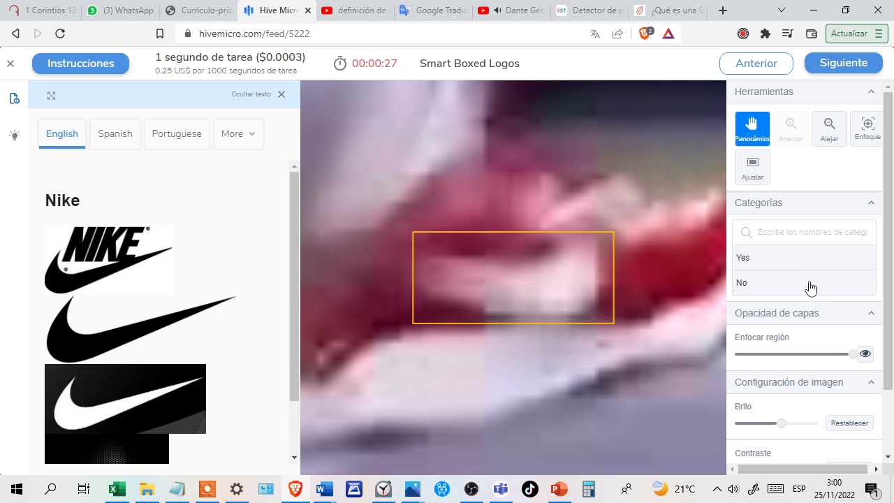
{"action": "left_click", "coordinate": [809, 260]}
{"action": "key", "text": "Return"}
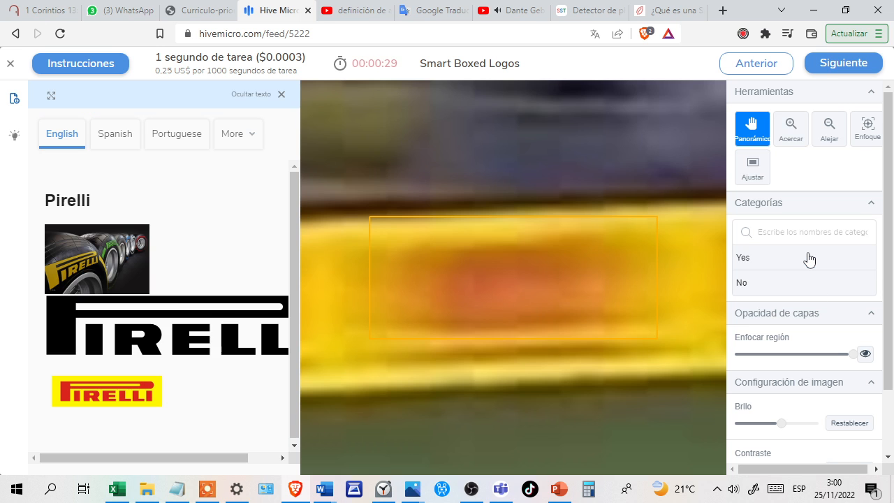
{"action": "left_click", "coordinate": [805, 290]}
{"action": "key", "text": "Return"}
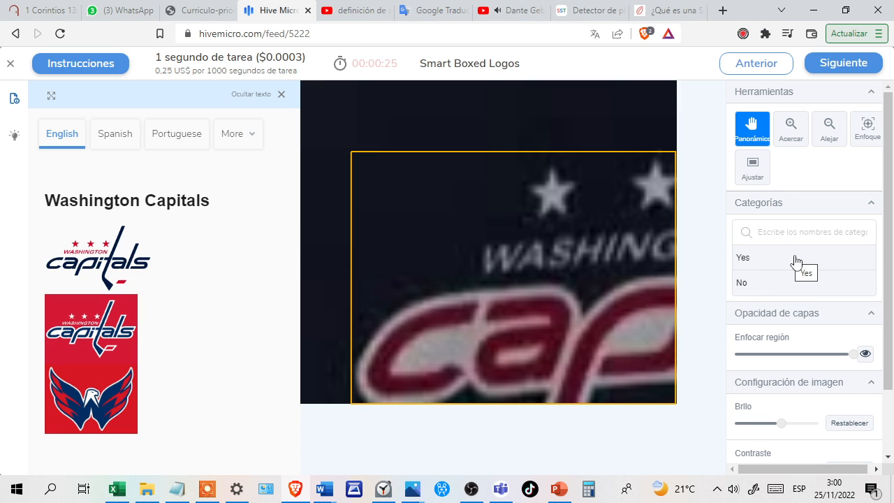
Answer Yes for the Washington Capitals and Seattle Mariners logos, and No for the Ferrari and Kate Spade New York images.
{"action": "left_click", "coordinate": [794, 259]}
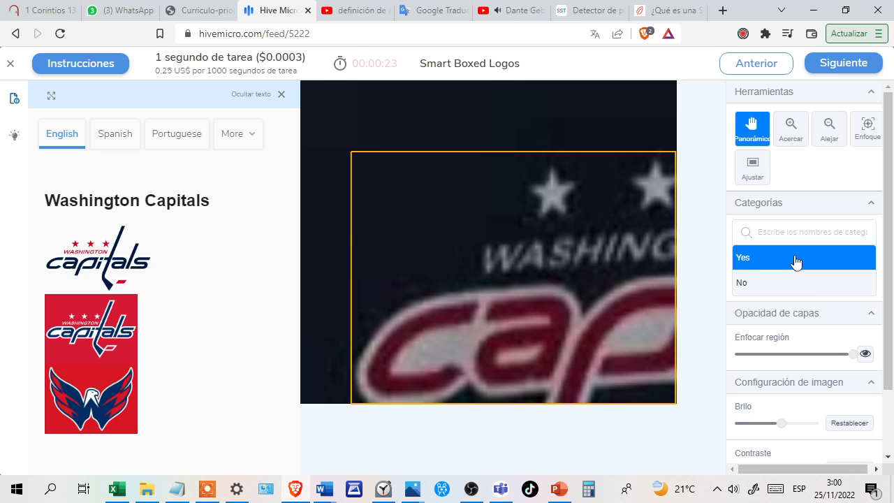
{"action": "key", "text": "Return"}
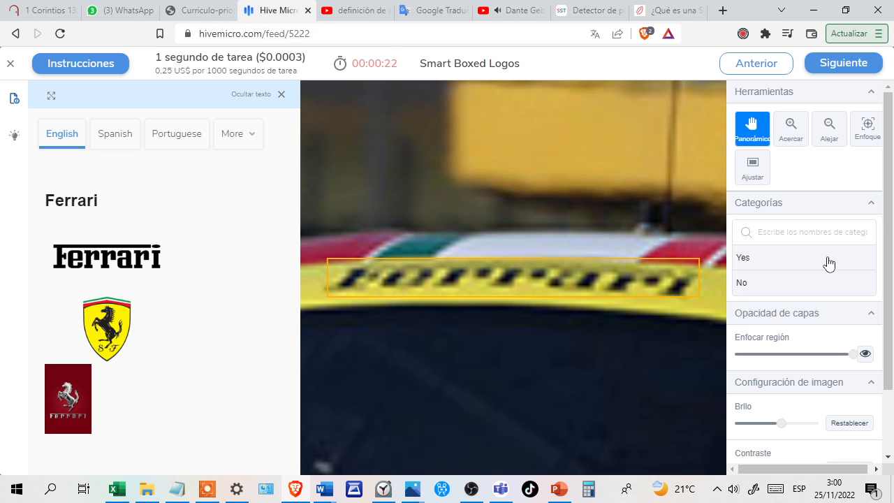
{"action": "left_click", "coordinate": [814, 283]}
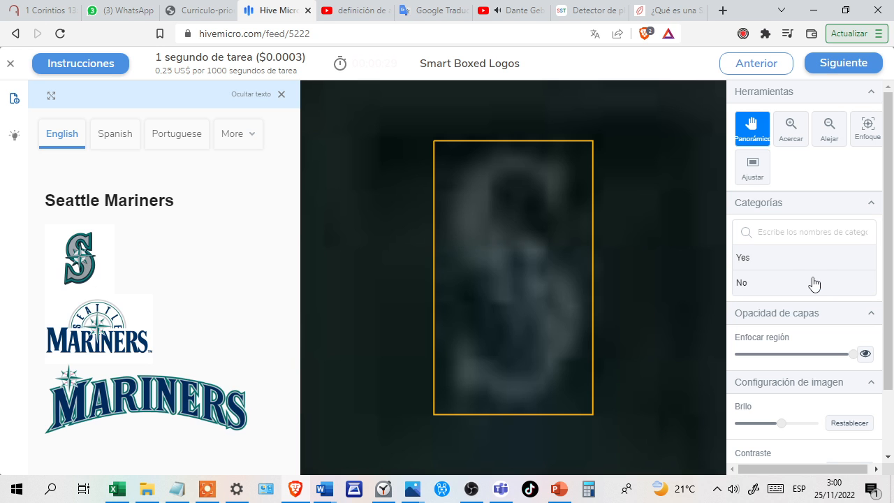
{"action": "left_click", "coordinate": [801, 263]}
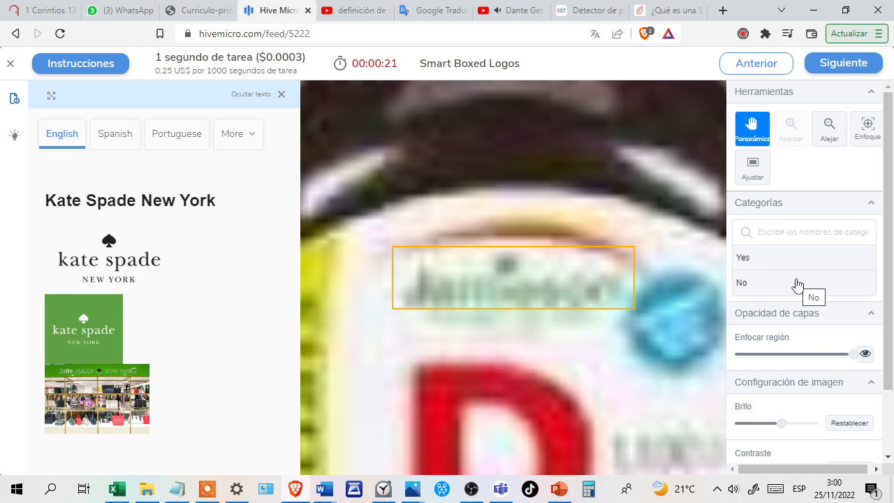
{"action": "left_click", "coordinate": [797, 283]}
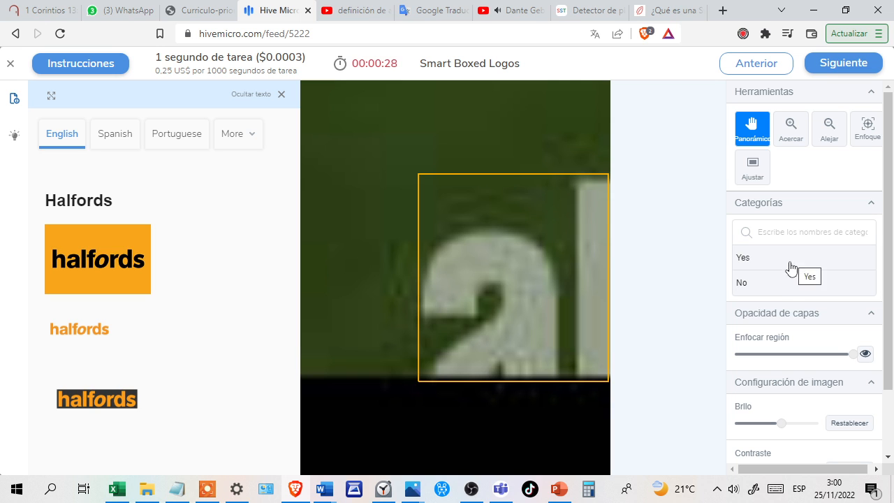
Answer Yes for the Twitch.TV and Twitter logos, and No for the Halfords, Wanda Group and Velux images.
{"action": "left_click", "coordinate": [789, 286]}
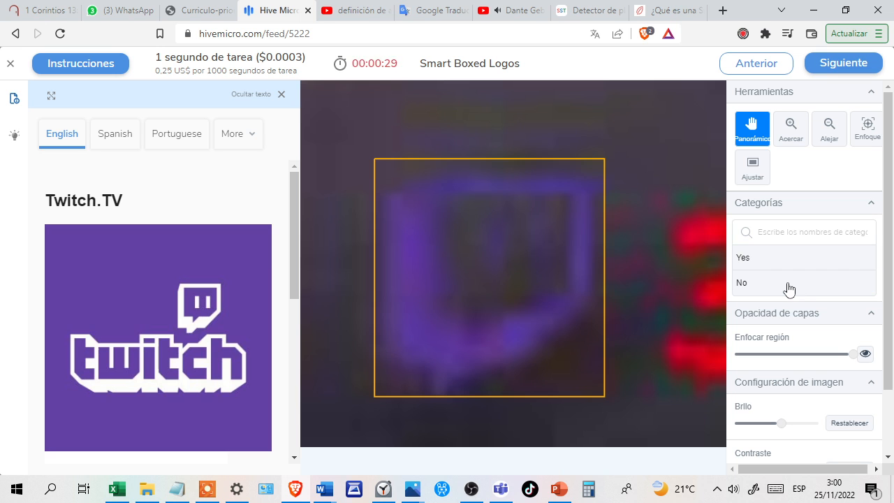
{"action": "left_click", "coordinate": [793, 260]}
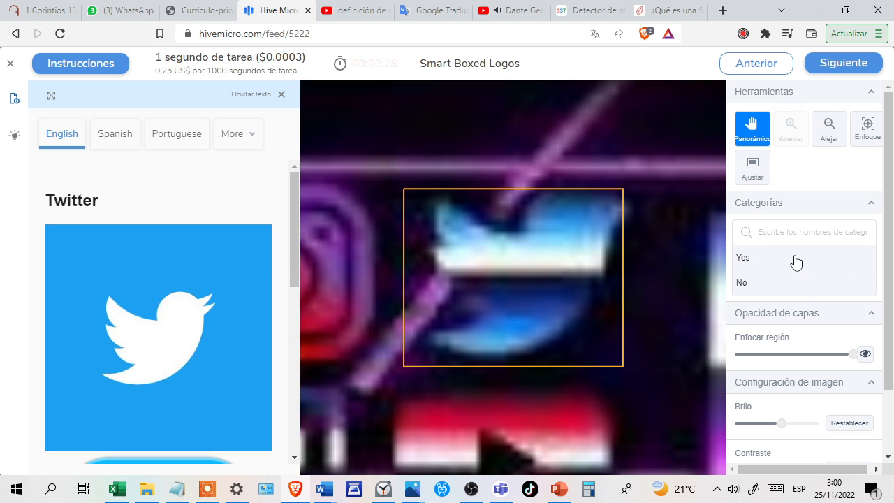
{"action": "left_click", "coordinate": [796, 262]}
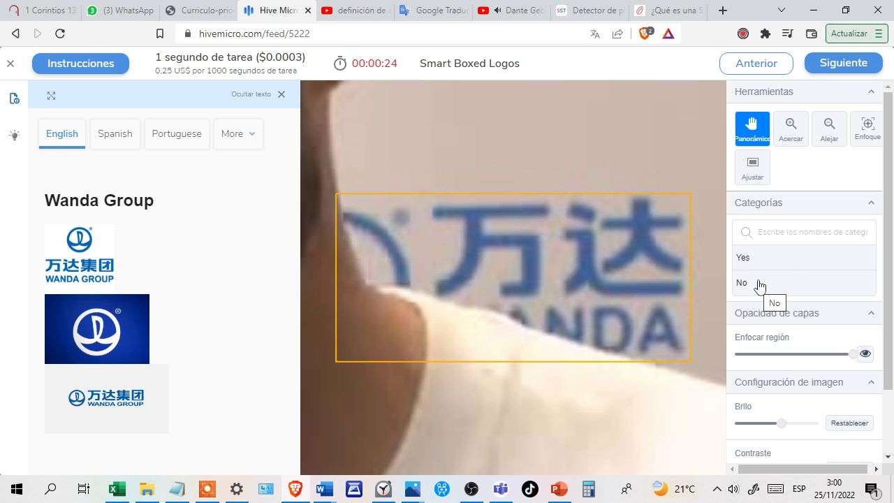
{"action": "left_click", "coordinate": [761, 285]}
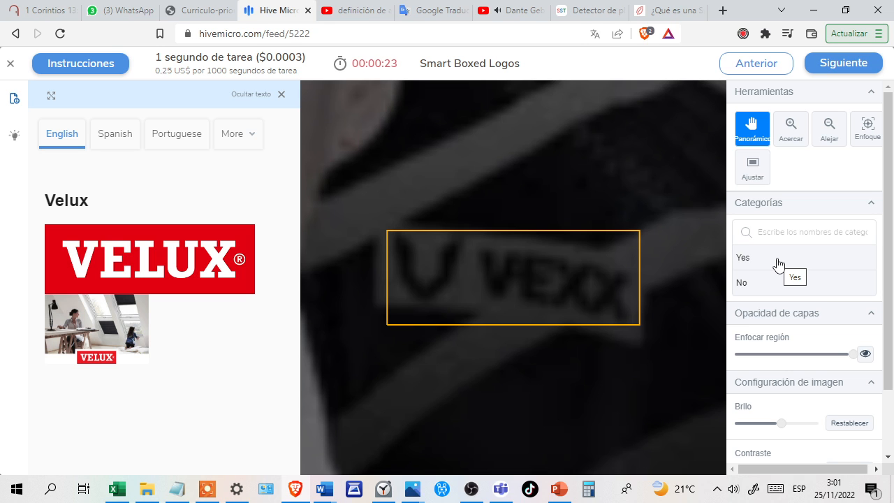
{"action": "left_click", "coordinate": [798, 284]}
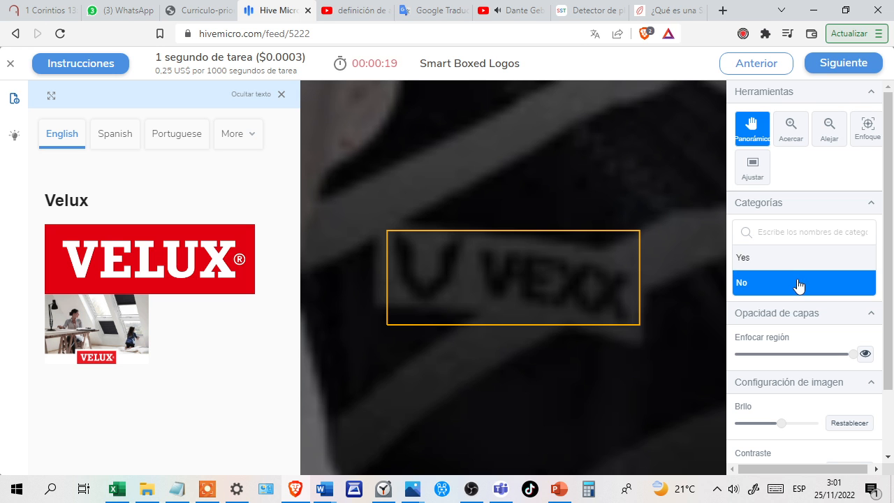
{"action": "key", "text": "Return"}
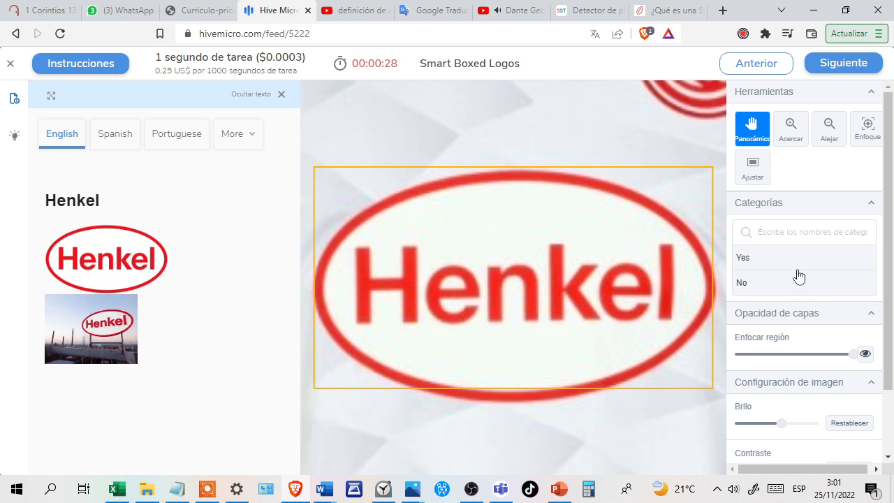
Answer Yes for the Henkel logo, the following image and the Intesa Sanpaolo Bank lettering beside the court.
{"action": "left_click", "coordinate": [803, 267]}
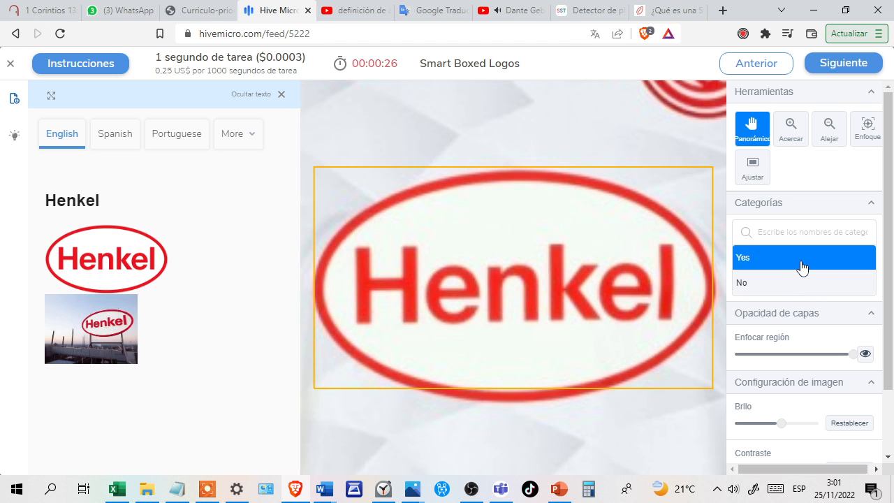
{"action": "key", "text": "Return"}
{"action": "left_click", "coordinate": [781, 262]}
{"action": "key", "text": "Return"}
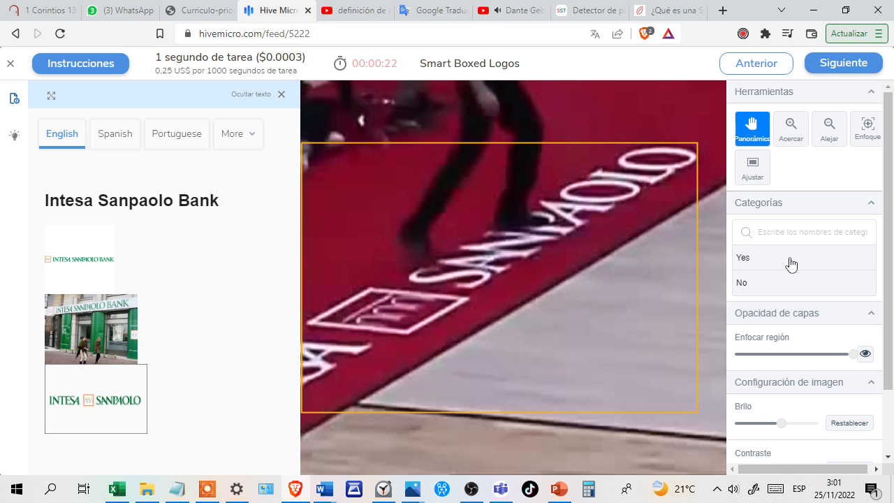
{"action": "left_click", "coordinate": [792, 264]}
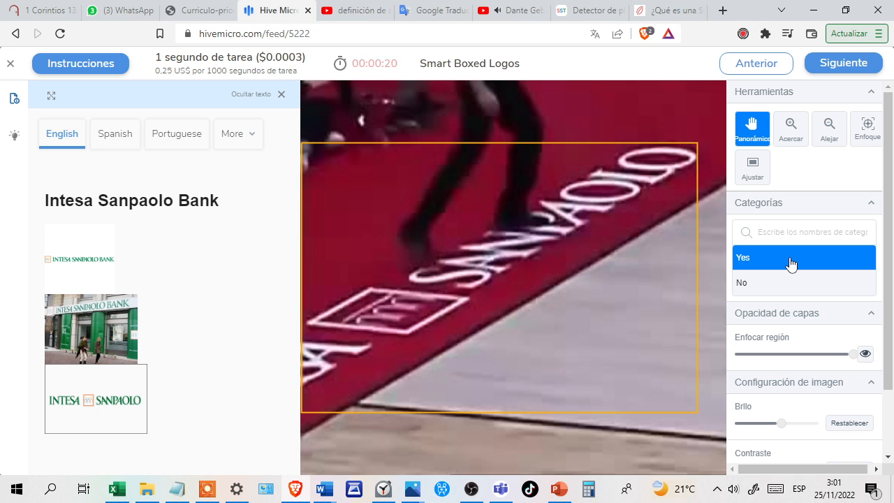
{"action": "key", "text": "Return"}
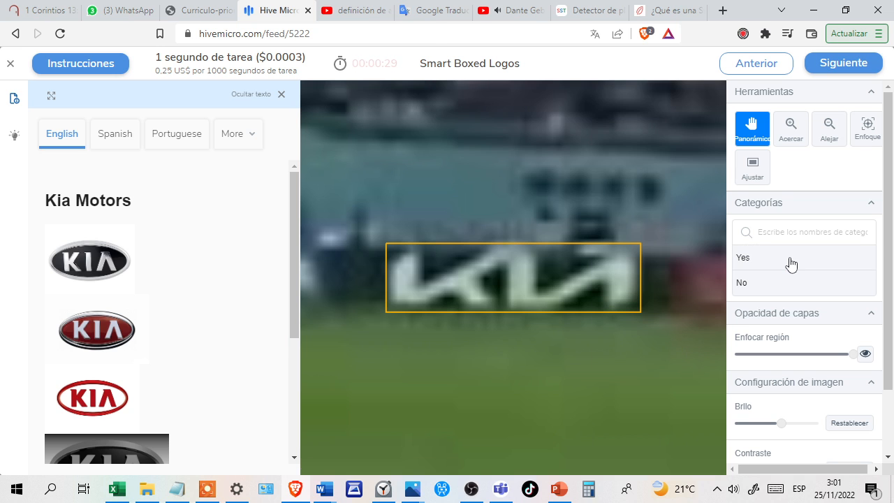
Answer Yes for the Kia Motors logo and the Nike swoosh on the dark shoe.
{"action": "left_click", "coordinate": [801, 264]}
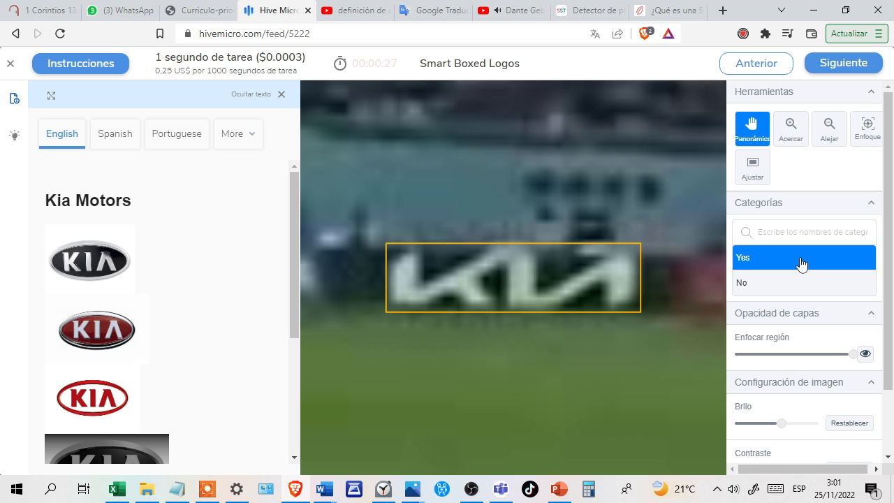
{"action": "key", "text": "Return"}
{"action": "left_click", "coordinate": [793, 263]}
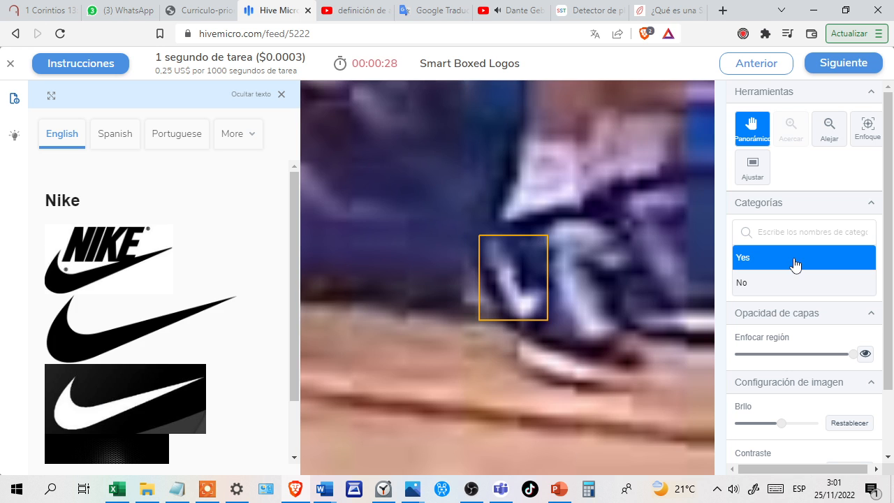
{"action": "key", "text": "Return"}
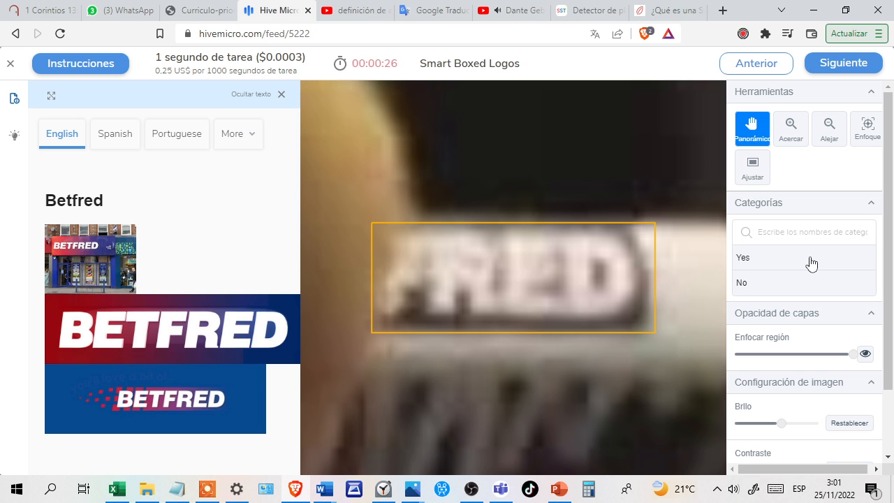
Answer Yes for the Betfred and NFL logos, and No for the Chicago Blackhawks image.
{"action": "left_click", "coordinate": [812, 263]}
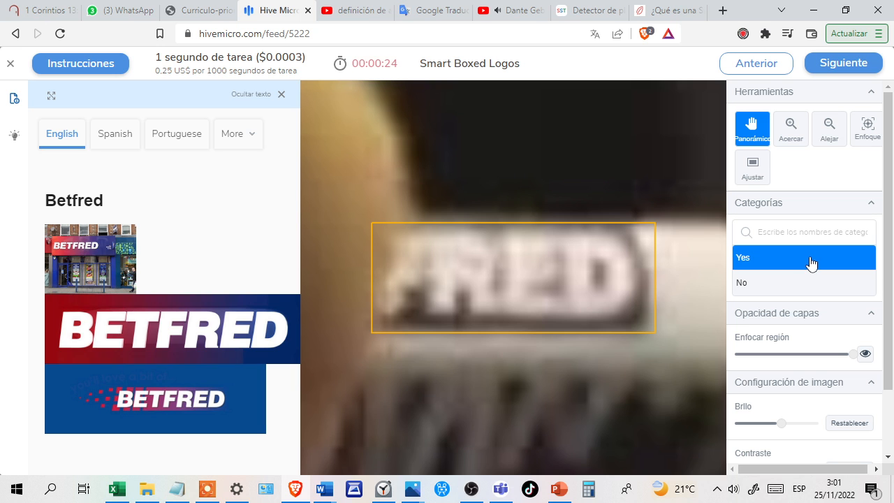
{"action": "key", "text": "Return"}
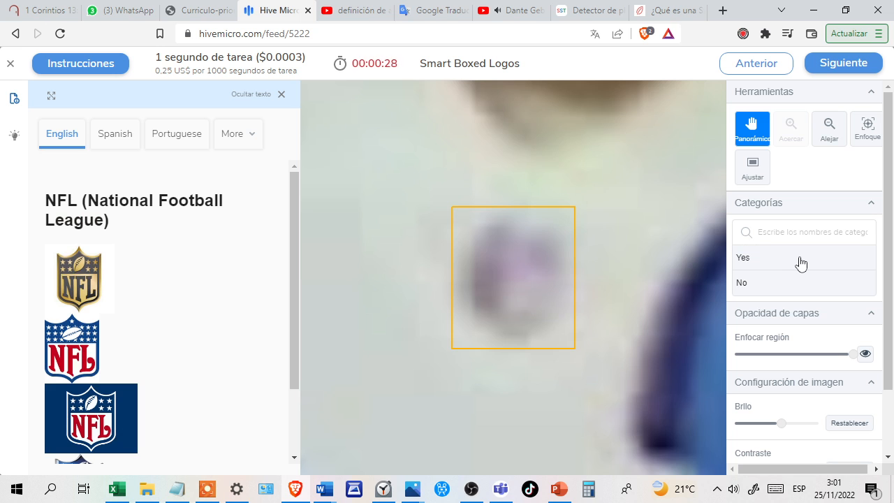
{"action": "left_click", "coordinate": [803, 263]}
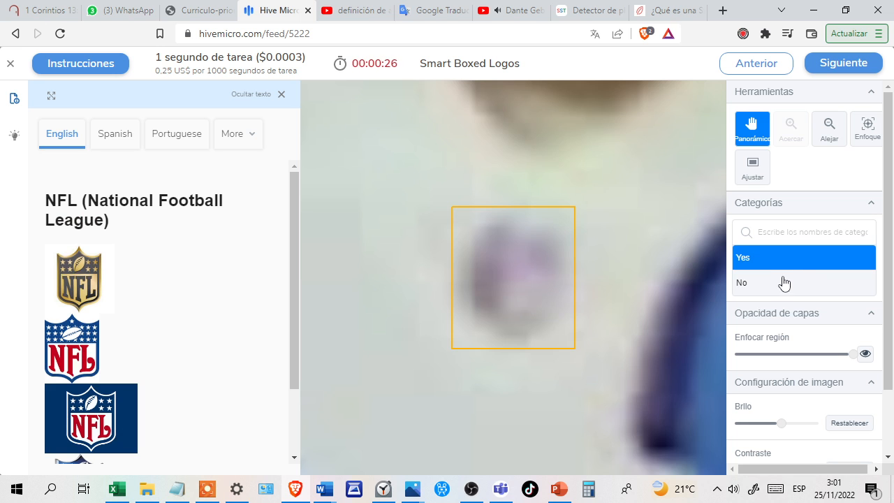
{"action": "key", "text": "Return"}
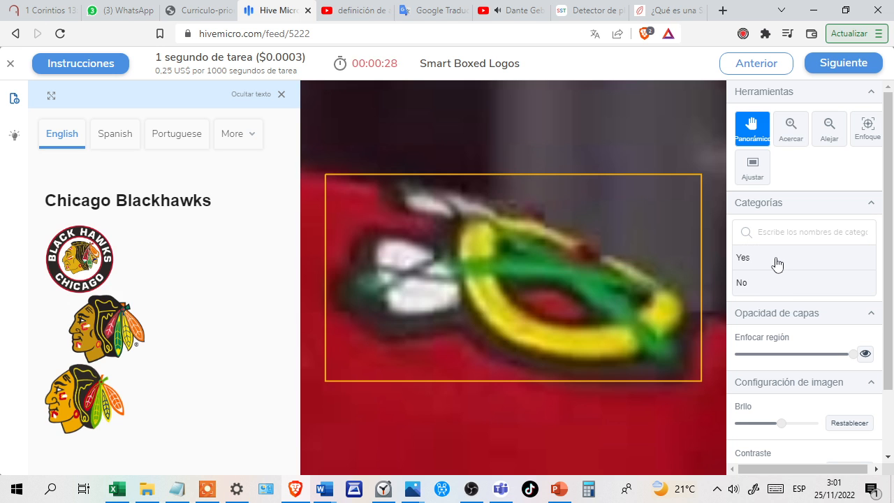
{"action": "left_click", "coordinate": [777, 264]}
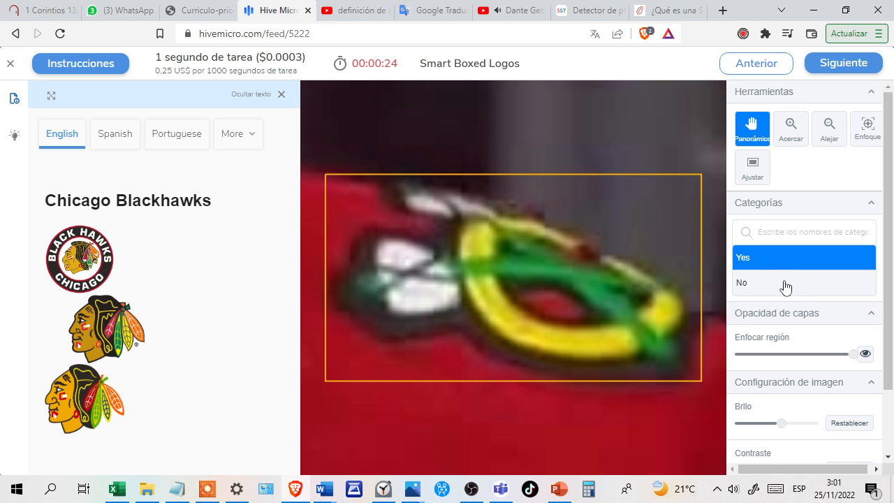
{"action": "left_click", "coordinate": [786, 286]}
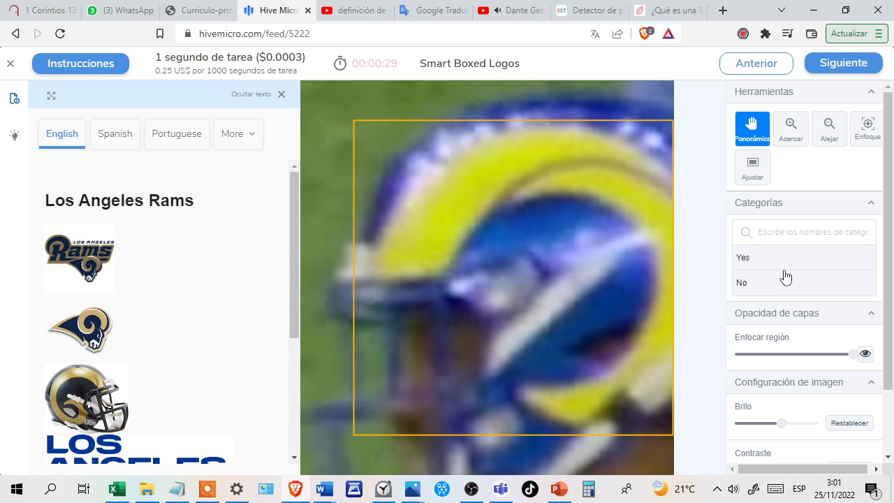
Answer Yes for the Los Angeles Rams and Los Angeles Chargers logos, and No for the DP World image.
{"action": "left_click", "coordinate": [786, 263]}
{"action": "left_click", "coordinate": [794, 264]}
{"action": "left_click", "coordinate": [767, 261]}
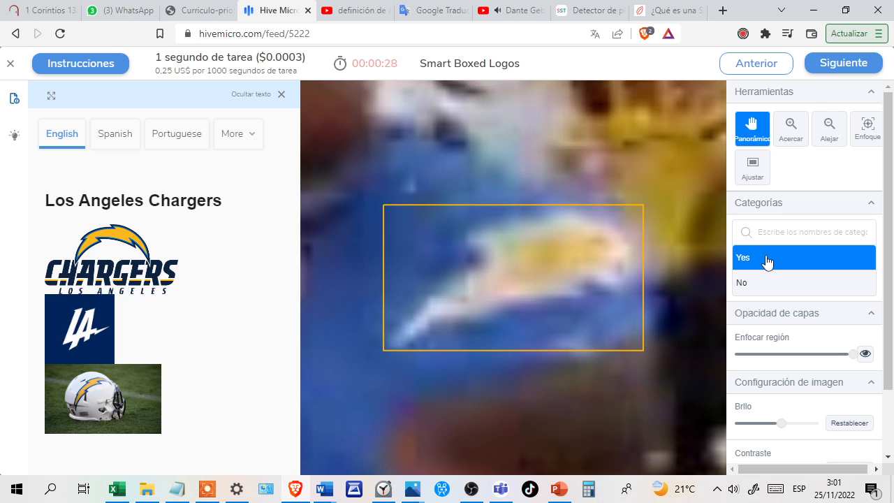
{"action": "left_click", "coordinate": [788, 262]}
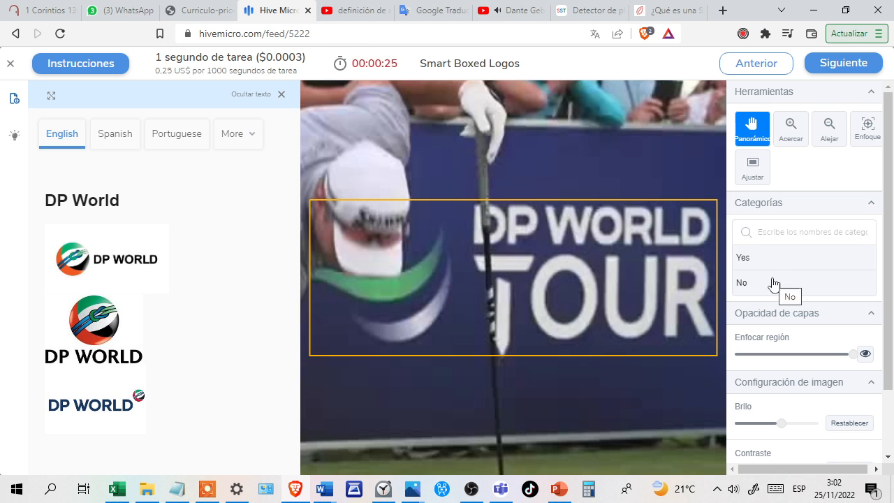
{"action": "left_click", "coordinate": [774, 283]}
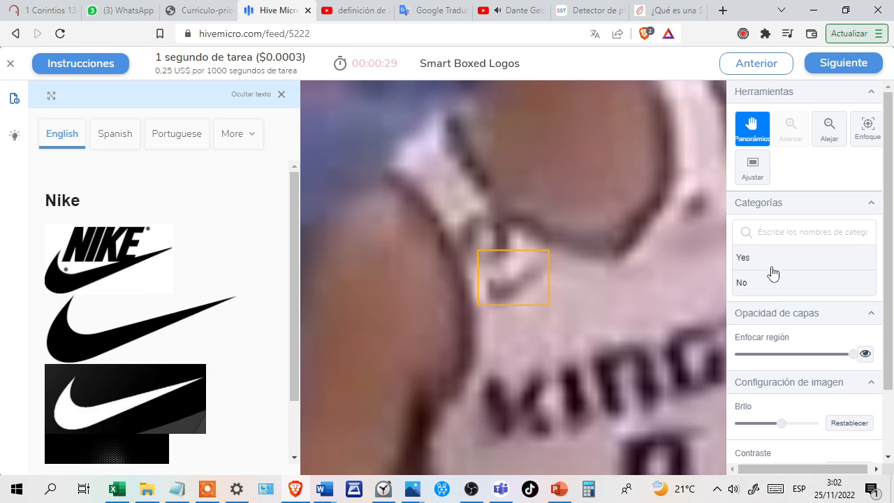
Answer Yes for the Nike, Saudi Aramco and Ericsson U.S. logos, and No for the Canyon Partners image.
{"action": "left_click", "coordinate": [774, 260]}
{"action": "left_click", "coordinate": [795, 259]}
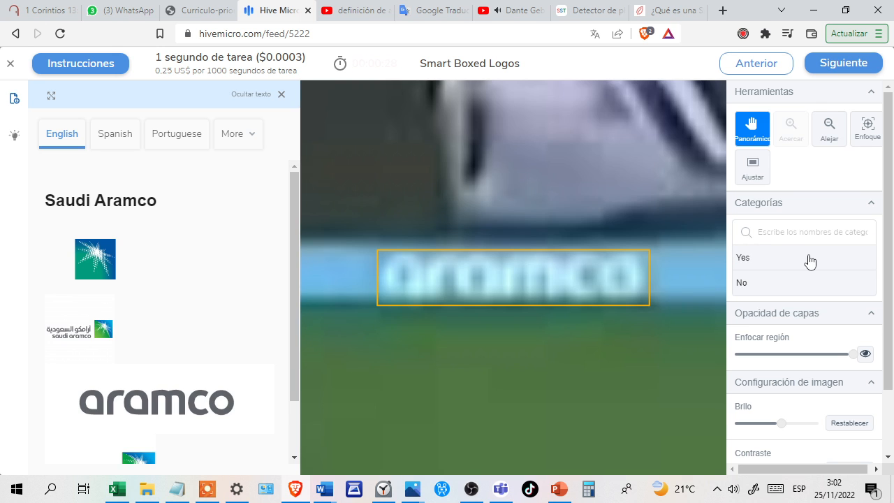
{"action": "left_click", "coordinate": [810, 260]}
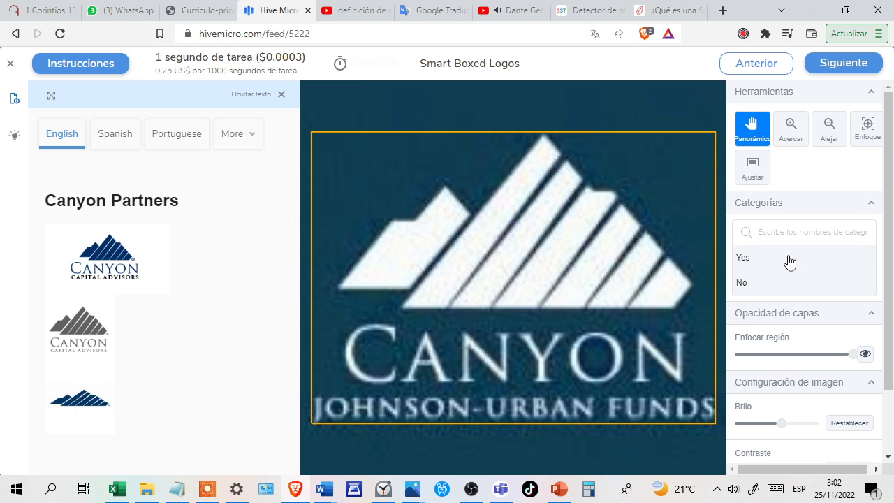
{"action": "left_click", "coordinate": [790, 260]}
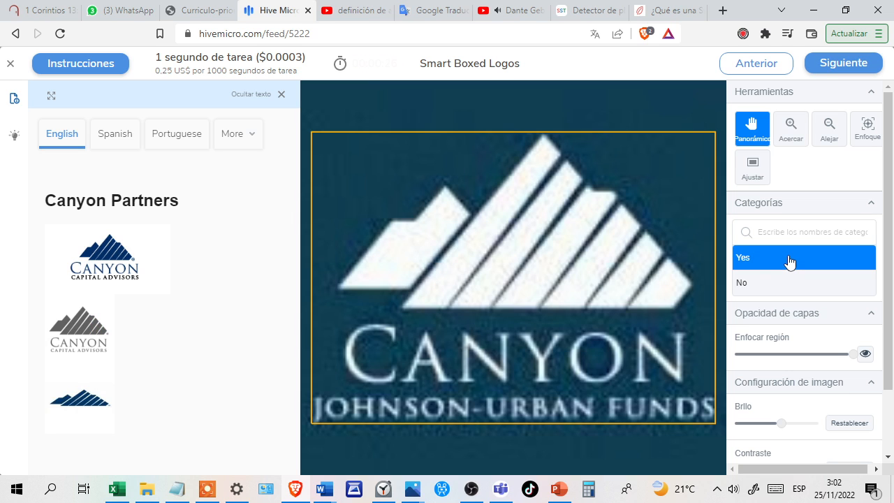
{"action": "left_click", "coordinate": [768, 291]}
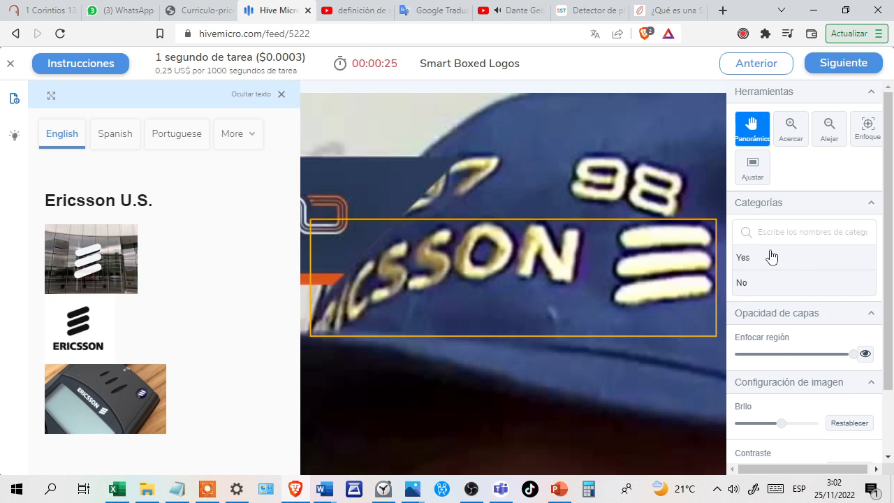
{"action": "left_click", "coordinate": [771, 257]}
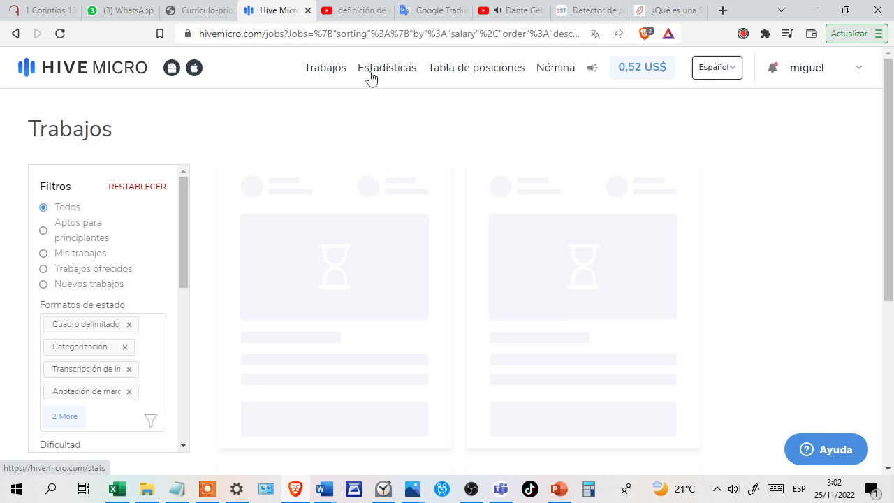
Open the account's job statistics and reload the page to check the tasks completed and earnings.
{"action": "left_click", "coordinate": [369, 74]}
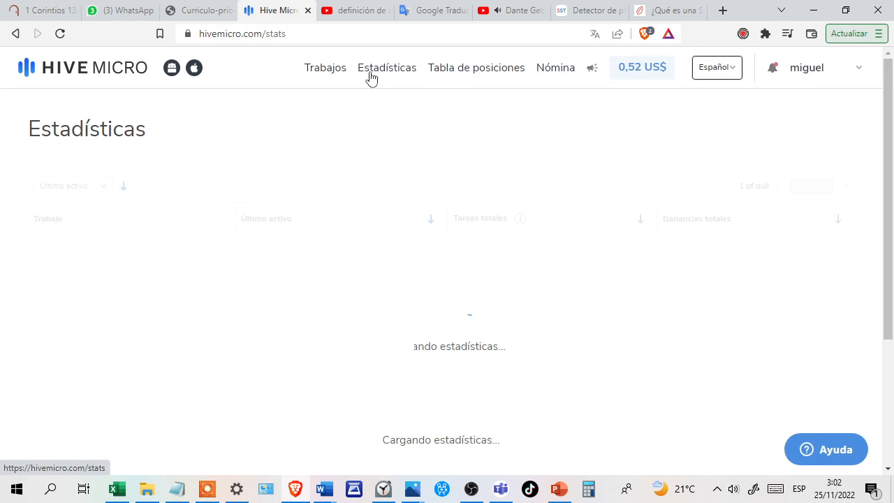
{"action": "left_click", "coordinate": [61, 35]}
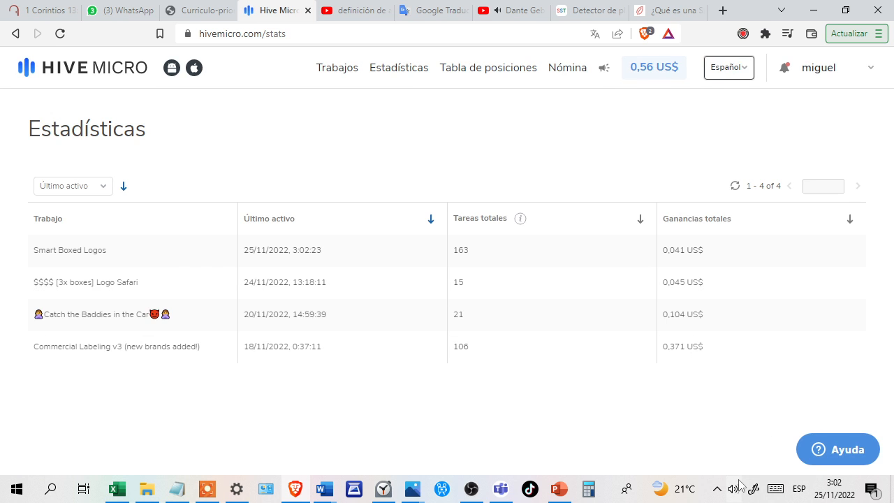
Pause the video playing on YouTube and switch to OBS Studio.
{"action": "left_click", "coordinate": [508, 11]}
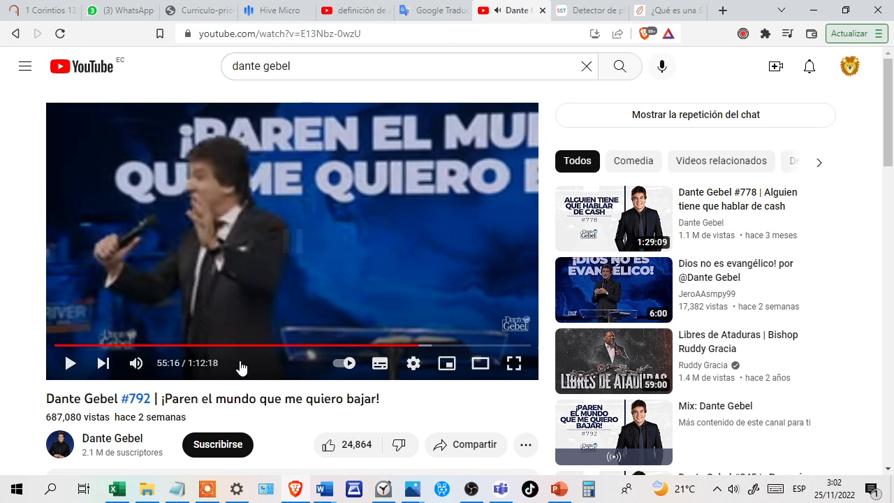
{"action": "left_click", "coordinate": [472, 489]}
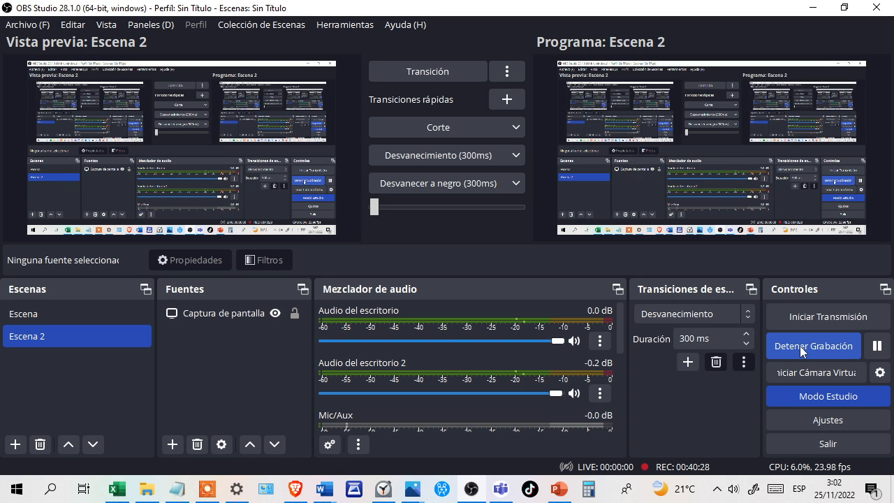